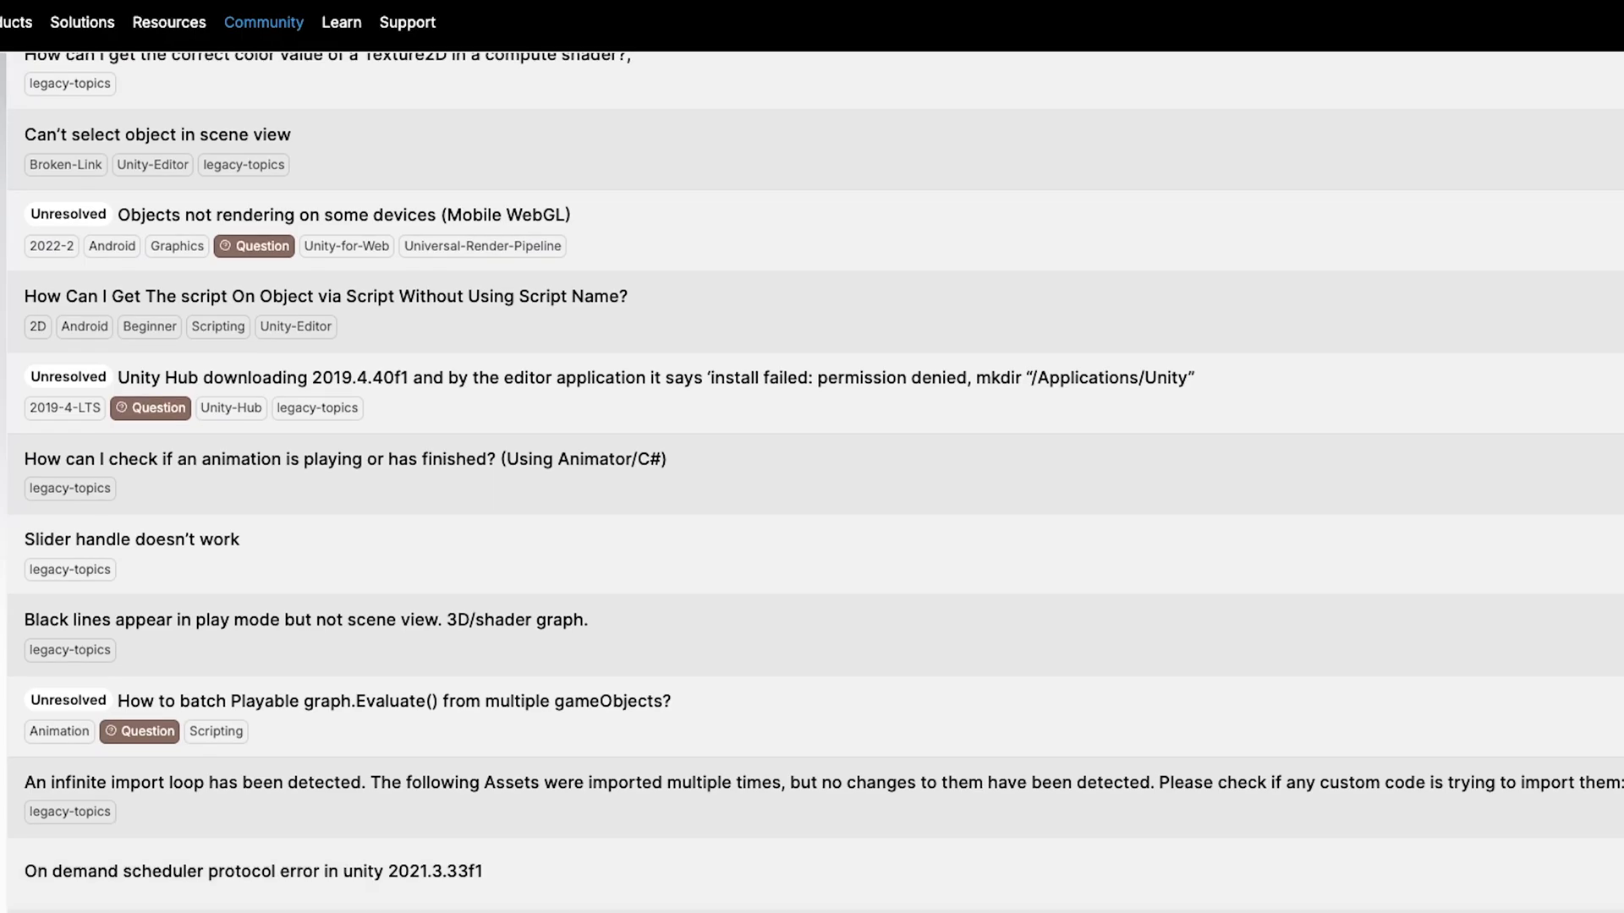
Download the Unity Hub installer for Windows from unity.com, then minimize the browser.
{"action": "scroll", "coordinate": [811, 457], "scroll_direction": "down", "scroll_amount": 10}
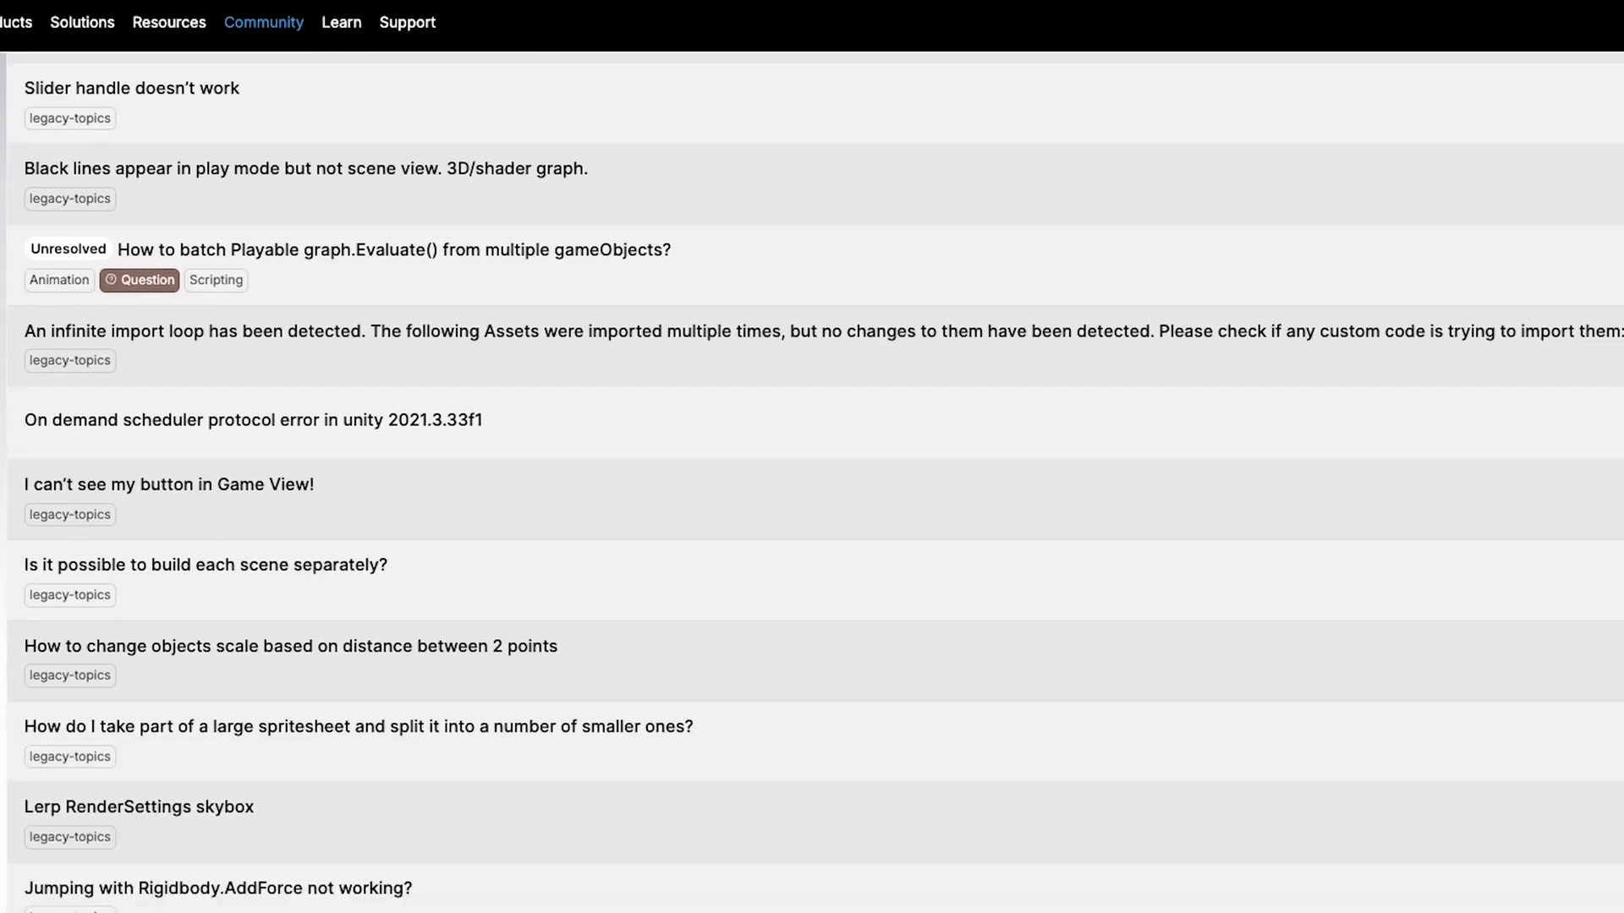
{"action": "scroll", "coordinate": [812, 482], "scroll_direction": "down", "scroll_amount": 20}
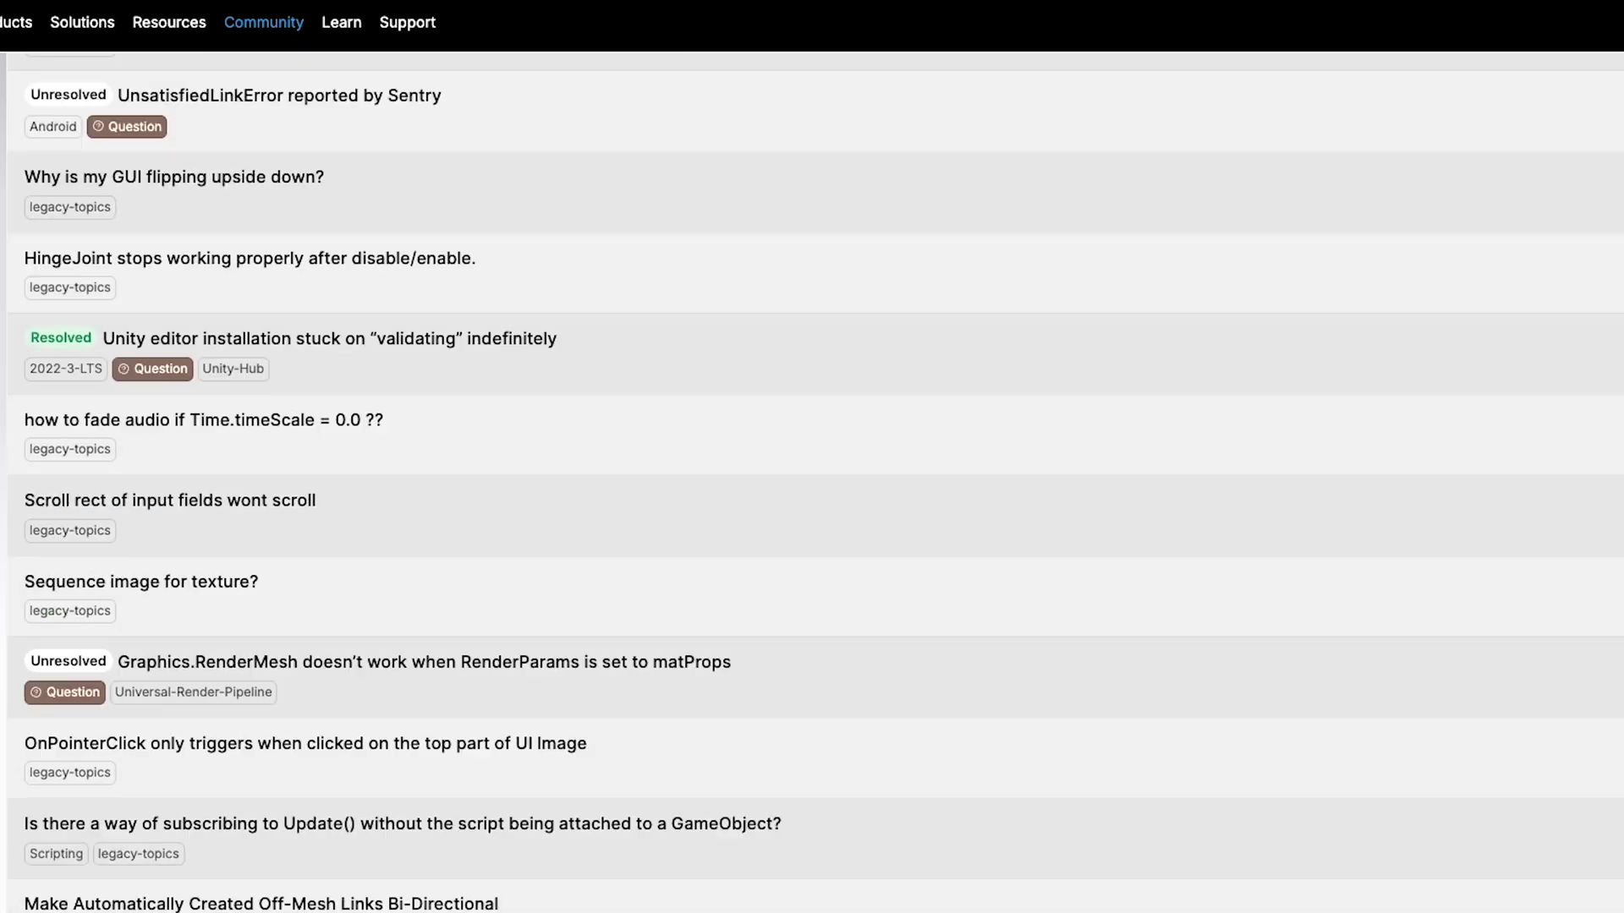
{"action": "scroll", "coordinate": [812, 482], "scroll_direction": "down", "scroll_amount": 8}
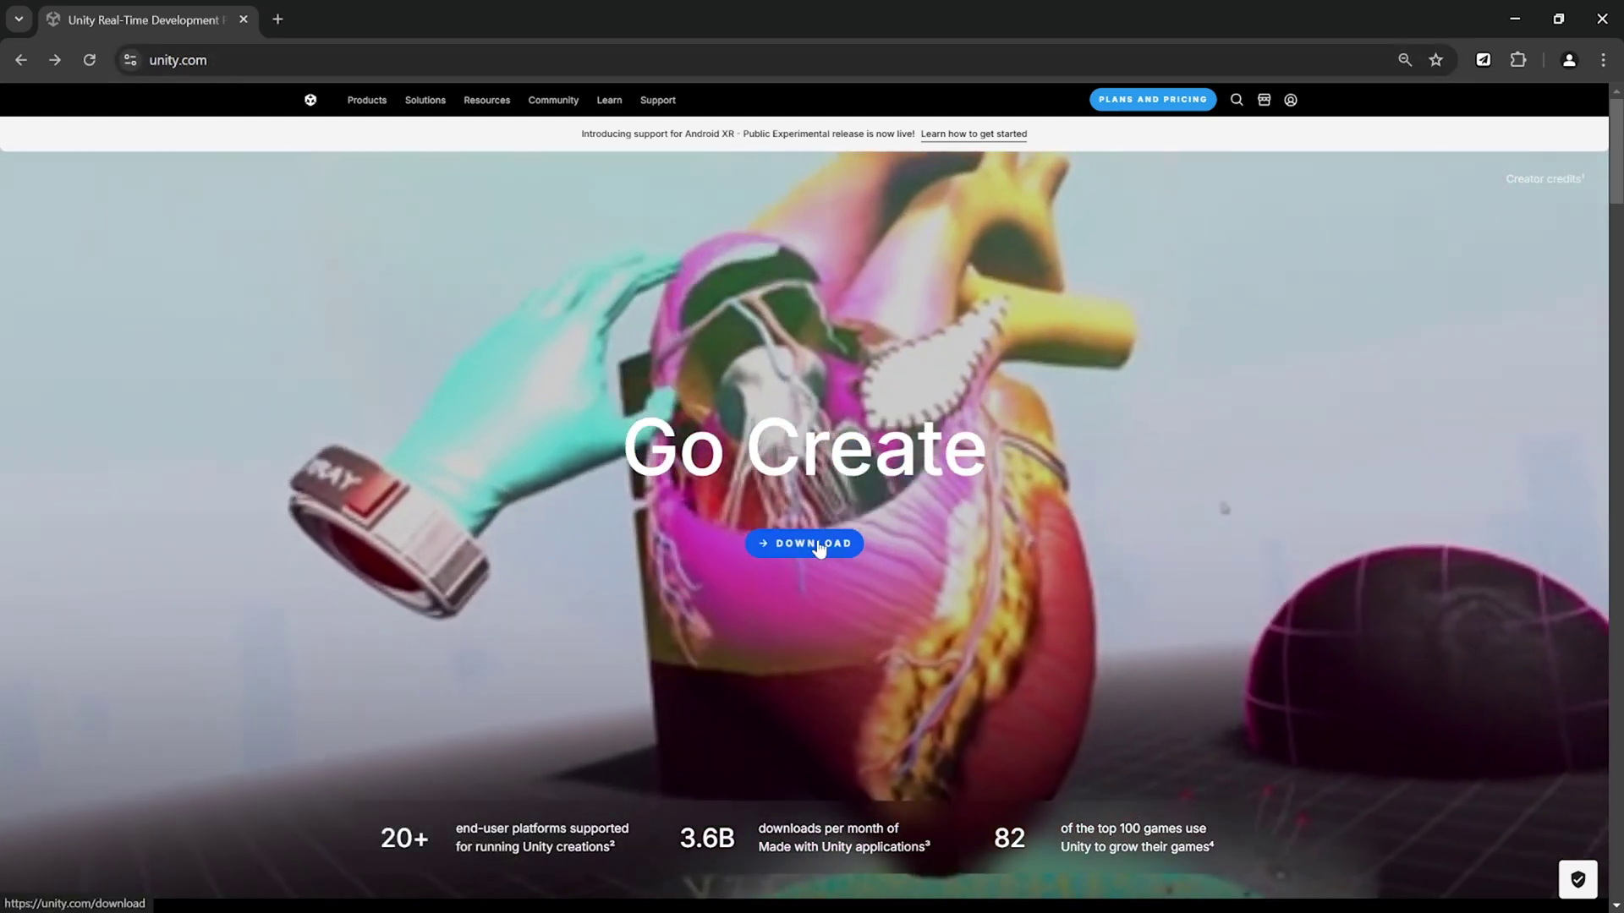
{"action": "left_click", "coordinate": [819, 545]}
{"action": "left_click", "coordinate": [438, 748]}
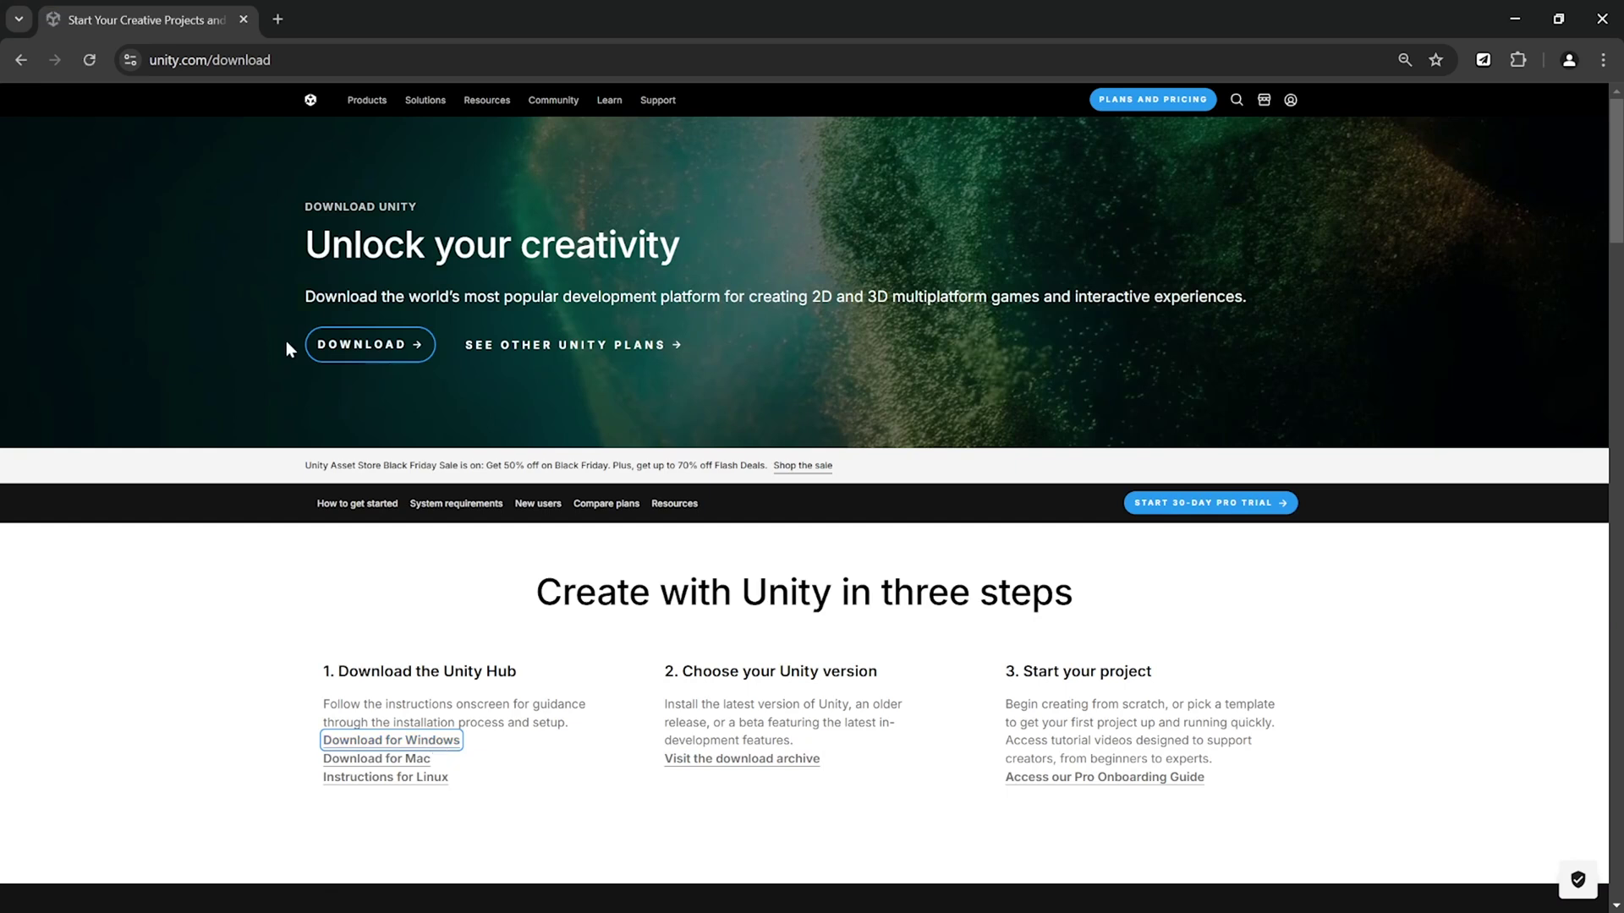
{"action": "left_click", "coordinate": [1514, 20]}
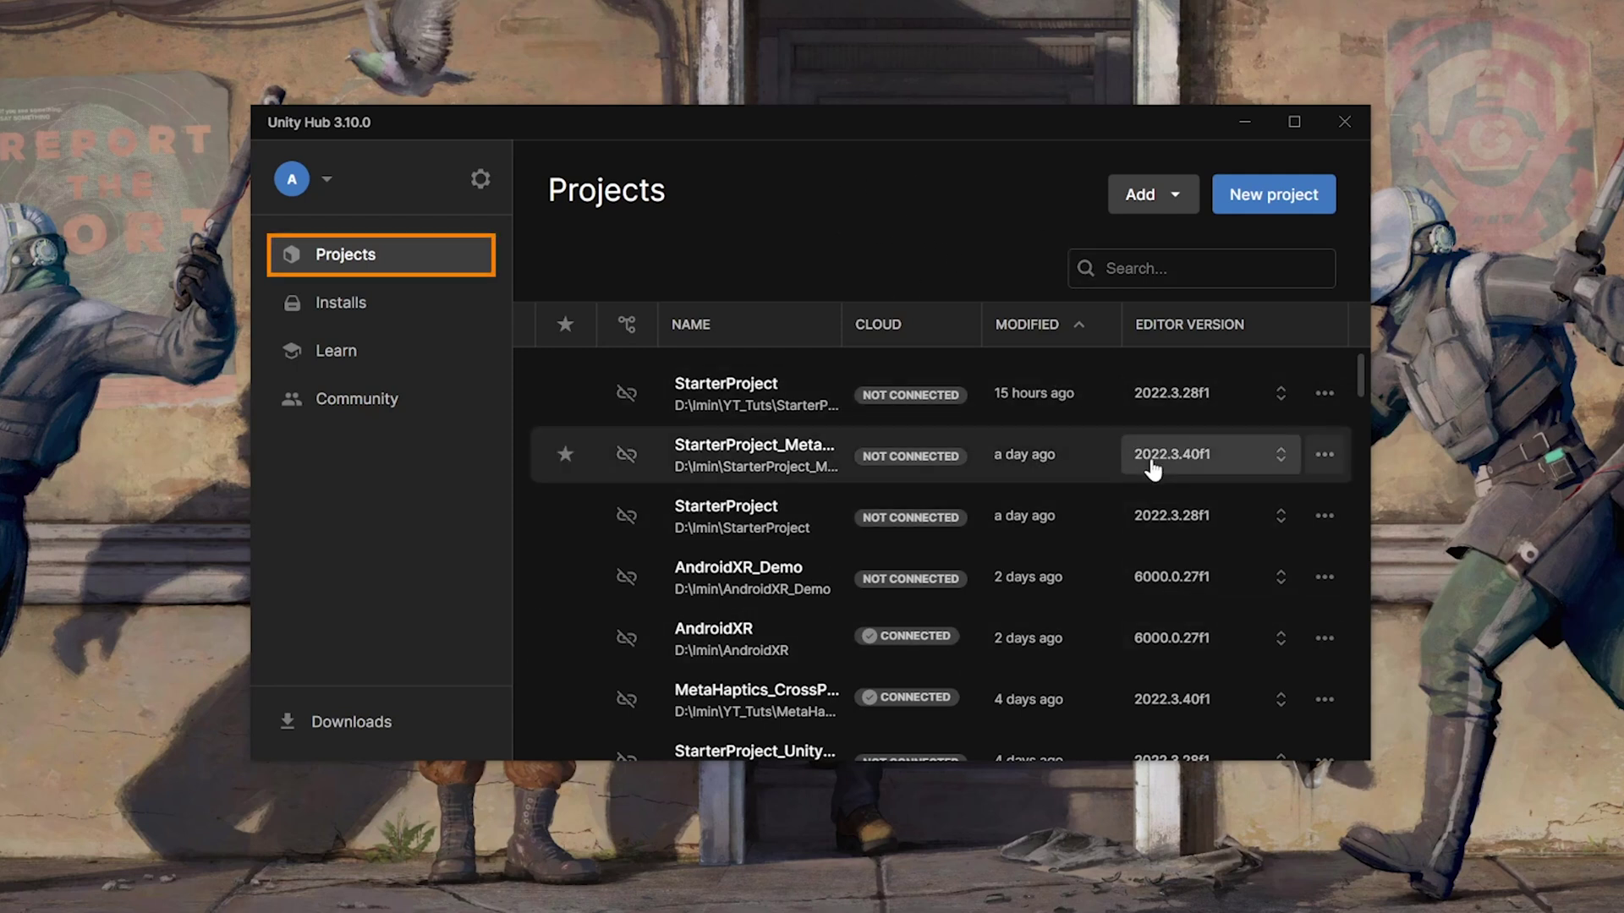
Browse Learn and Community, then open the Install Editor dialog from Installs.
{"action": "left_click", "coordinate": [382, 354]}
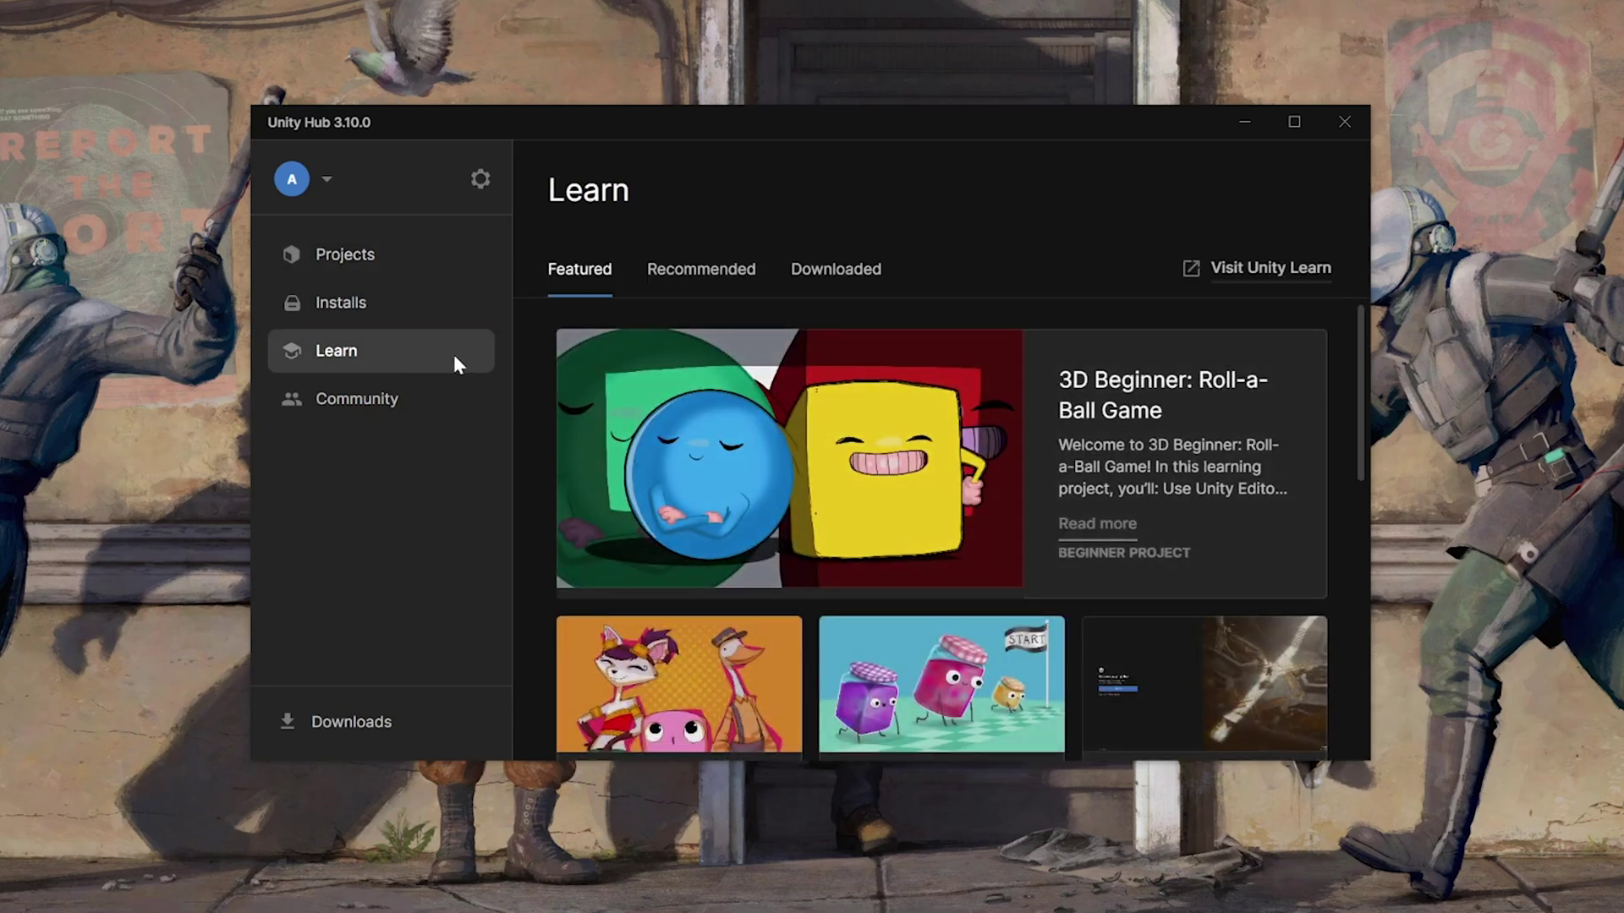
{"action": "left_click", "coordinate": [334, 399]}
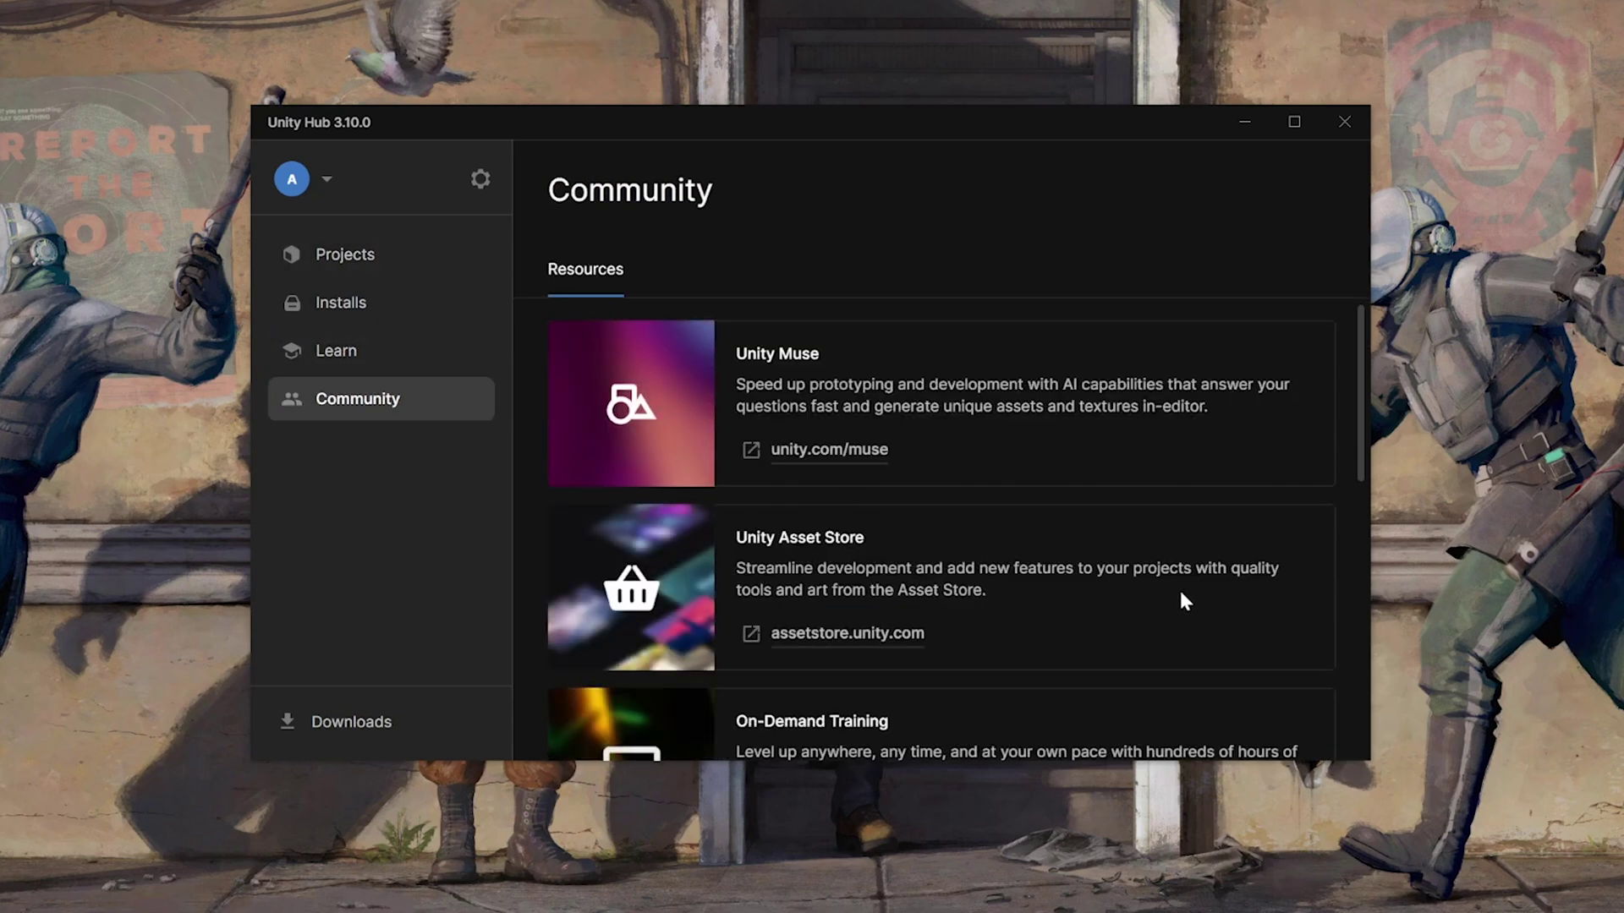
{"action": "left_click", "coordinate": [369, 301]}
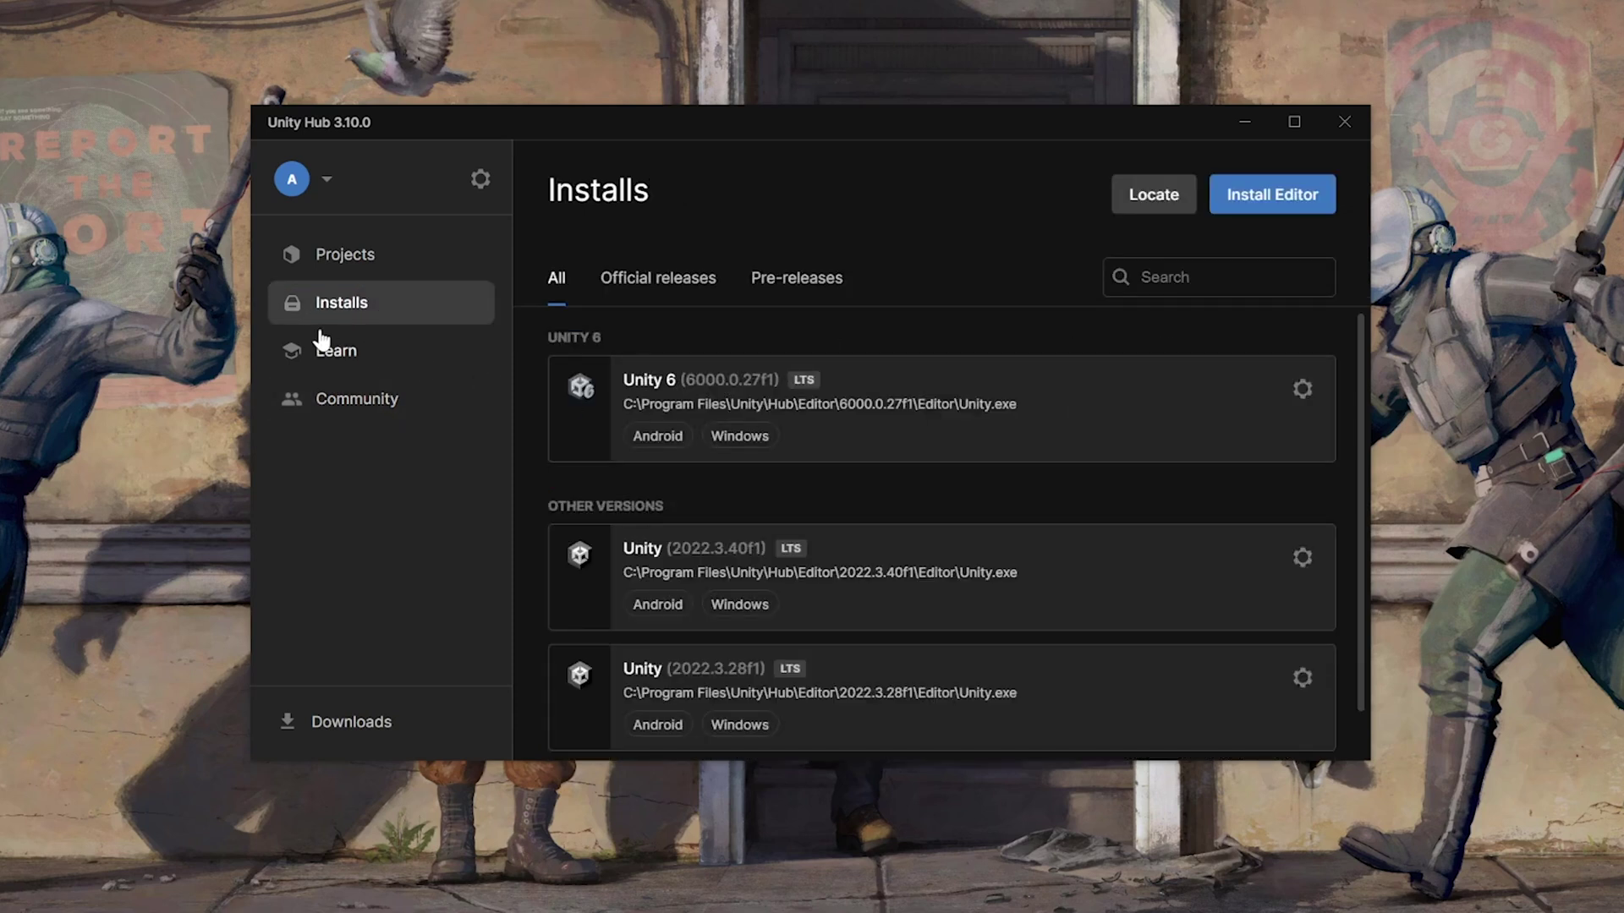
{"action": "left_click", "coordinate": [1301, 212]}
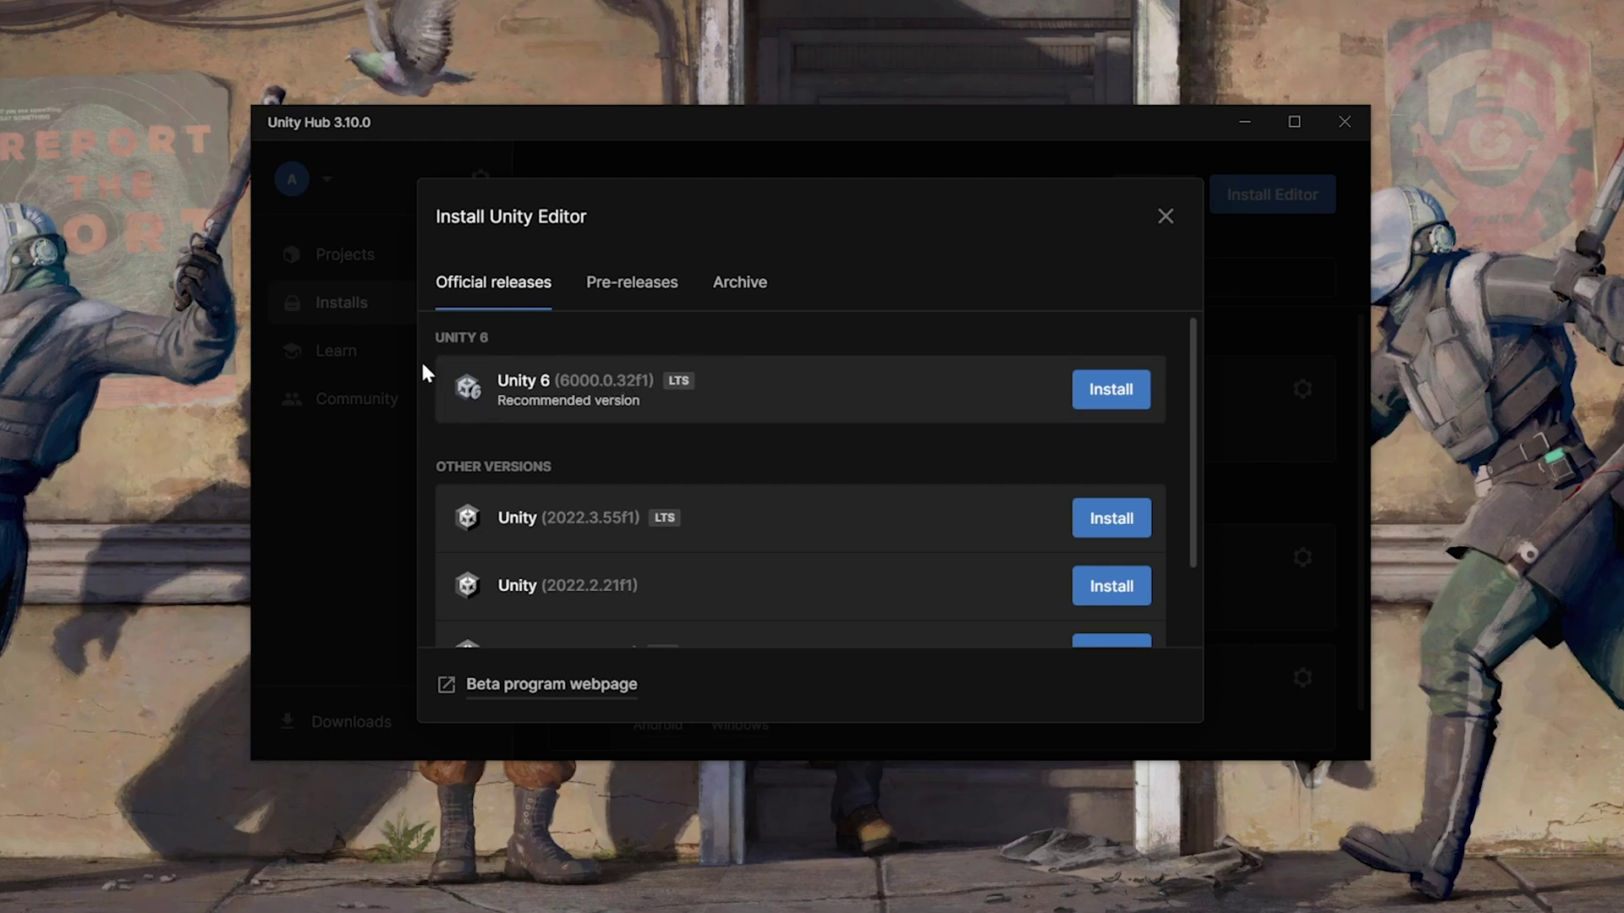
Install Unity 6 (6000.0.32f1) with the Android build modules, accepting the Android SDK licence.
{"action": "left_click", "coordinate": [1095, 393]}
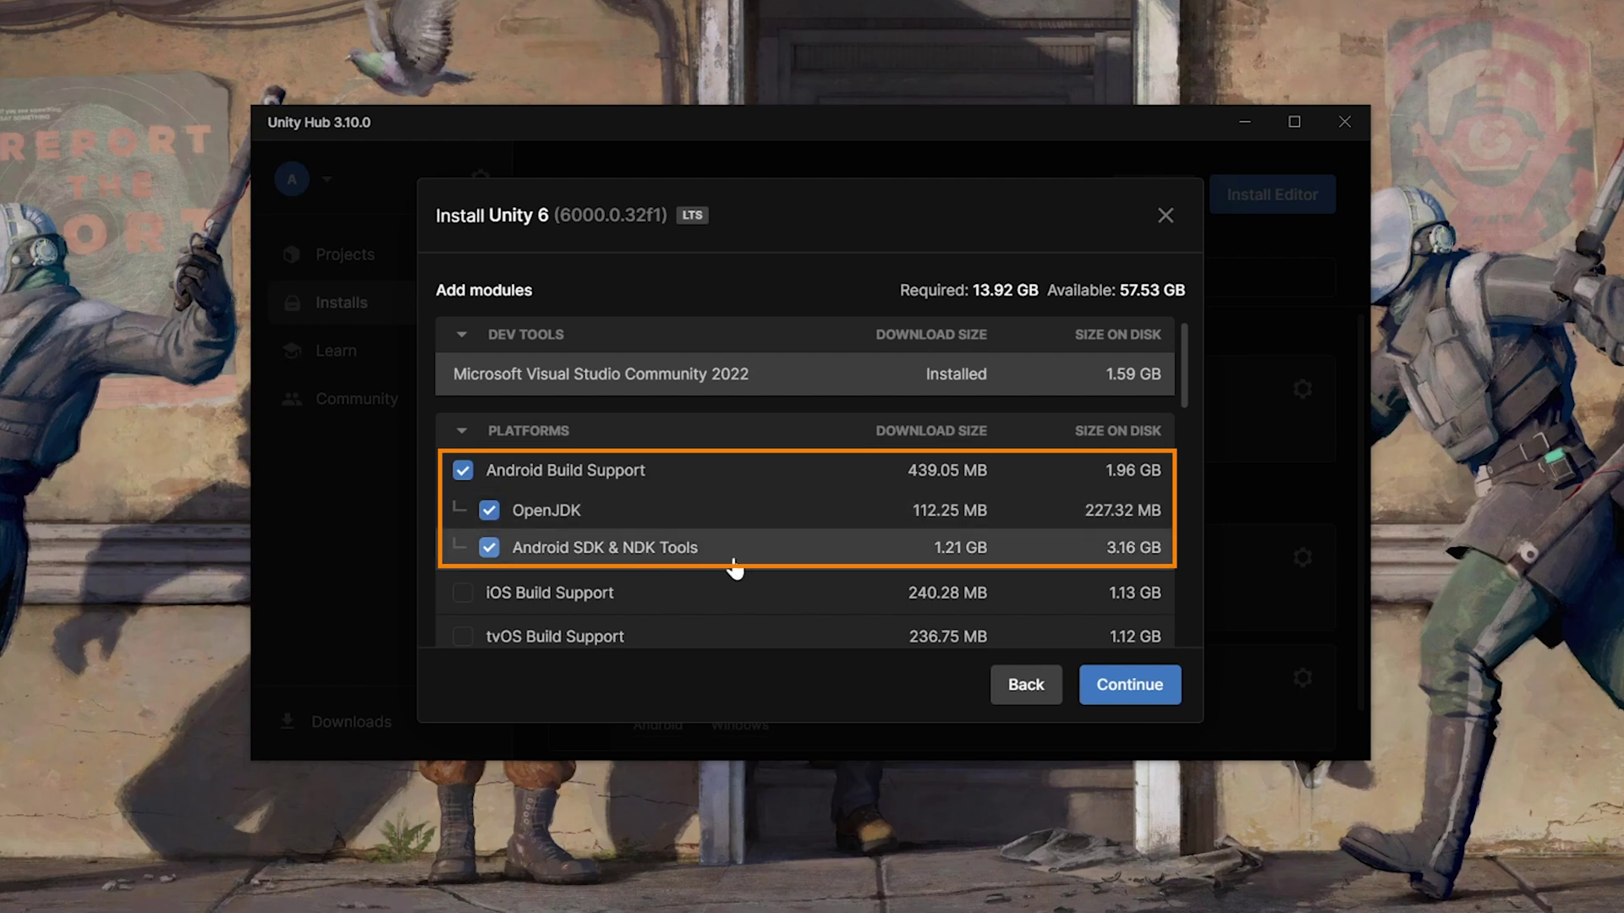
{"action": "scroll", "coordinate": [757, 413], "scroll_direction": "down", "scroll_amount": 10}
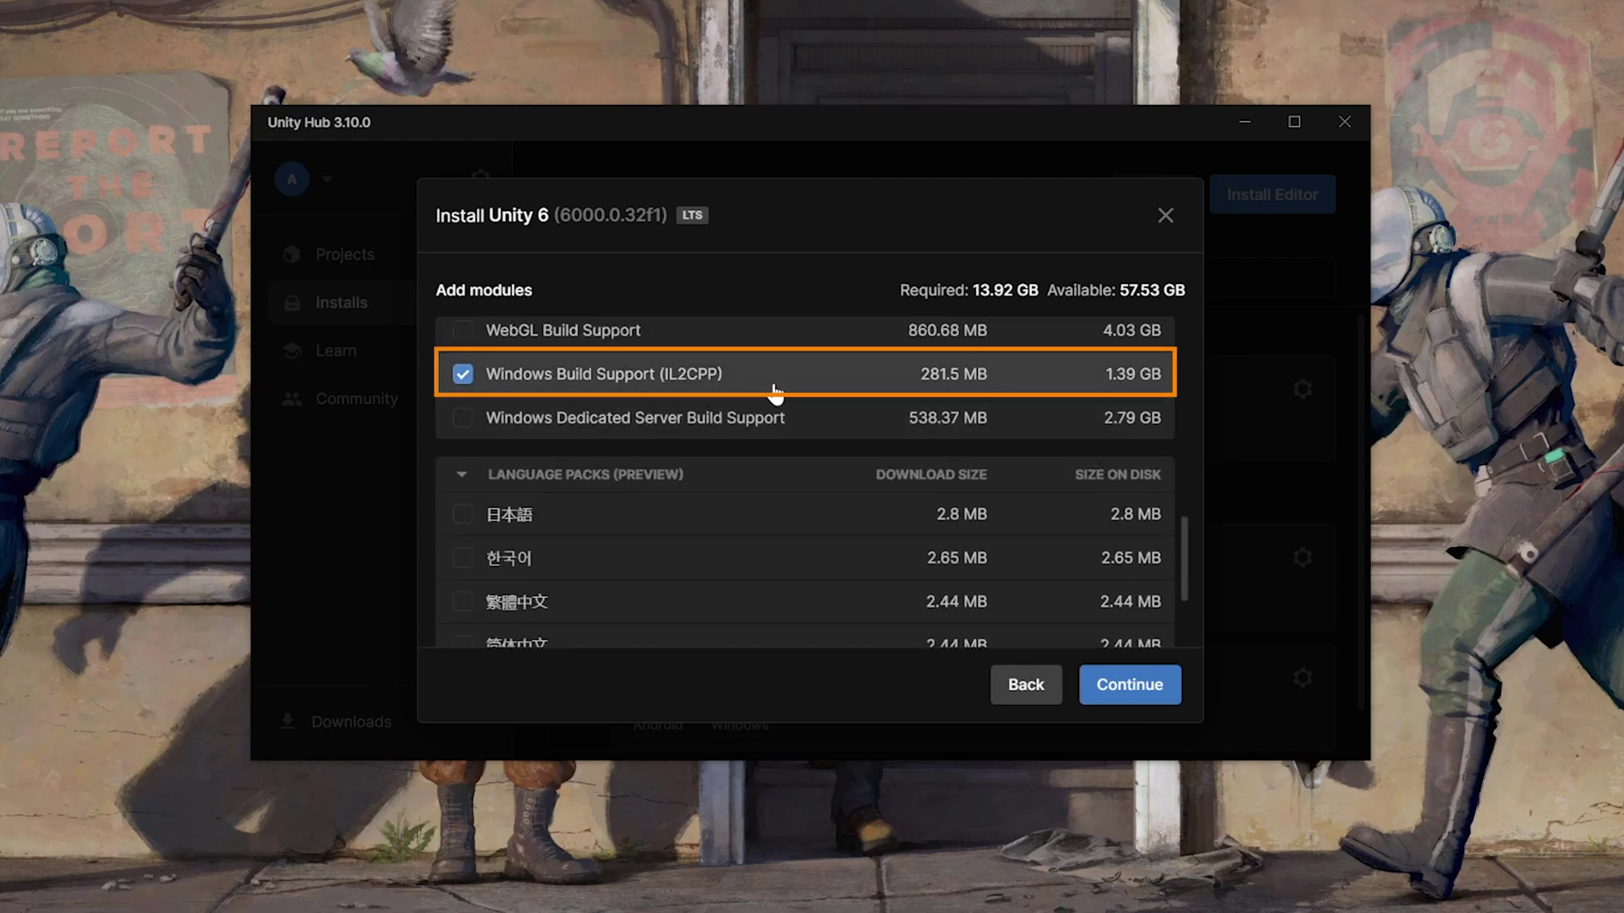
{"action": "scroll", "coordinate": [671, 378], "scroll_direction": "up", "scroll_amount": 10}
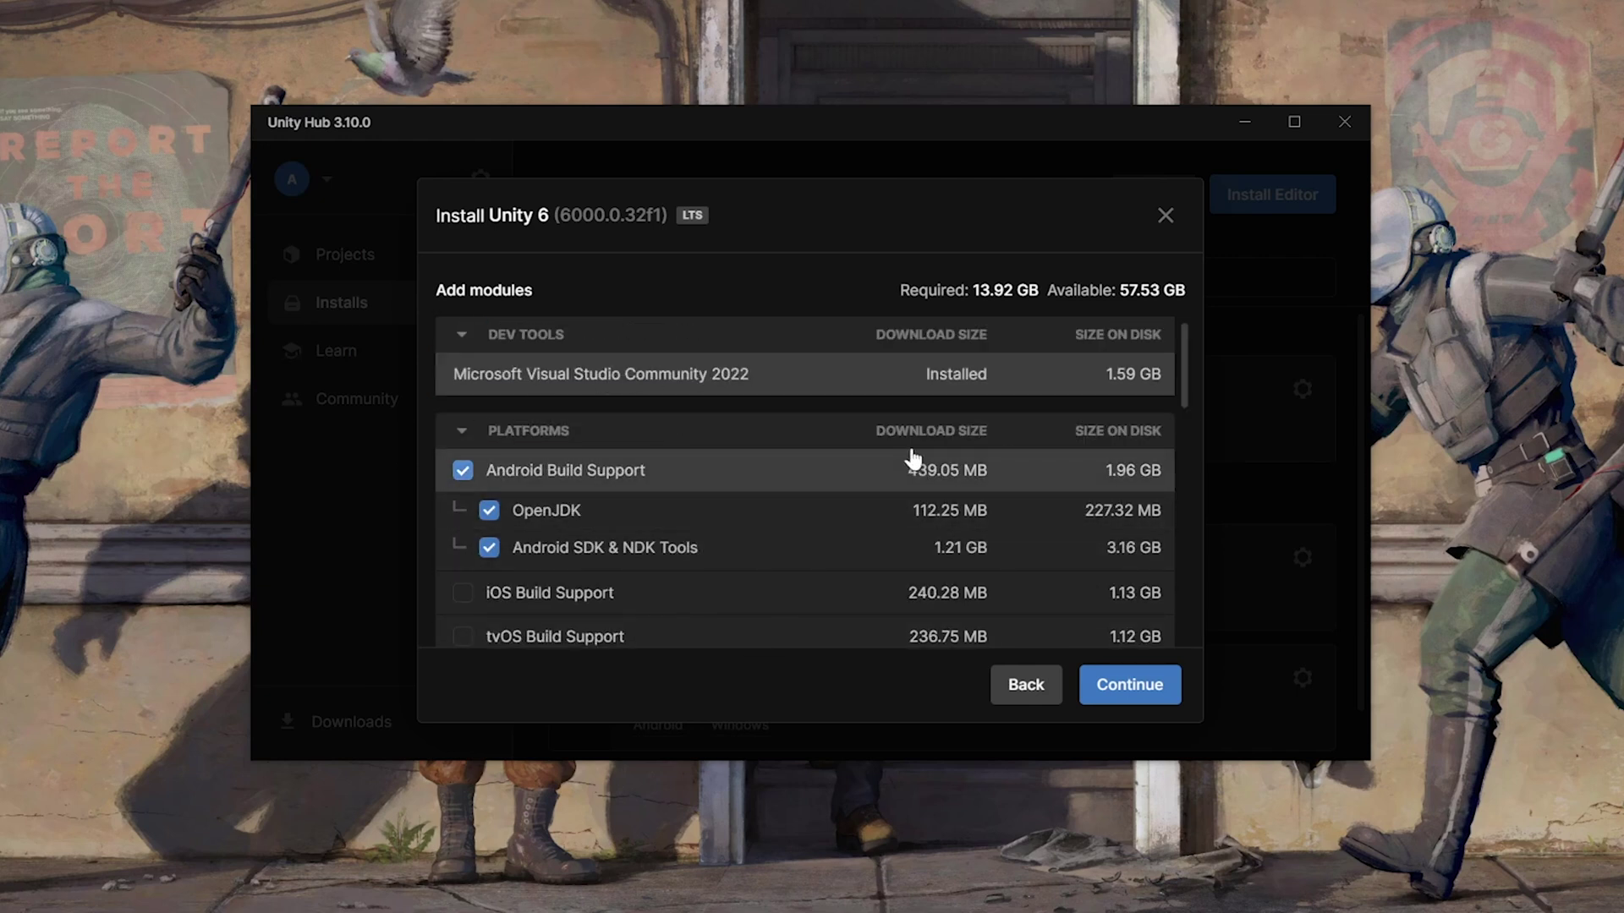
{"action": "left_click", "coordinate": [1145, 689]}
{"action": "left_click", "coordinate": [449, 631]}
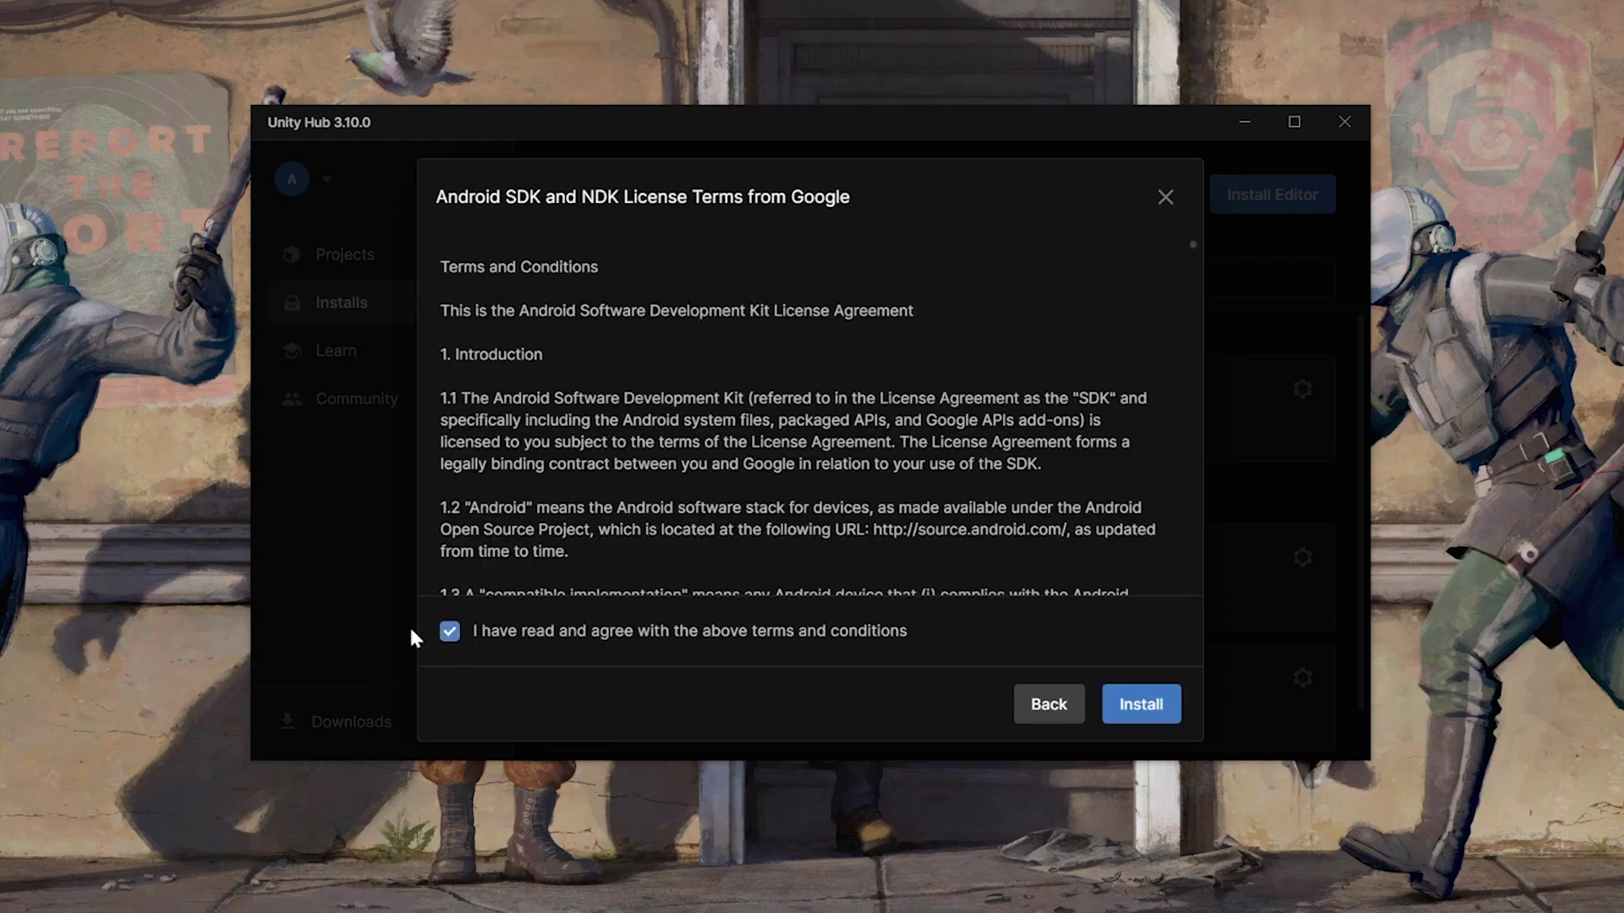
{"action": "left_click", "coordinate": [1144, 707]}
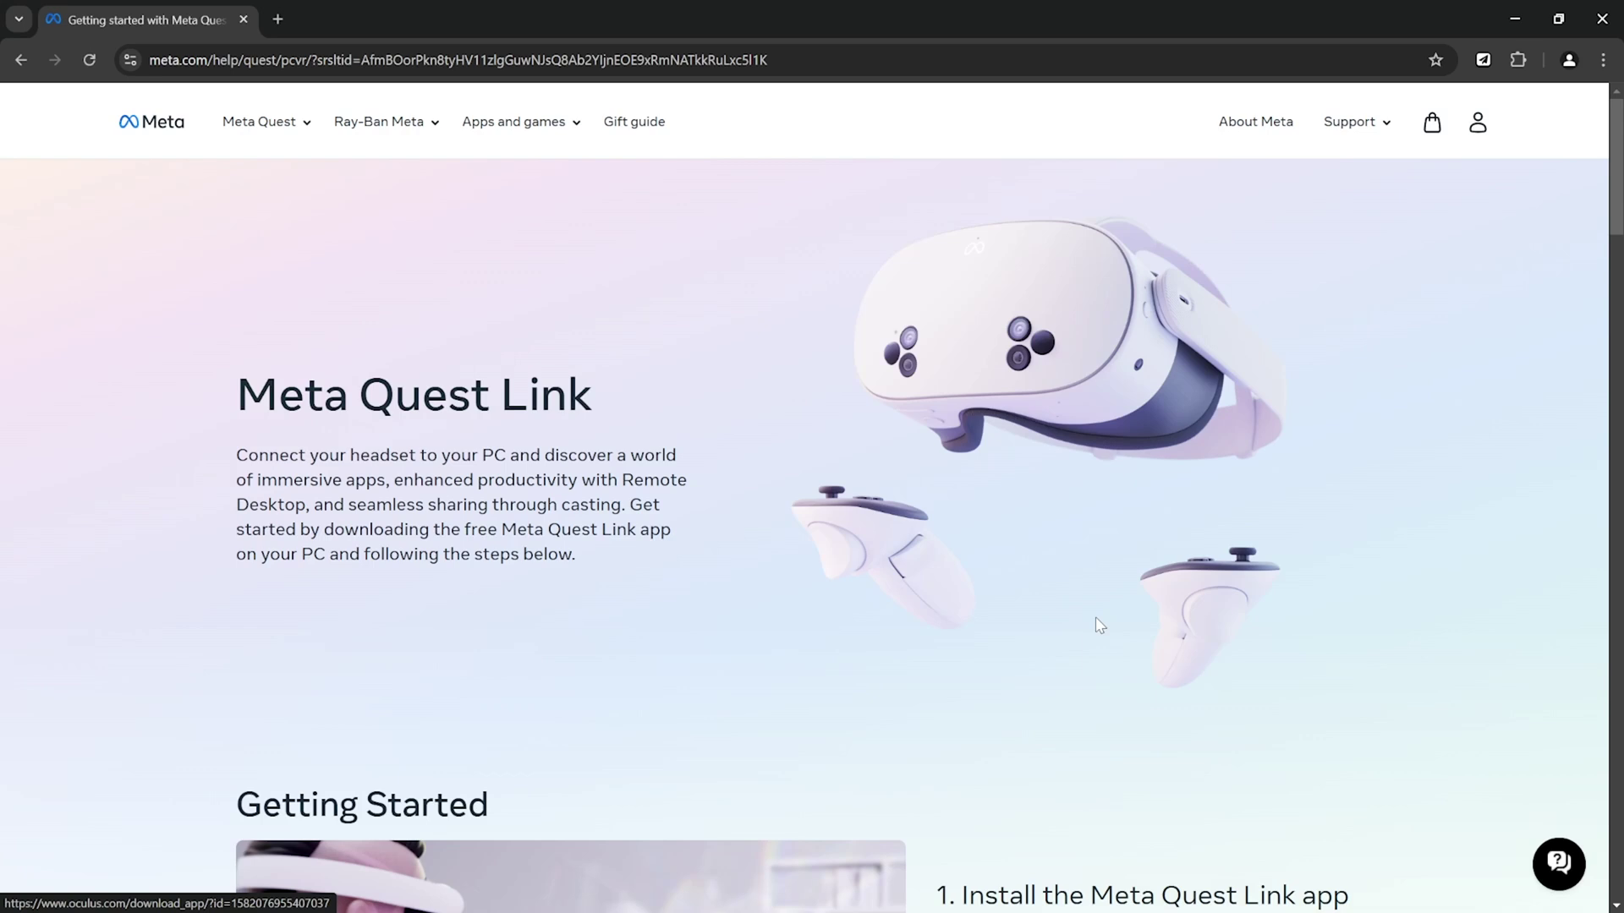
Check the OpenXR Runtime under General settings, then view the Beta settings.
{"action": "scroll", "coordinate": [1059, 626], "scroll_direction": "down", "scroll_amount": 5}
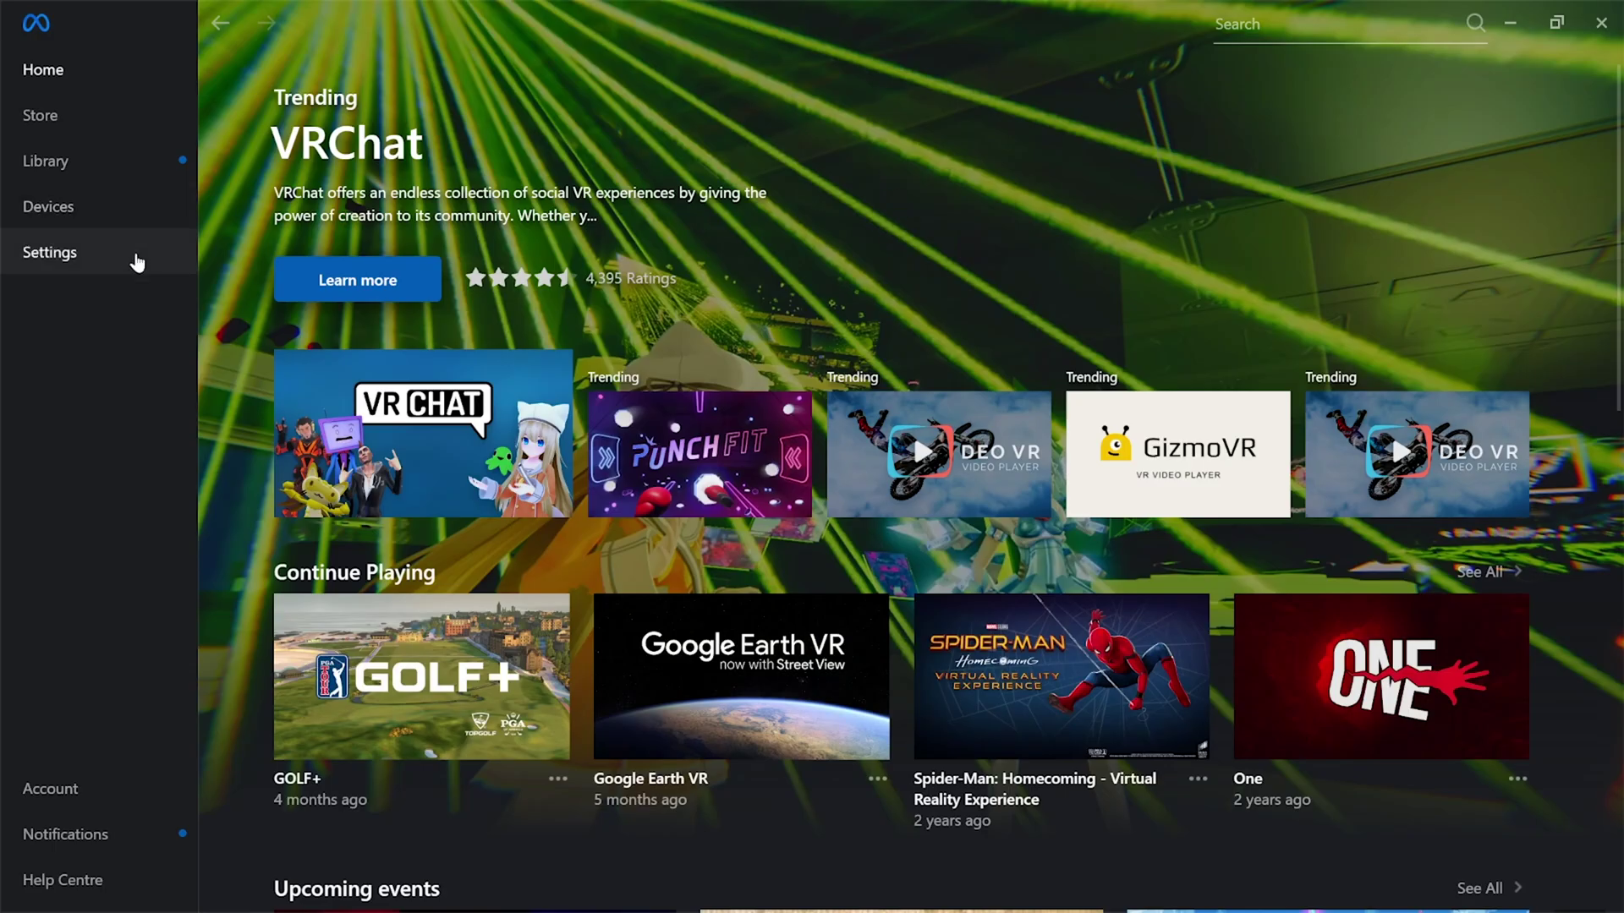
{"action": "left_click", "coordinate": [95, 260]}
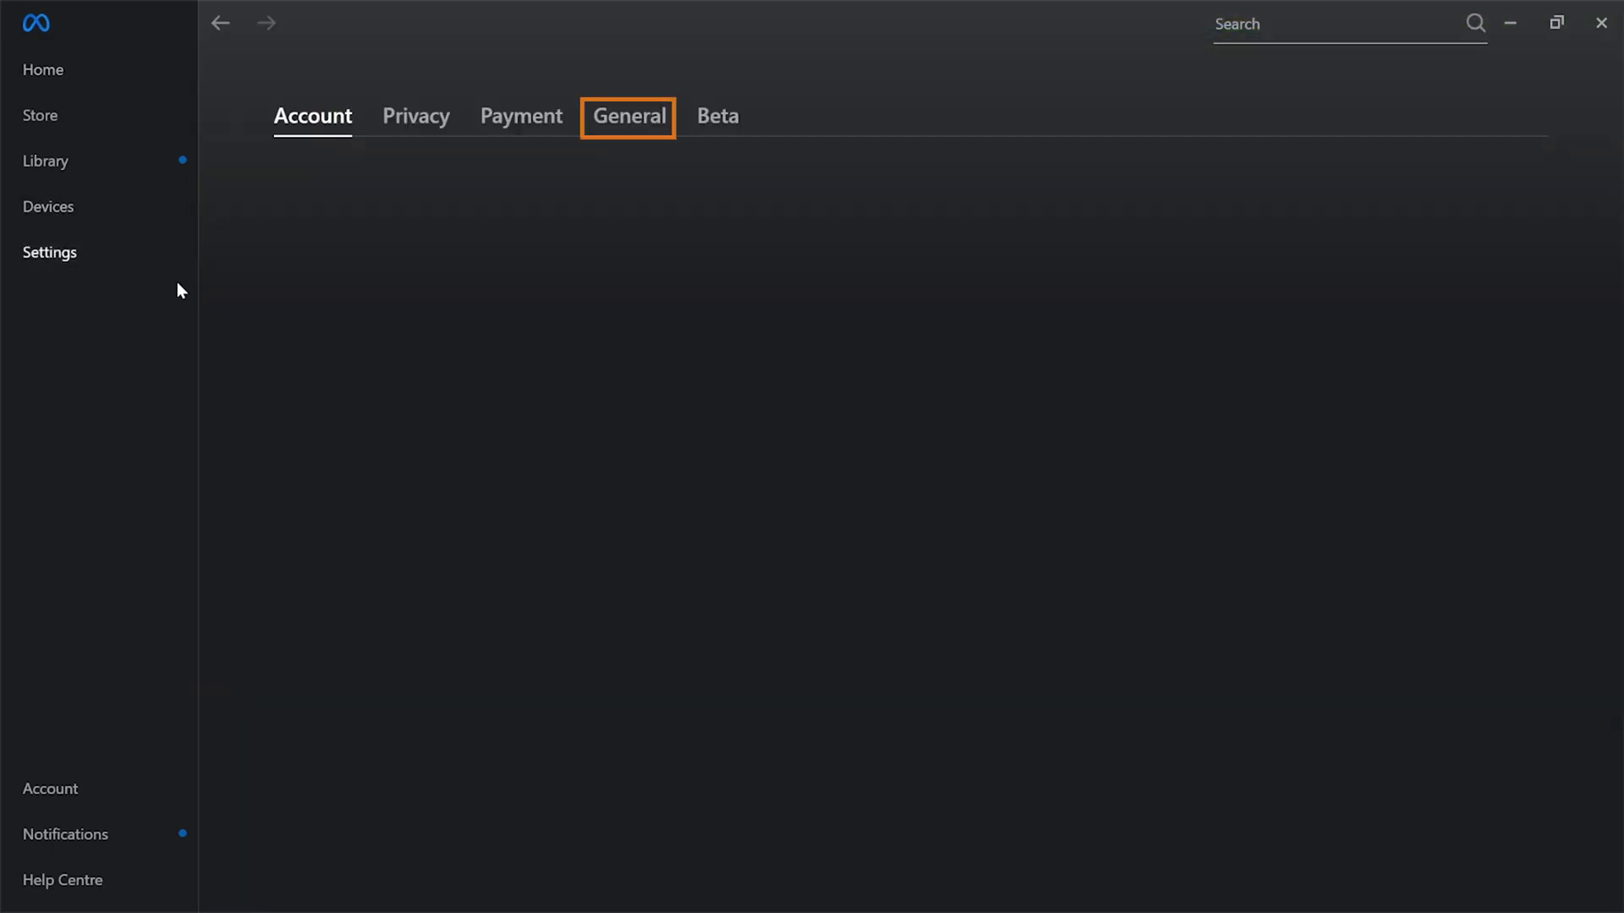
{"action": "left_click", "coordinate": [636, 118]}
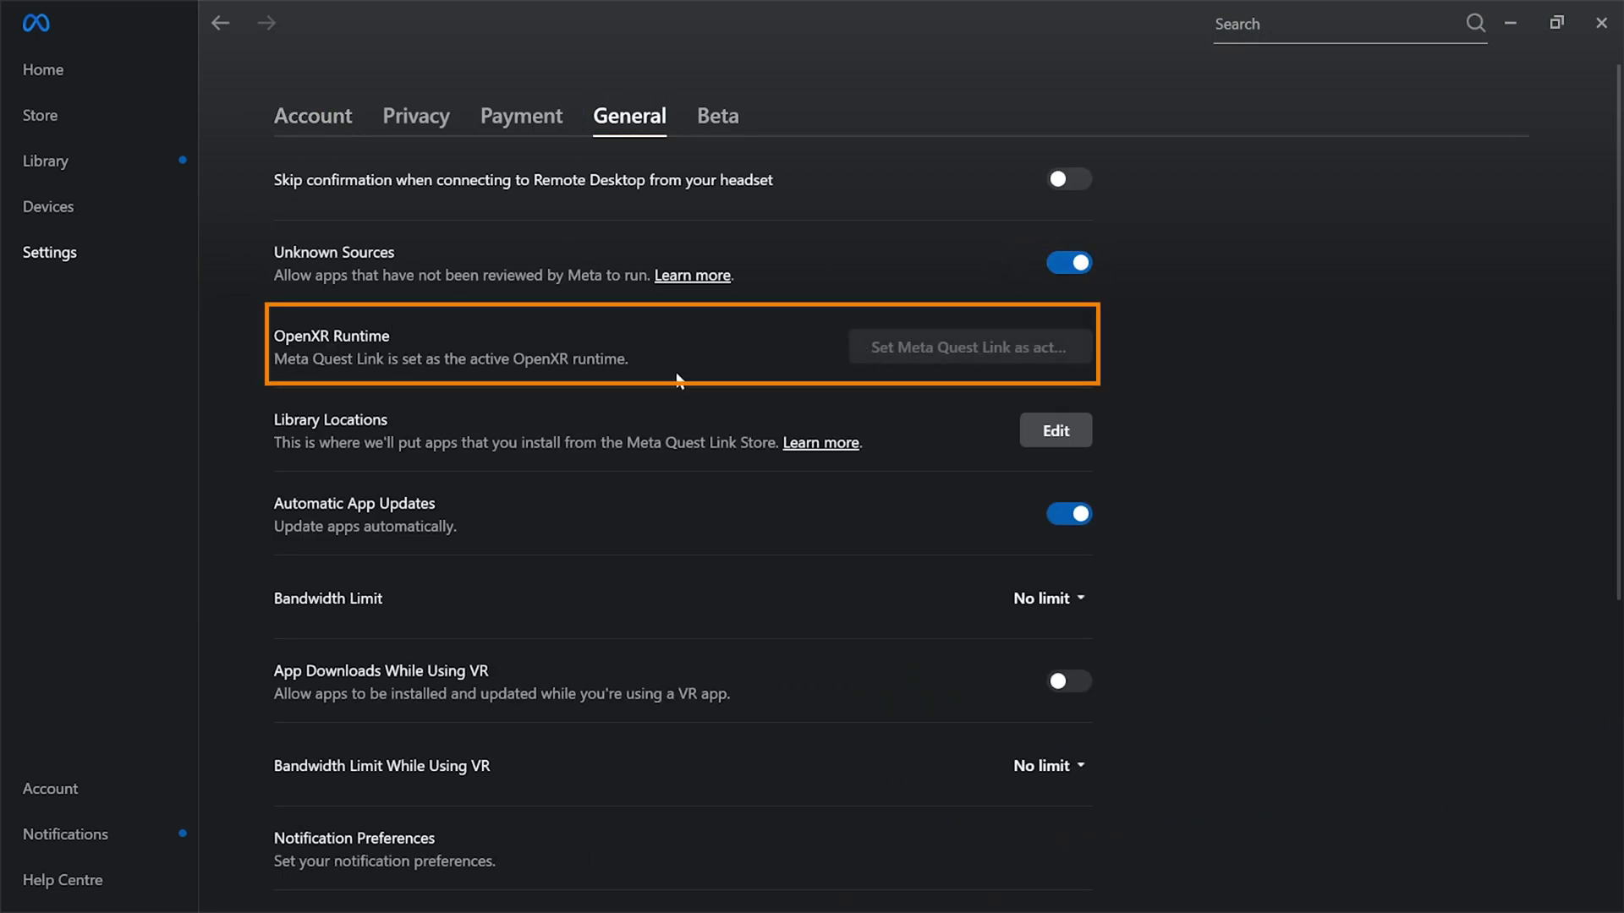
{"action": "left_click", "coordinate": [724, 118]}
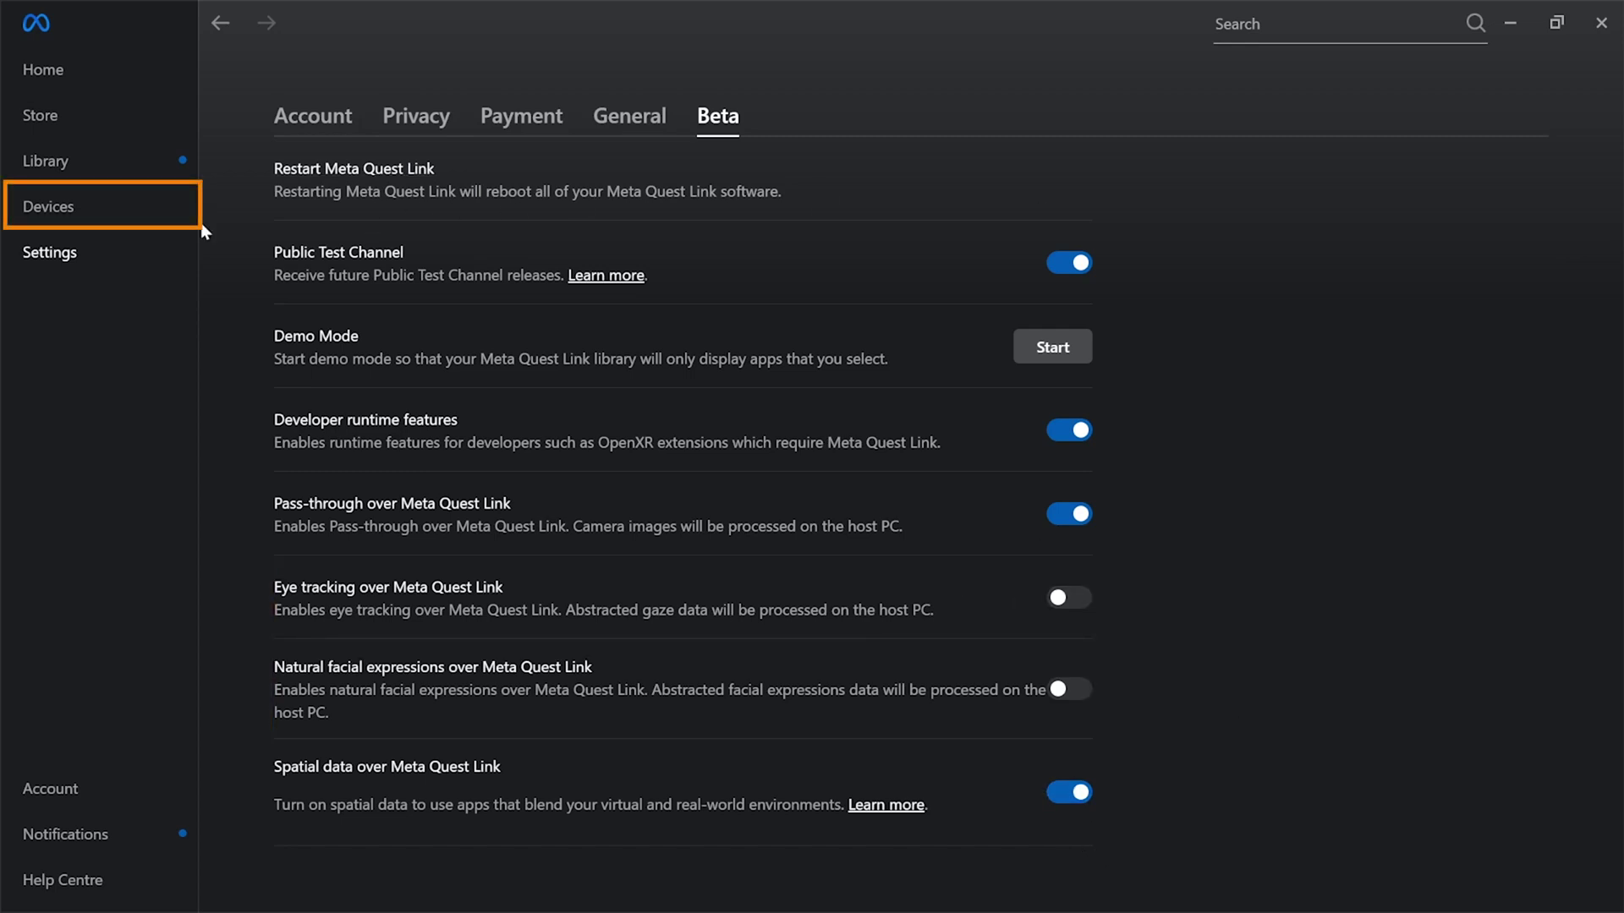
Add a new headset from Devices using the wired Link connection method.
{"action": "left_click", "coordinate": [92, 209]}
{"action": "scroll", "coordinate": [550, 631], "scroll_direction": "down", "scroll_amount": 5}
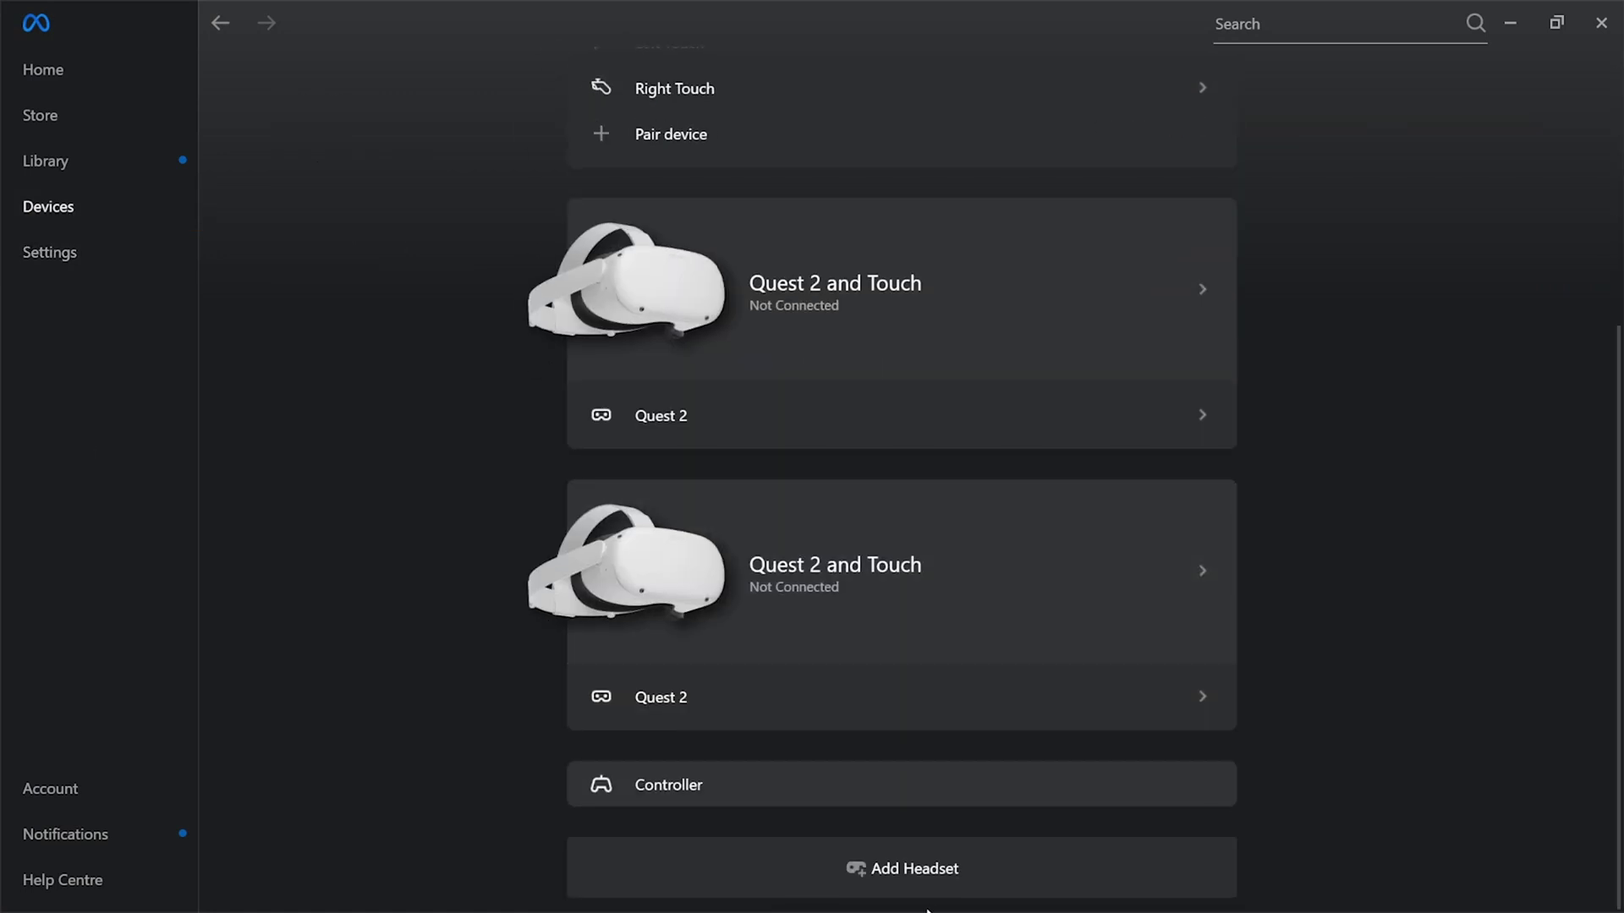
{"action": "left_click", "coordinate": [949, 888]}
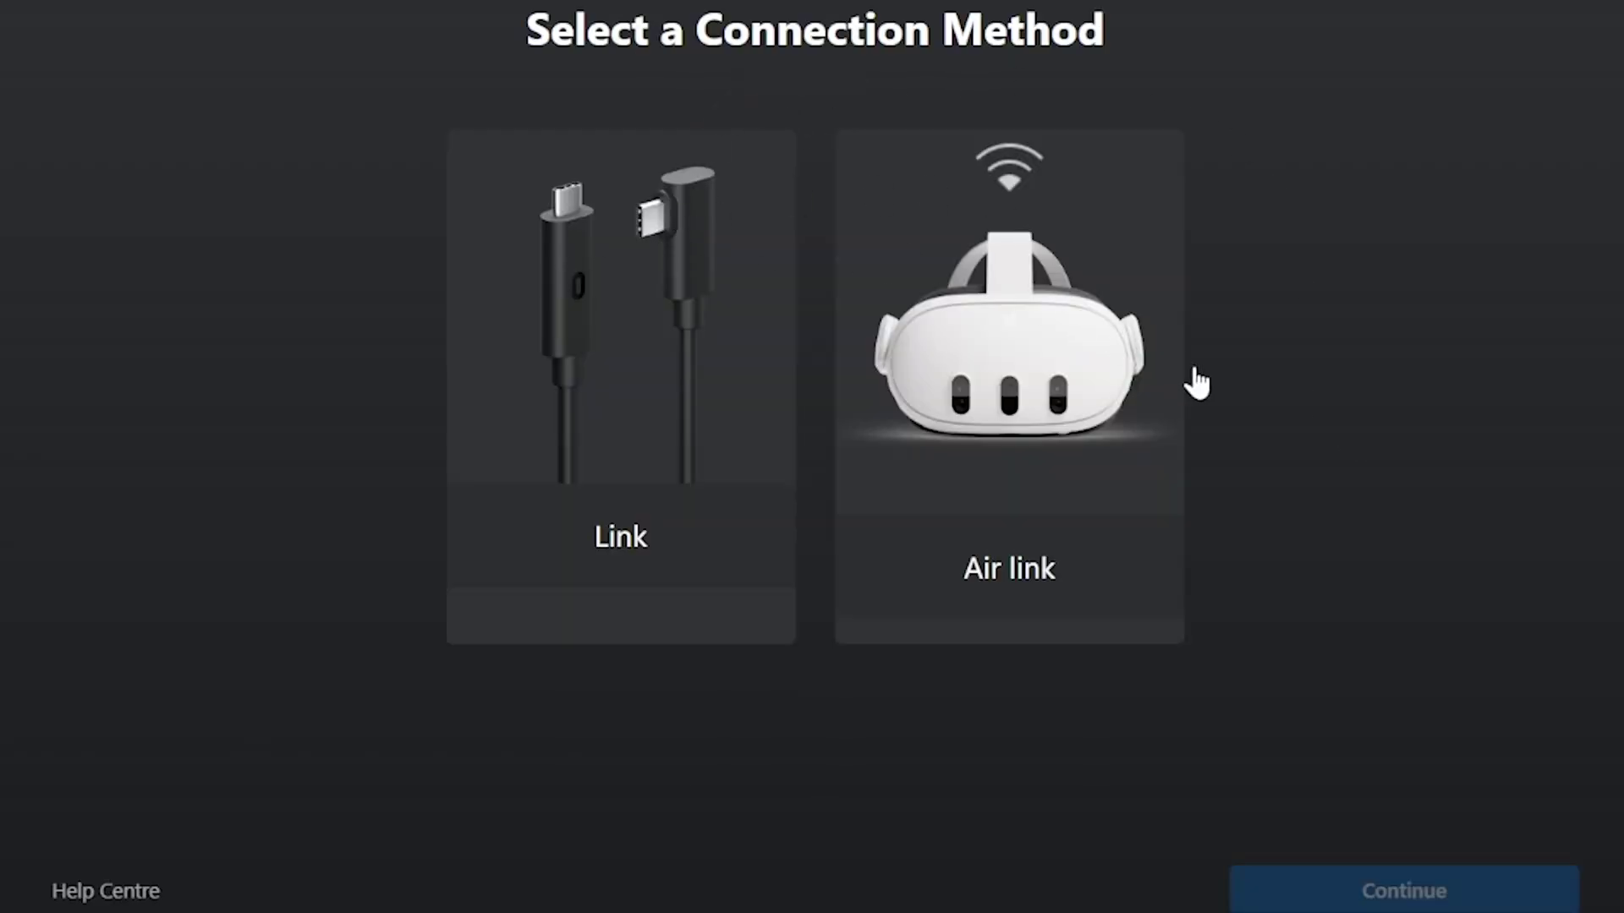
{"action": "left_click", "coordinate": [619, 380]}
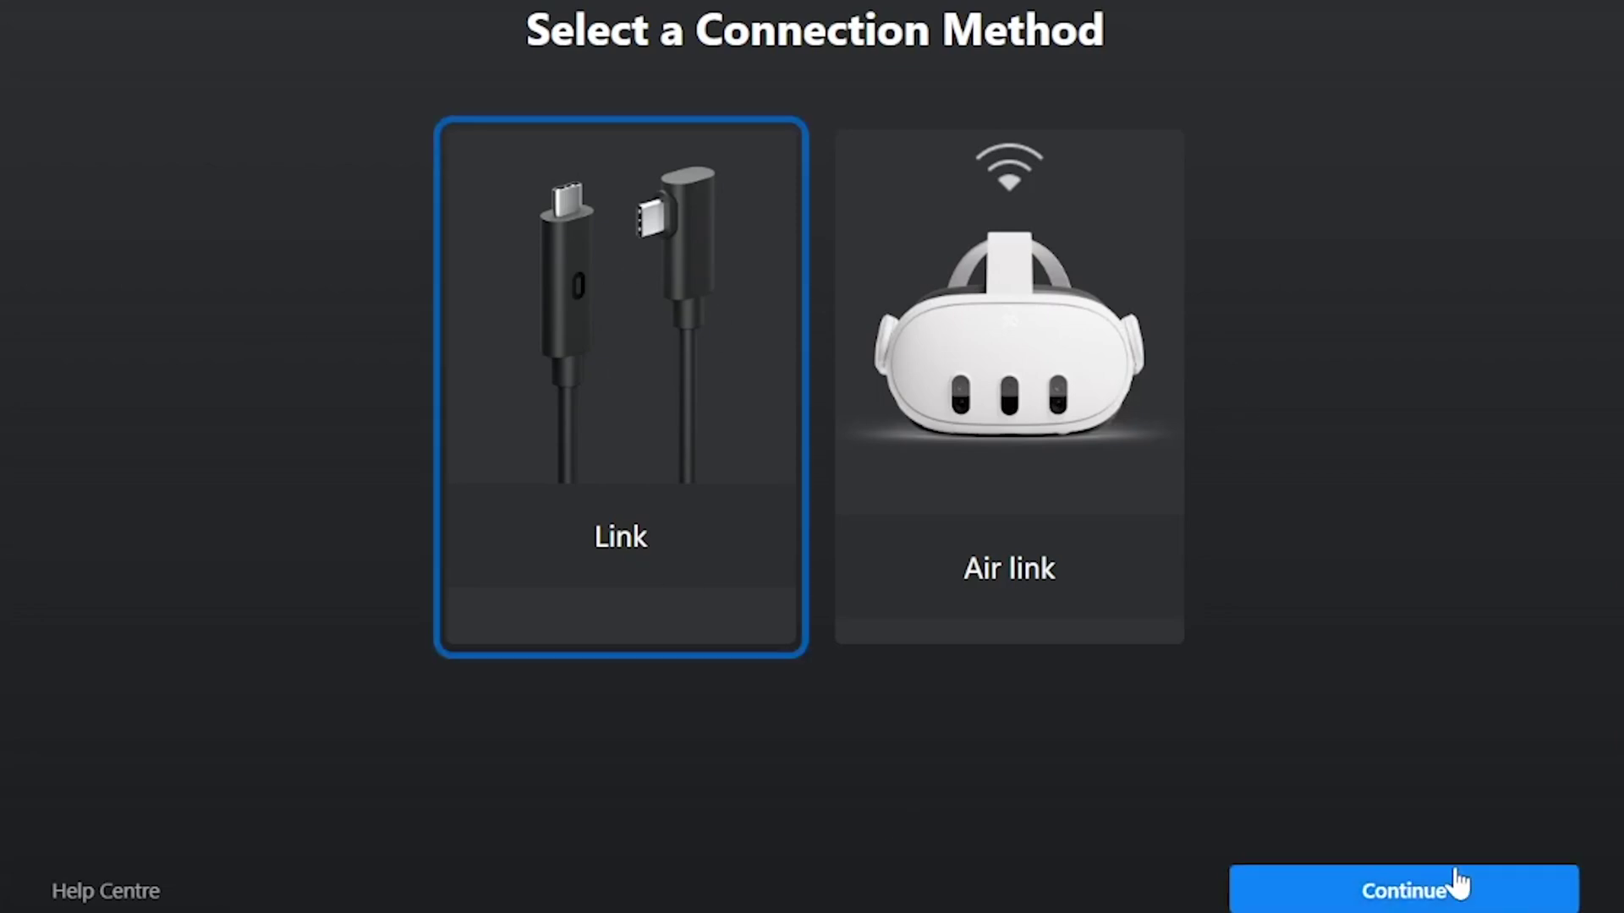
{"action": "left_click", "coordinate": [1452, 884]}
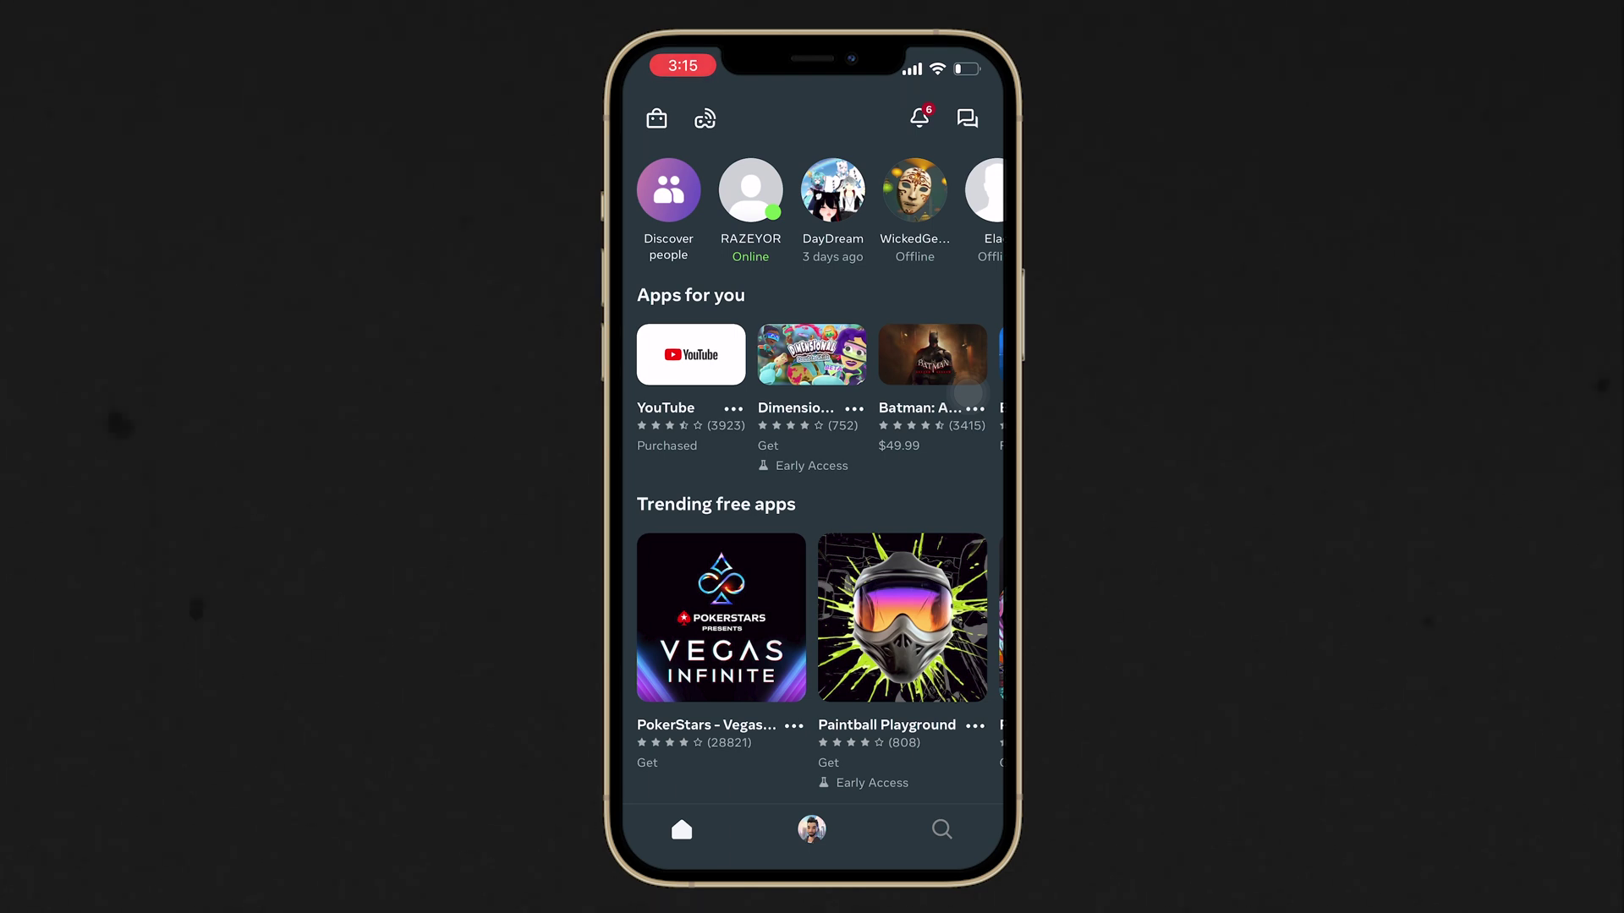
Show the account's Meta Quest 3 and Meta Quest 2 headsets via the profile menu.
{"action": "left_click", "coordinate": [812, 828]}
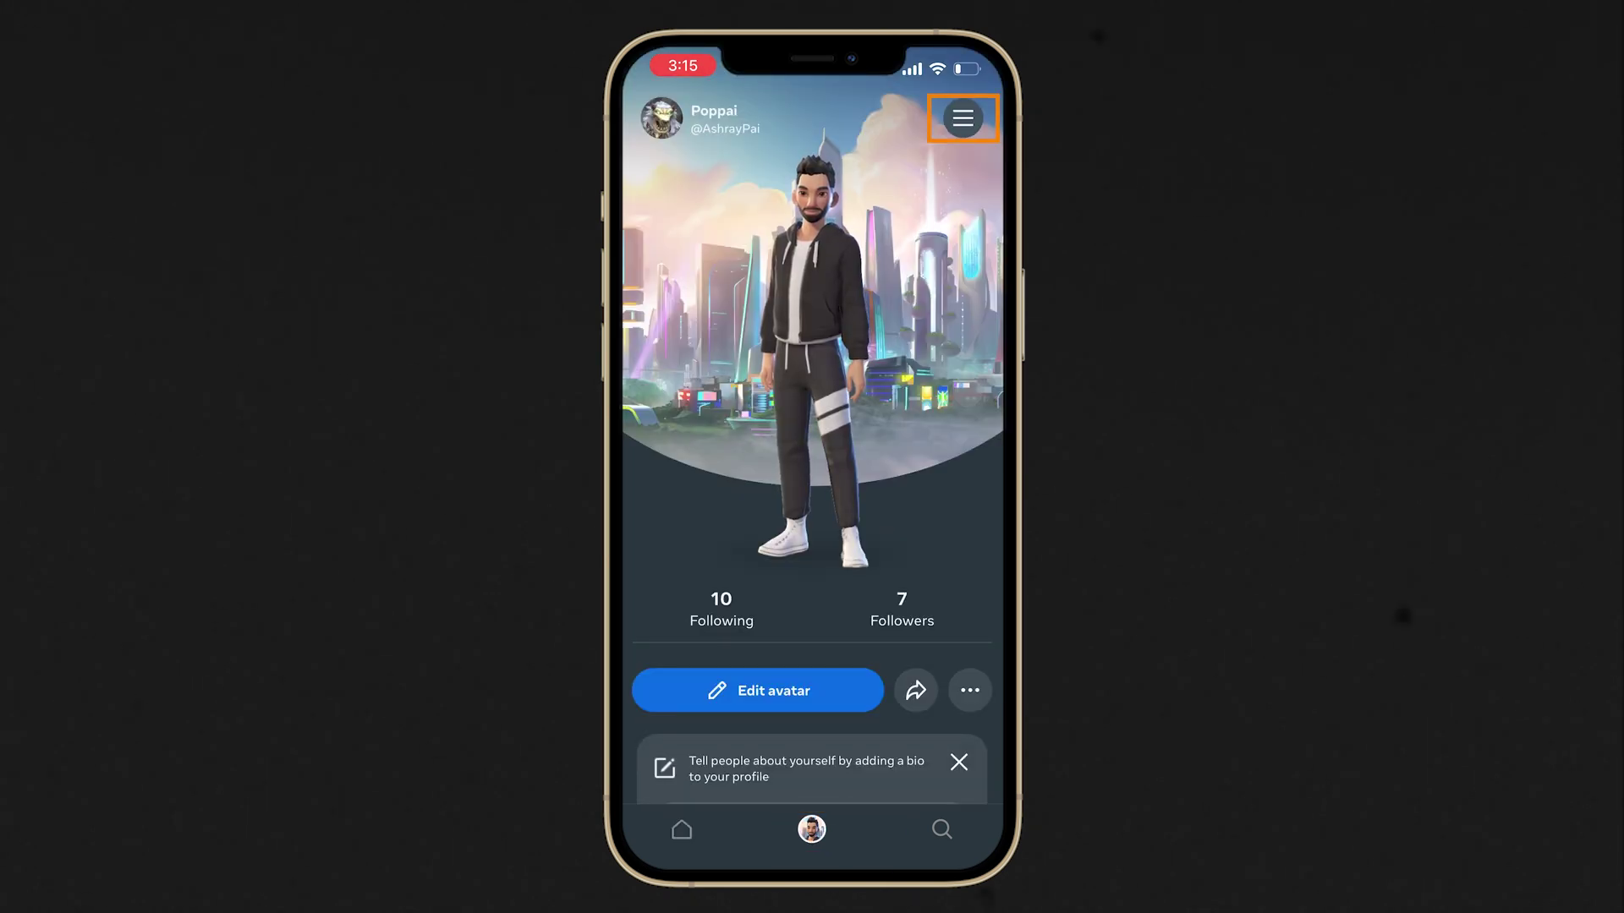
{"action": "left_click", "coordinate": [963, 118]}
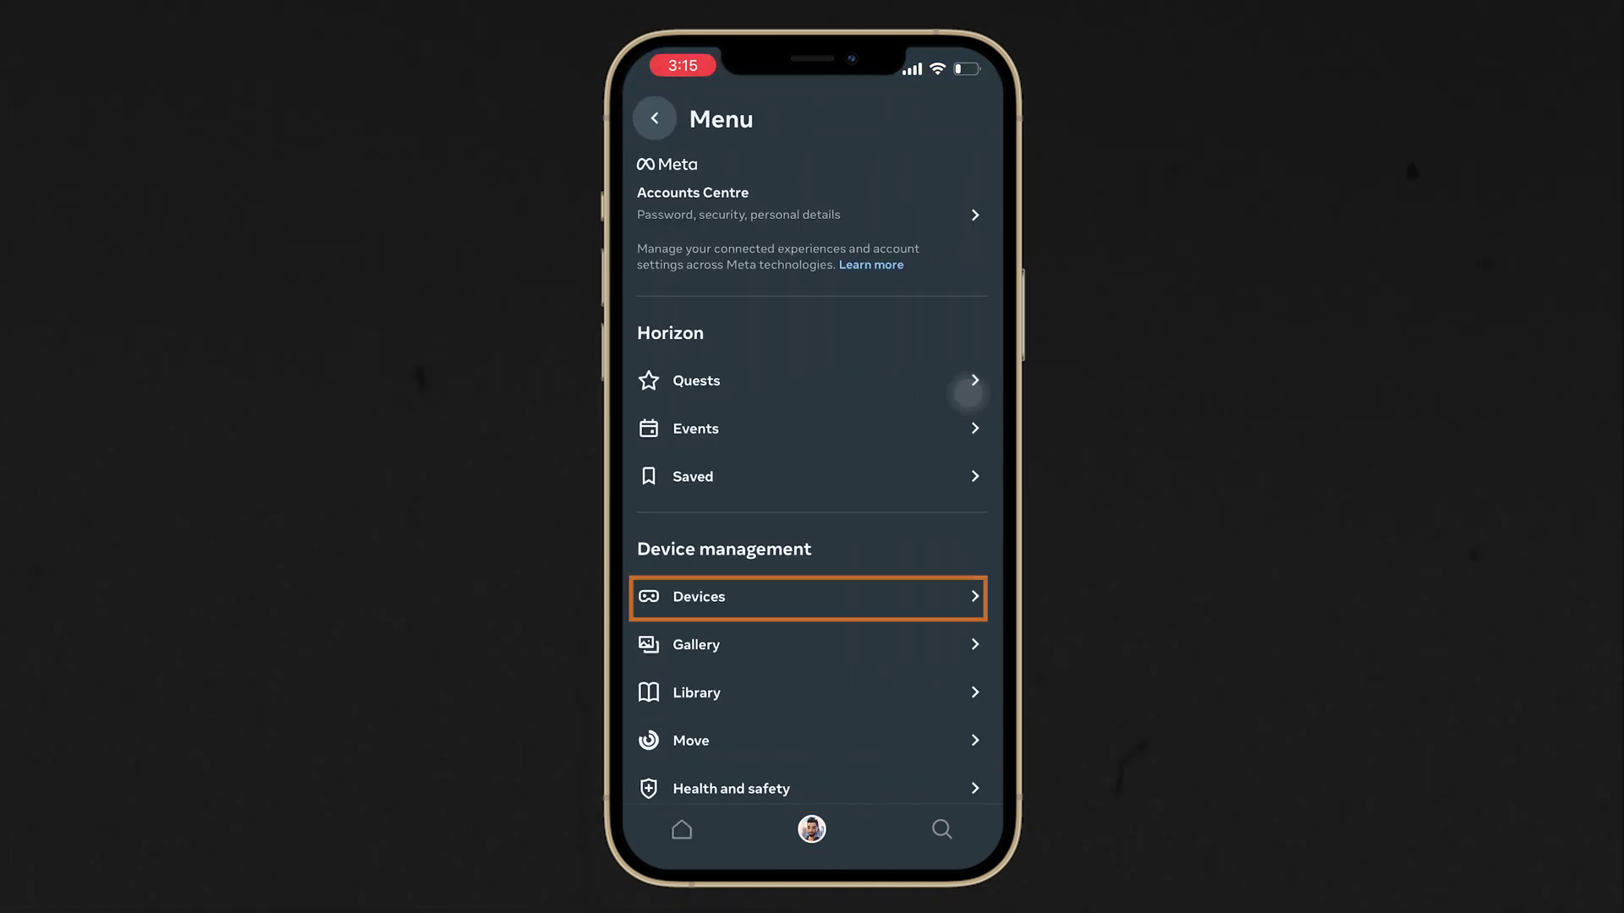
{"action": "left_click", "coordinate": [699, 596]}
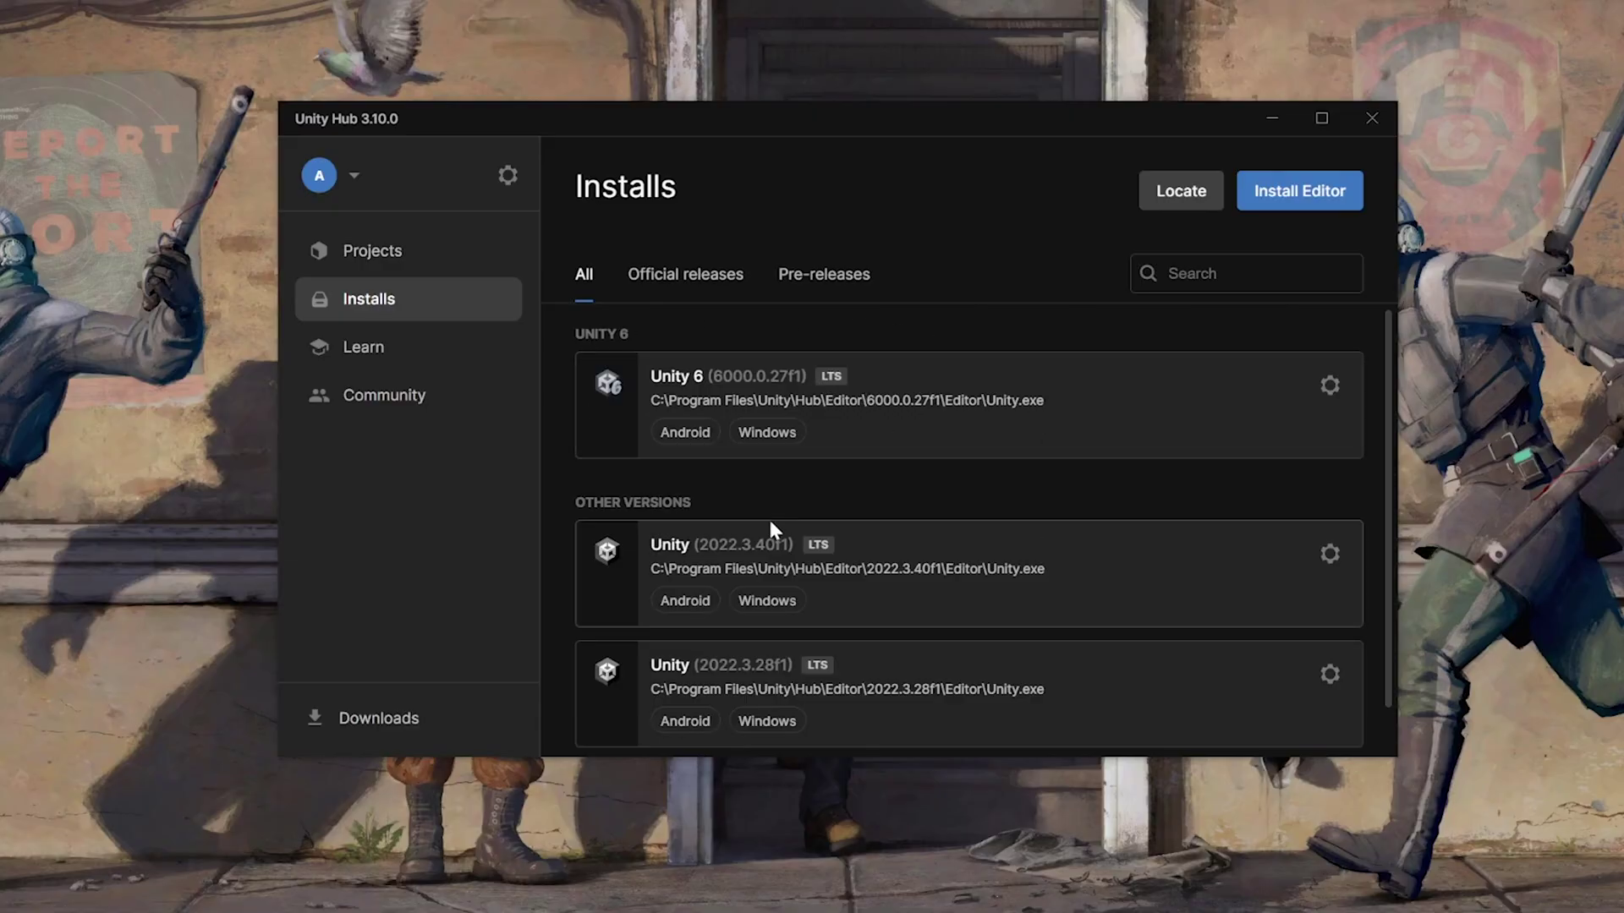
Create a new Universal 3D project named 'HelloVR' from the Projects page.
{"action": "left_click", "coordinate": [395, 260]}
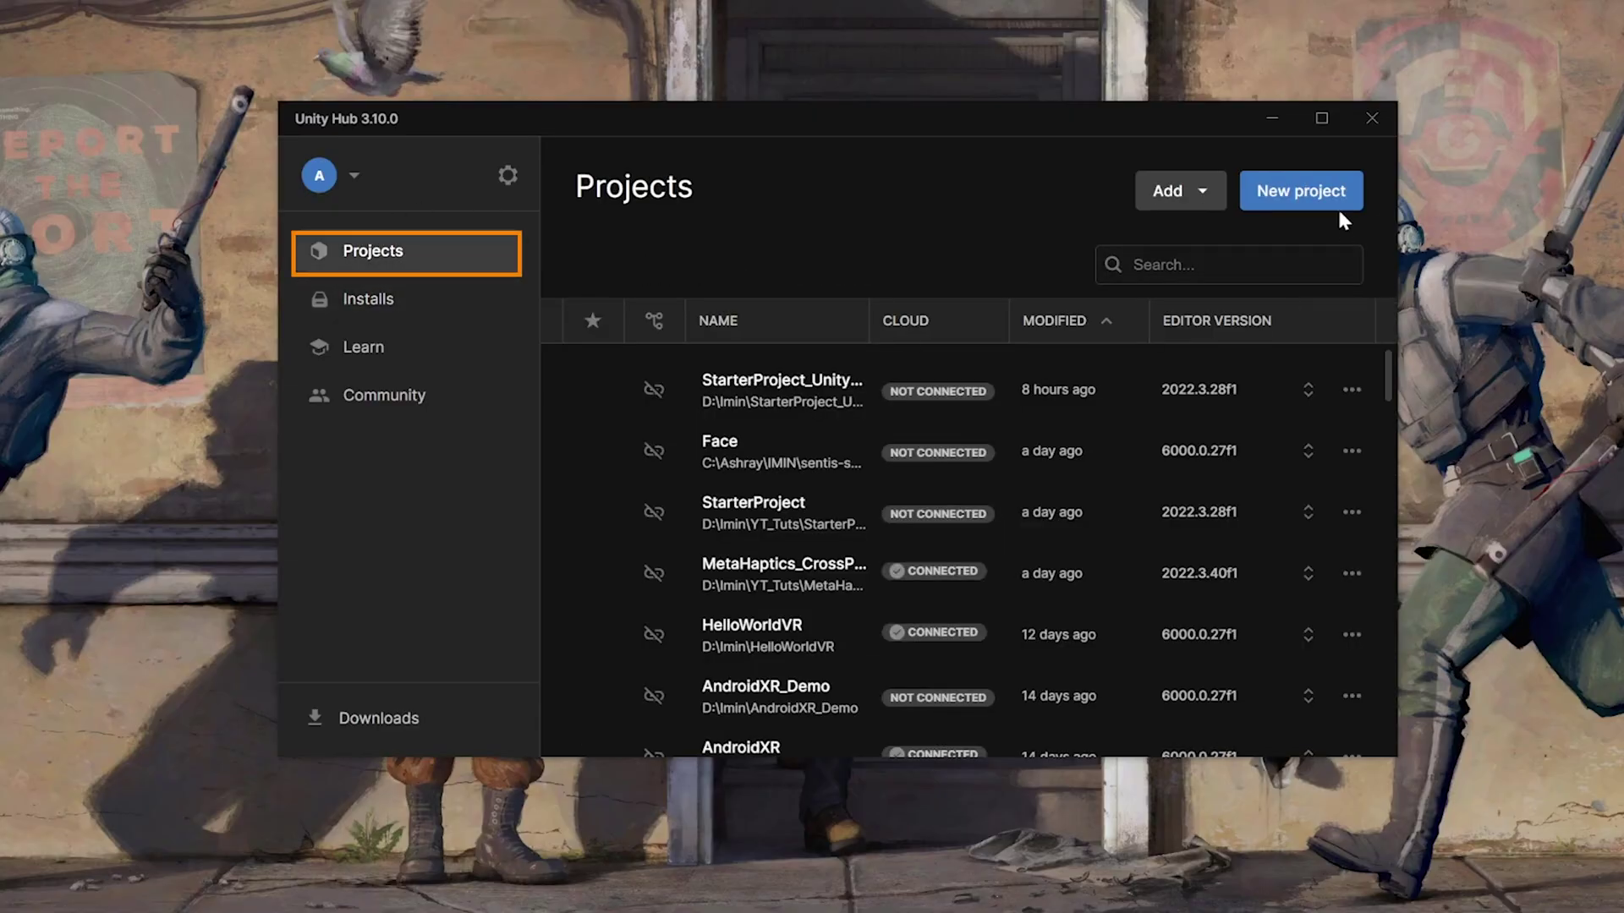
{"action": "left_click", "coordinate": [1319, 193]}
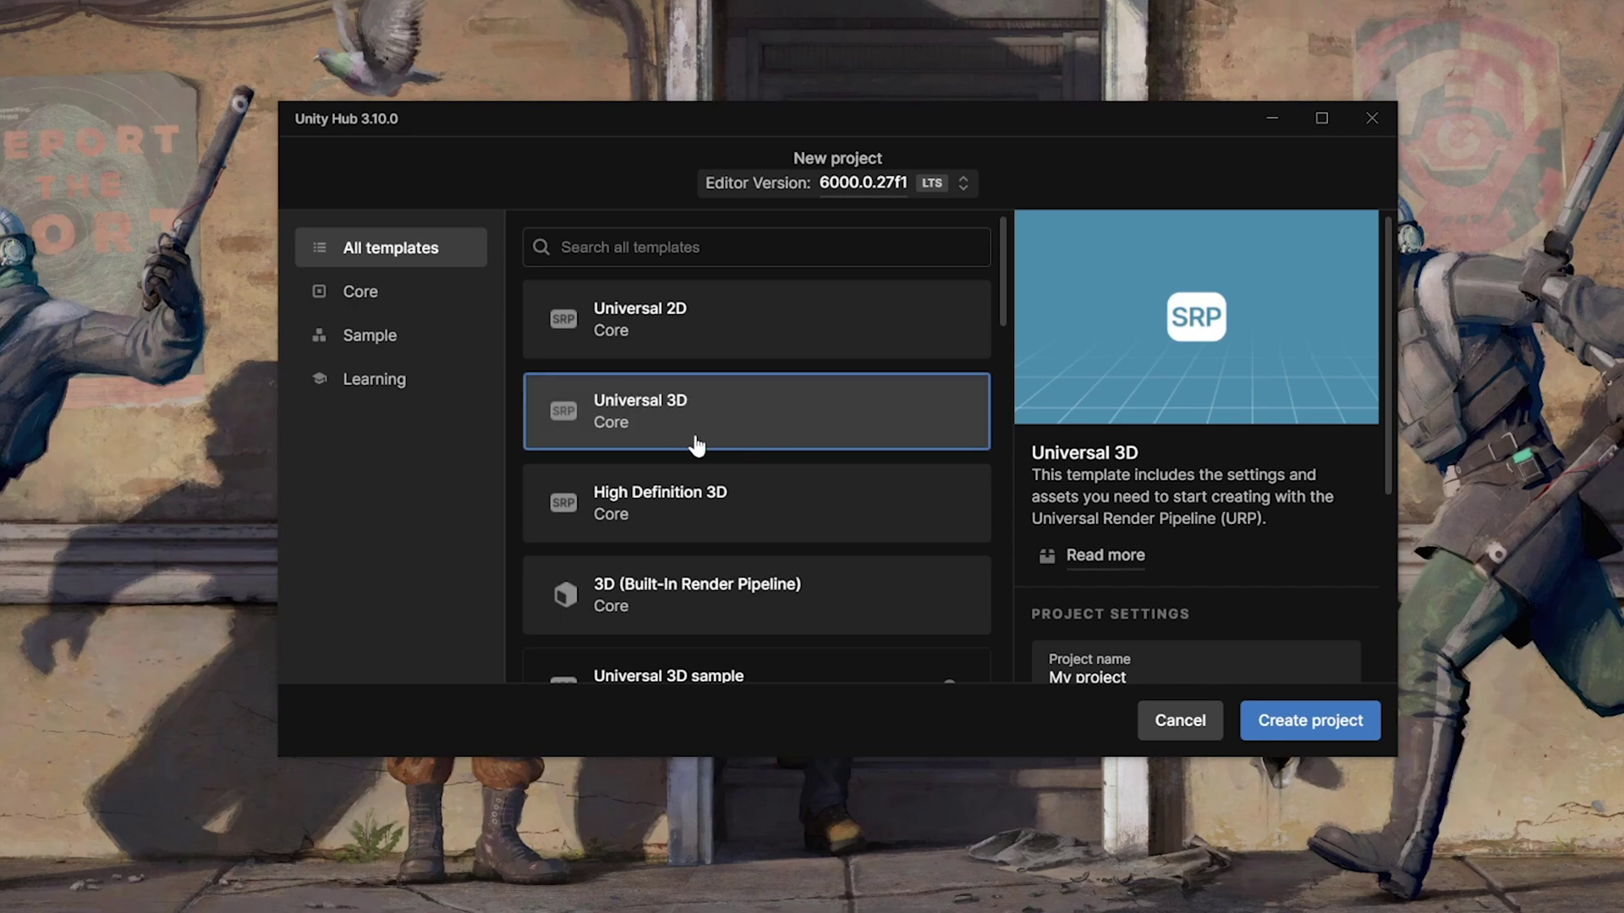
{"action": "scroll", "coordinate": [1141, 589], "scroll_direction": "down", "scroll_amount": 2}
{"action": "left_click_drag", "start_coordinate": [1156, 570], "coordinate": [1012, 545]}
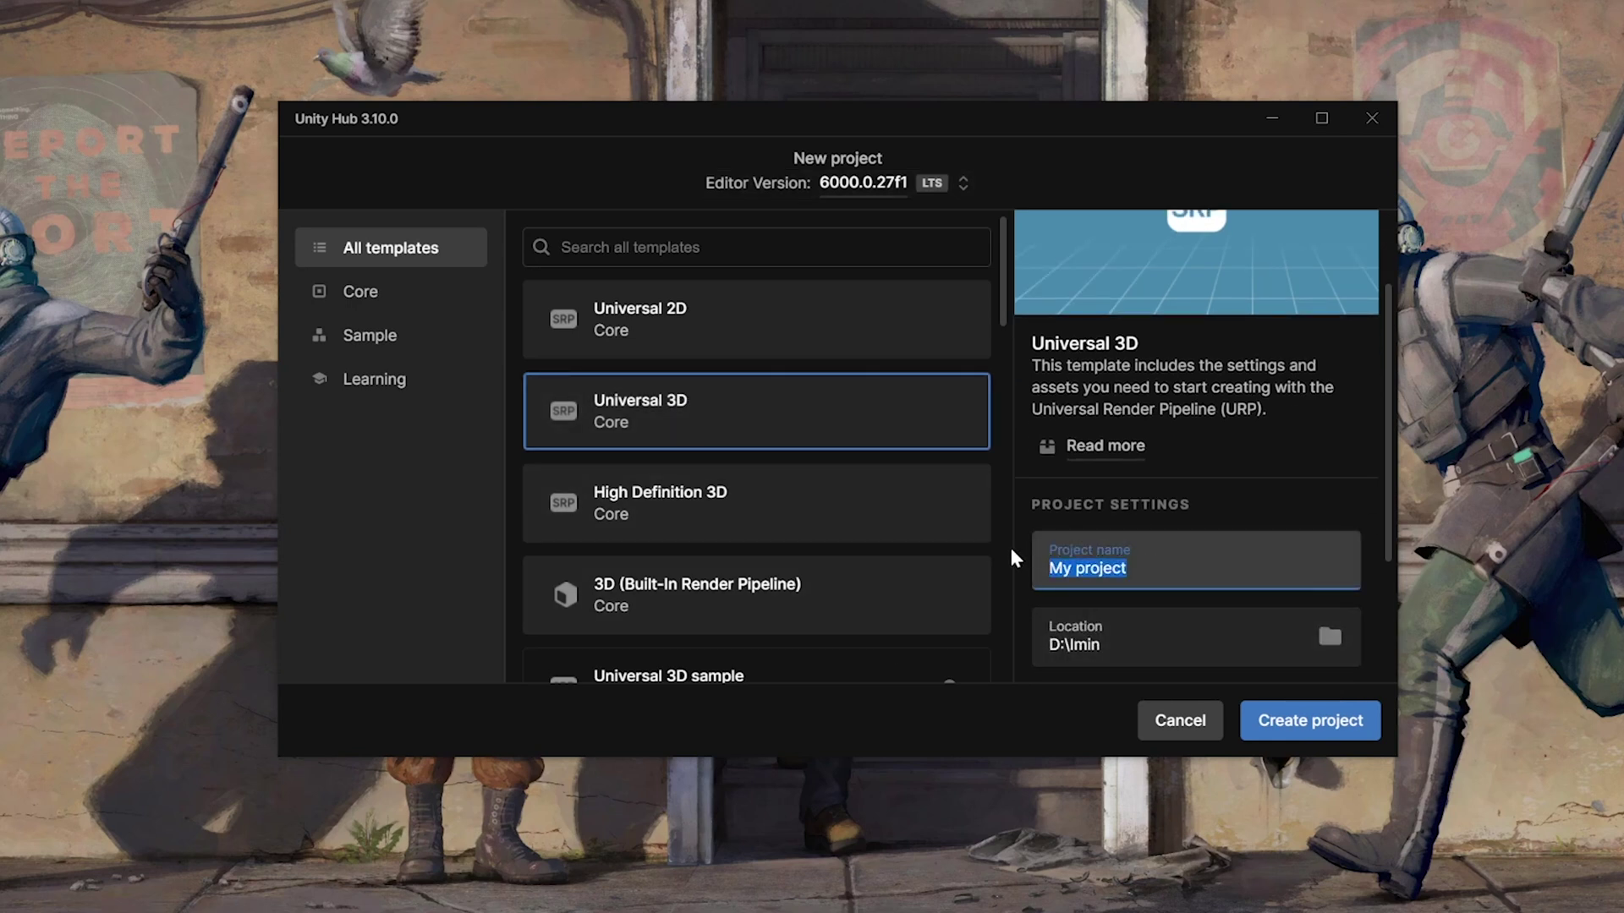
{"action": "type", "text": "HelloVR"}
{"action": "left_click", "coordinate": [1333, 742]}
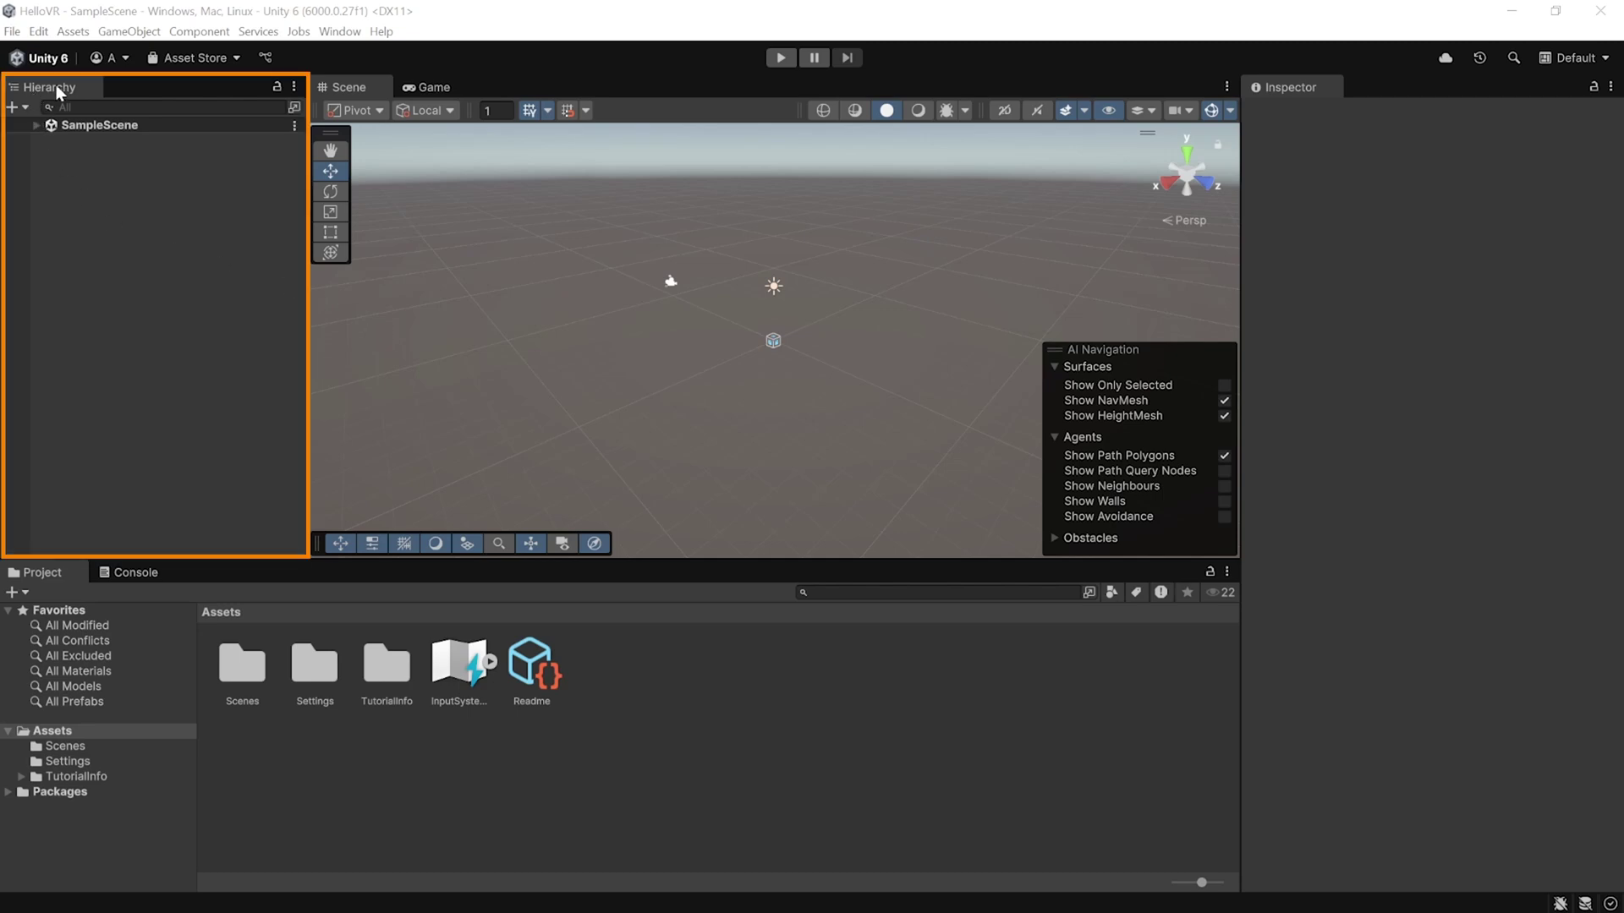
Expand SampleScene and inspect Main Camera, Directional Light, Global Volume and the Game view.
{"action": "left_click", "coordinate": [37, 125]}
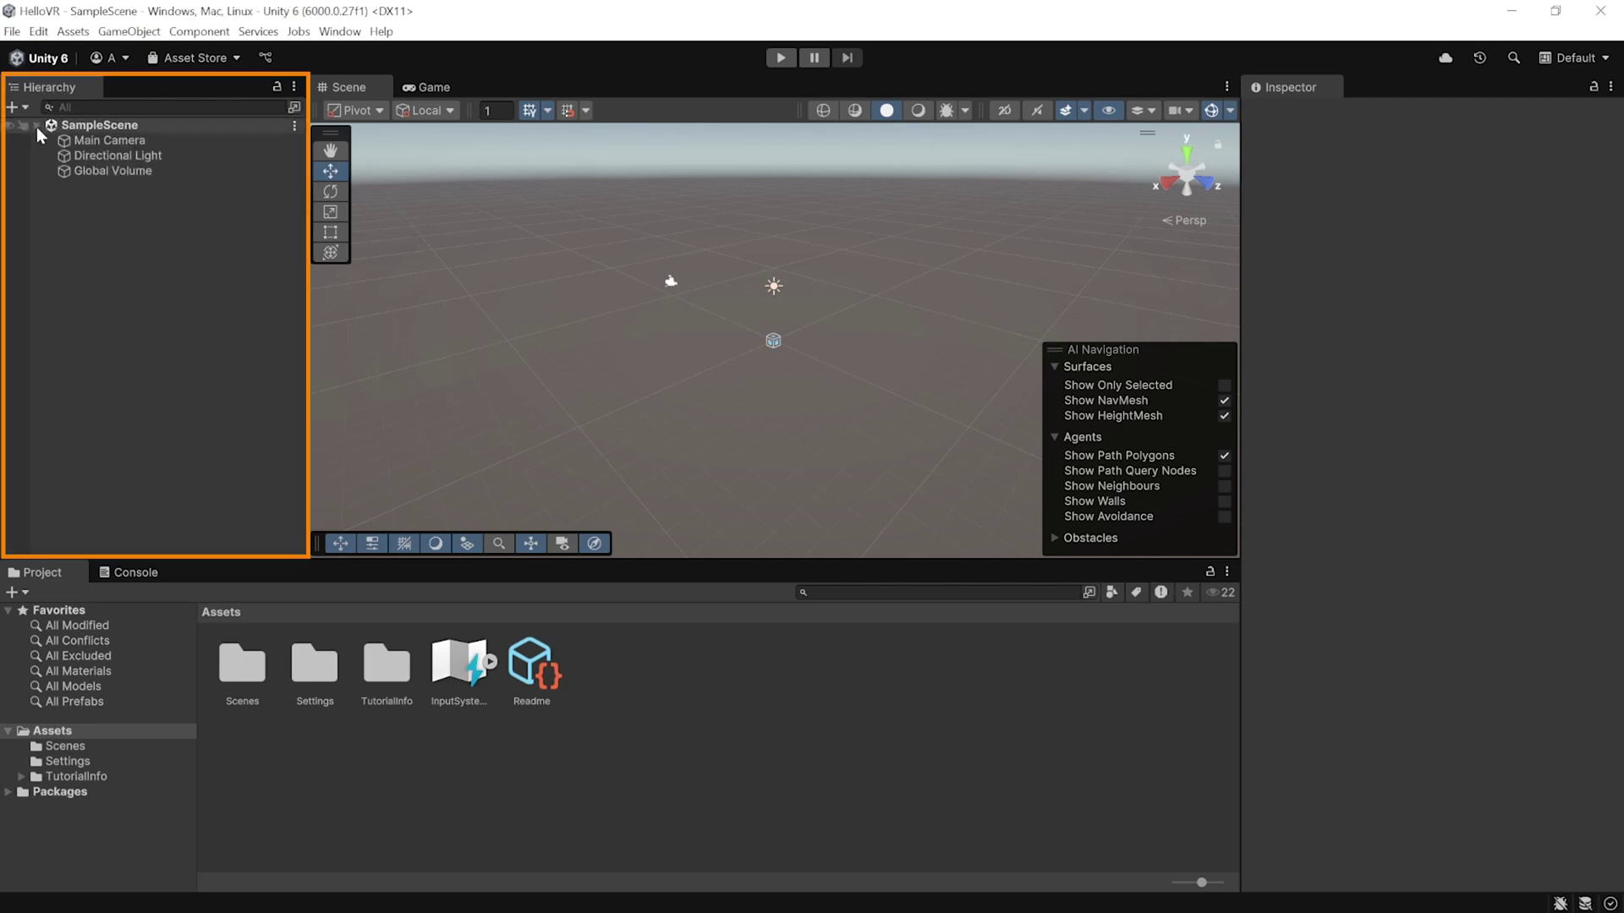
{"action": "left_click", "coordinate": [103, 144]}
{"action": "left_click", "coordinate": [98, 160]}
{"action": "left_click", "coordinate": [100, 170]}
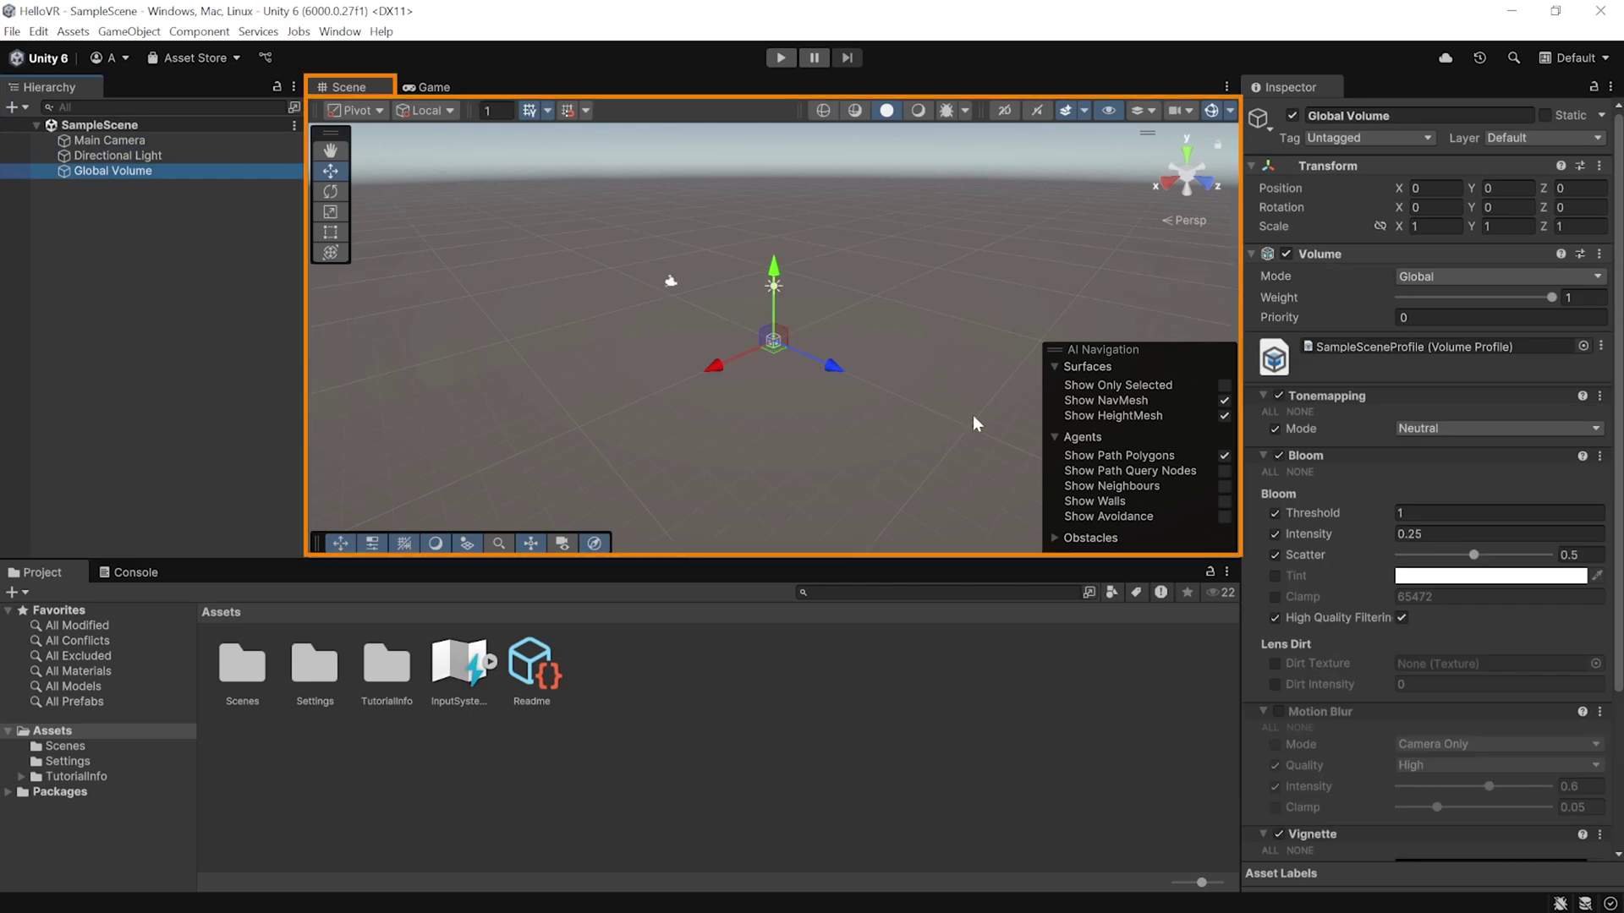
{"action": "left_click", "coordinate": [455, 93]}
{"action": "left_click", "coordinate": [161, 140]}
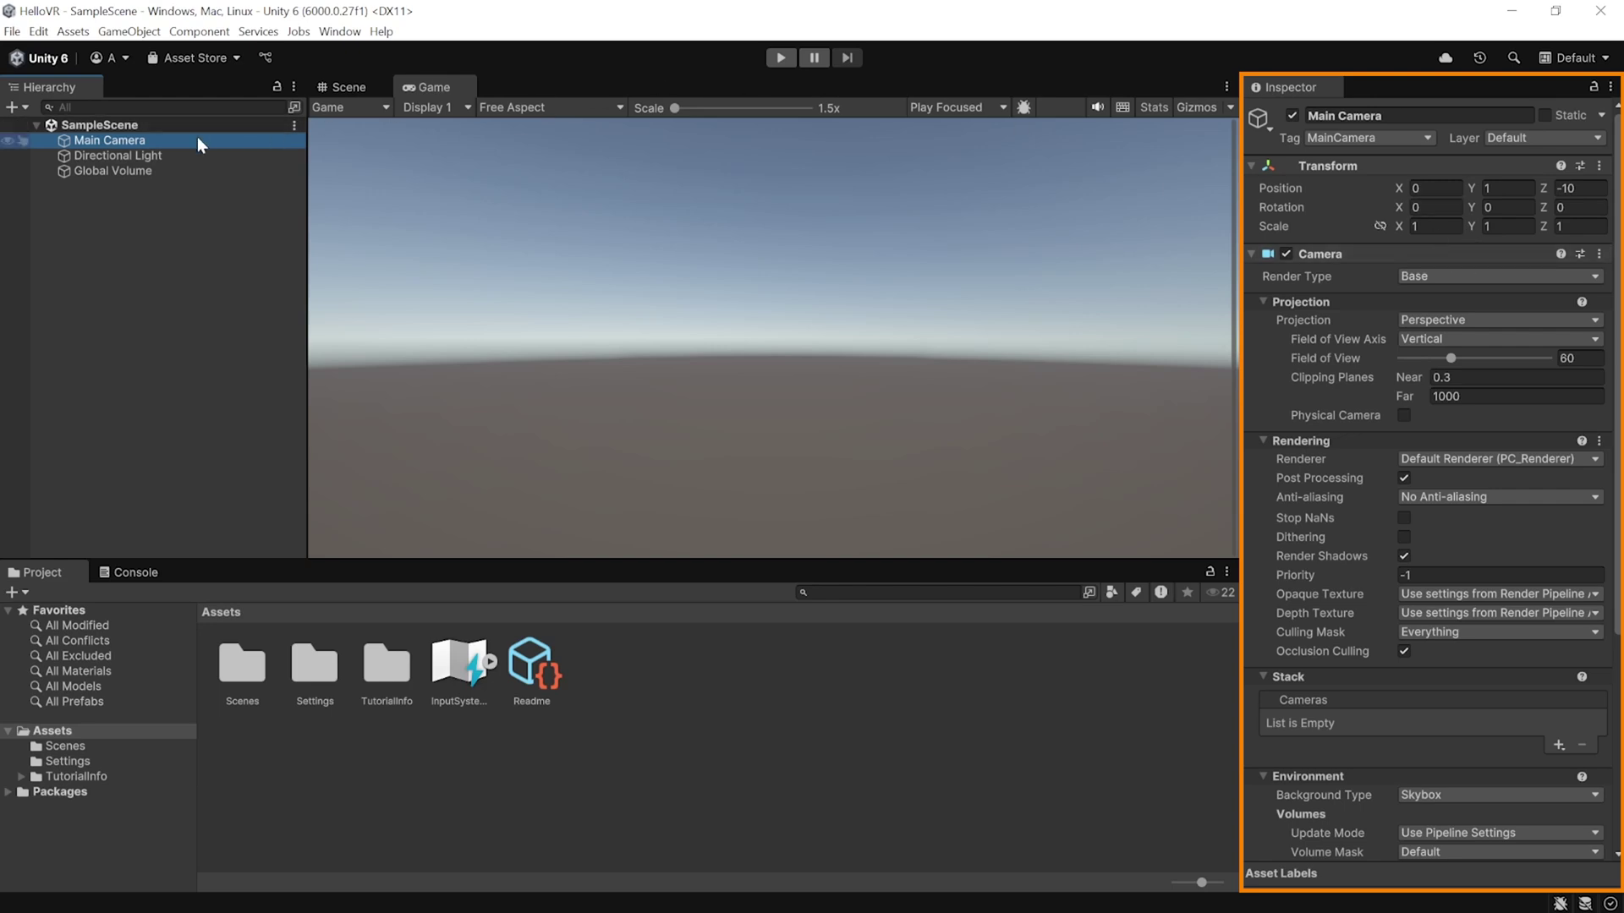
{"action": "scroll", "coordinate": [1335, 269], "scroll_direction": "down", "scroll_amount": 5}
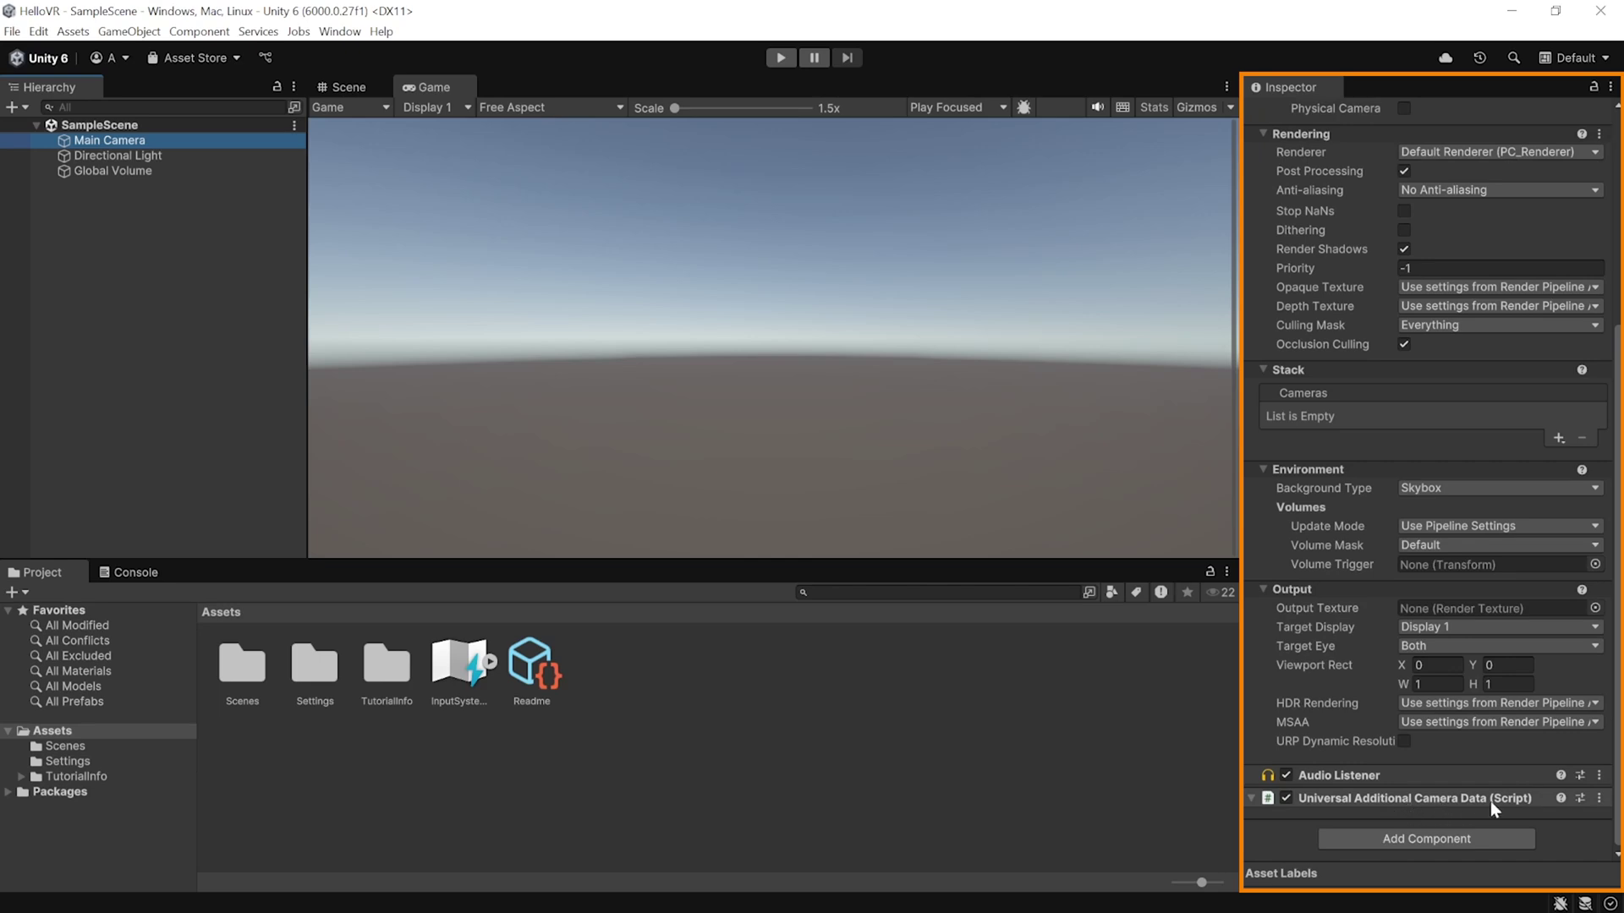
{"action": "left_click", "coordinate": [127, 156]}
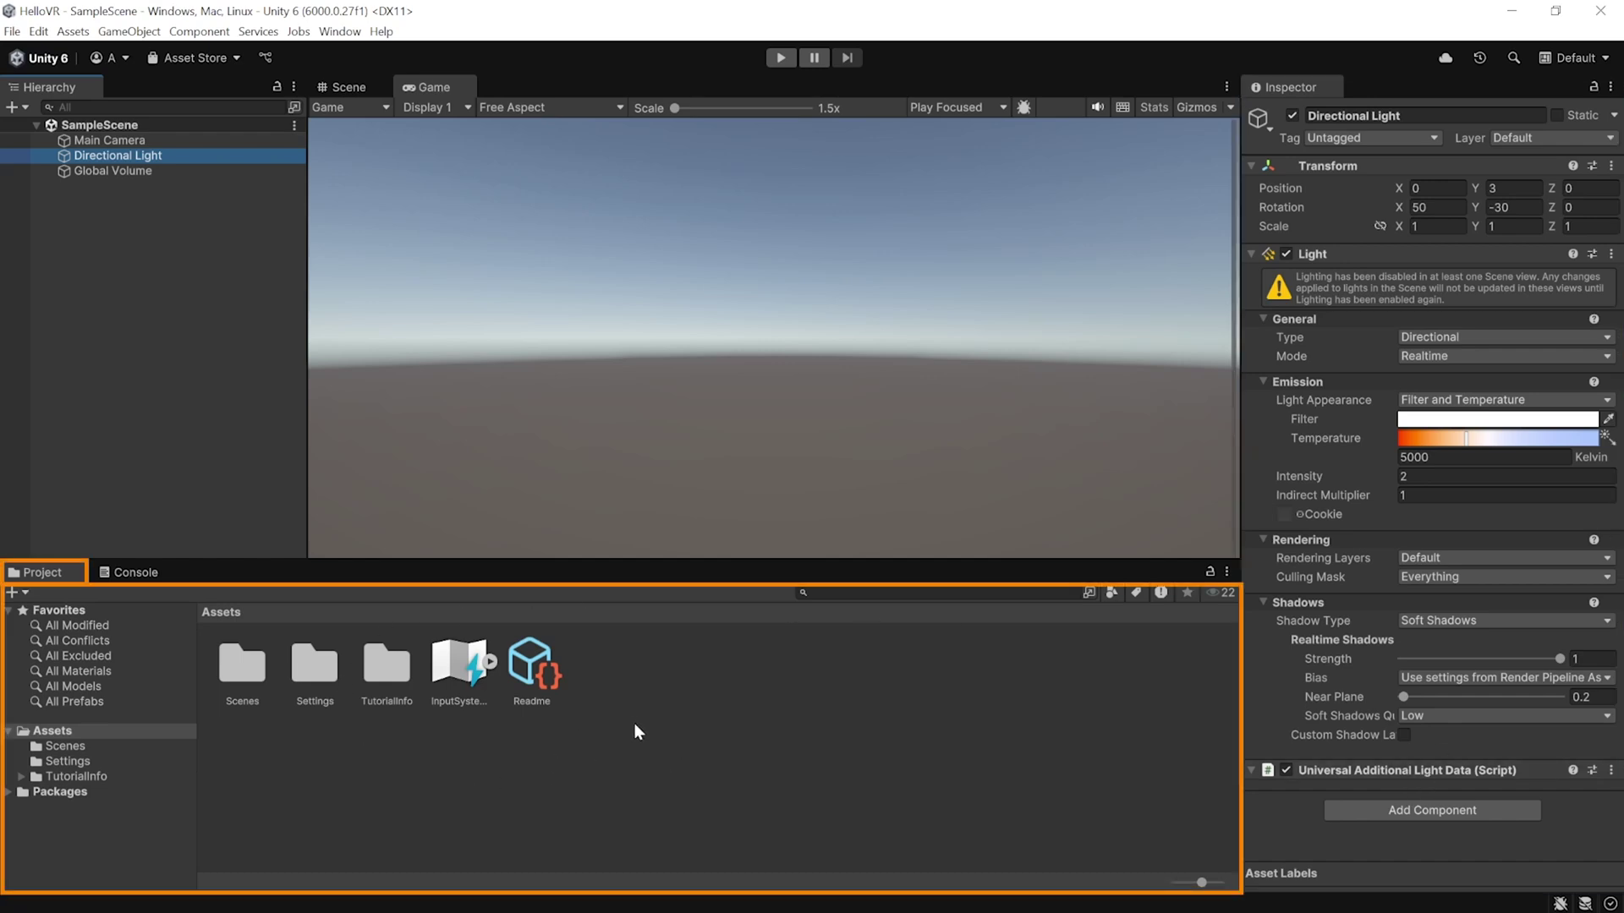
Move the Console into its own panel docked beneath the Inspector.
{"action": "left_click", "coordinate": [128, 573]}
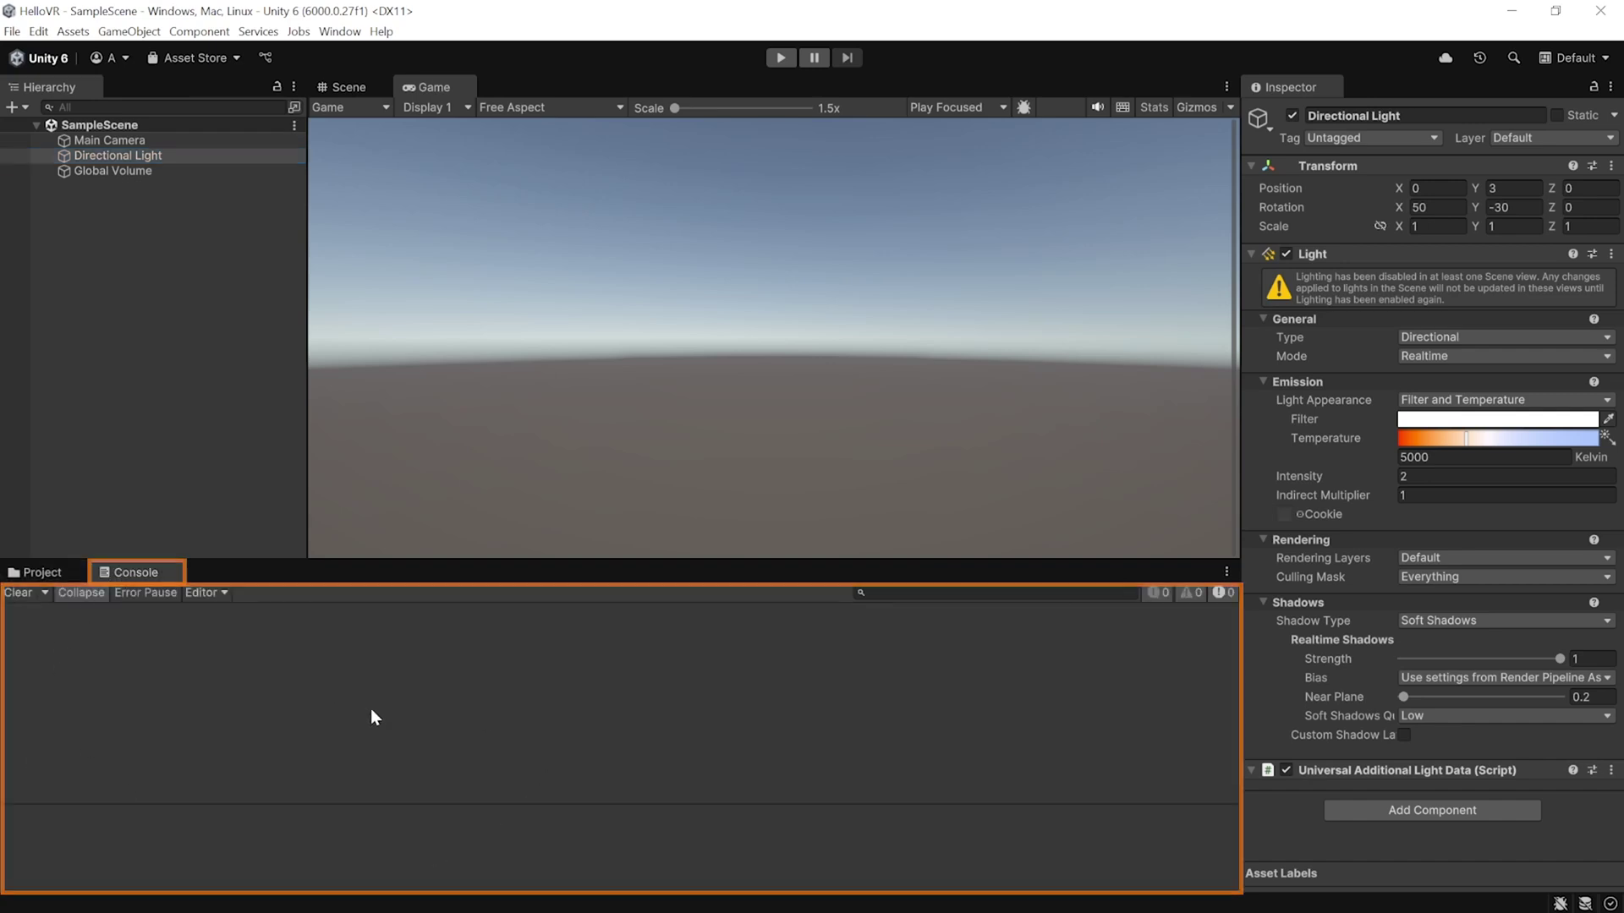
{"action": "left_click_drag", "start_coordinate": [139, 572], "coordinate": [499, 506]}
{"action": "left_click_drag", "start_coordinate": [973, 434], "coordinate": [1495, 682]}
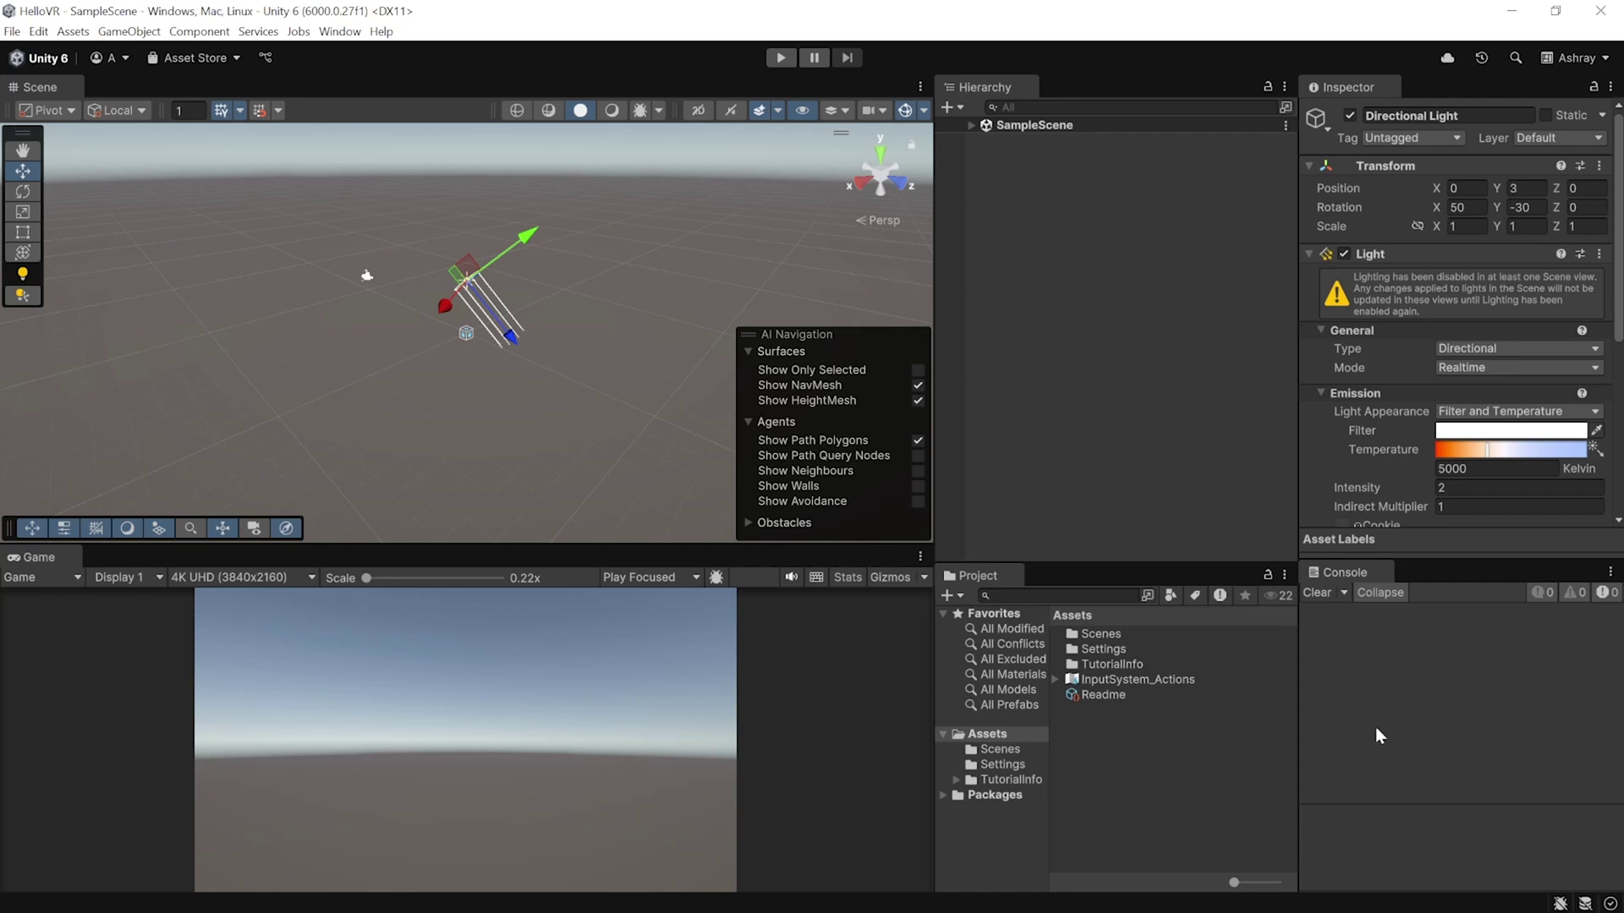
Switch the build platform to Android in Build Profiles and close that window.
{"action": "left_click", "coordinate": [1144, 414]}
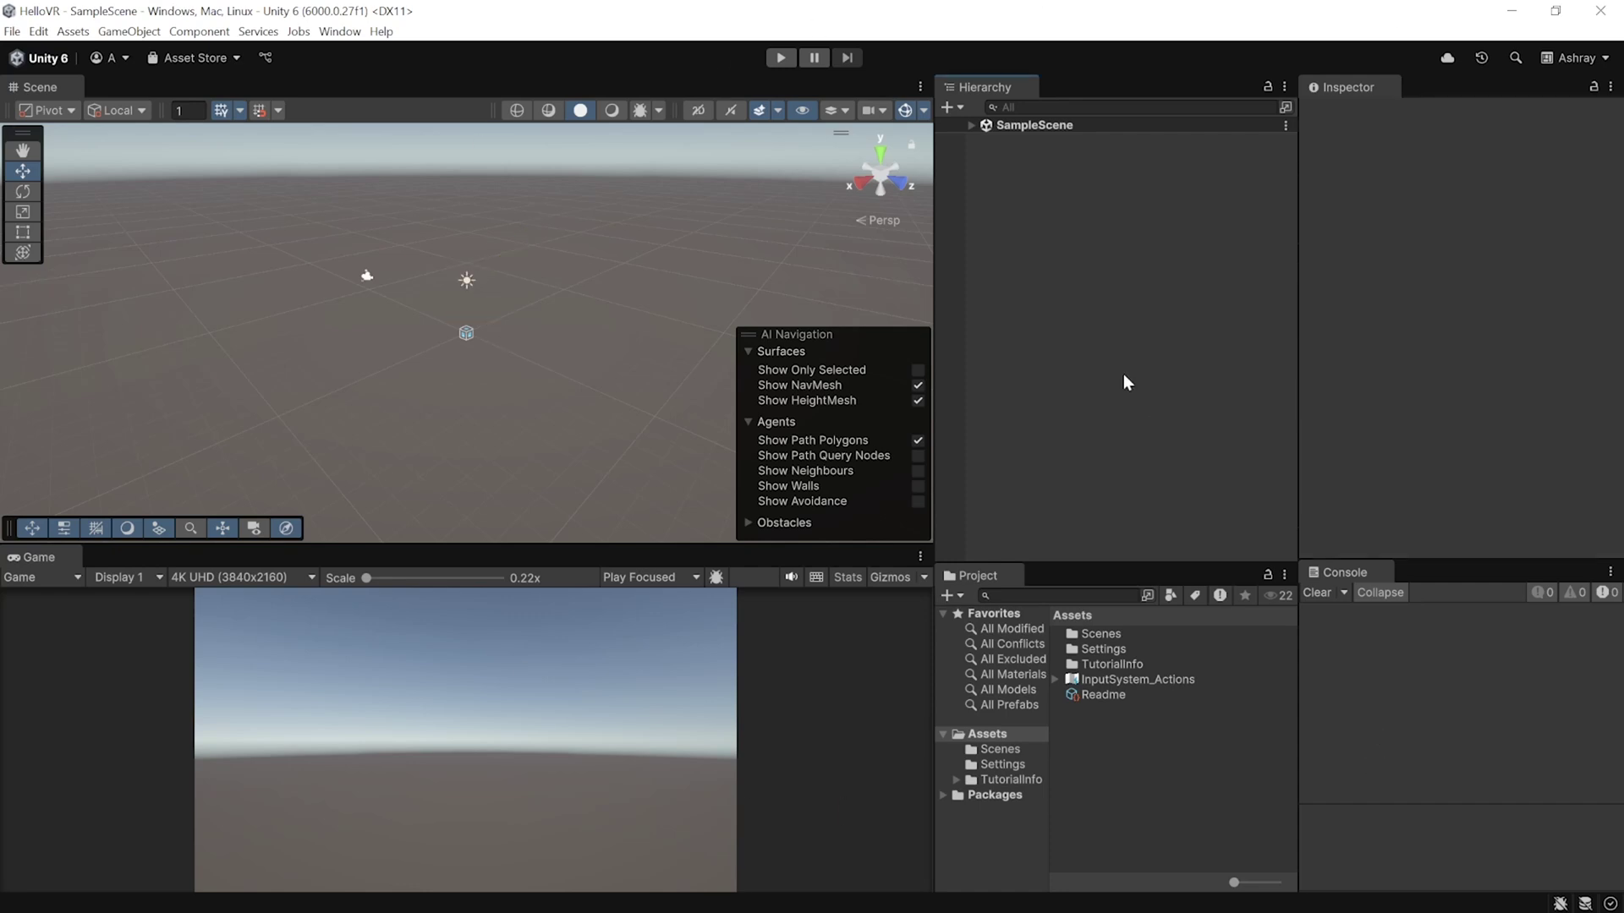
{"action": "left_click", "coordinate": [13, 31]}
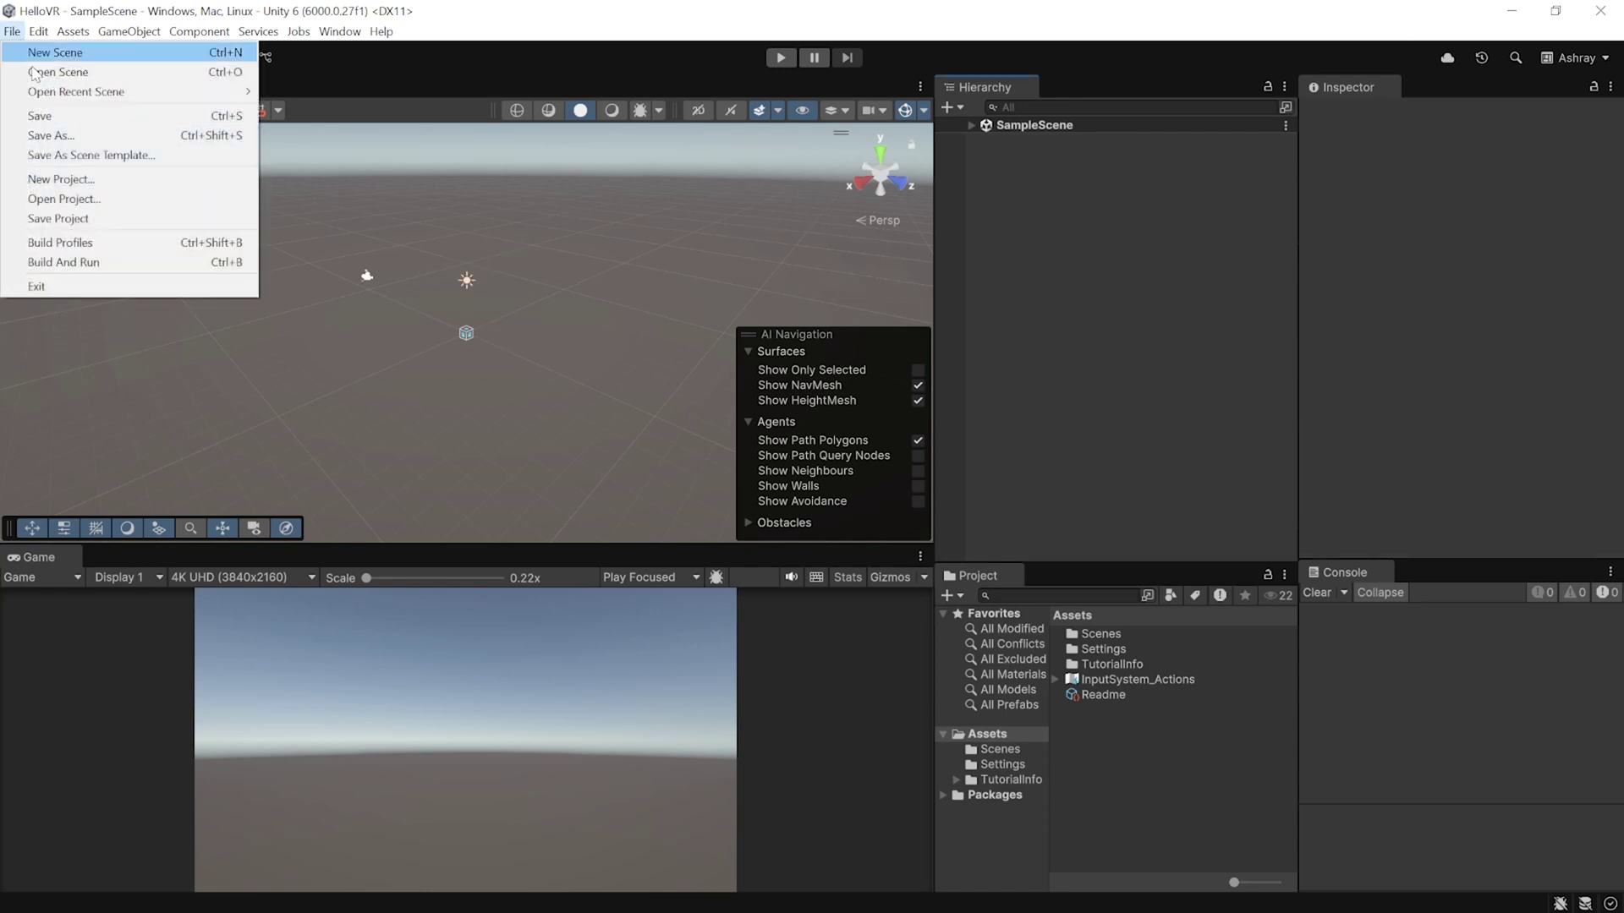
{"action": "left_click", "coordinate": [134, 243]}
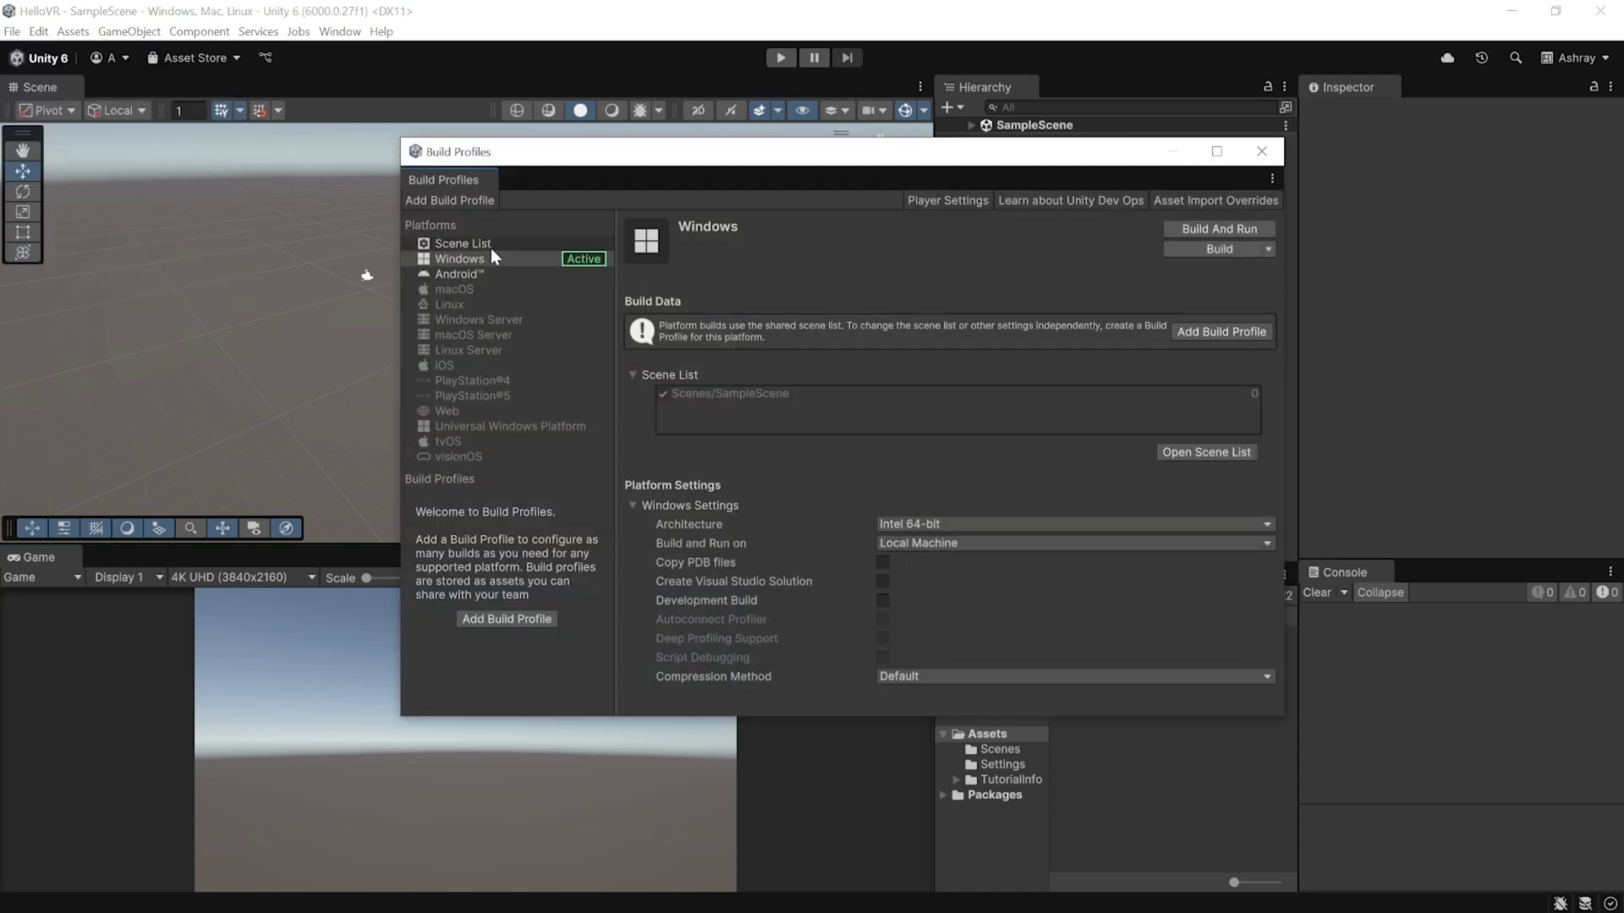
{"action": "left_click", "coordinate": [458, 276]}
{"action": "left_click", "coordinate": [1220, 228]}
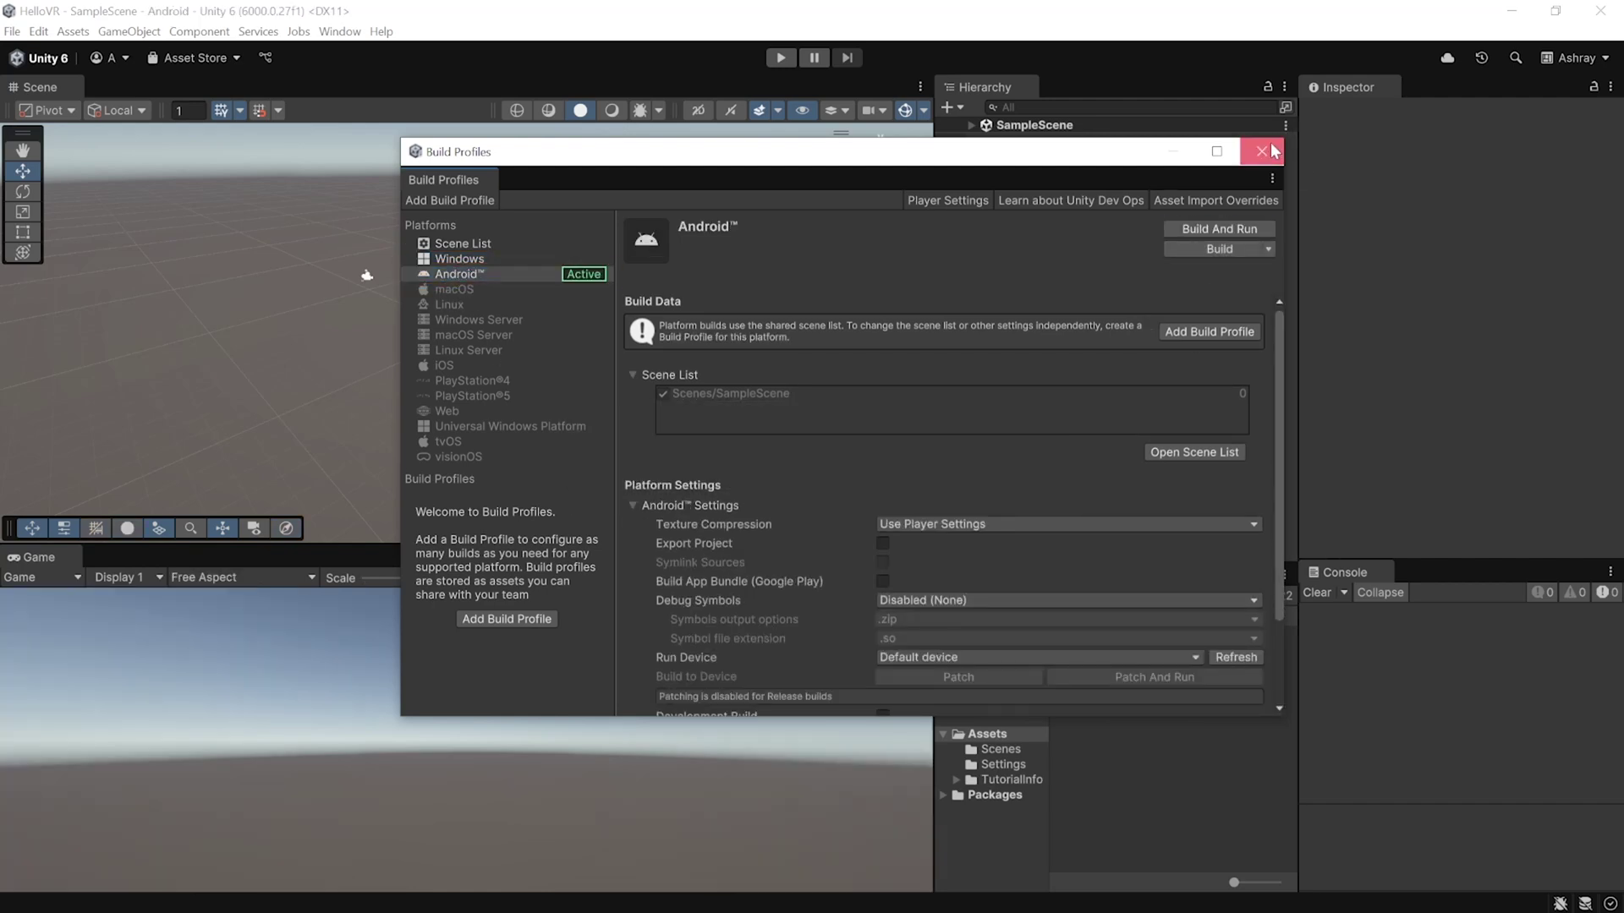
{"action": "left_click", "coordinate": [1263, 148]}
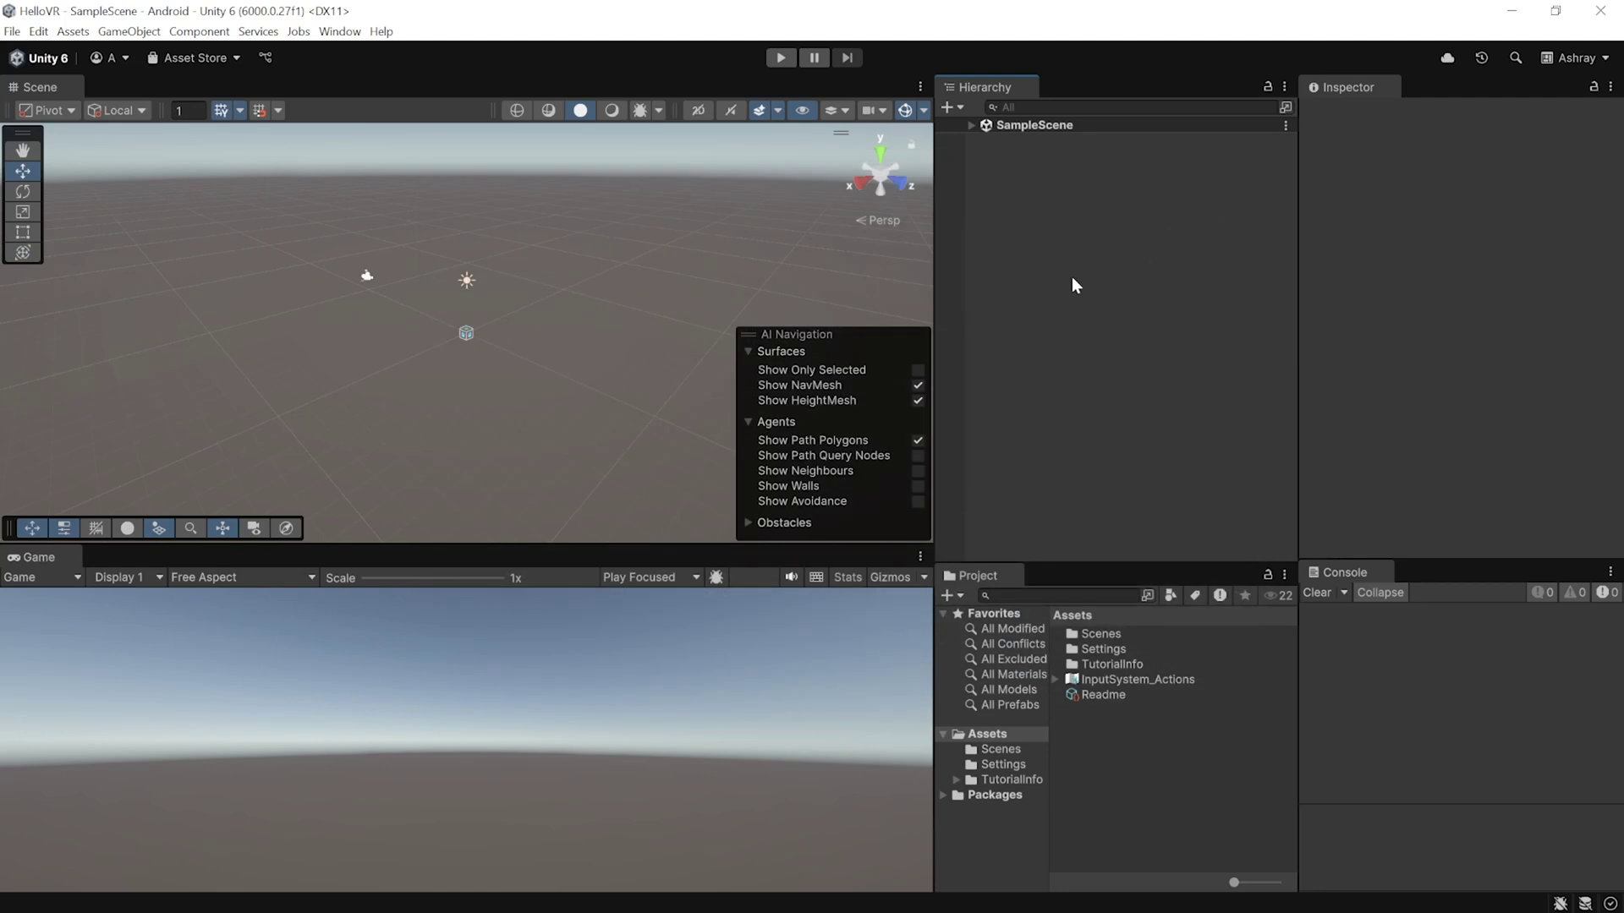
{"action": "left_click", "coordinate": [339, 31]}
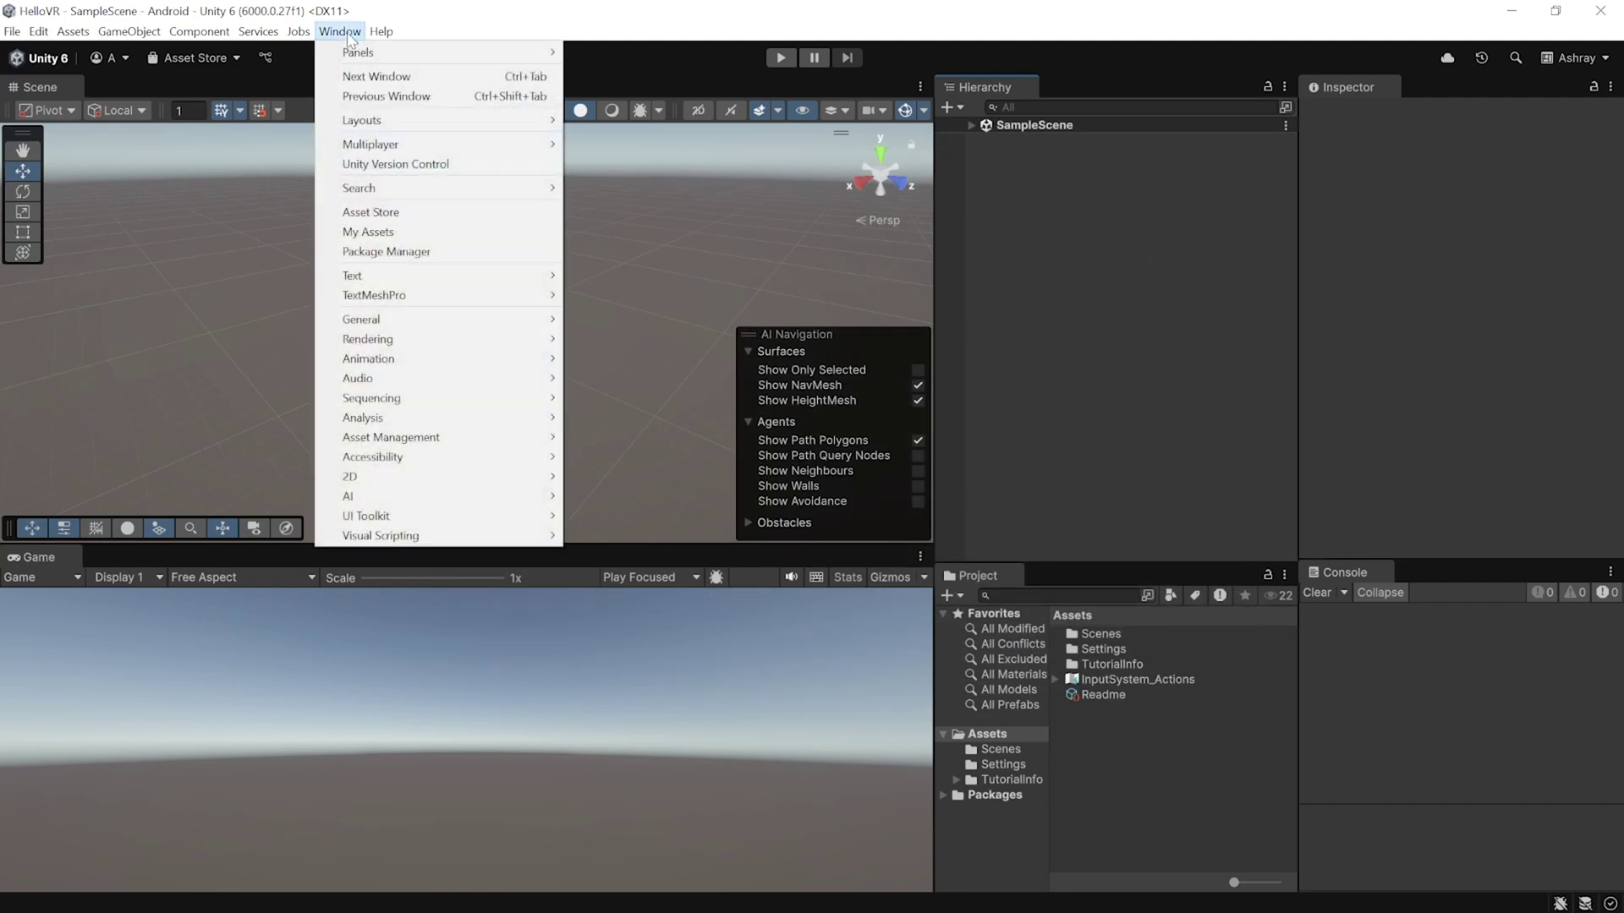
Install XR Interaction Toolkit from the Unity Registry in Package Manager.
{"action": "left_click", "coordinate": [379, 254]}
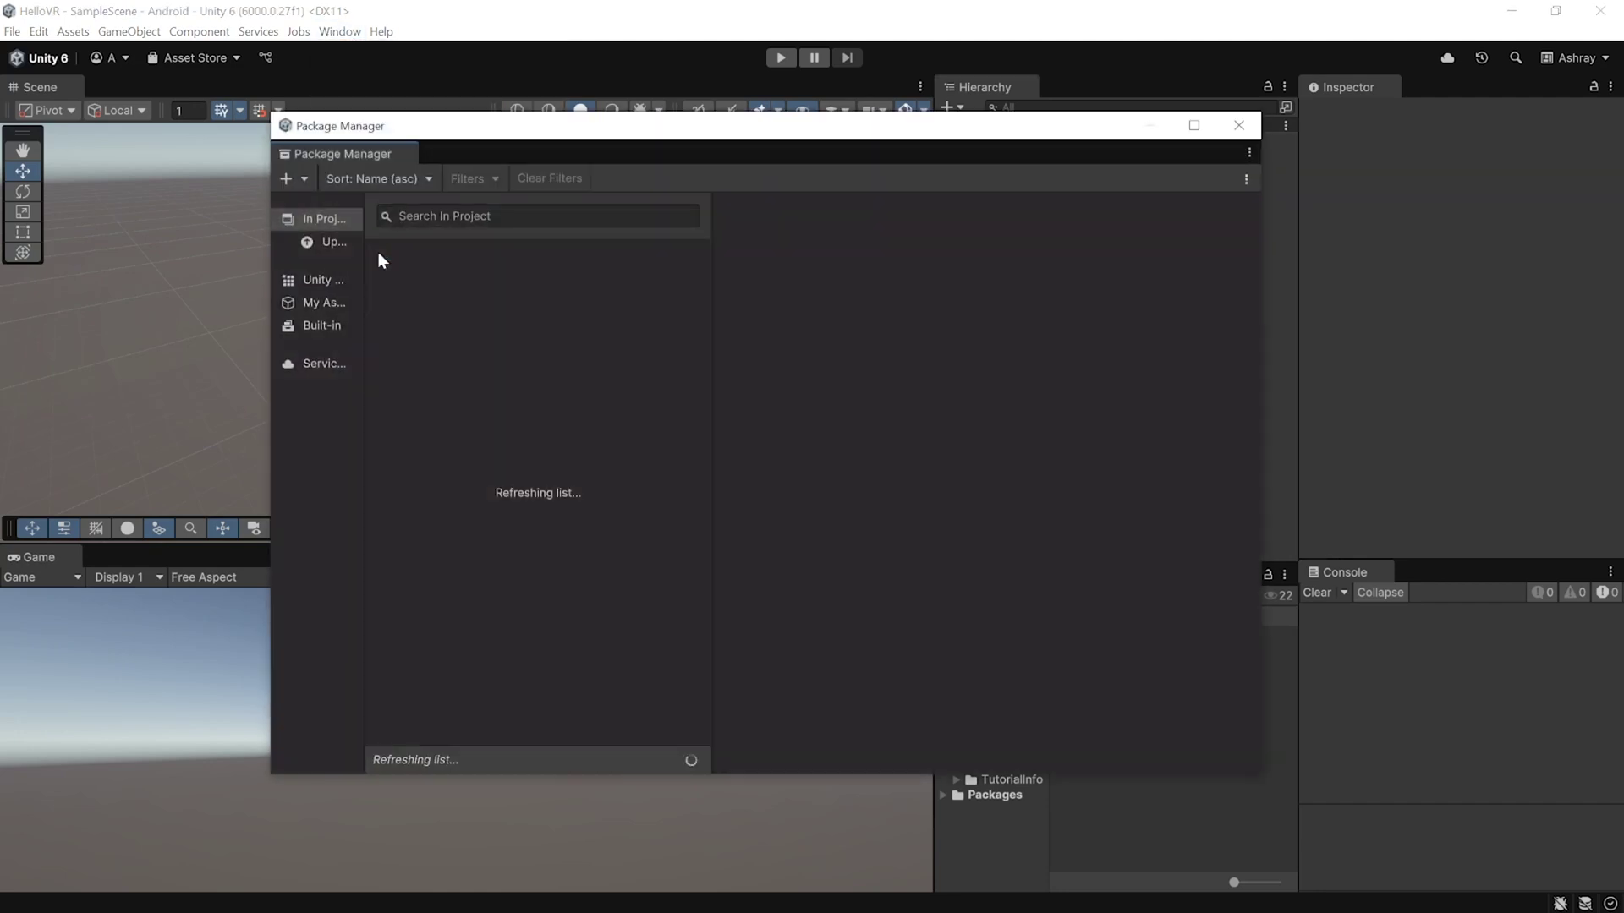
{"action": "left_click", "coordinate": [315, 280]}
{"action": "scroll", "coordinate": [705, 433], "scroll_direction": "down", "scroll_amount": 15}
{"action": "left_click", "coordinate": [511, 684]}
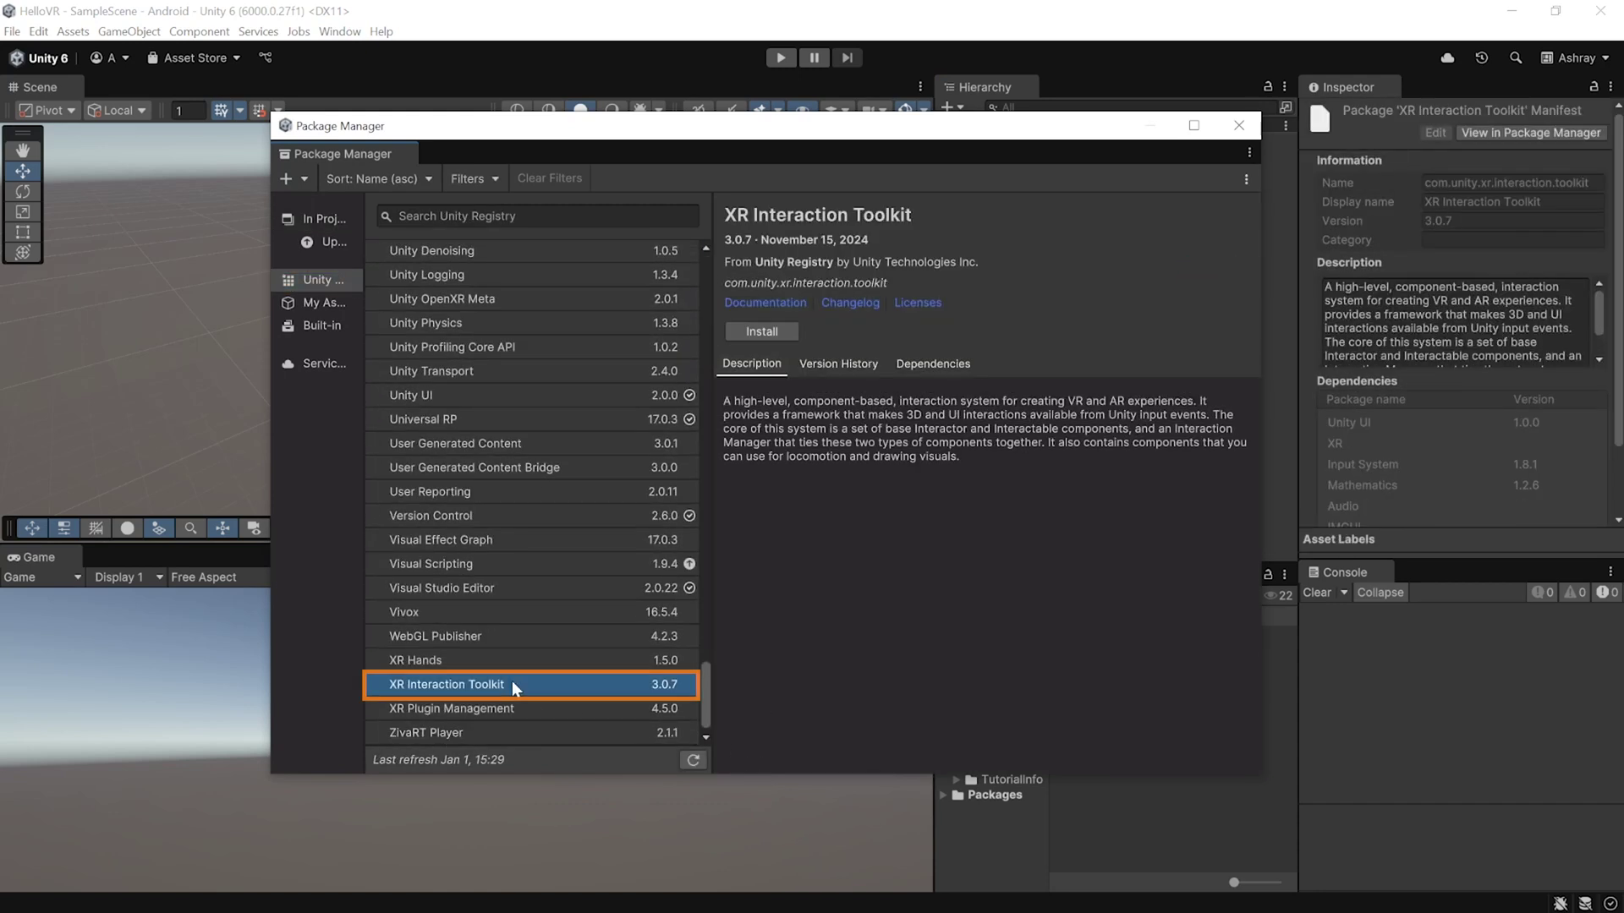
{"action": "left_click", "coordinate": [778, 331]}
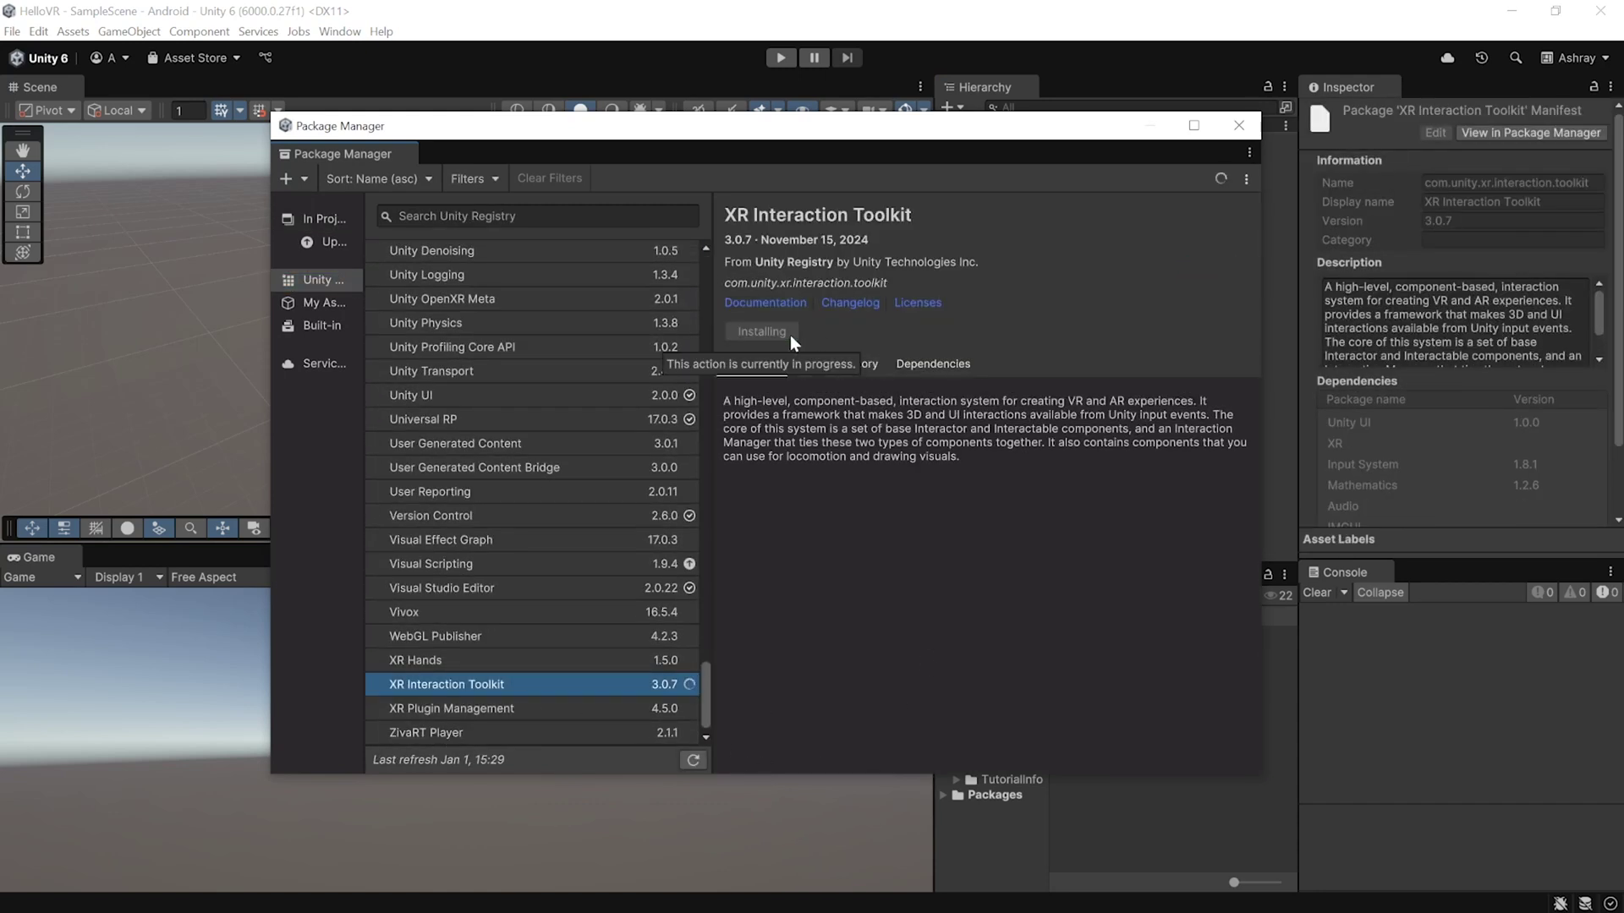
Install the XR Plugin Management and XR Hands packages.
{"action": "left_click", "coordinate": [581, 710]}
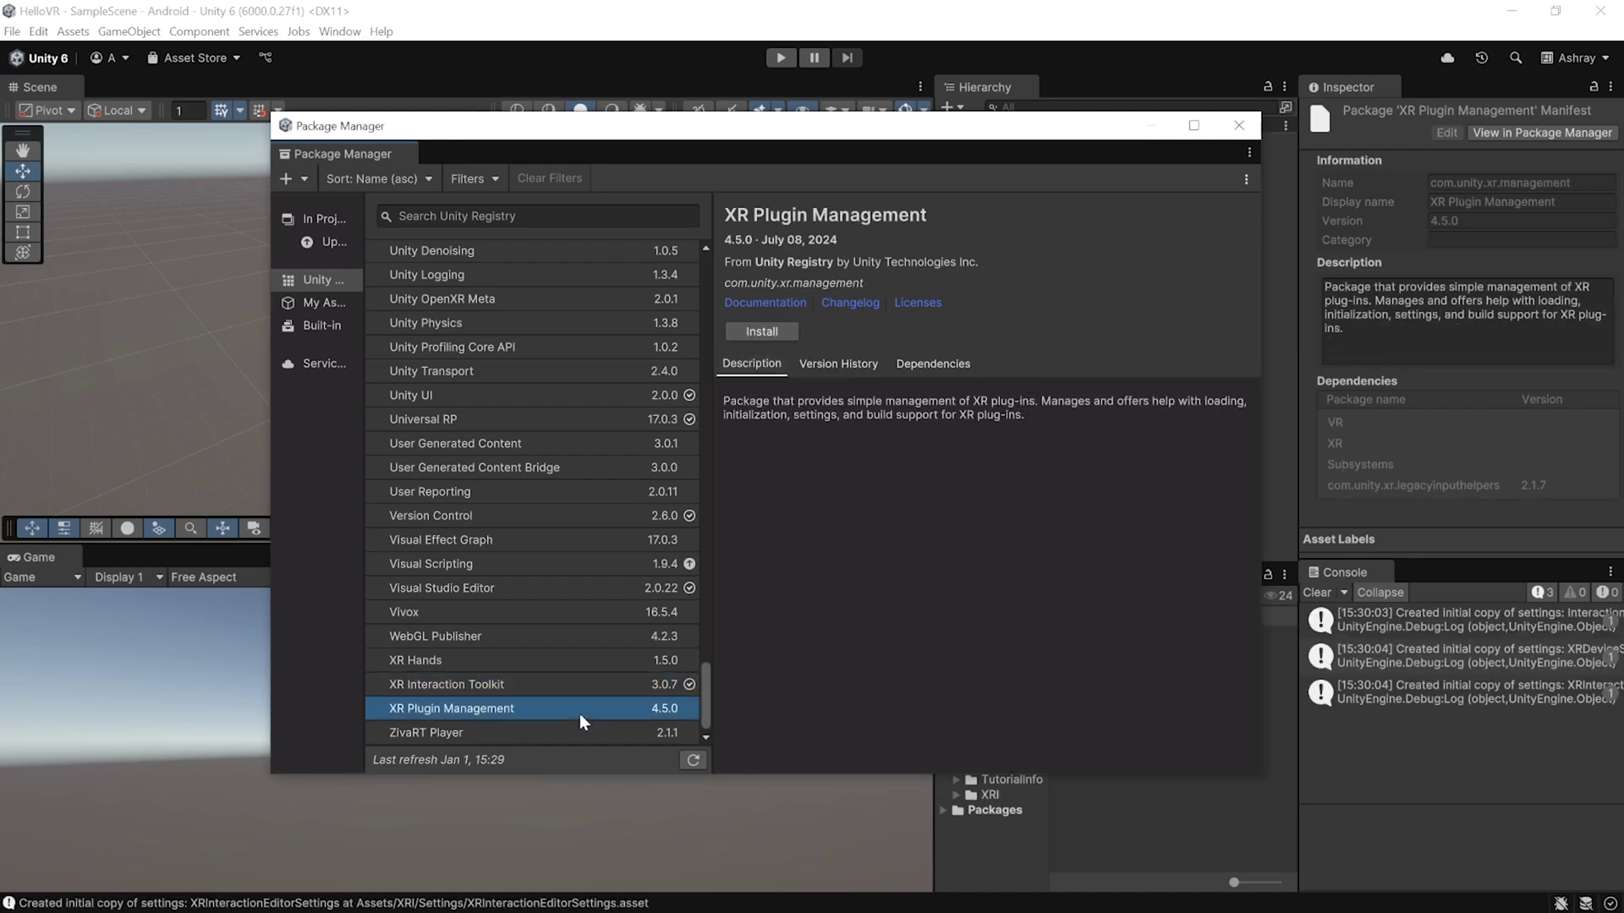
{"action": "left_click", "coordinate": [784, 327]}
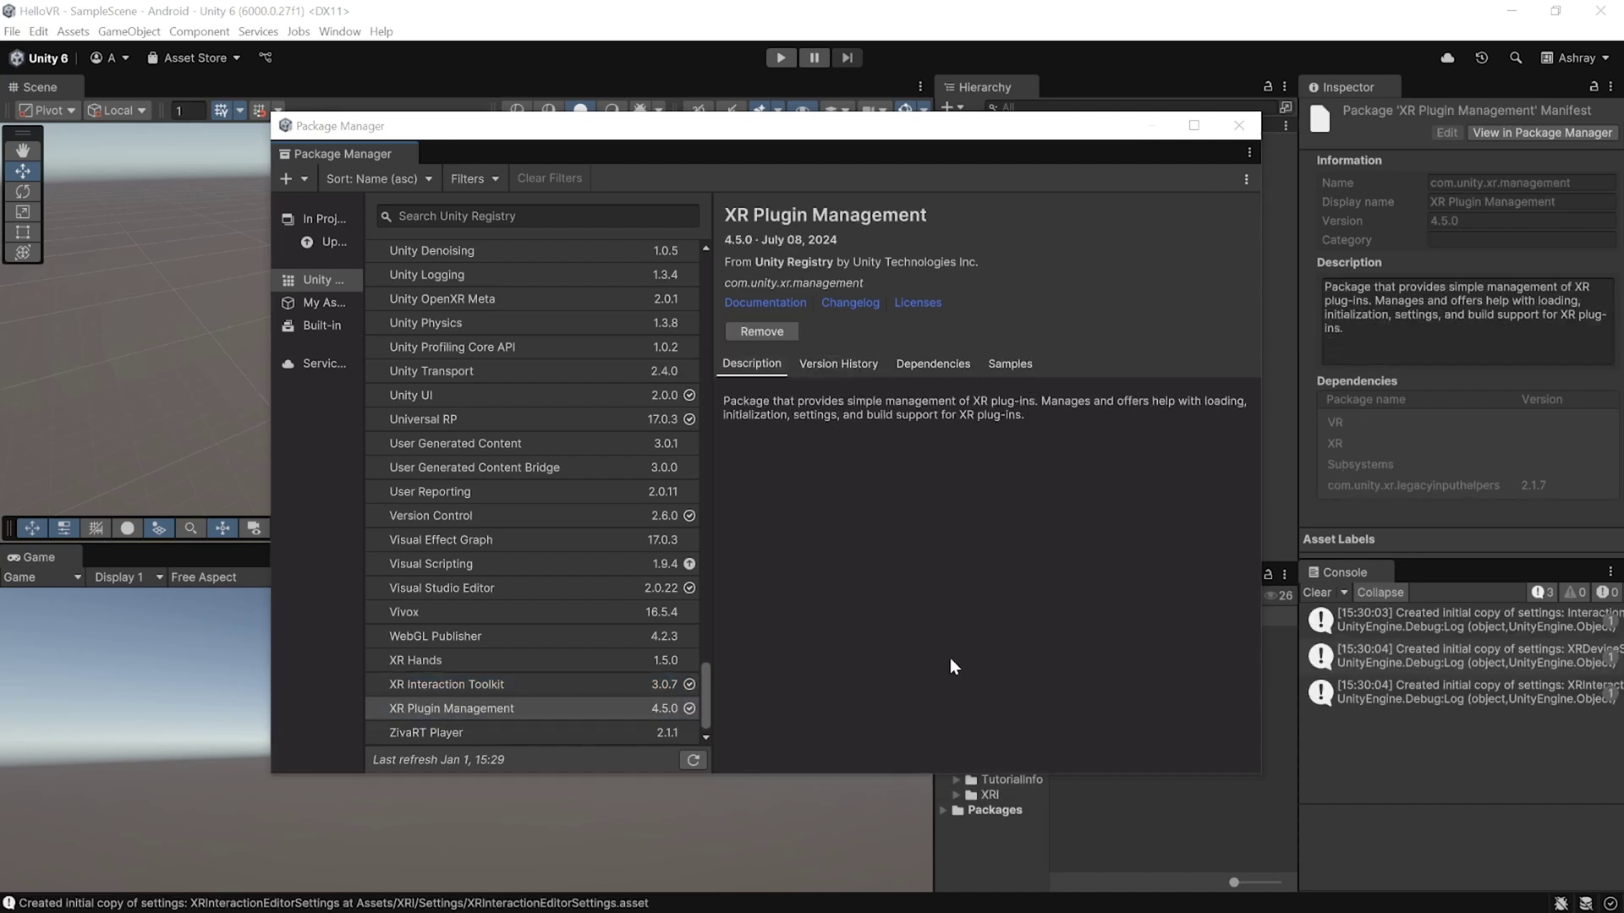
{"action": "left_click", "coordinate": [548, 665]}
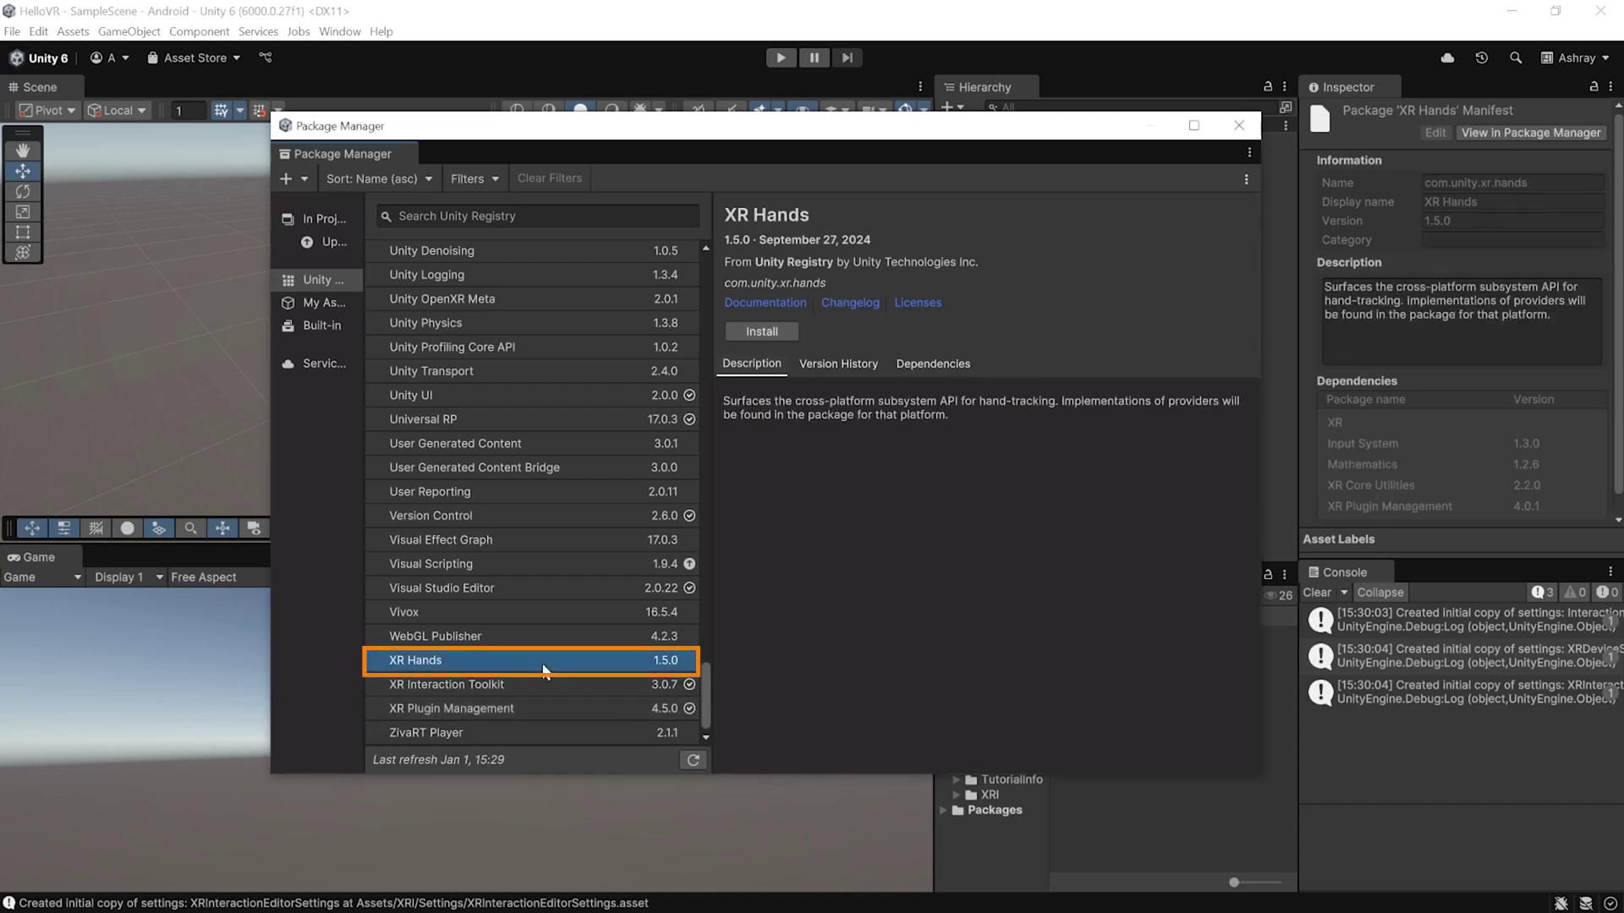
{"action": "left_click", "coordinate": [789, 330]}
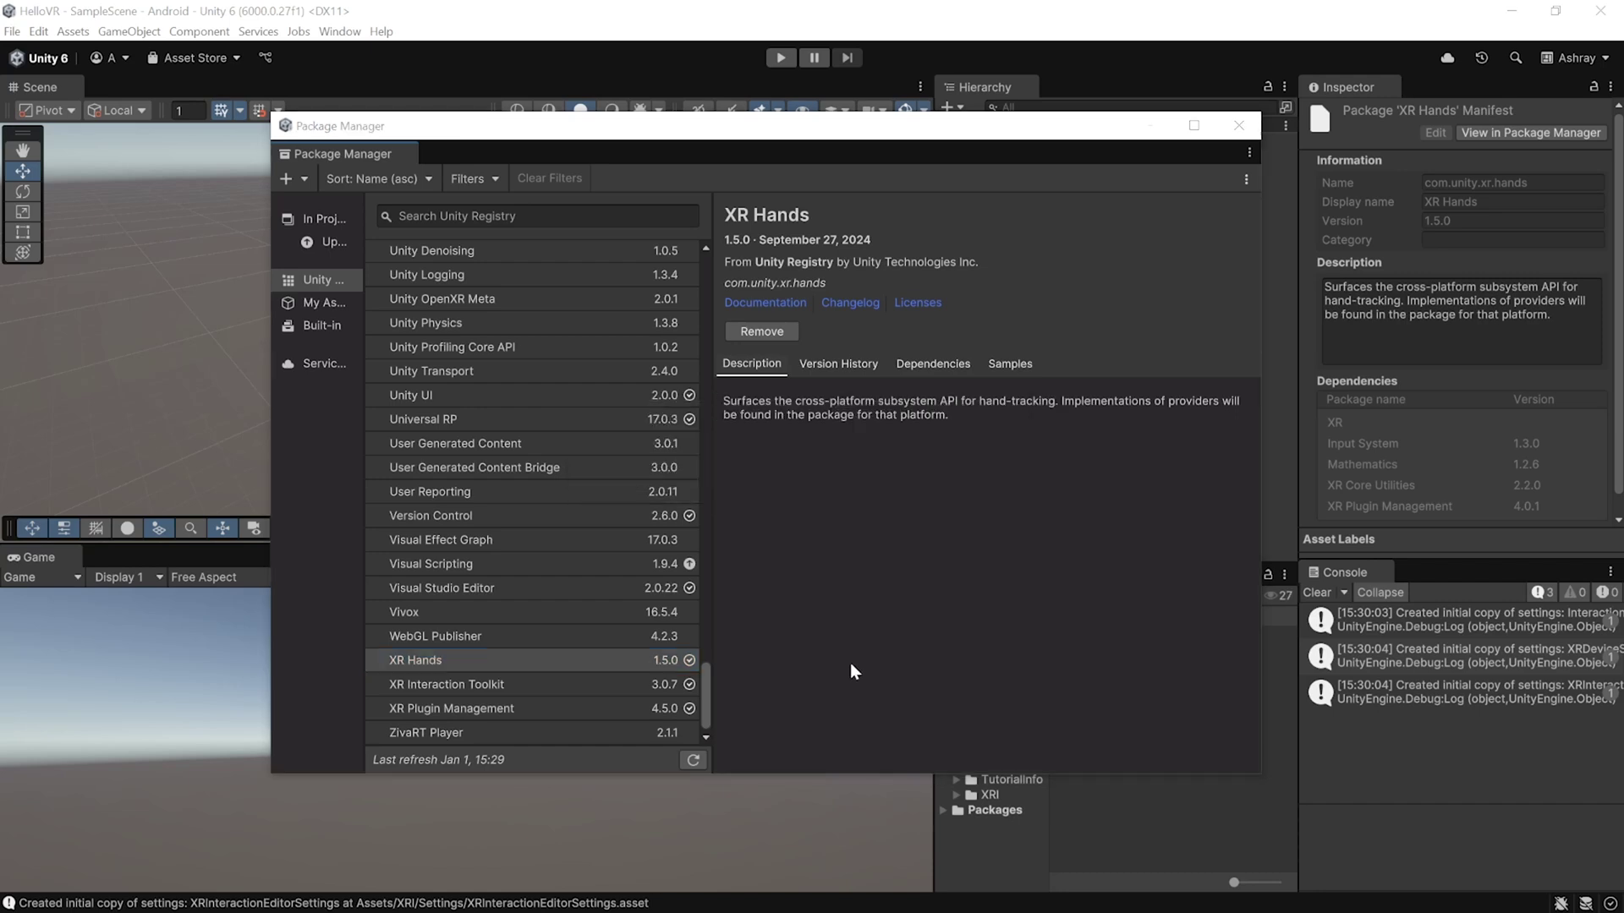
{"action": "left_click", "coordinate": [554, 689]}
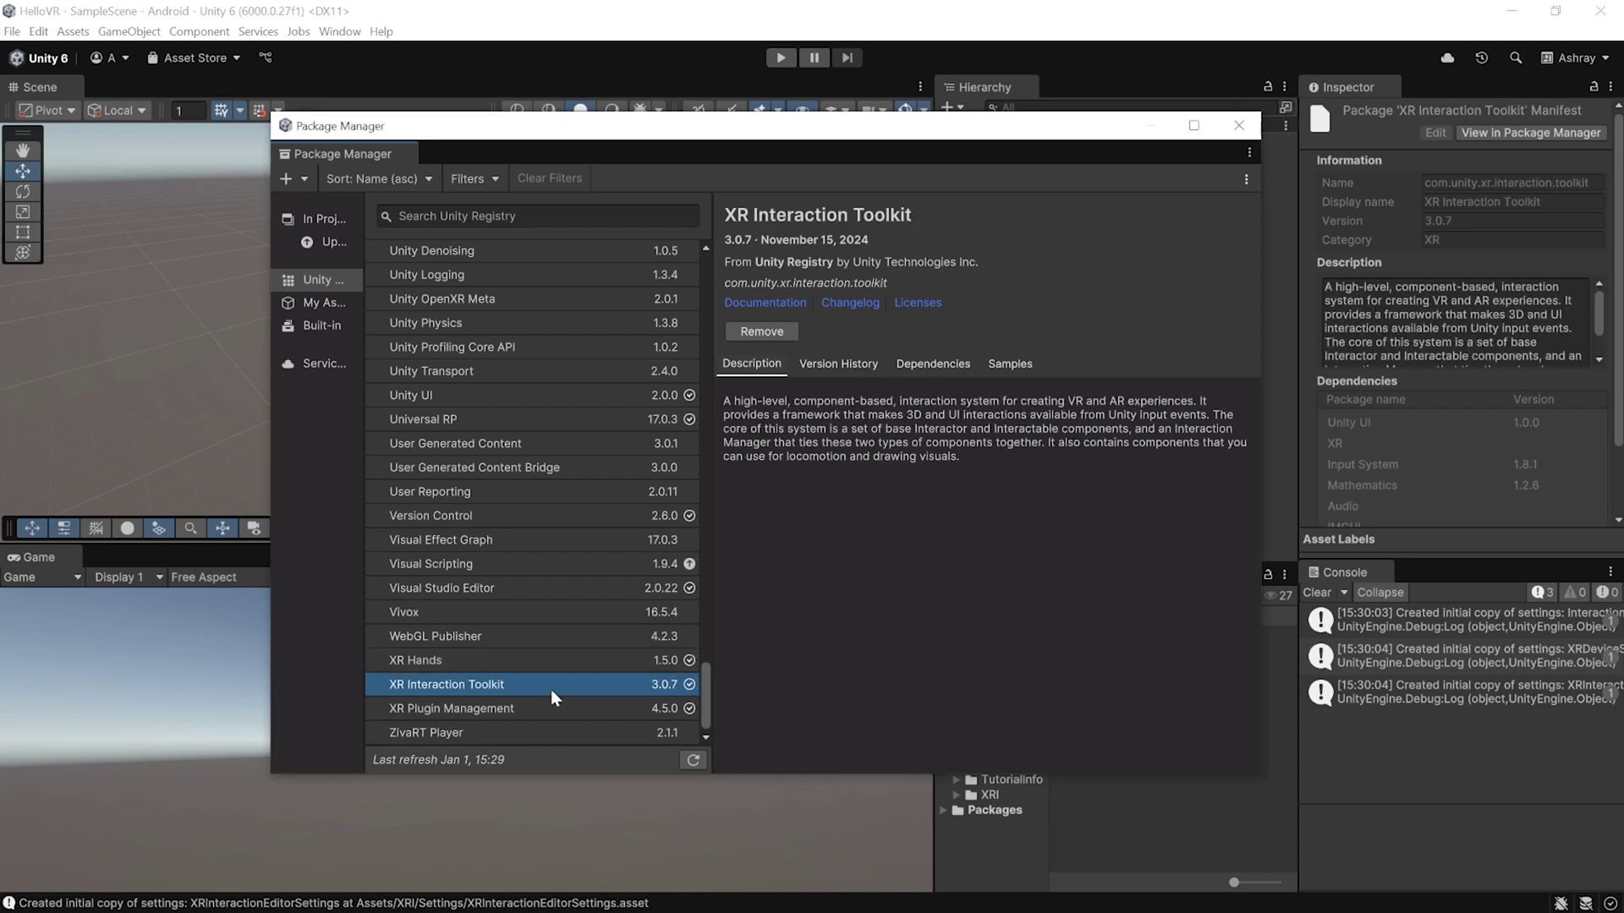
Import the XR Interaction Toolkit's Starter Assets, XR Device Simulator and Hands Interaction Demo samples.
{"action": "left_click", "coordinate": [1013, 365]}
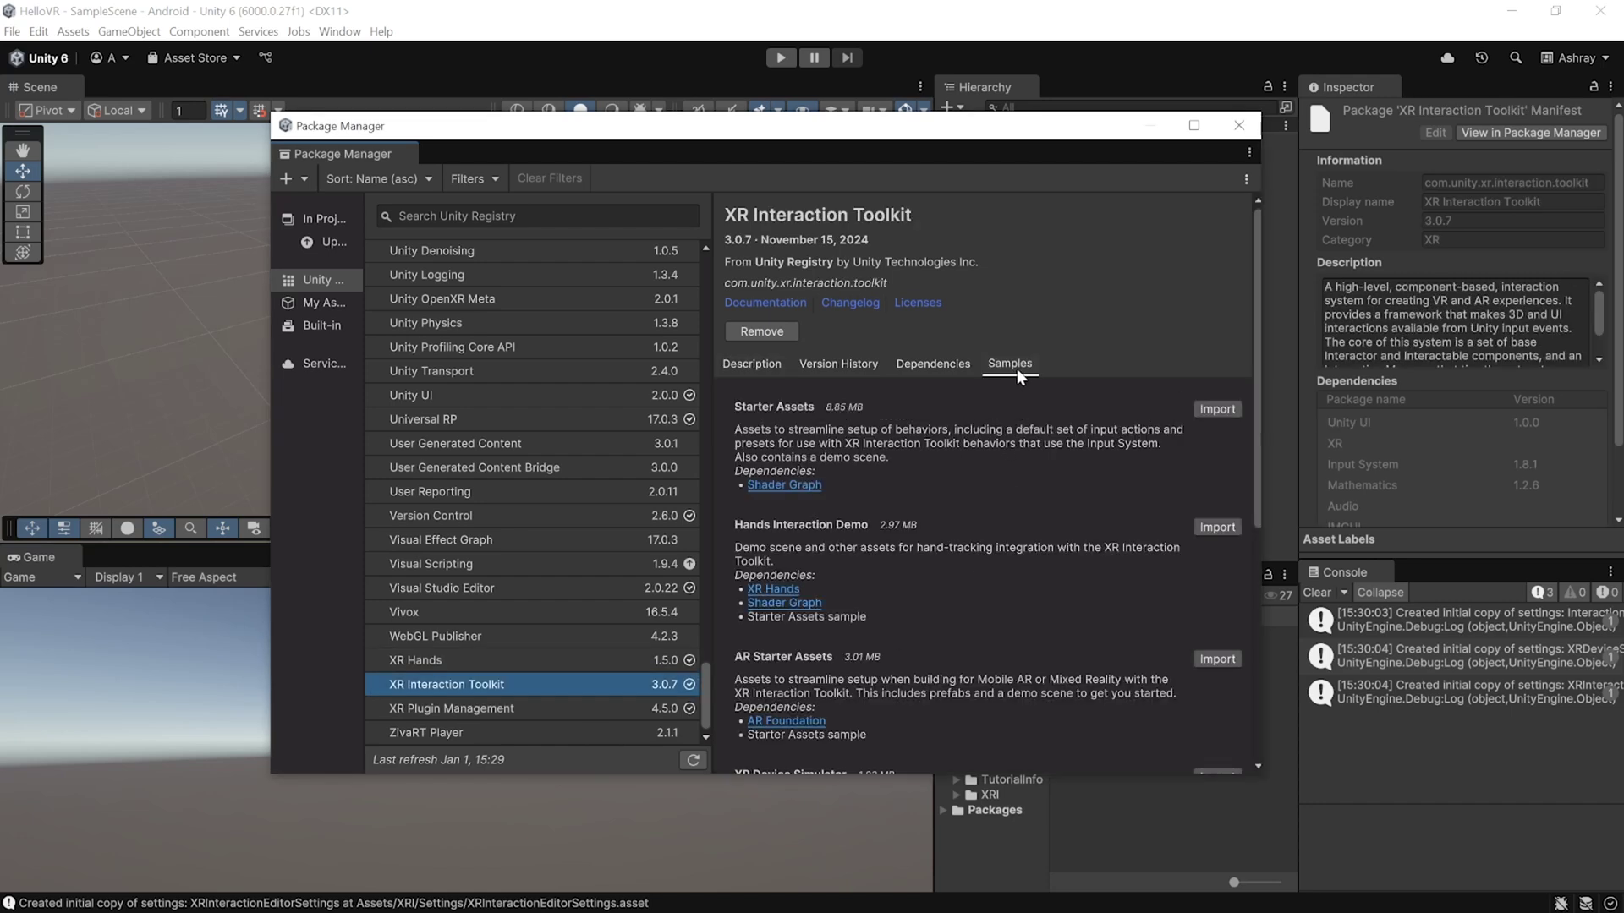
{"action": "left_click", "coordinate": [1217, 410]}
{"action": "scroll", "coordinate": [1226, 734], "scroll_direction": "down", "scroll_amount": 1}
{"action": "left_click", "coordinate": [1220, 727]}
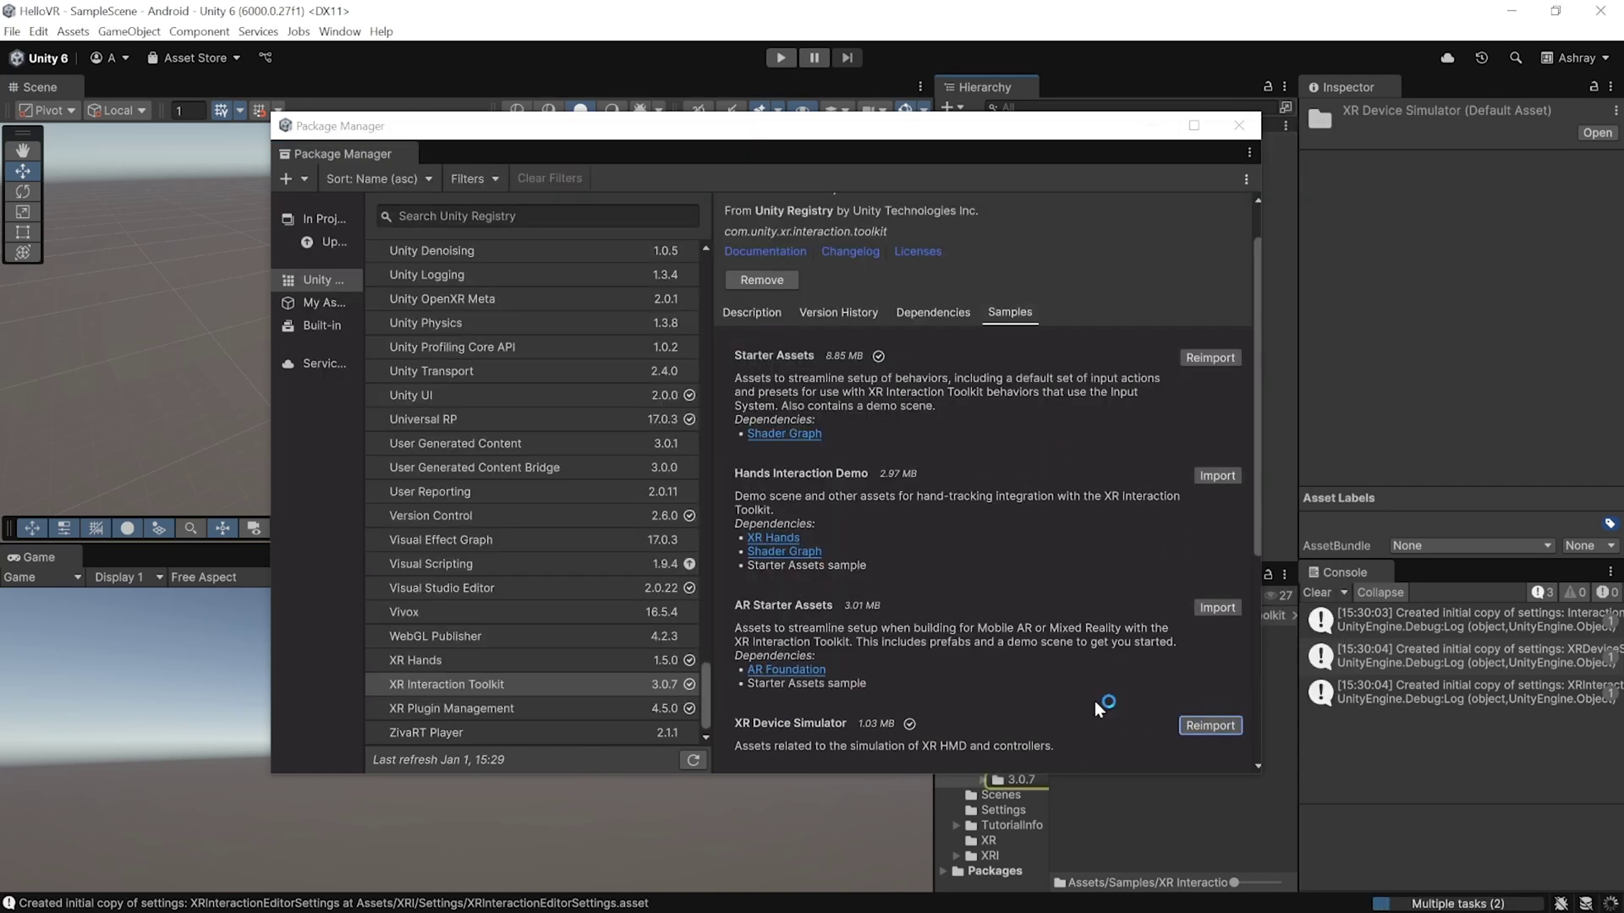
{"action": "left_click", "coordinate": [1218, 475]}
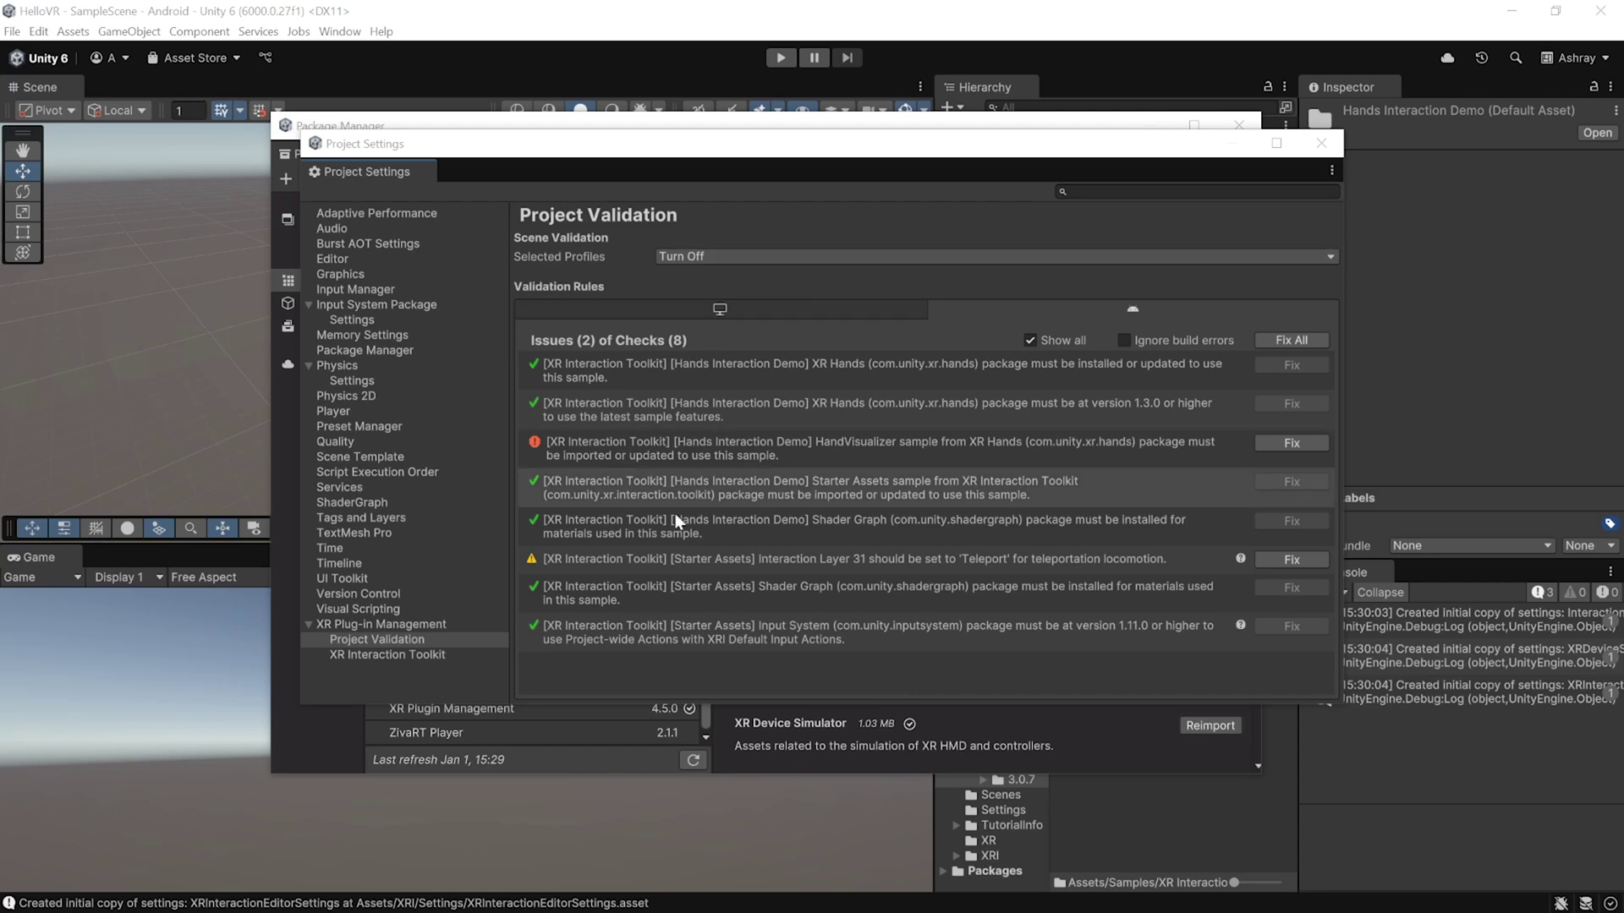
Fix all remaining project validation issues and enter a new Player company name.
{"action": "left_click", "coordinate": [1319, 338]}
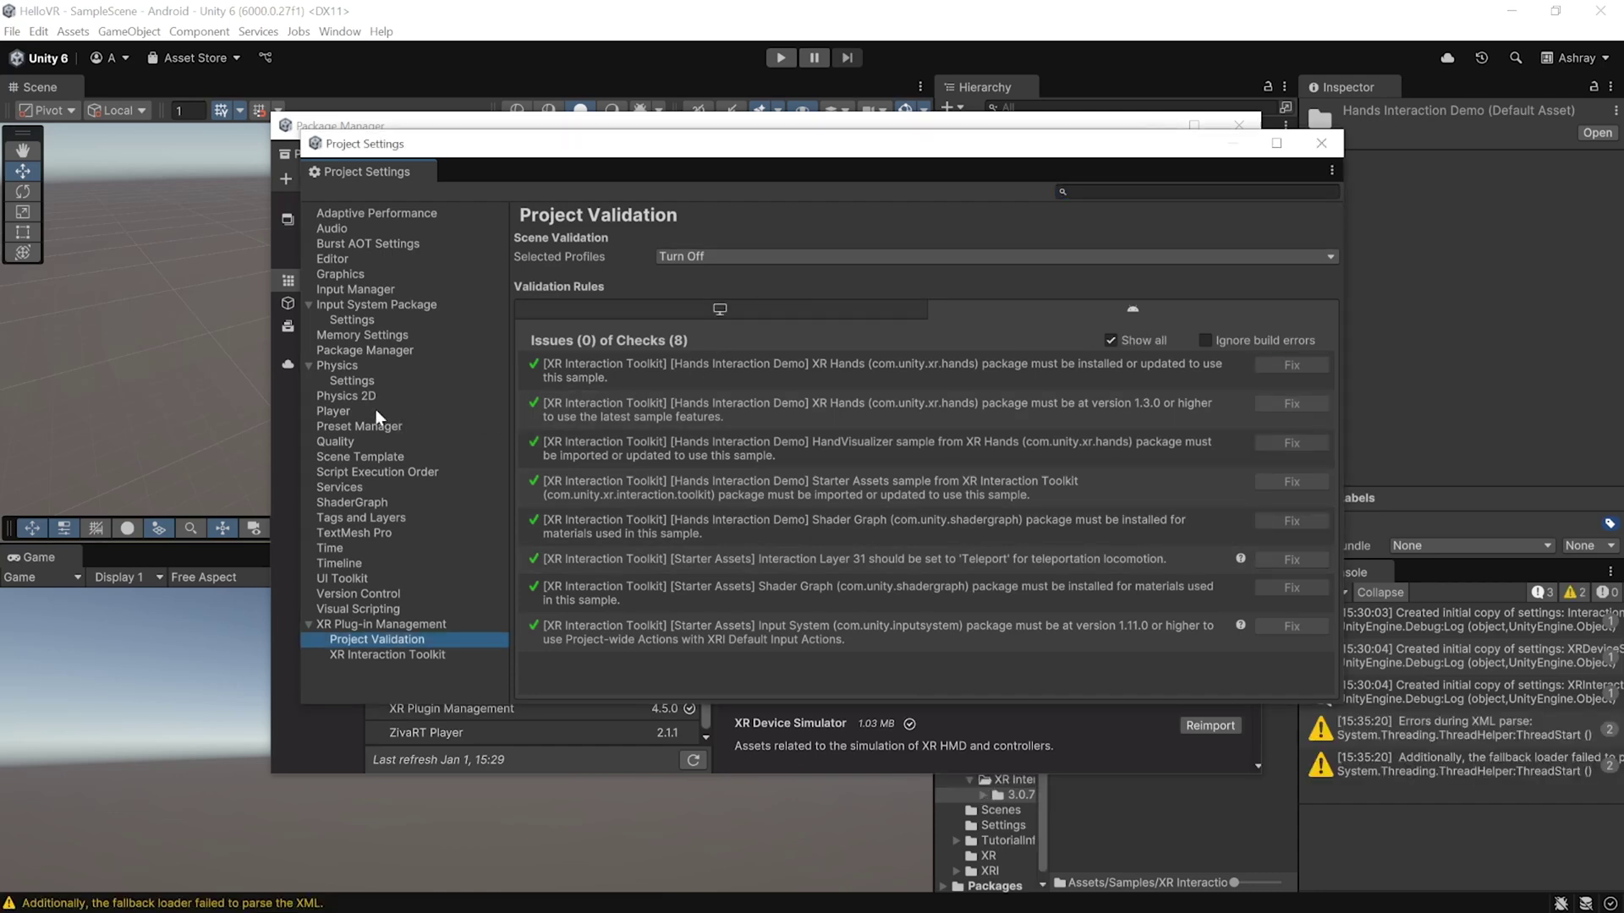
{"action": "left_click", "coordinate": [375, 409]}
{"action": "left_click", "coordinate": [899, 247]}
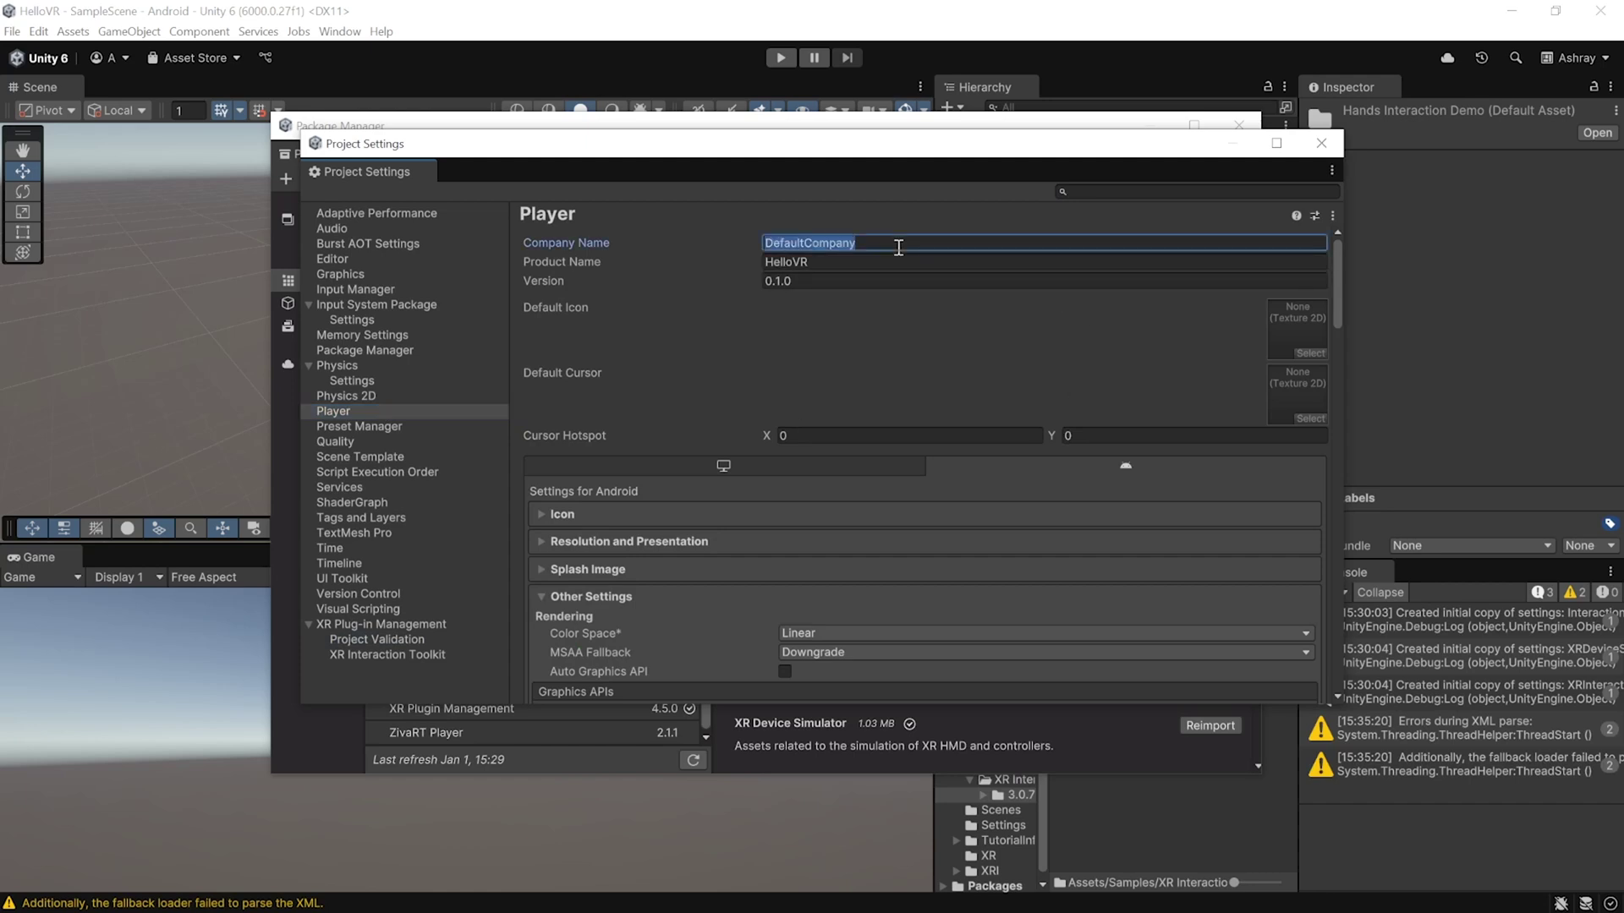
{"action": "type", "text": "Ash"}
Toggle Override Default Package Name off and back on, then show XR Plug-in Management.
{"action": "scroll", "coordinate": [972, 395], "scroll_direction": "down", "scroll_amount": 10}
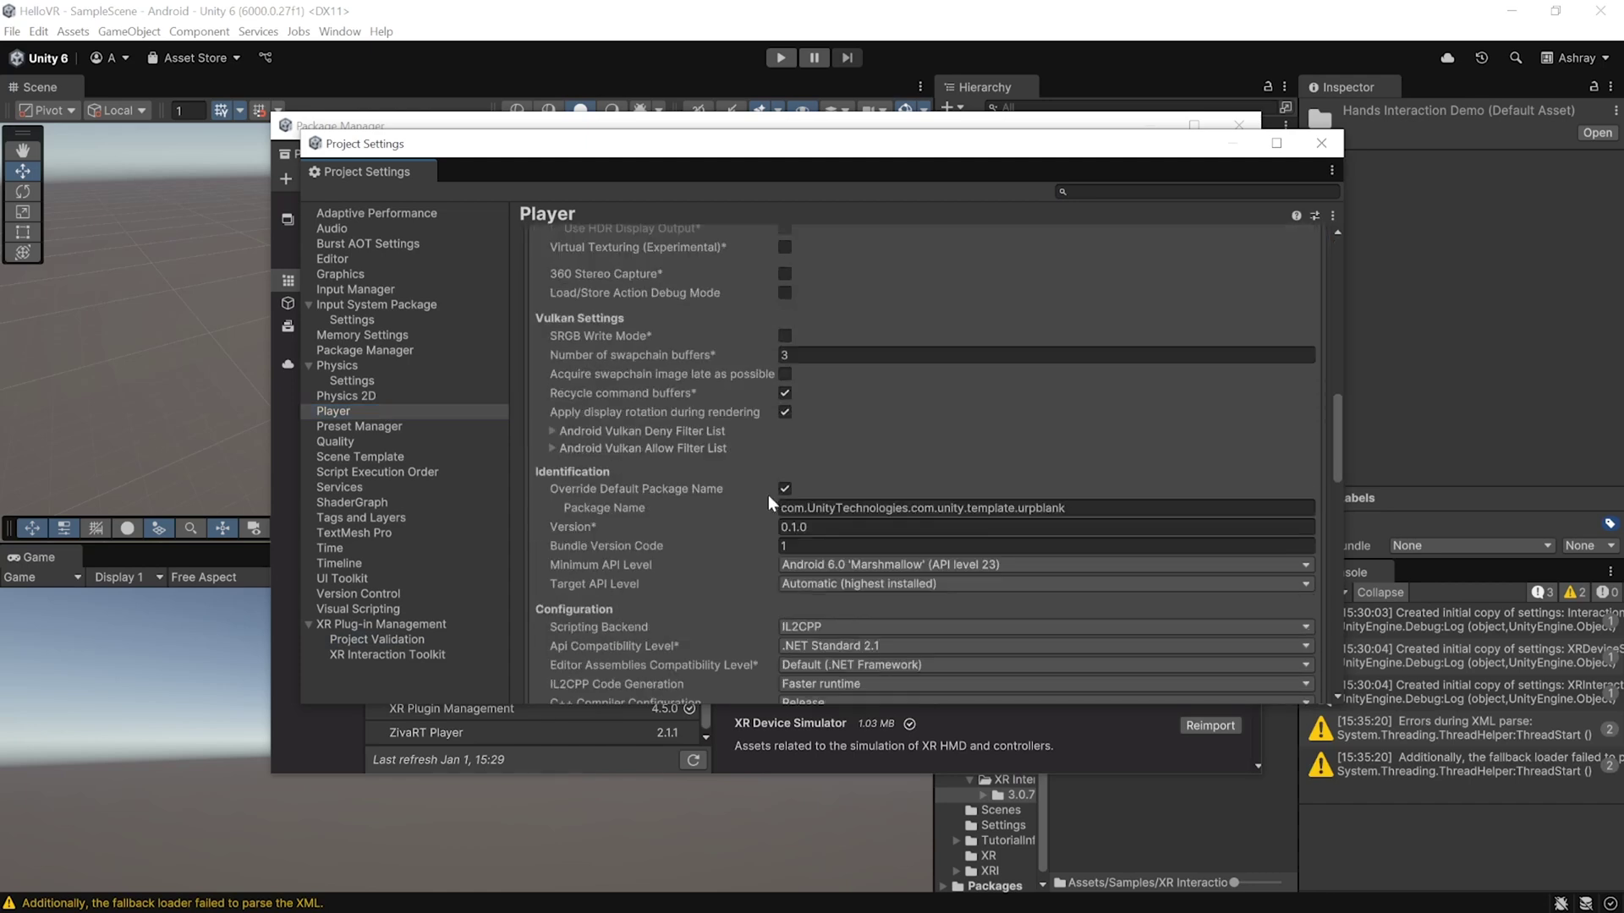
{"action": "left_click", "coordinate": [785, 489]}
{"action": "left_click", "coordinate": [783, 489]}
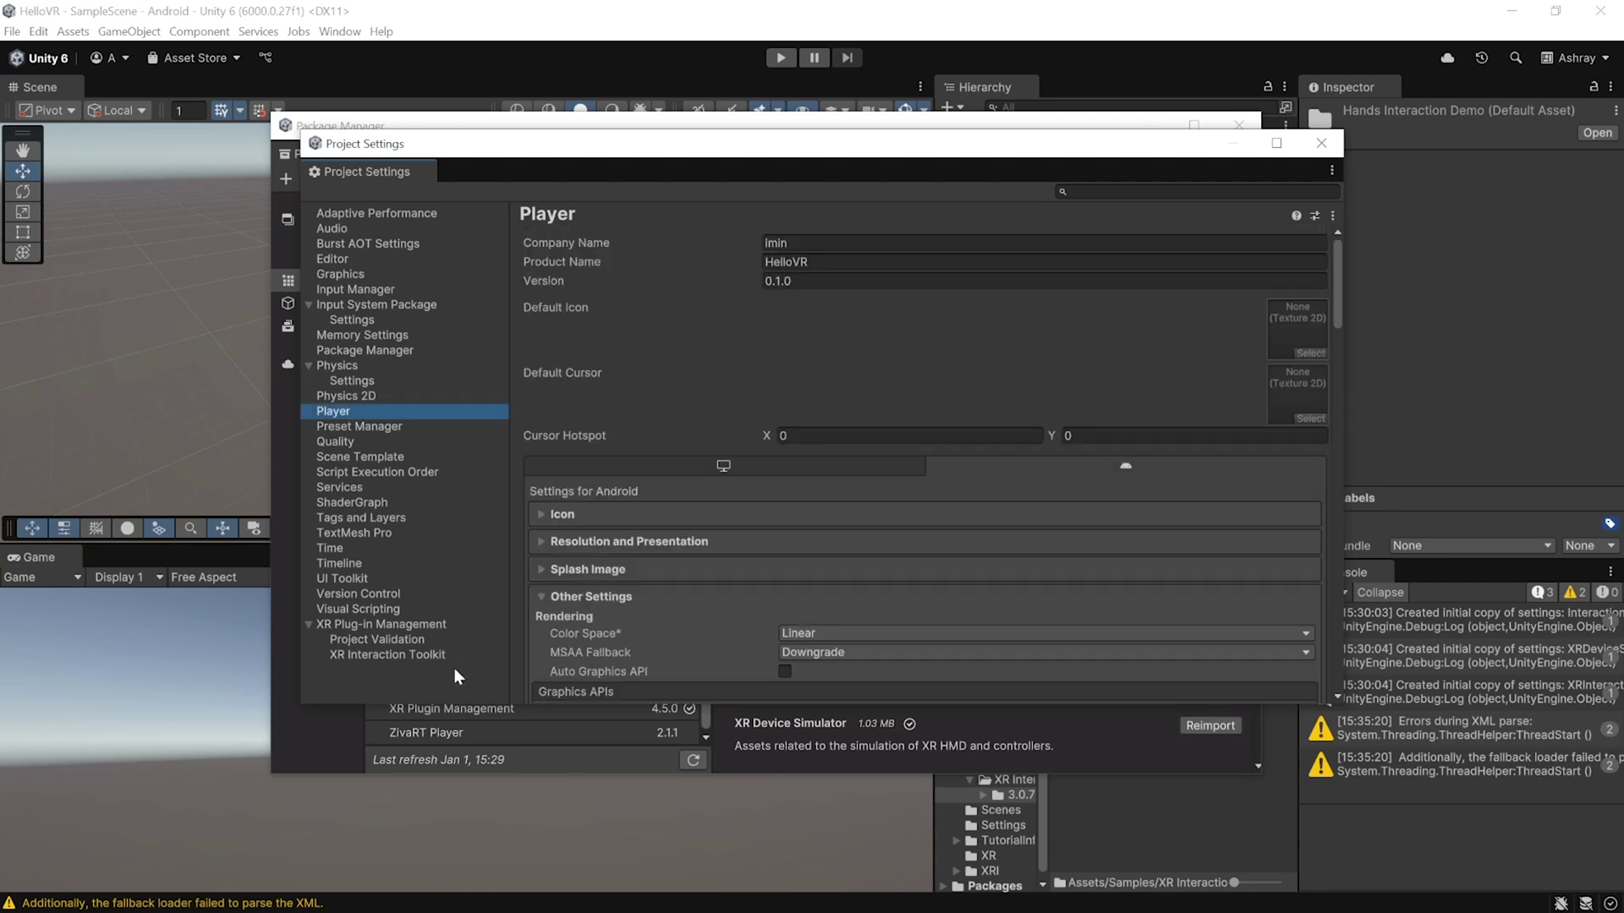
{"action": "left_click", "coordinate": [403, 623]}
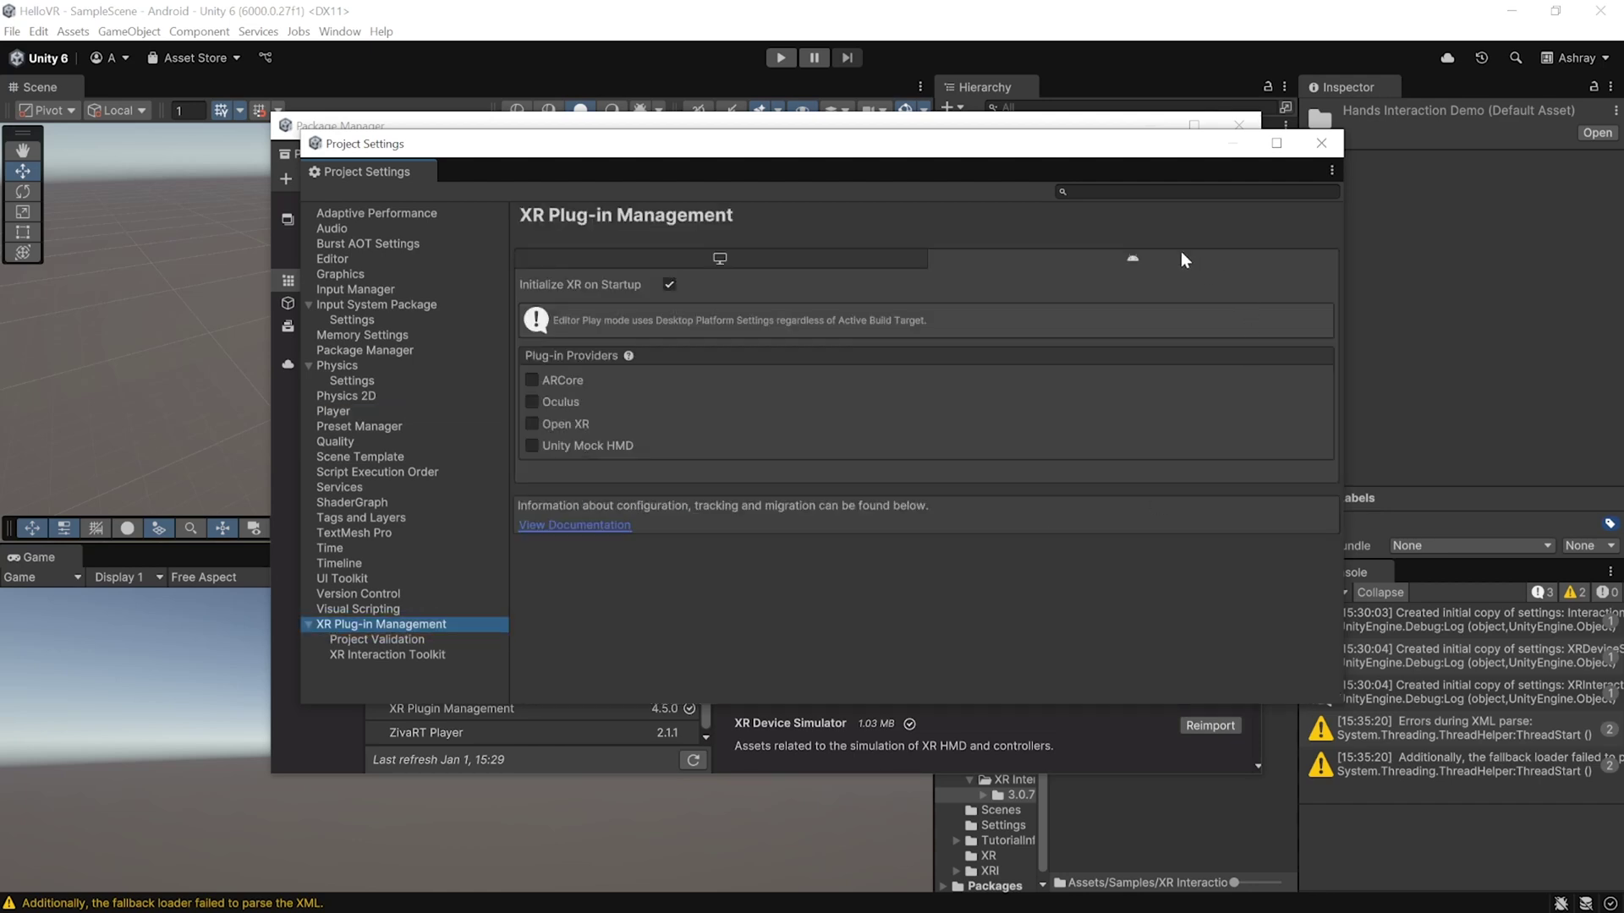
Tick OpenXR as the plug-in provider on both the Android and desktop tabs, then view OpenXR settings.
{"action": "left_click", "coordinate": [532, 423]}
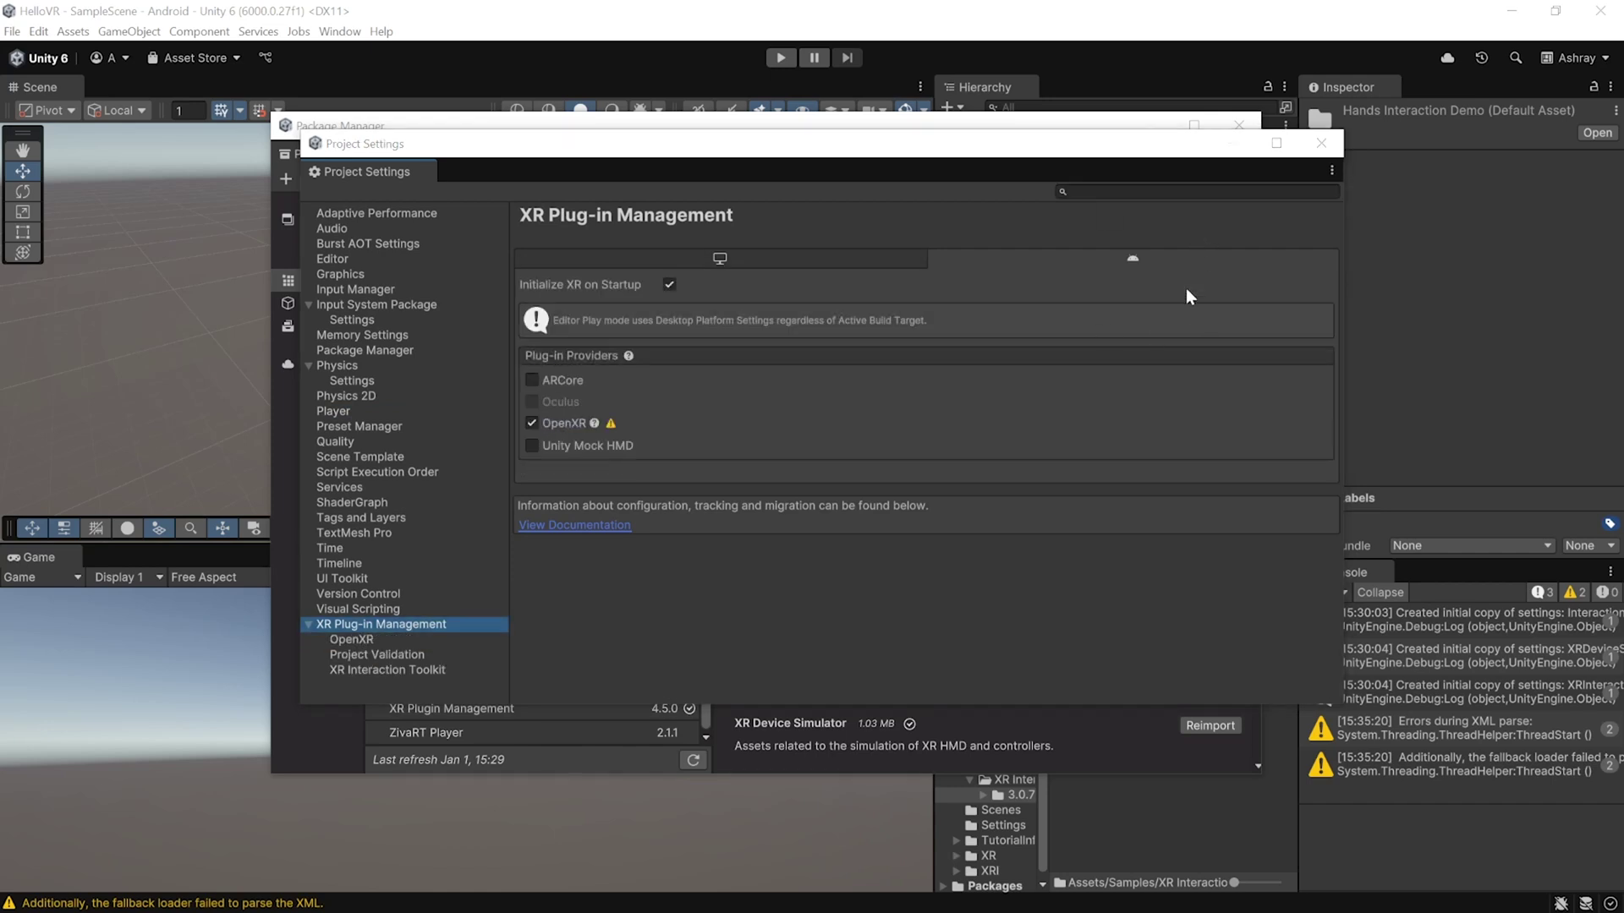
{"action": "left_click", "coordinate": [748, 256]}
{"action": "left_click", "coordinate": [531, 401]}
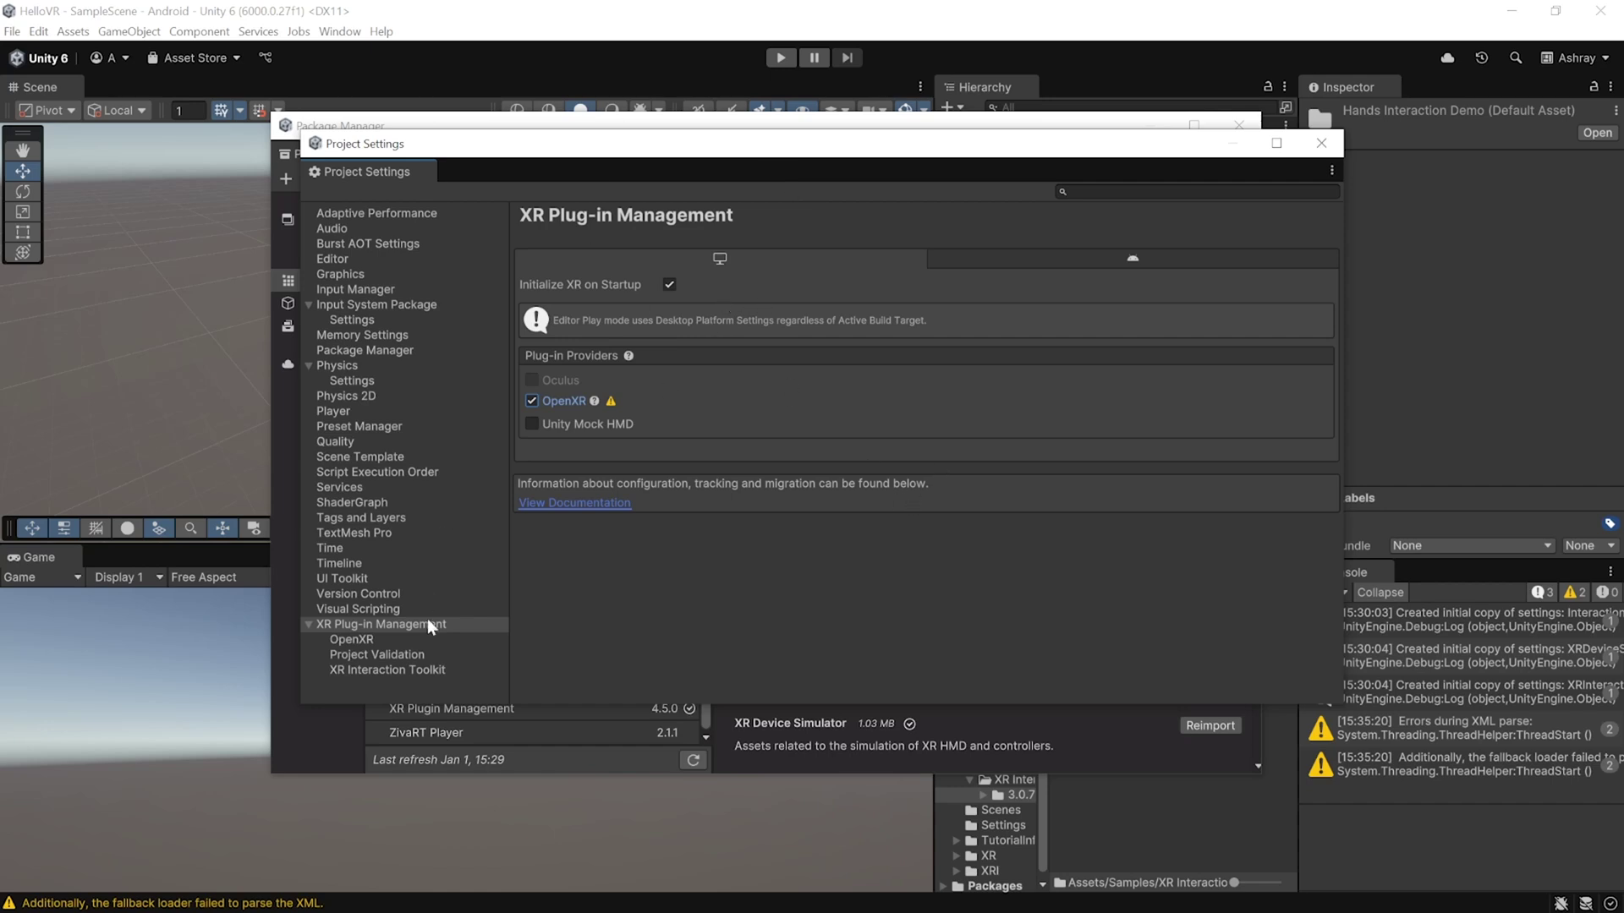
{"action": "left_click", "coordinate": [348, 643]}
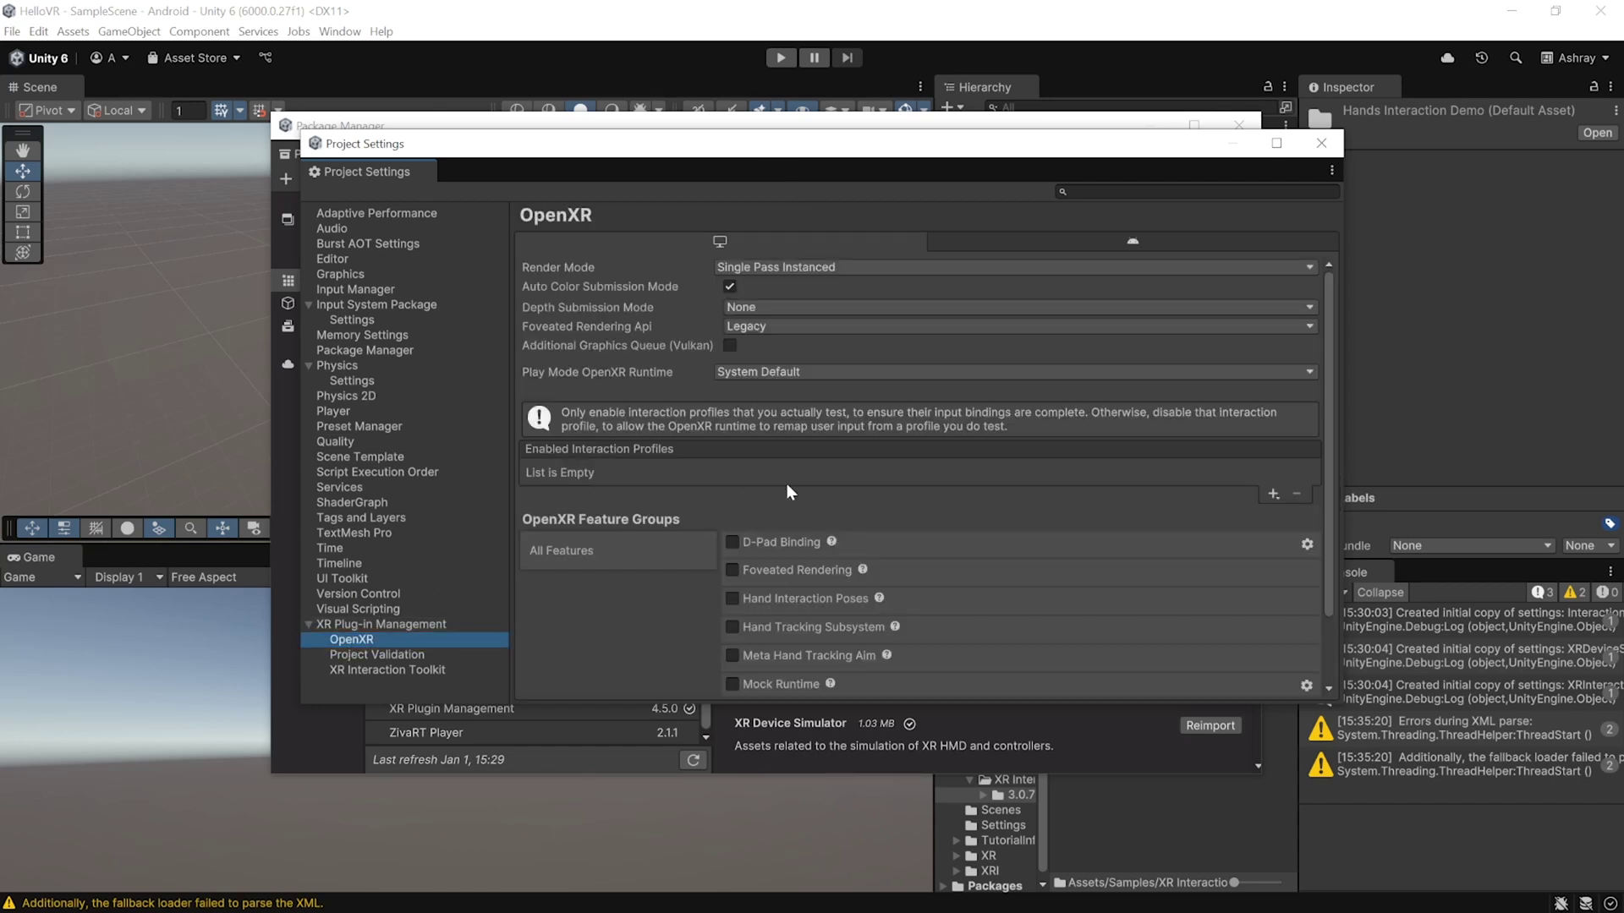
Add Oculus Touch, Meta Quest Touch Pro, Hand Interaction and Meta Quest Touch Plus profiles to OpenXR.
{"action": "left_click", "coordinate": [1273, 493]}
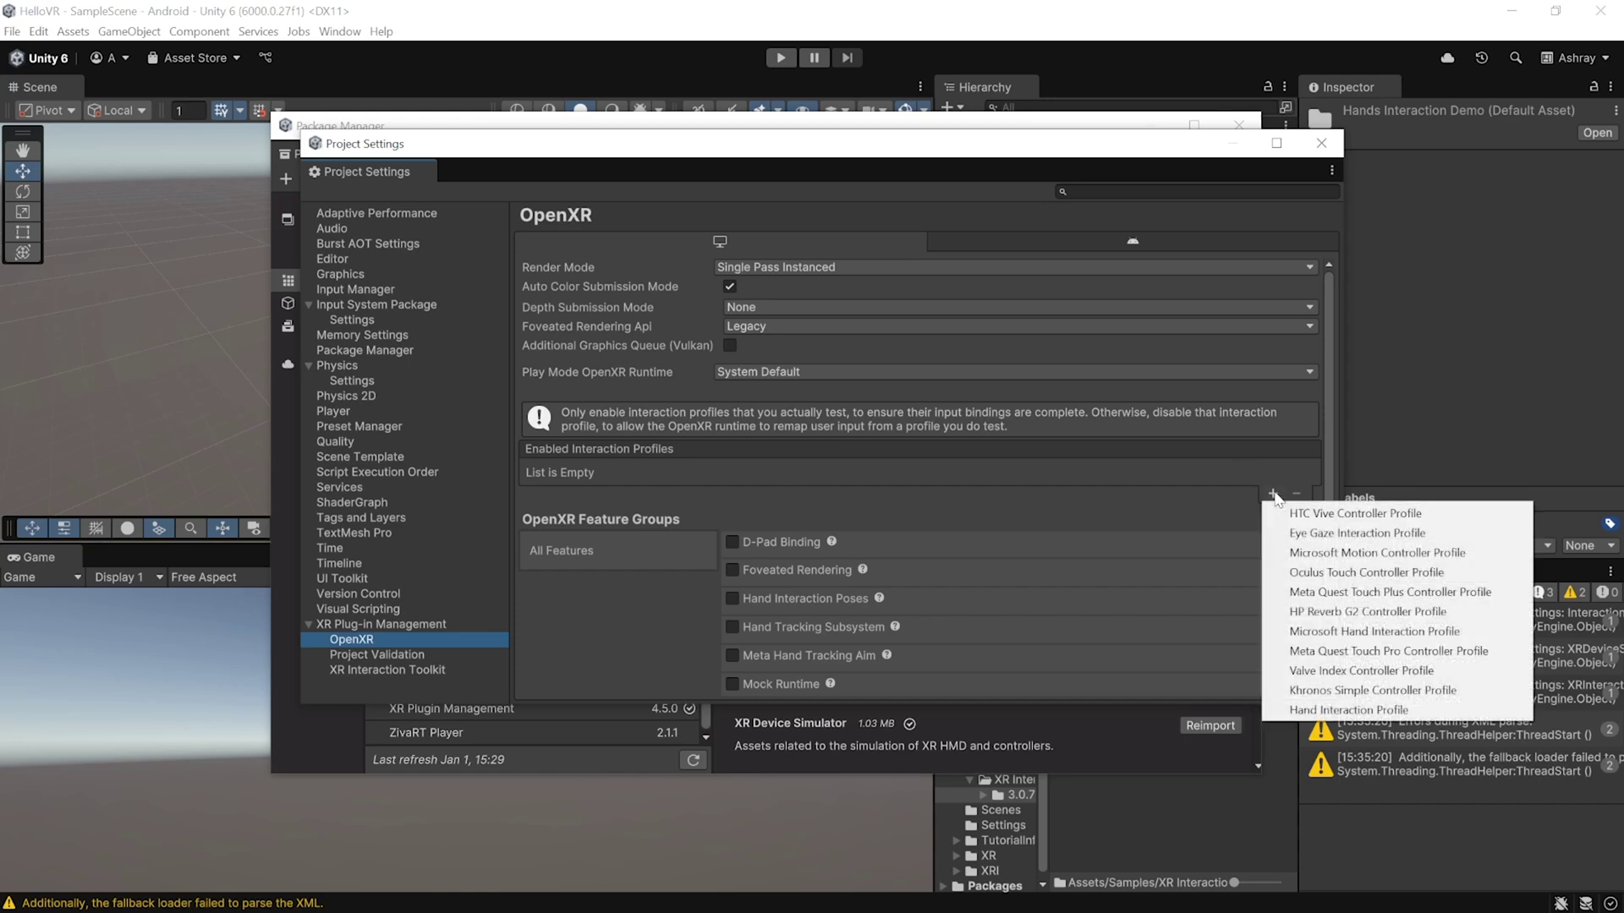
{"action": "left_click", "coordinate": [1358, 572]}
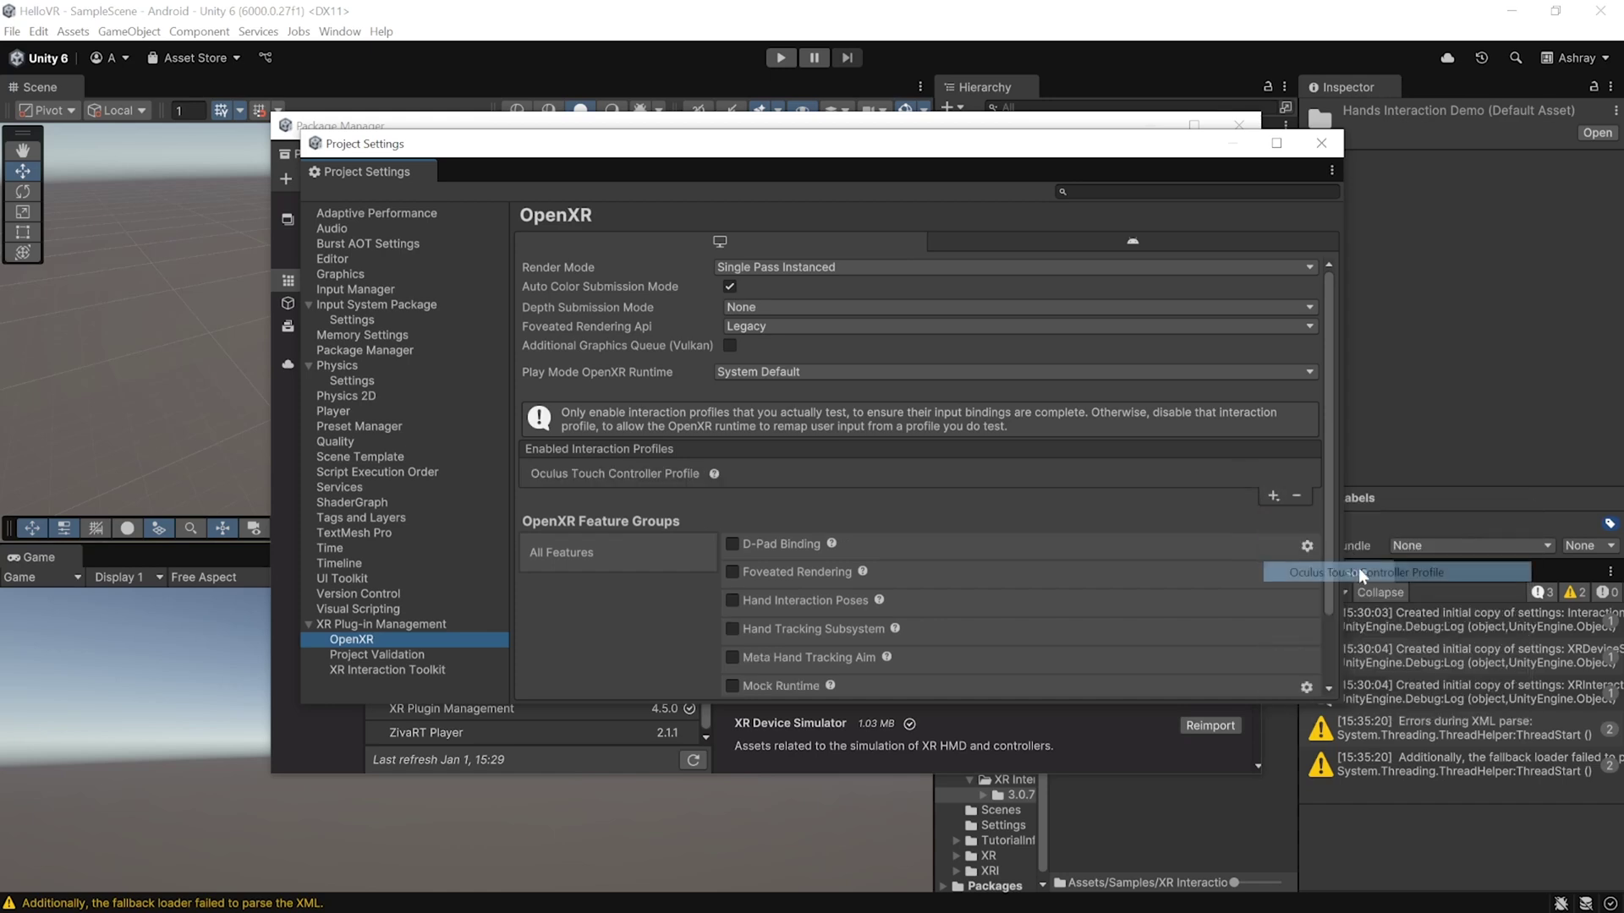
{"action": "left_click", "coordinate": [1272, 495]}
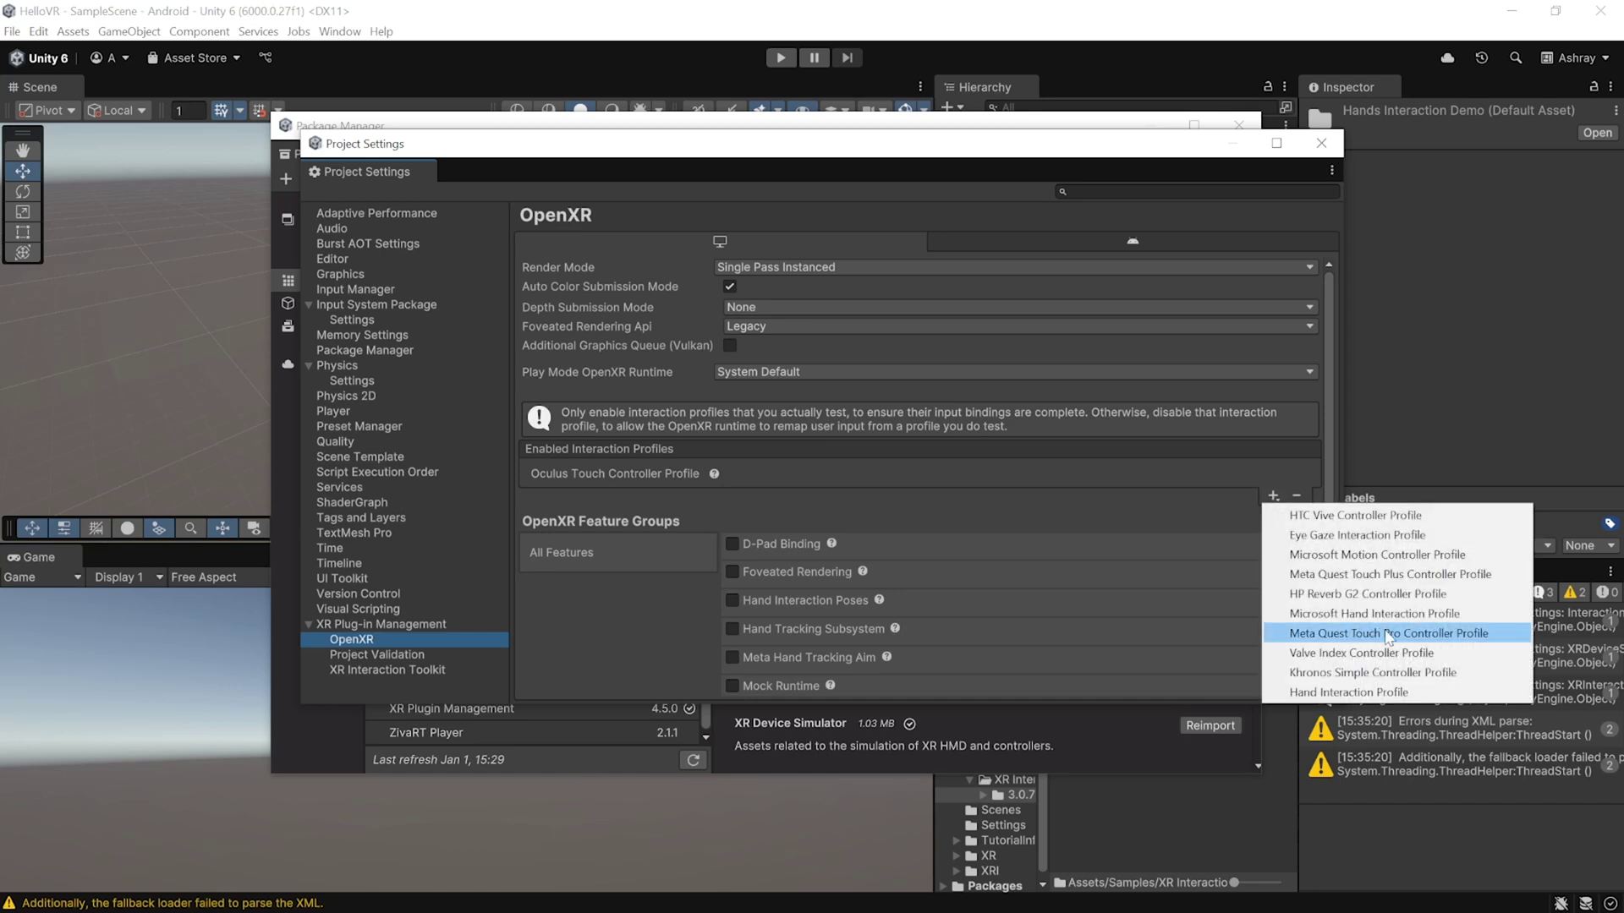
{"action": "left_click", "coordinate": [1387, 633]}
{"action": "left_click", "coordinate": [1273, 517]}
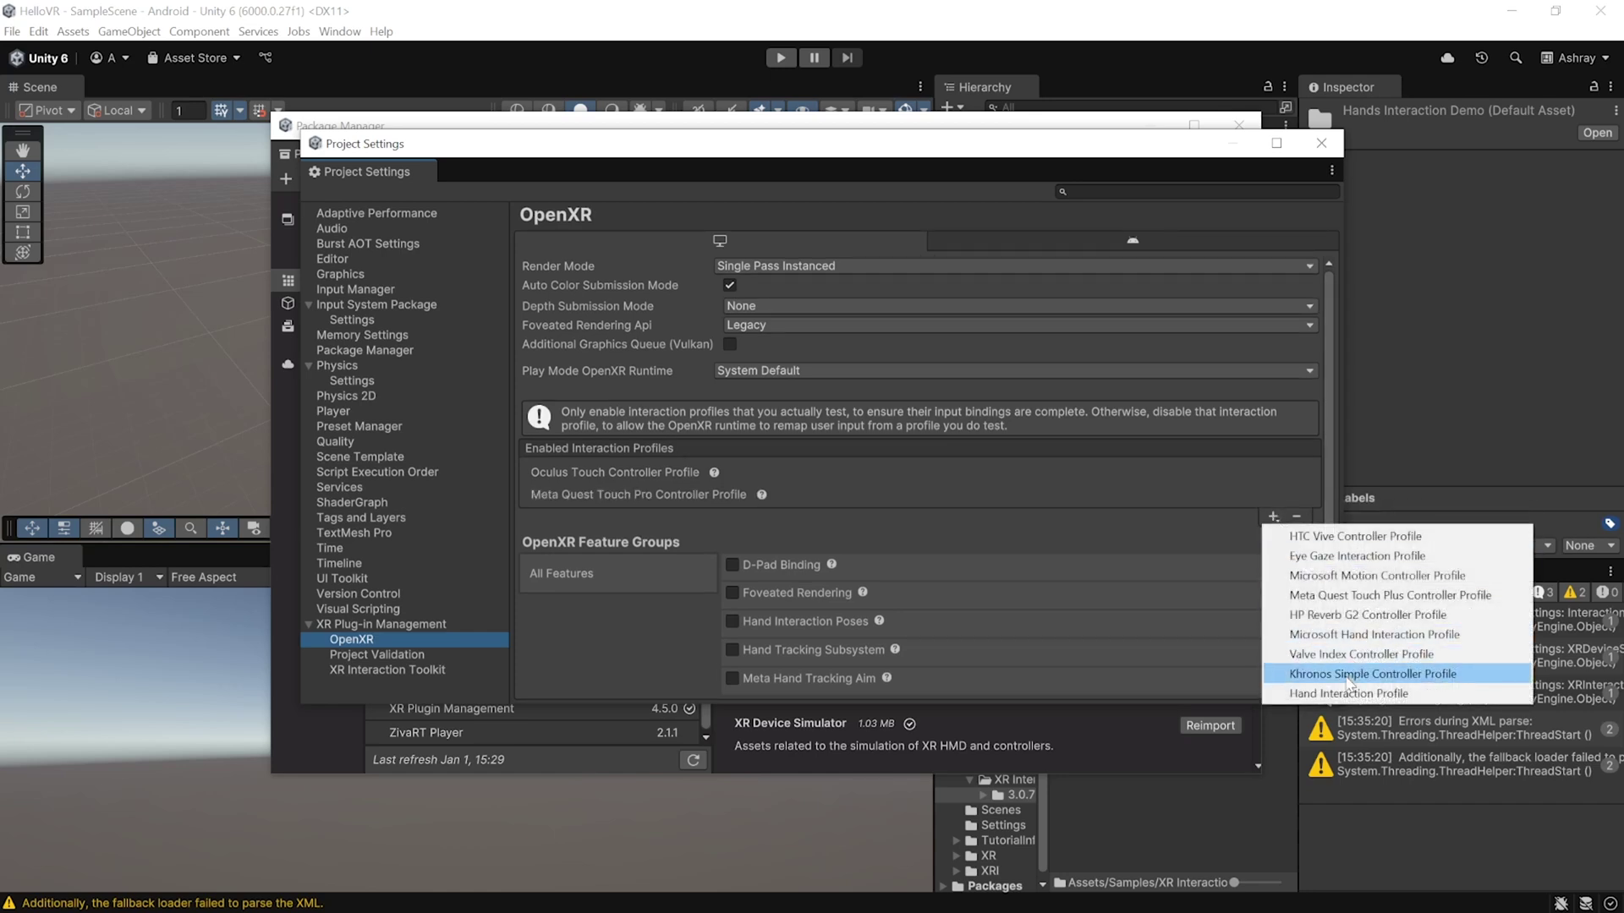
{"action": "left_click", "coordinate": [1346, 695]}
{"action": "left_click", "coordinate": [1273, 539]}
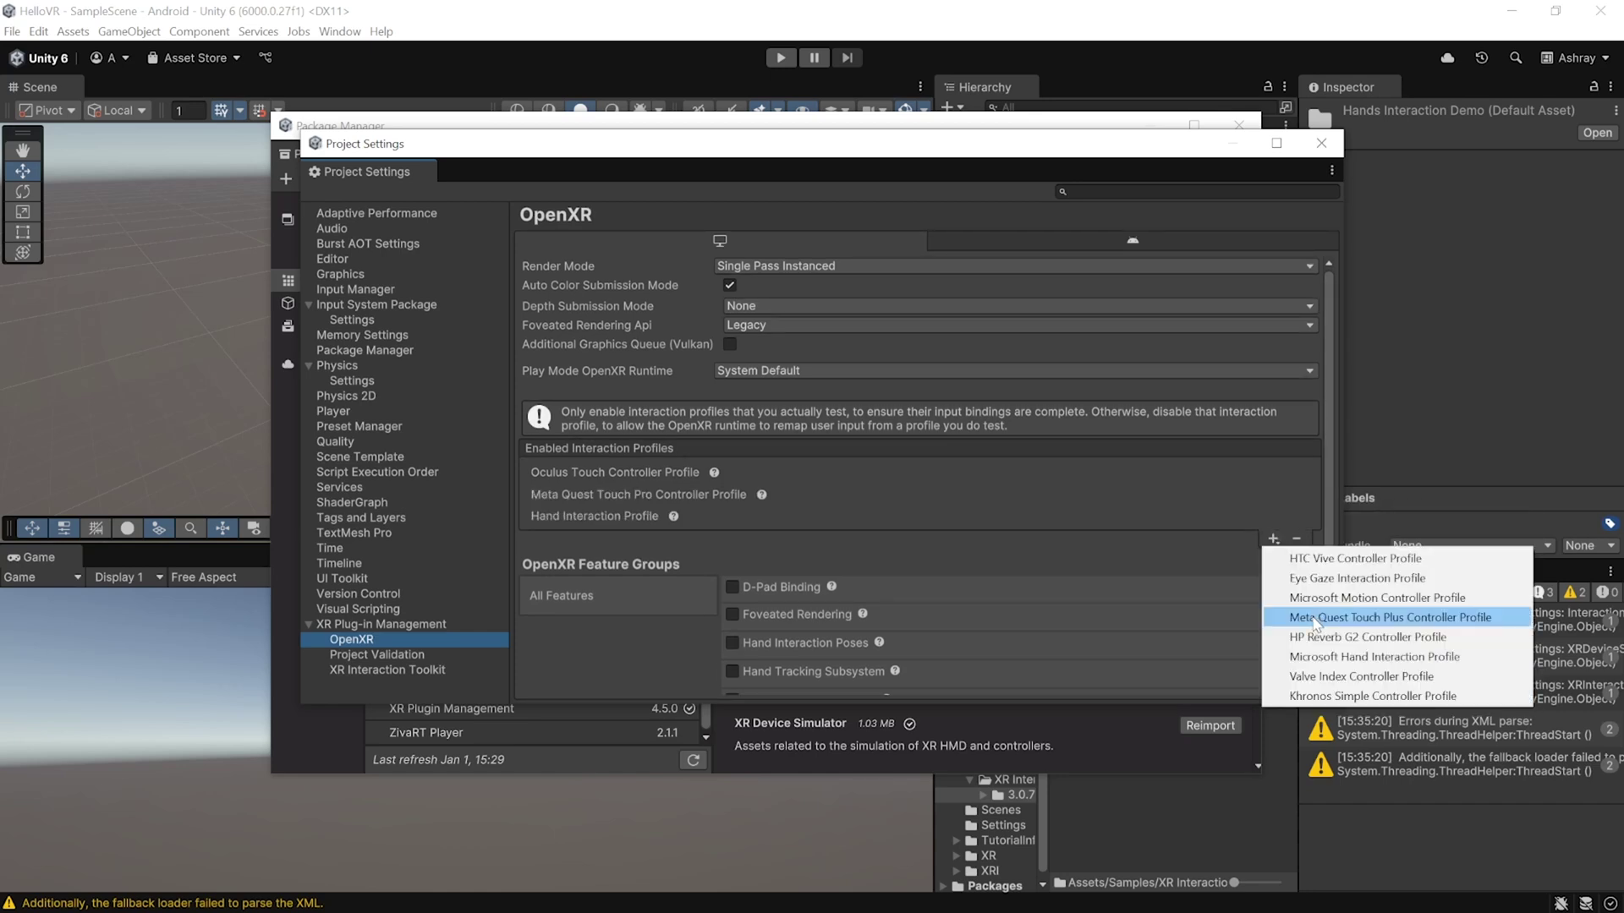
{"action": "left_click", "coordinate": [1431, 626]}
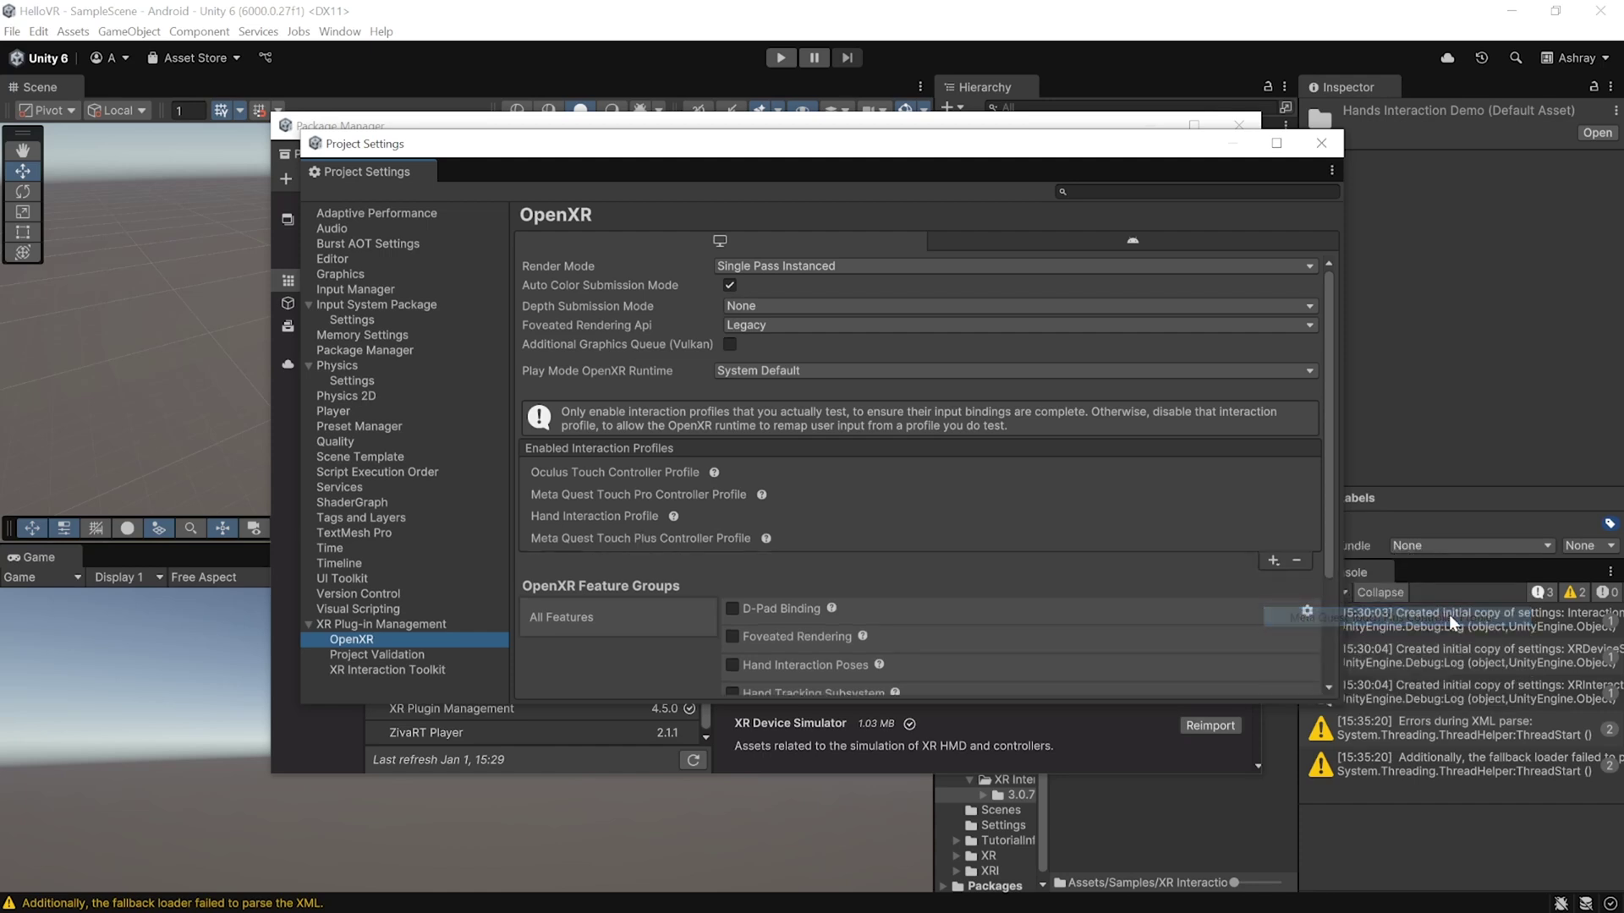
Enable Hand Interaction Poses, Hand Tracking Subsystem, Meta Hand Tracking Aim, and Android's Meta Quest Support.
{"action": "scroll", "coordinate": [1085, 470], "scroll_direction": "down", "scroll_amount": 4}
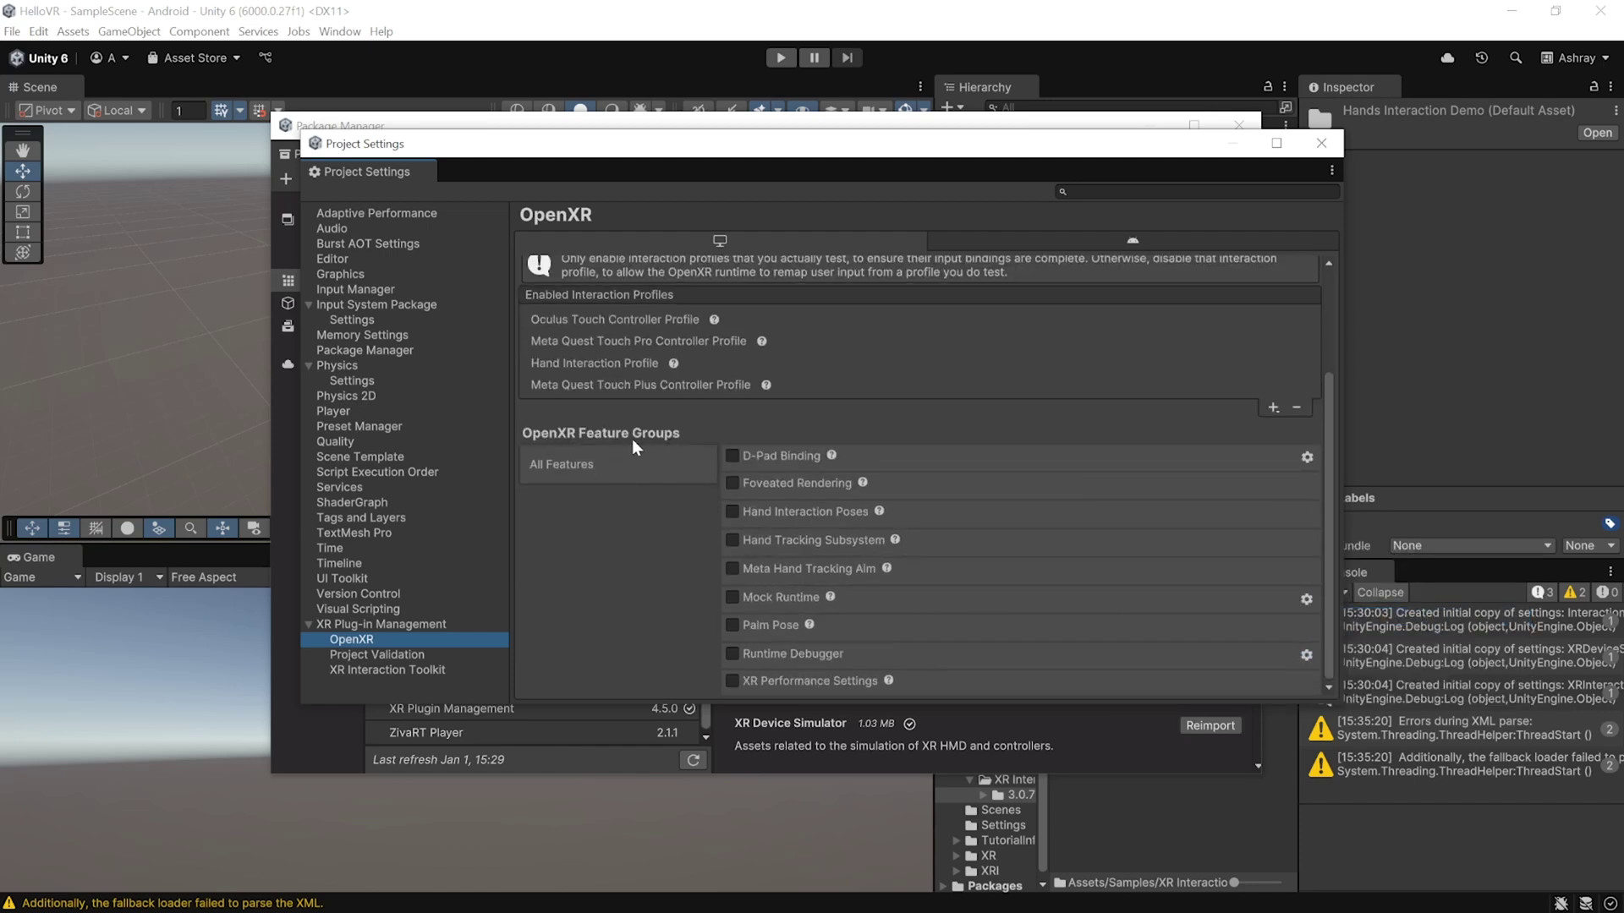
{"action": "left_click", "coordinate": [730, 511]}
{"action": "left_click", "coordinate": [731, 541]}
{"action": "left_click", "coordinate": [733, 568]}
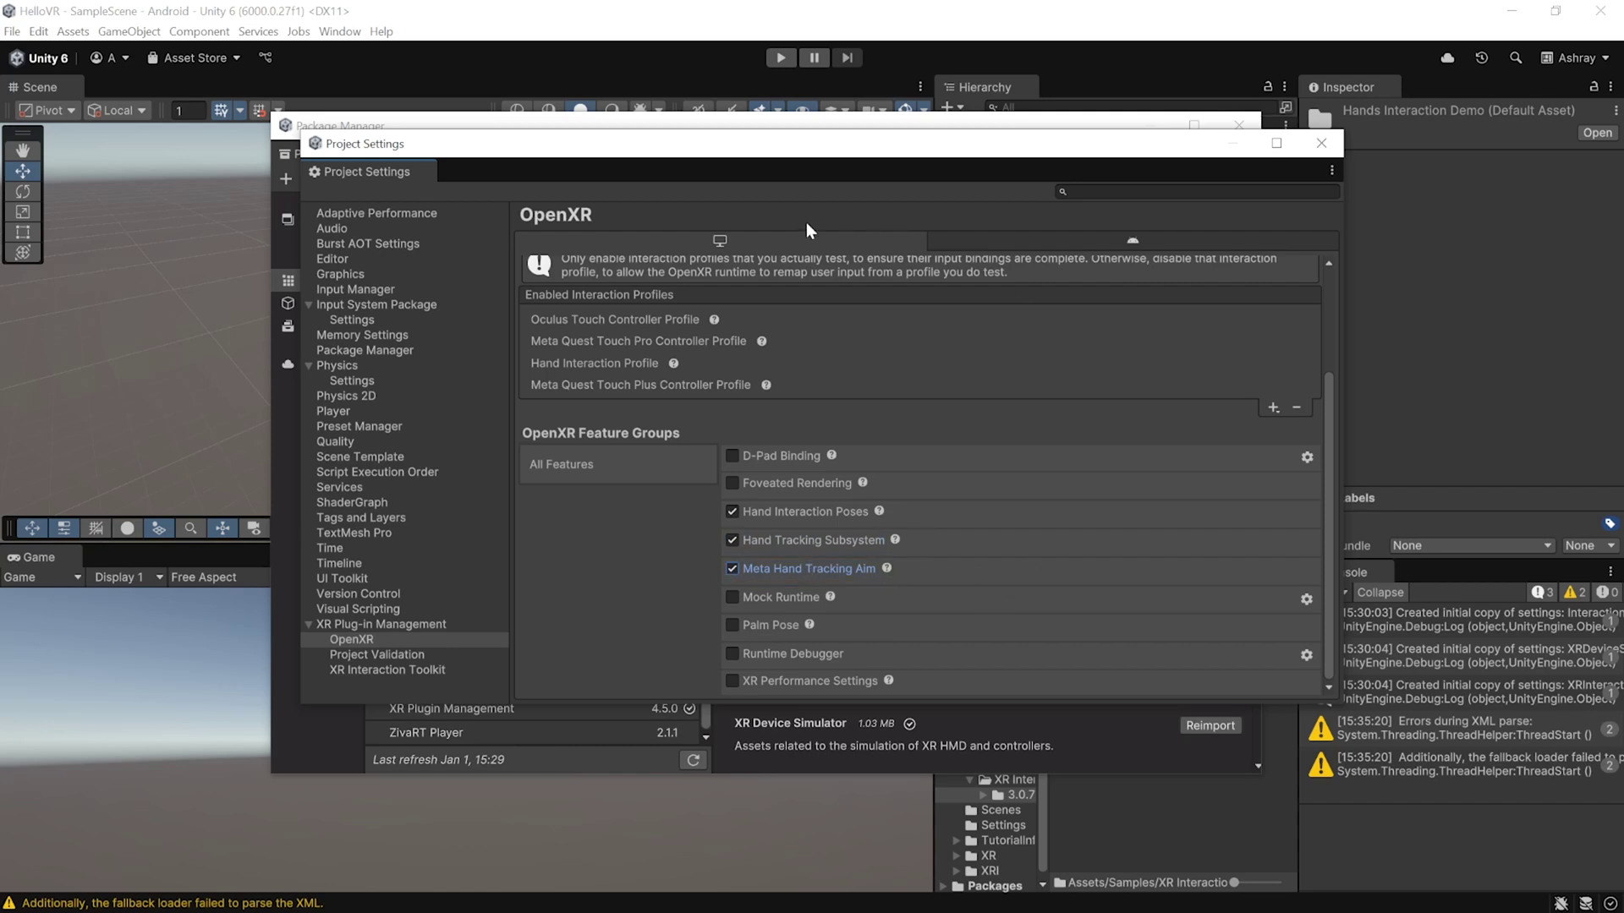
{"action": "left_click", "coordinate": [1112, 243]}
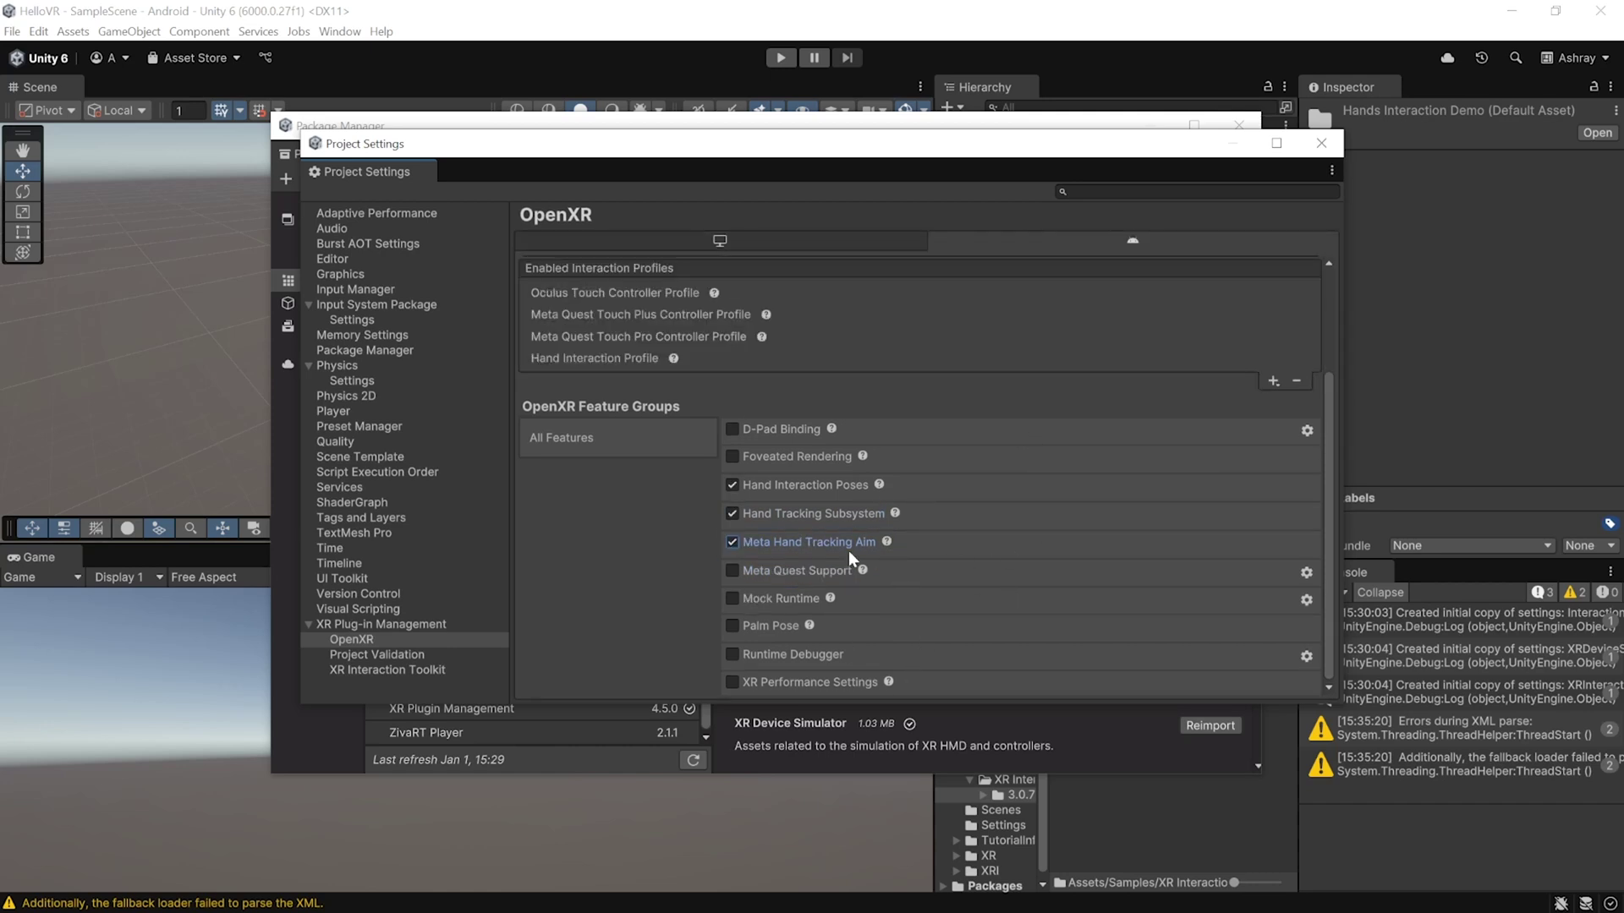
{"action": "left_click", "coordinate": [732, 570]}
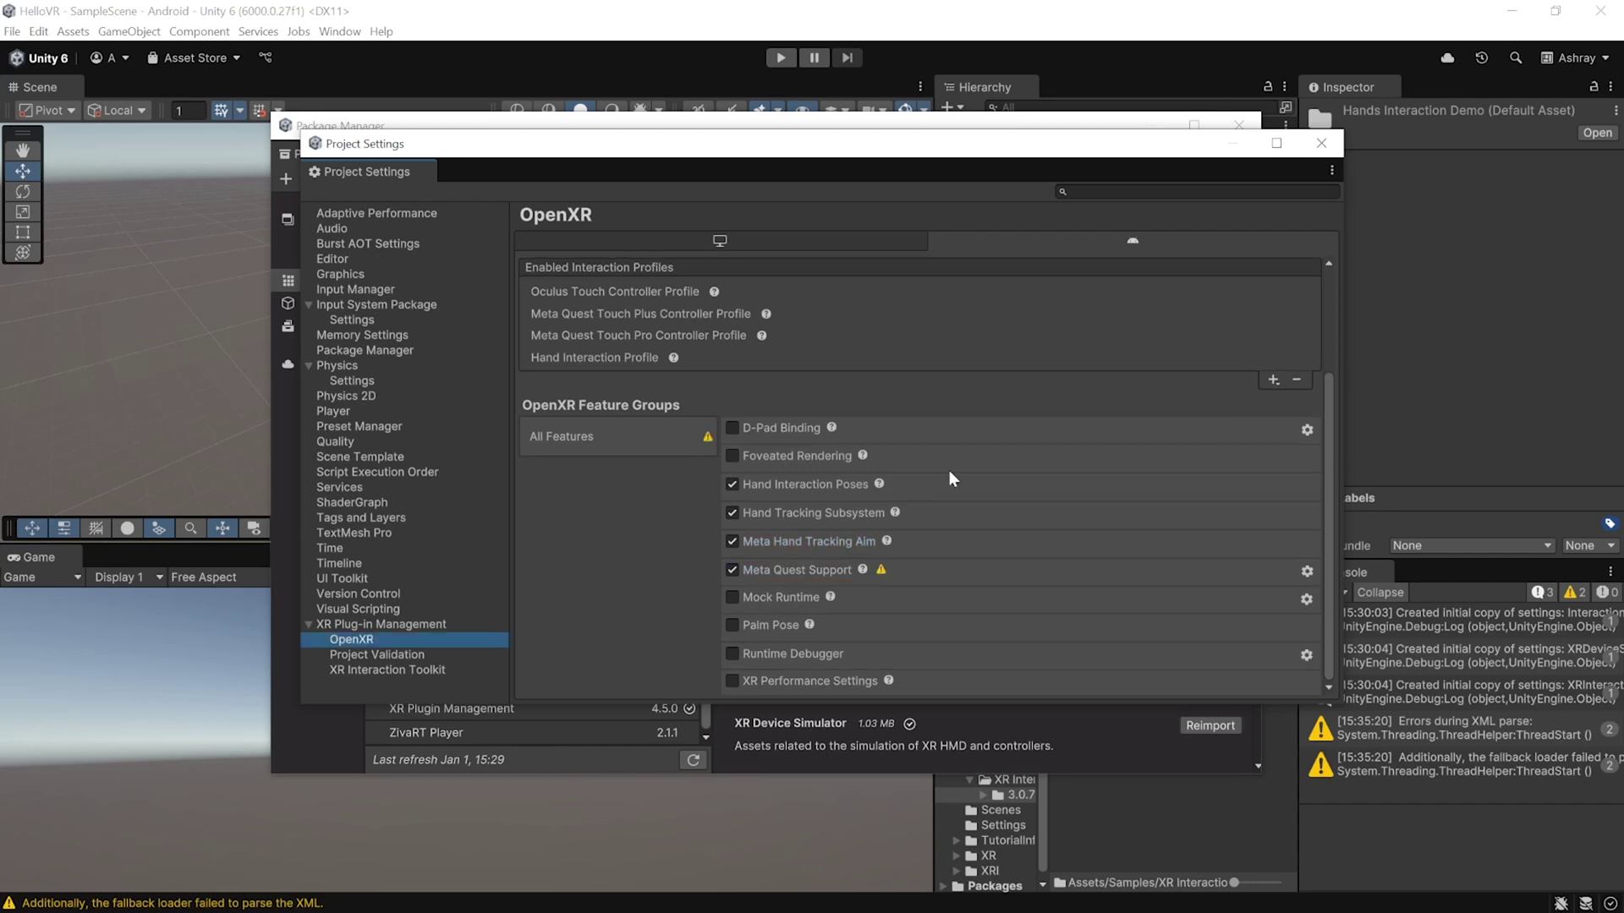
{"action": "left_click", "coordinate": [410, 657]}
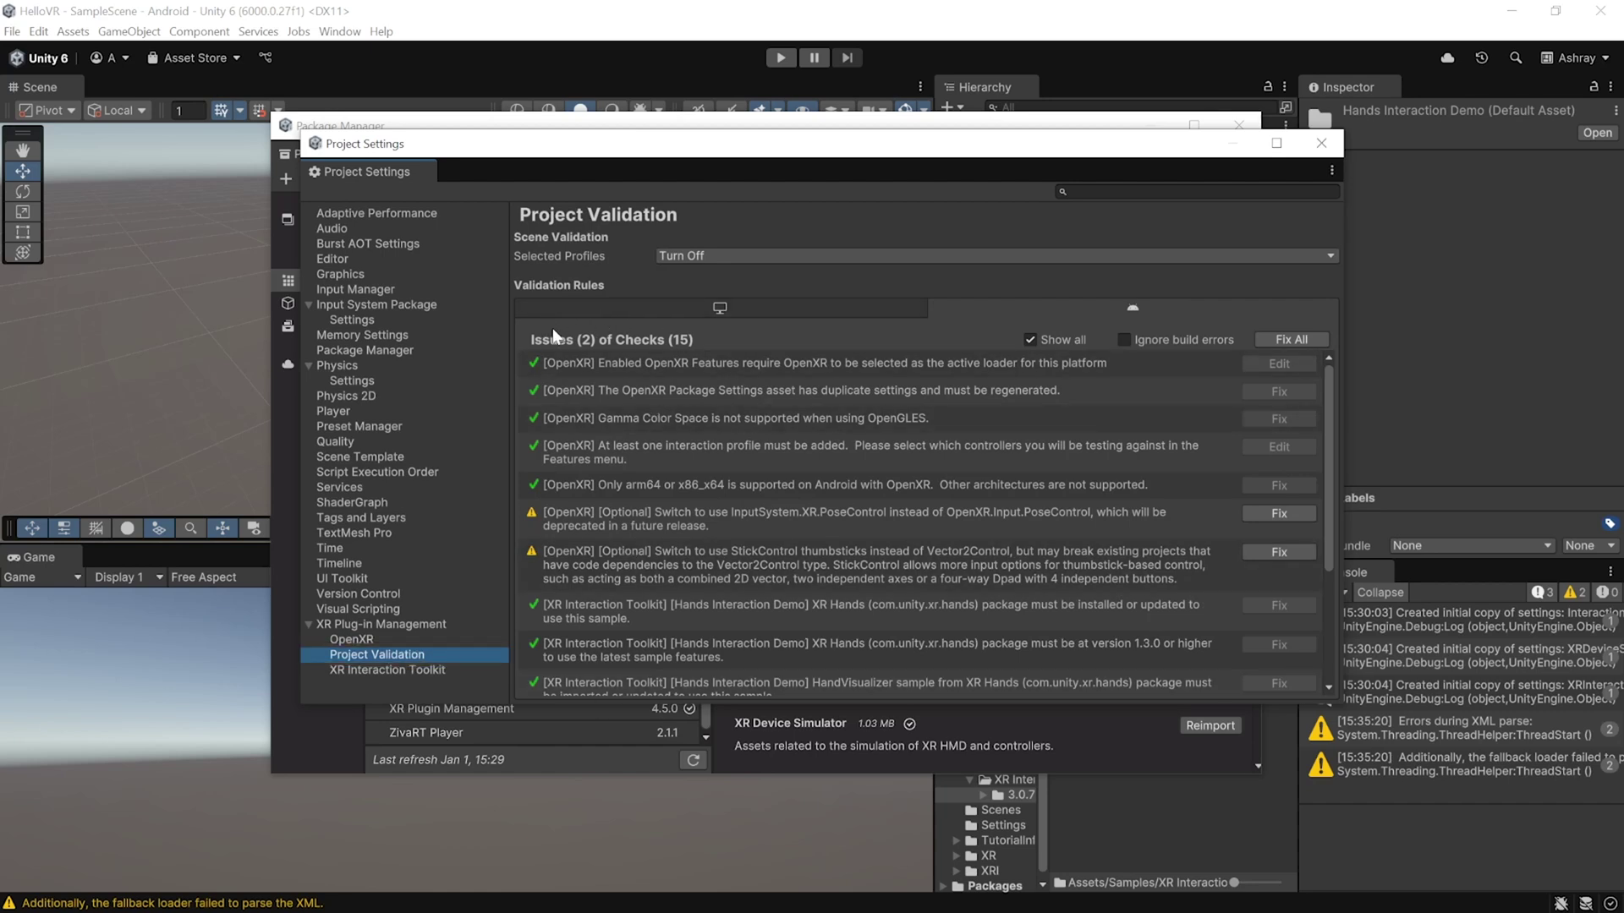
Fix all validation issues, keep Single Pass Instanced render mode, and close Project Settings.
{"action": "left_click", "coordinate": [1291, 342]}
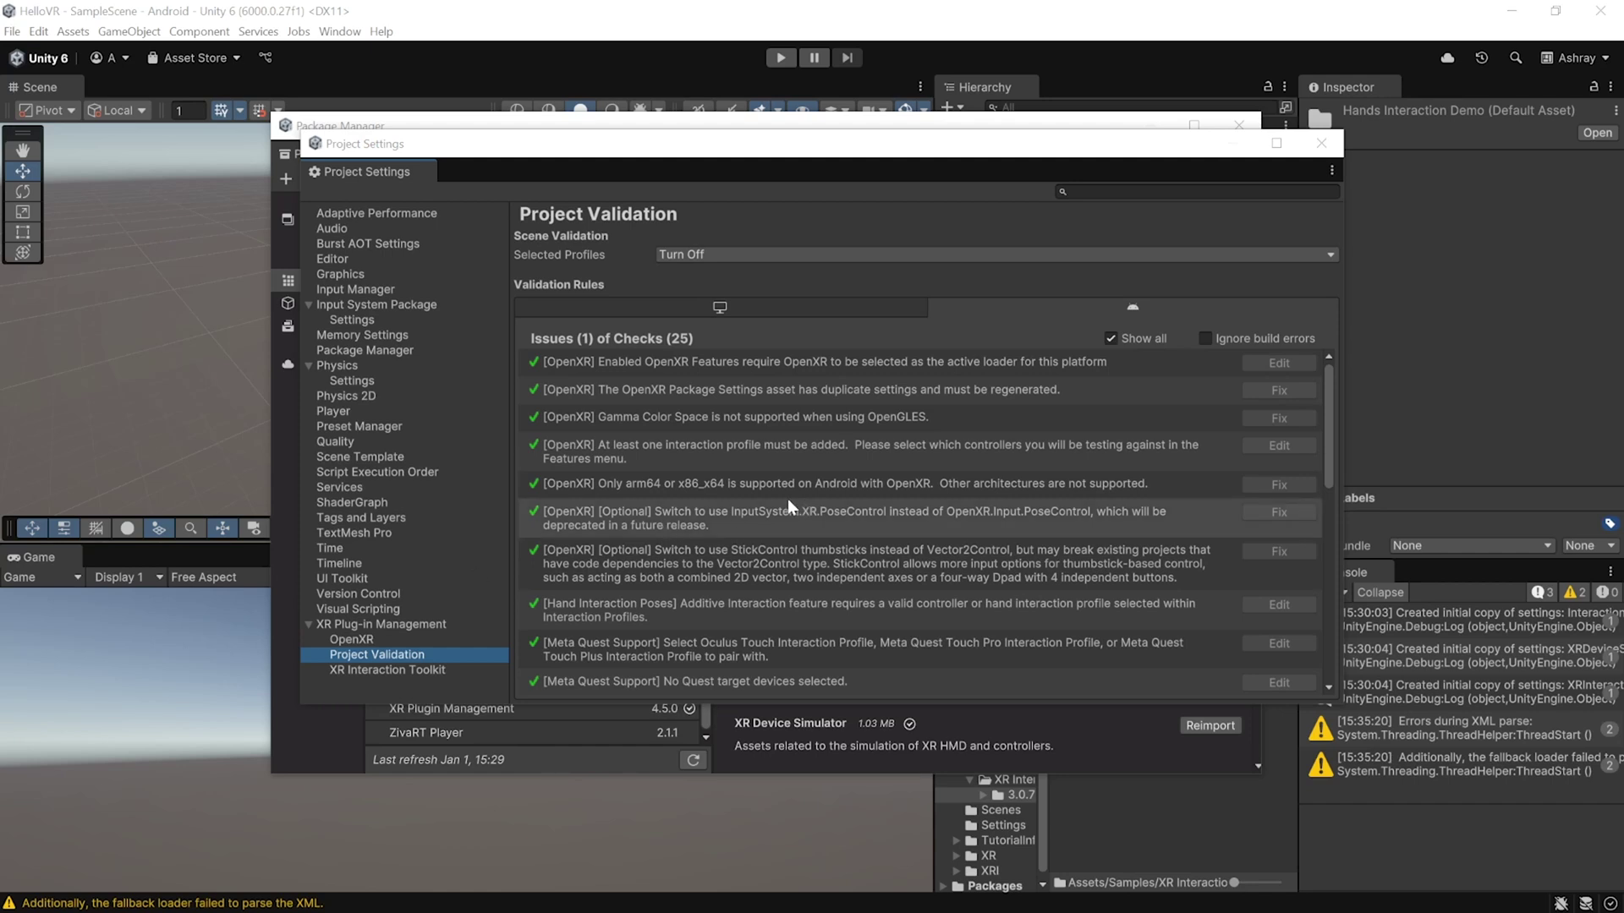
{"action": "left_click", "coordinate": [365, 641]}
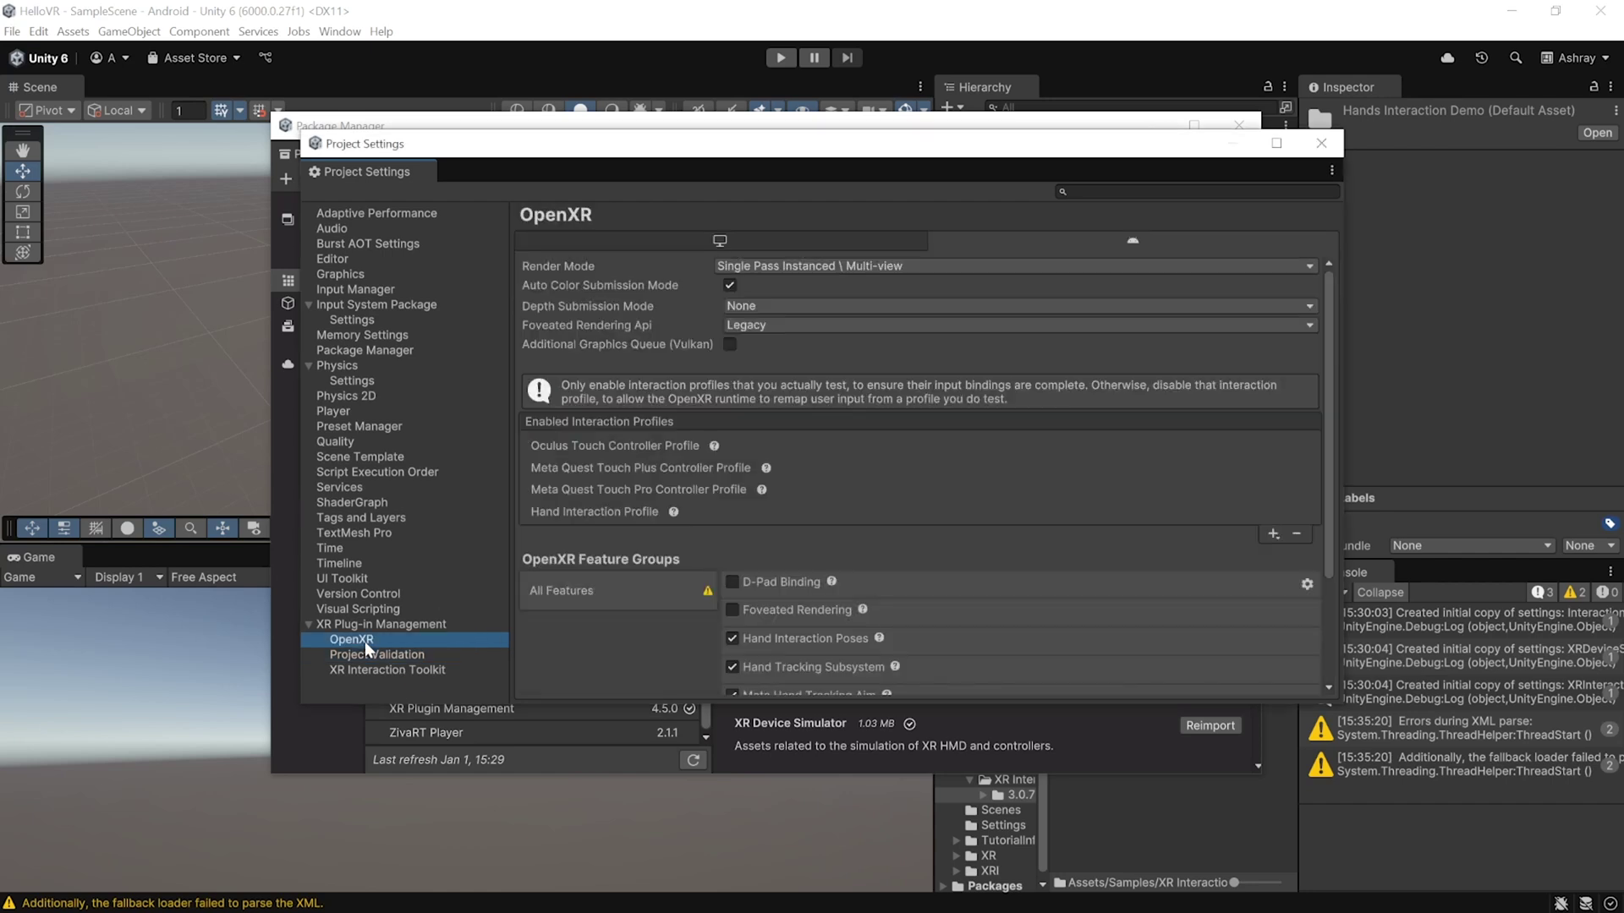
{"action": "left_click", "coordinate": [819, 262]}
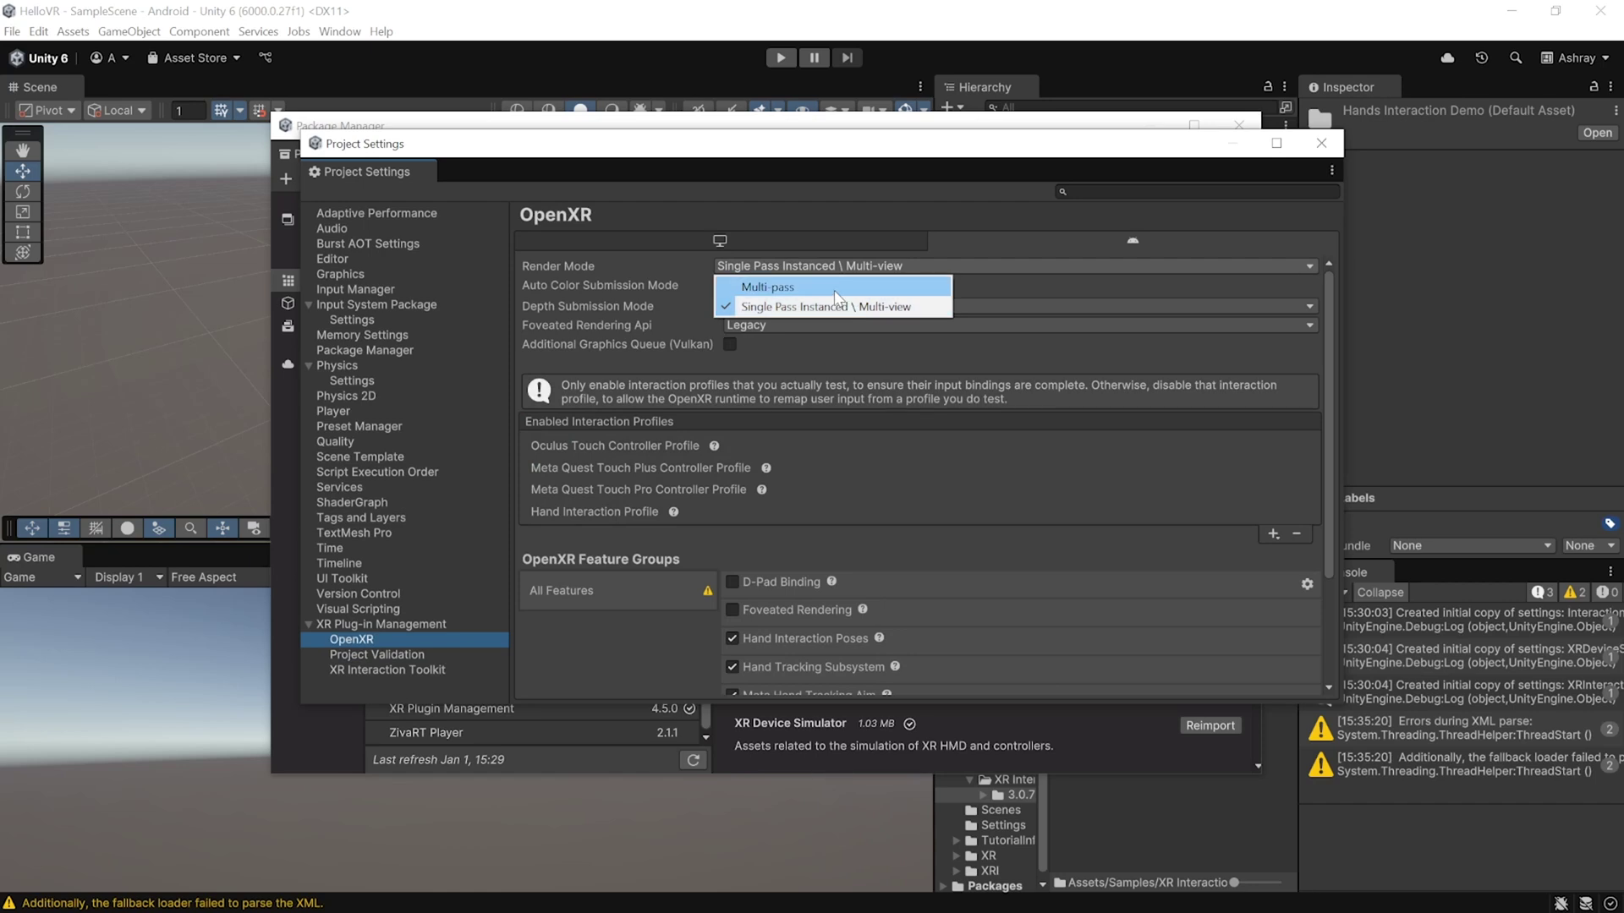
{"action": "left_click", "coordinate": [875, 357]}
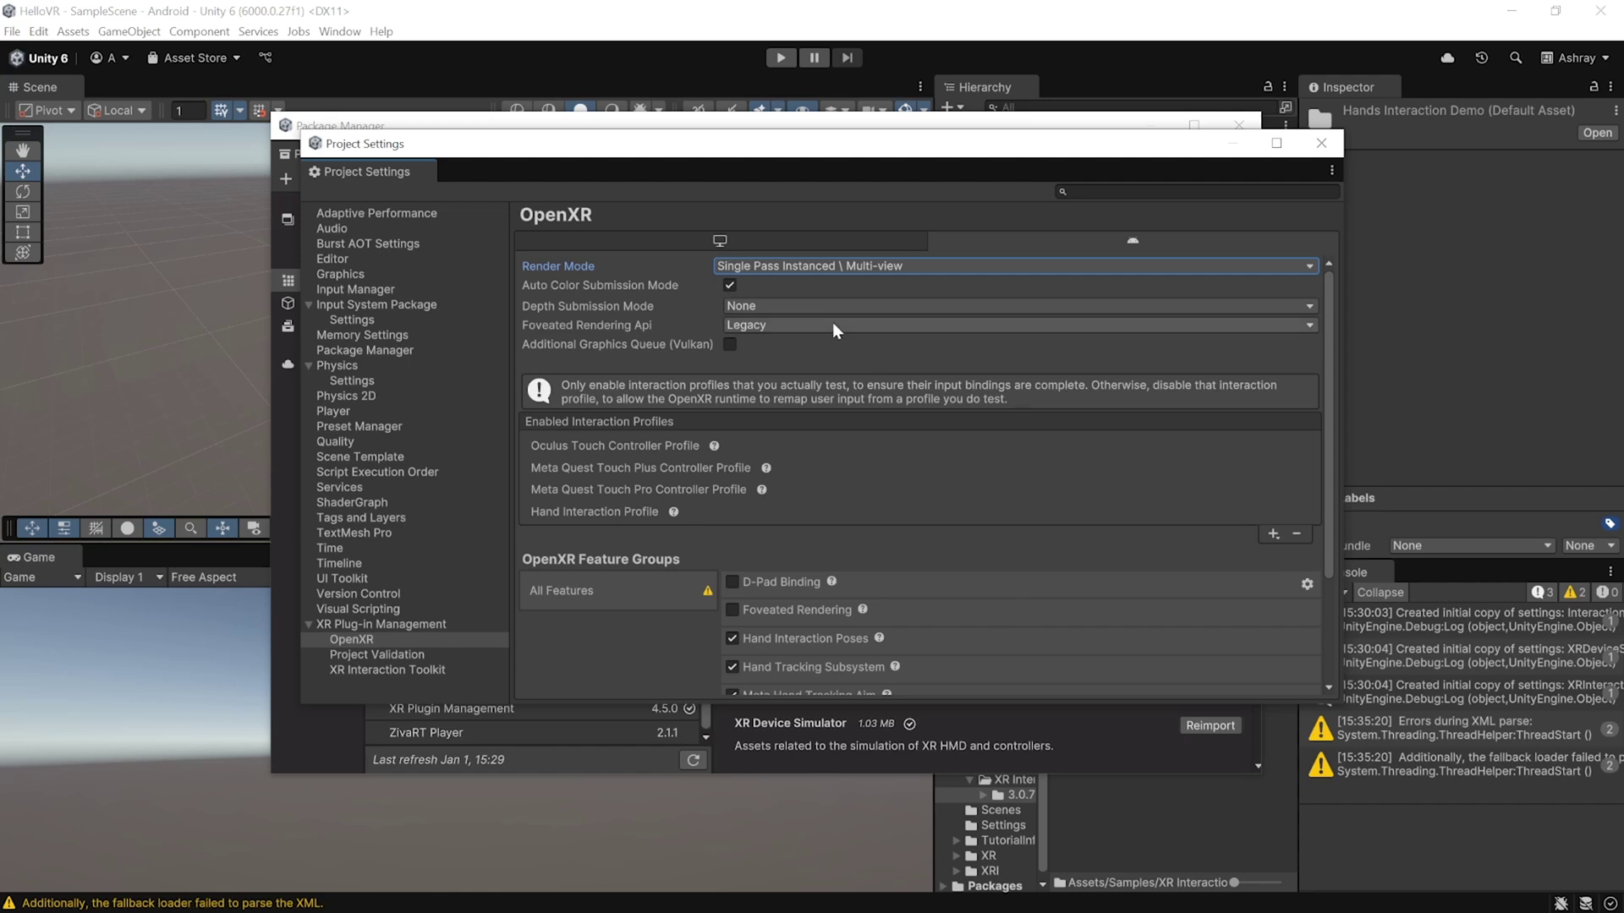
{"action": "left_click", "coordinate": [1321, 145]}
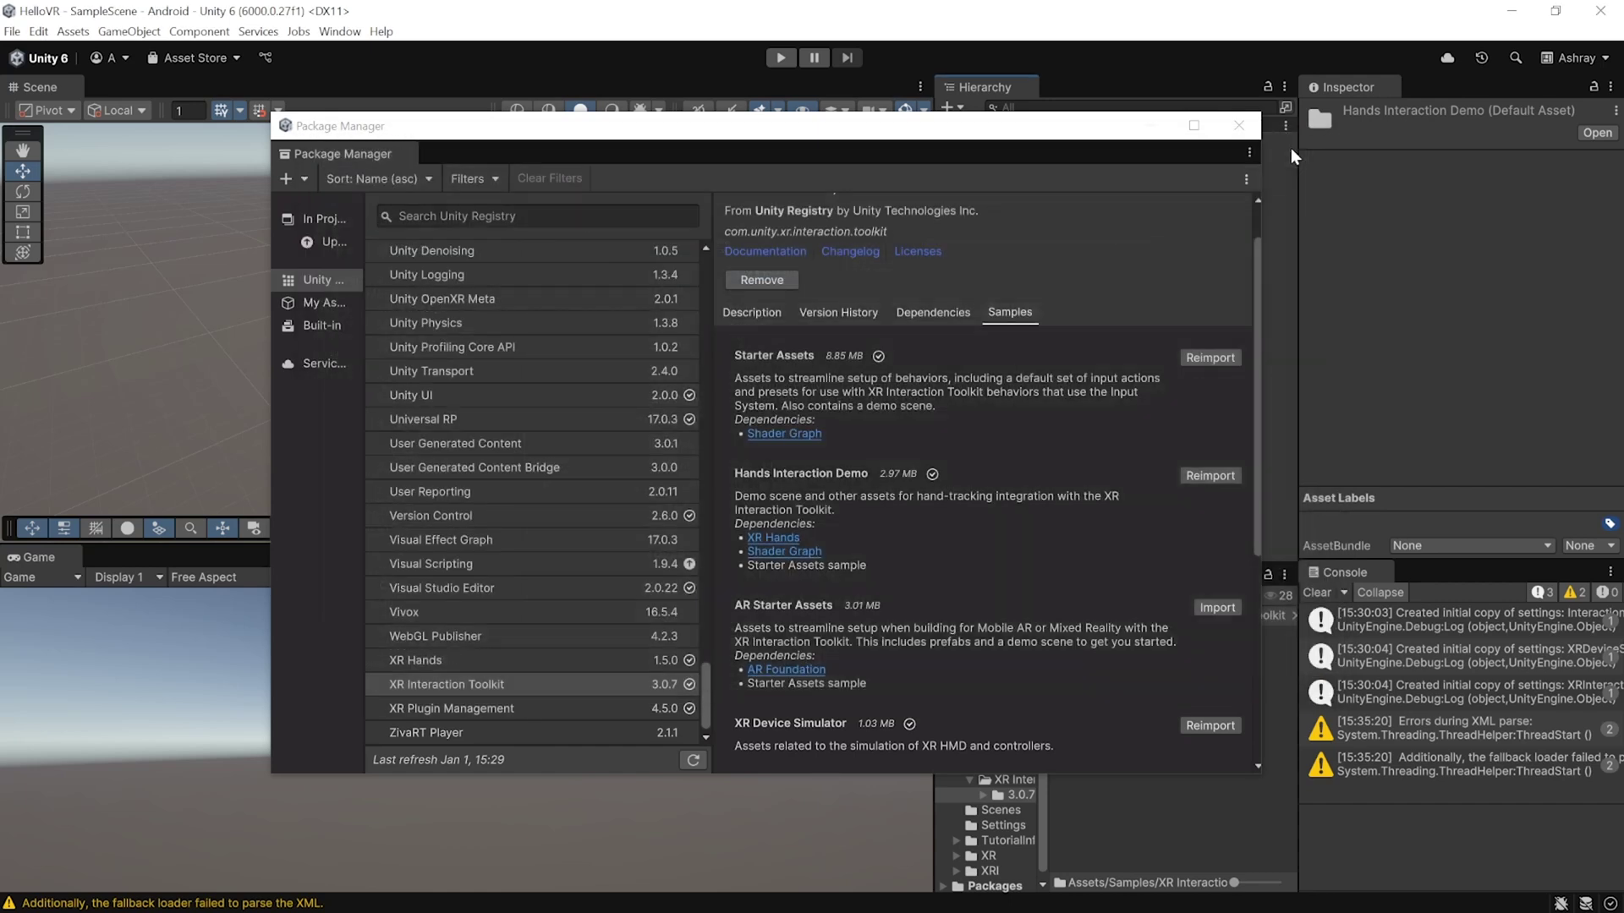
Delete the default Main Camera and Global Volume from the scene.
{"action": "left_click", "coordinate": [1249, 128]}
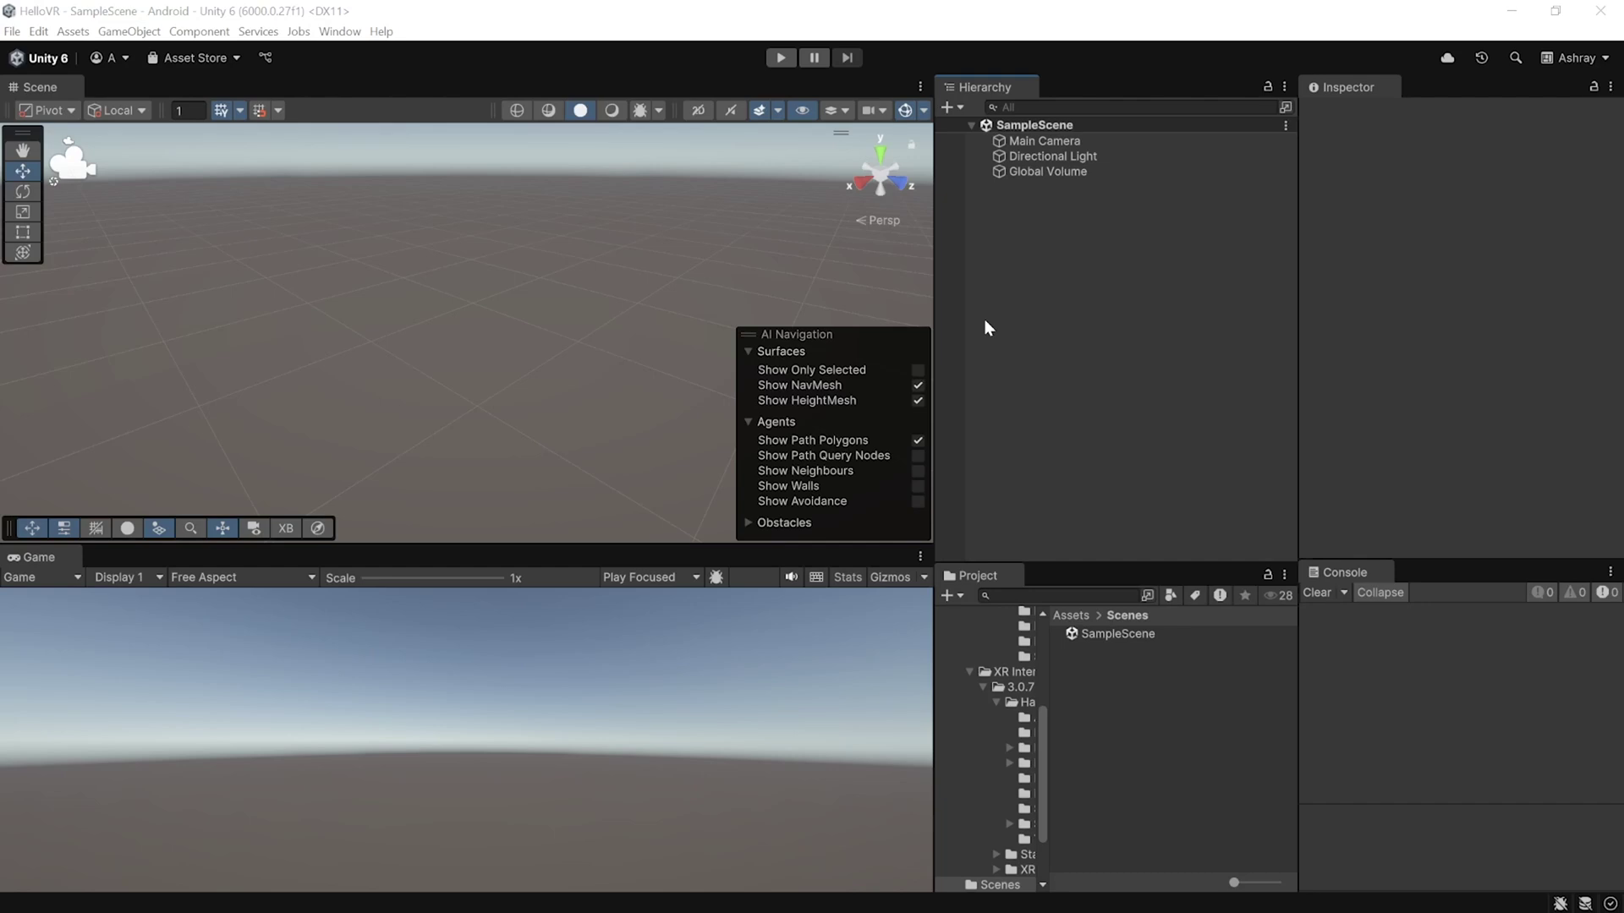
{"action": "left_click", "coordinate": [1055, 142]}
{"action": "key", "text": "Delete"}
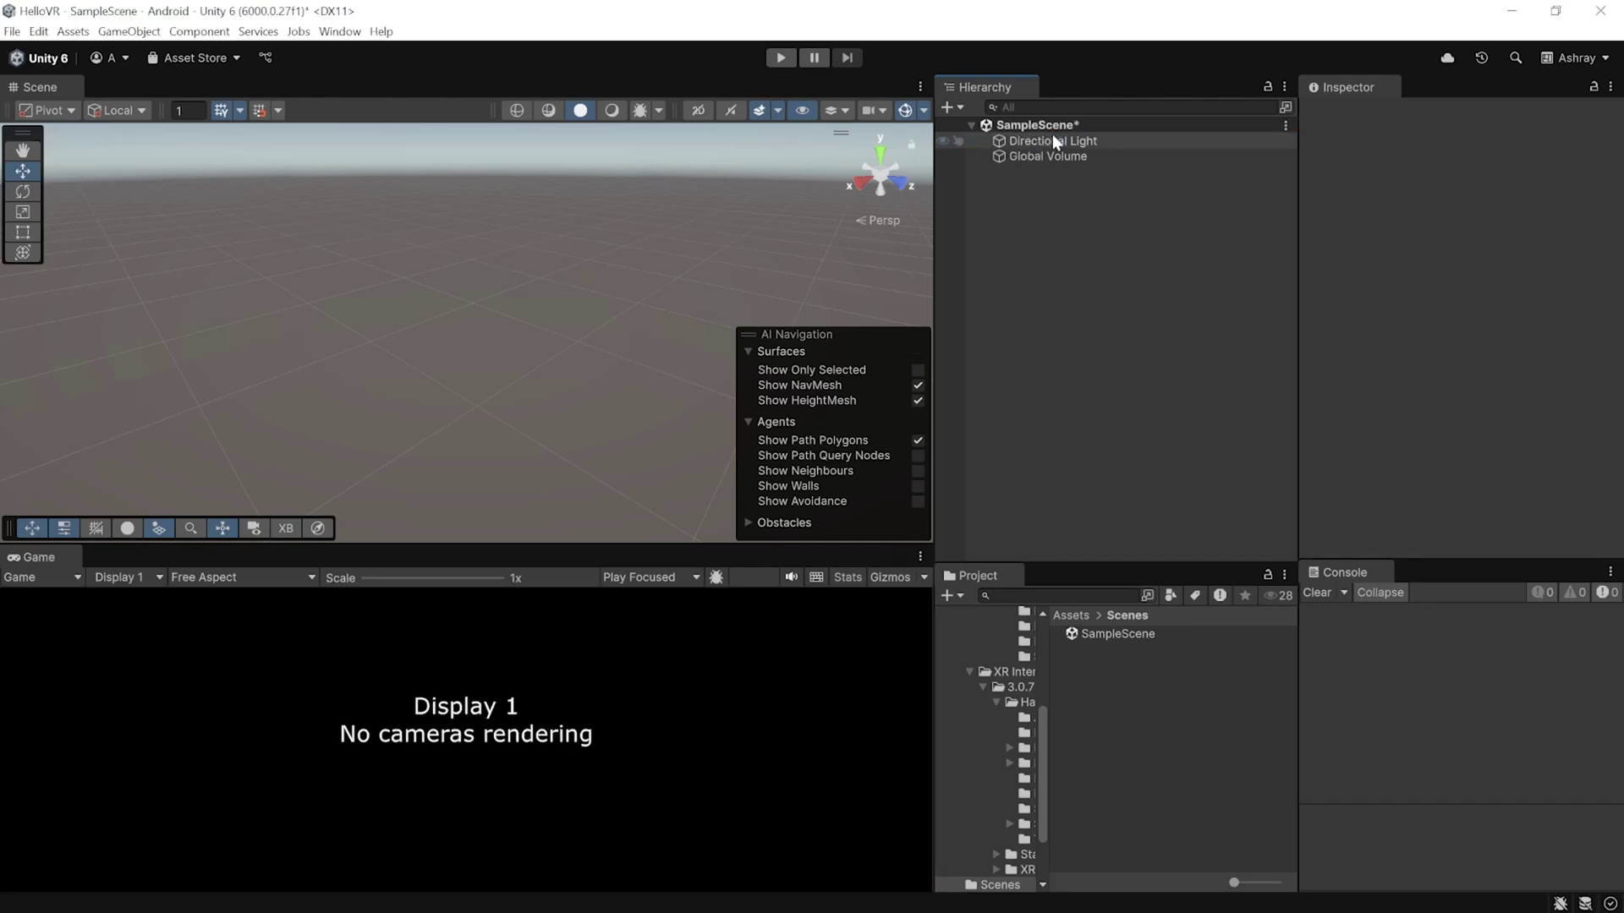
{"action": "left_click", "coordinate": [1030, 156]}
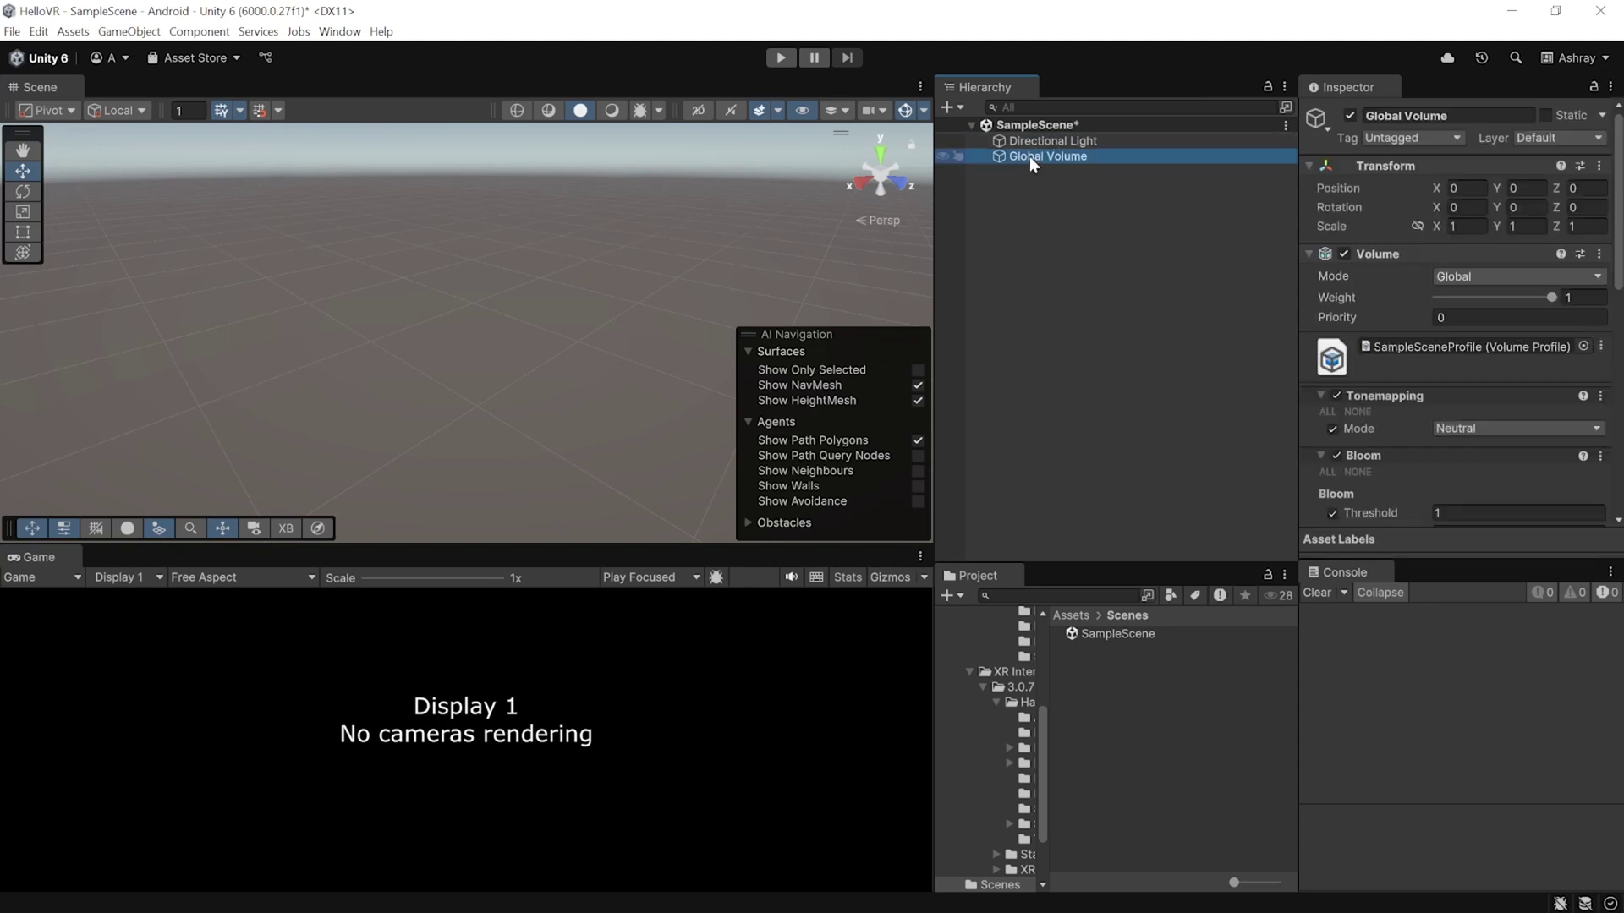
{"action": "key", "text": "Delete"}
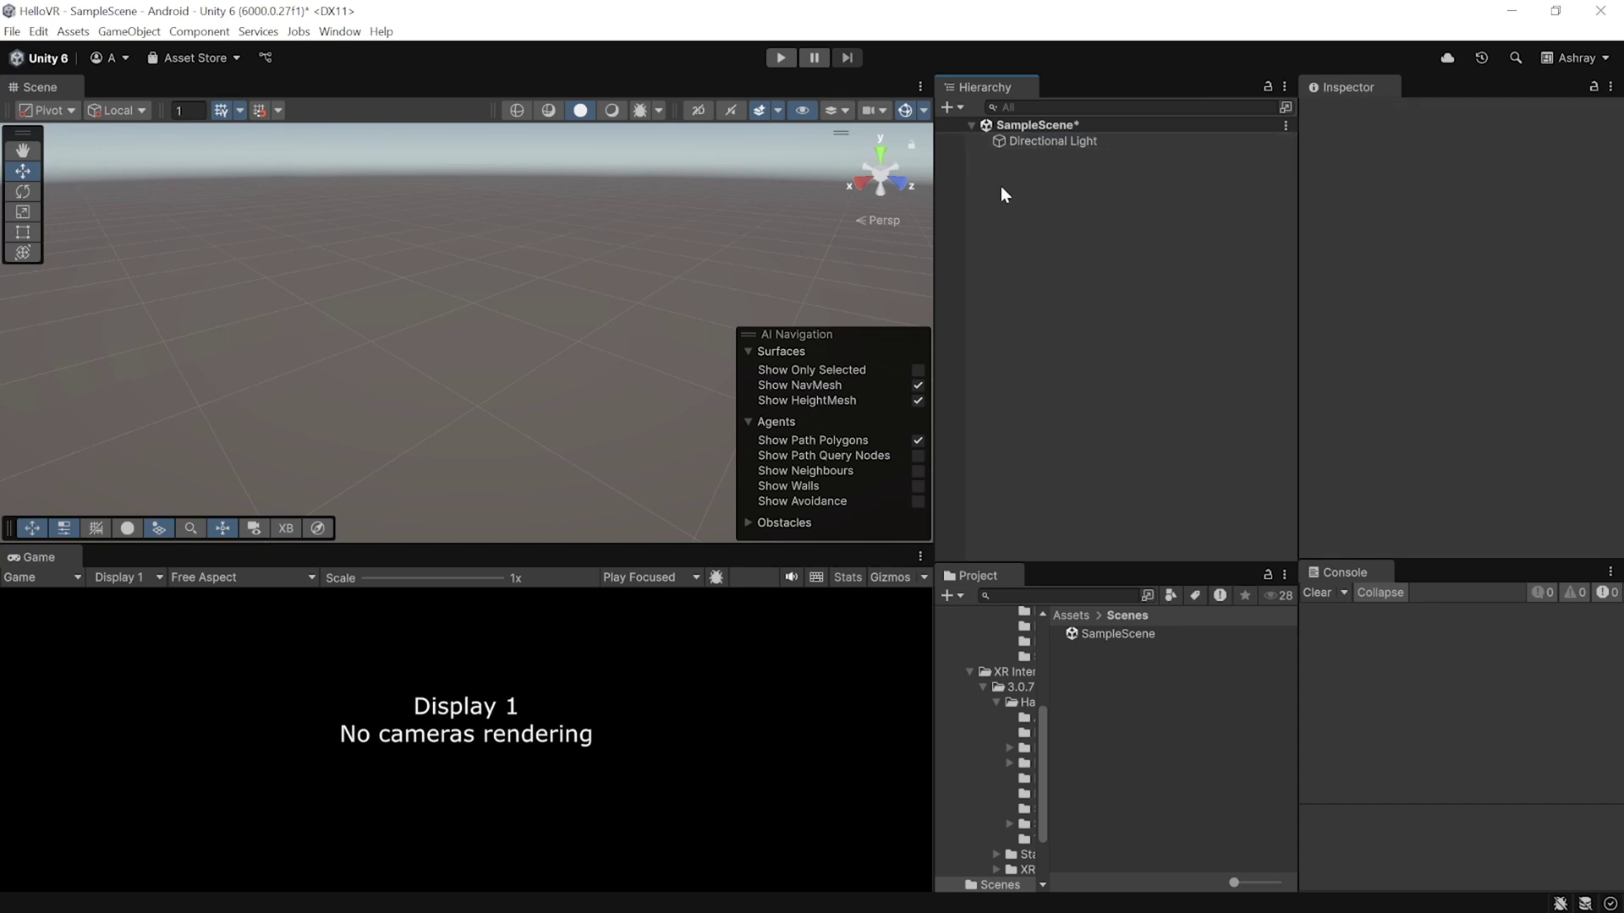
Add an XR Origin (VR) rig to the scene.
{"action": "right_click", "coordinate": [987, 166]}
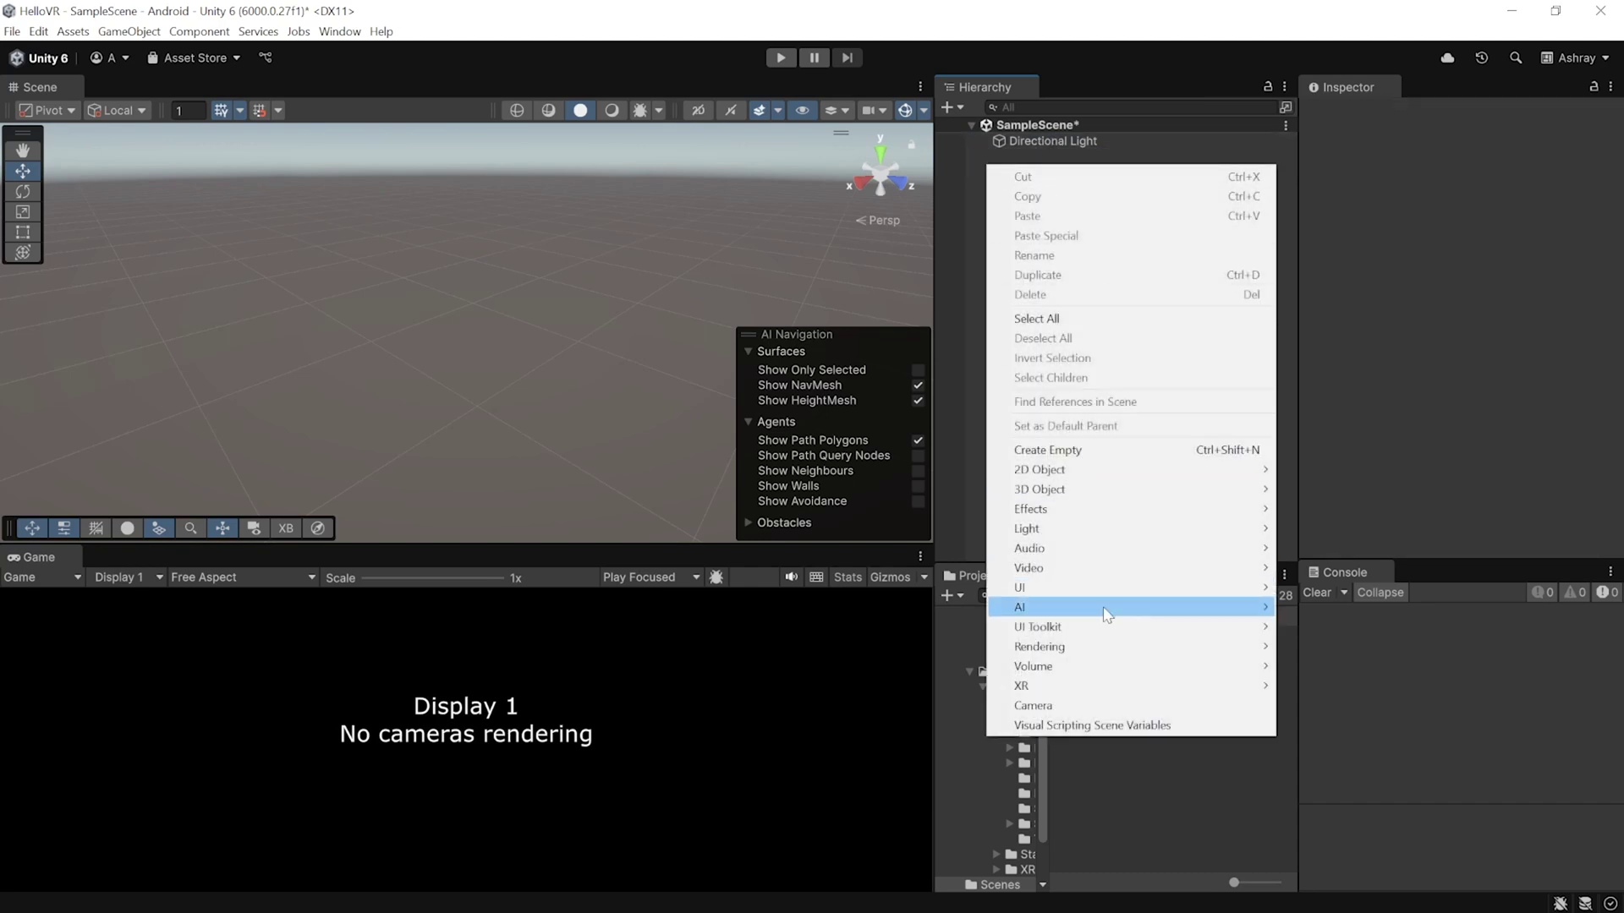
{"action": "mouse_move", "coordinate": [1082, 690]}
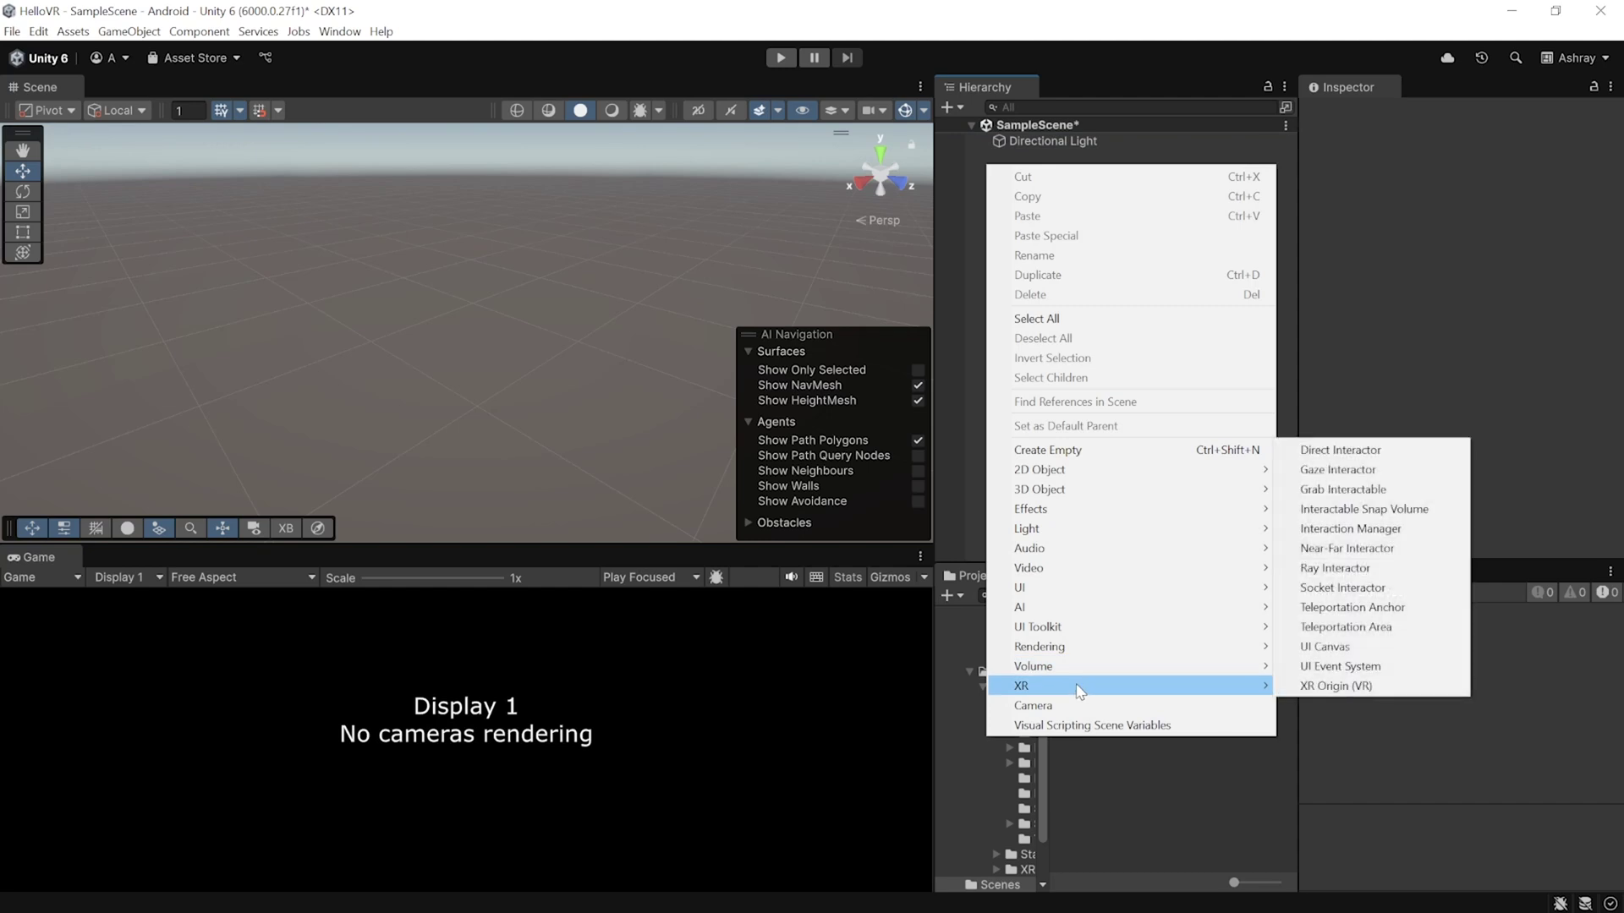
{"action": "left_click", "coordinate": [1367, 687]}
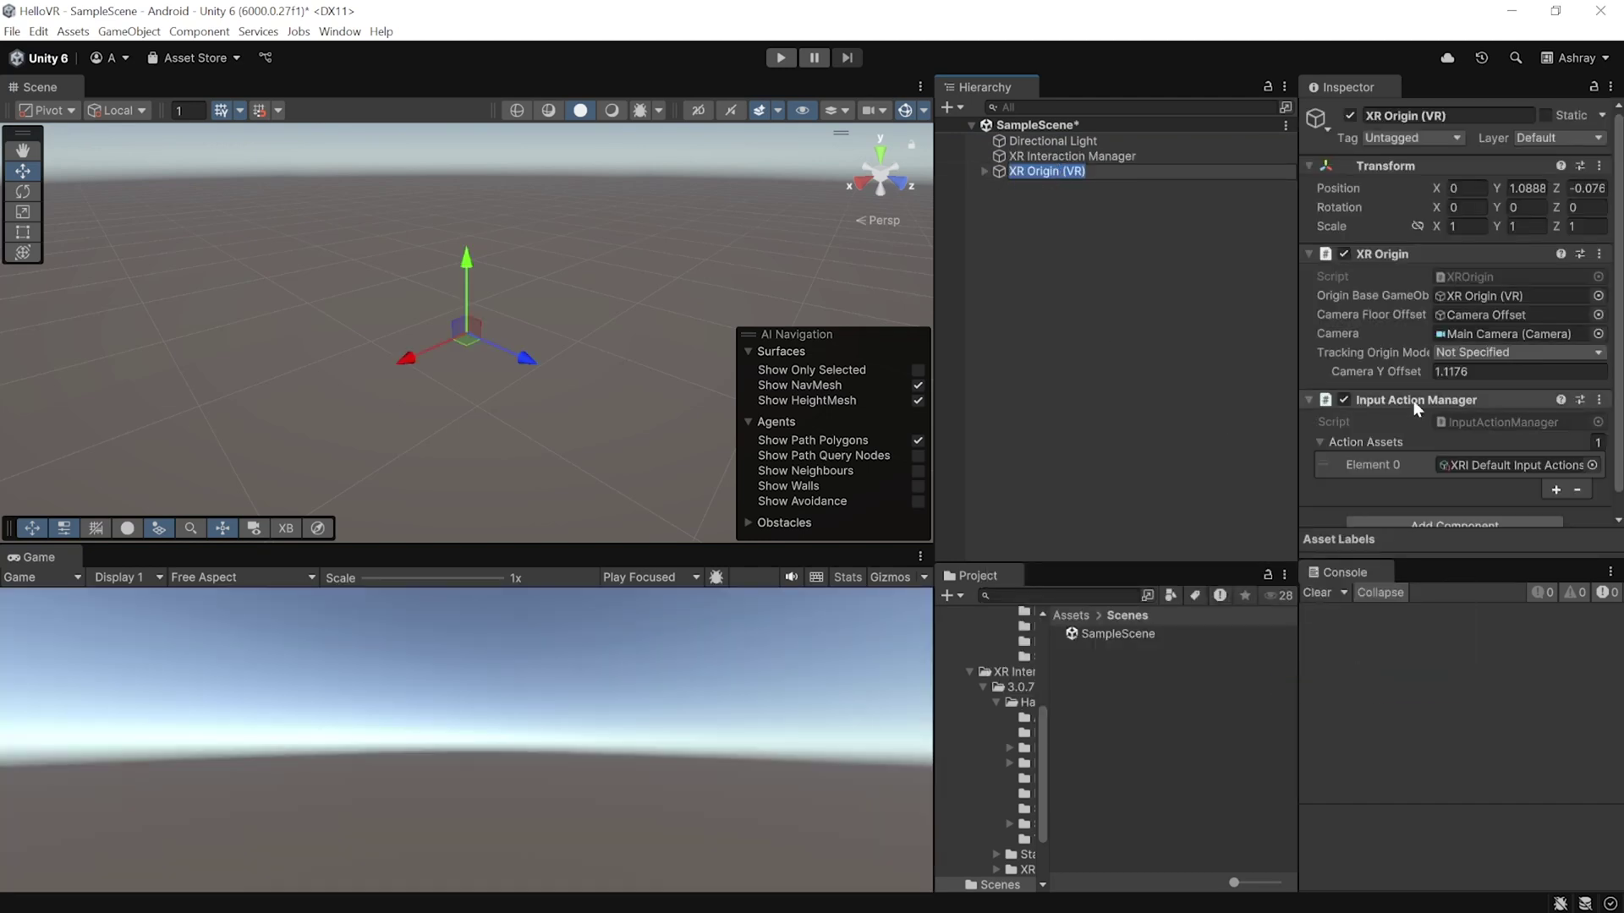
Expand XR Origin (VR) and Camera Offset and review Main Camera's Tracked Pose Driver (Input System).
{"action": "scroll", "coordinate": [1578, 288], "scroll_direction": "down", "scroll_amount": 1}
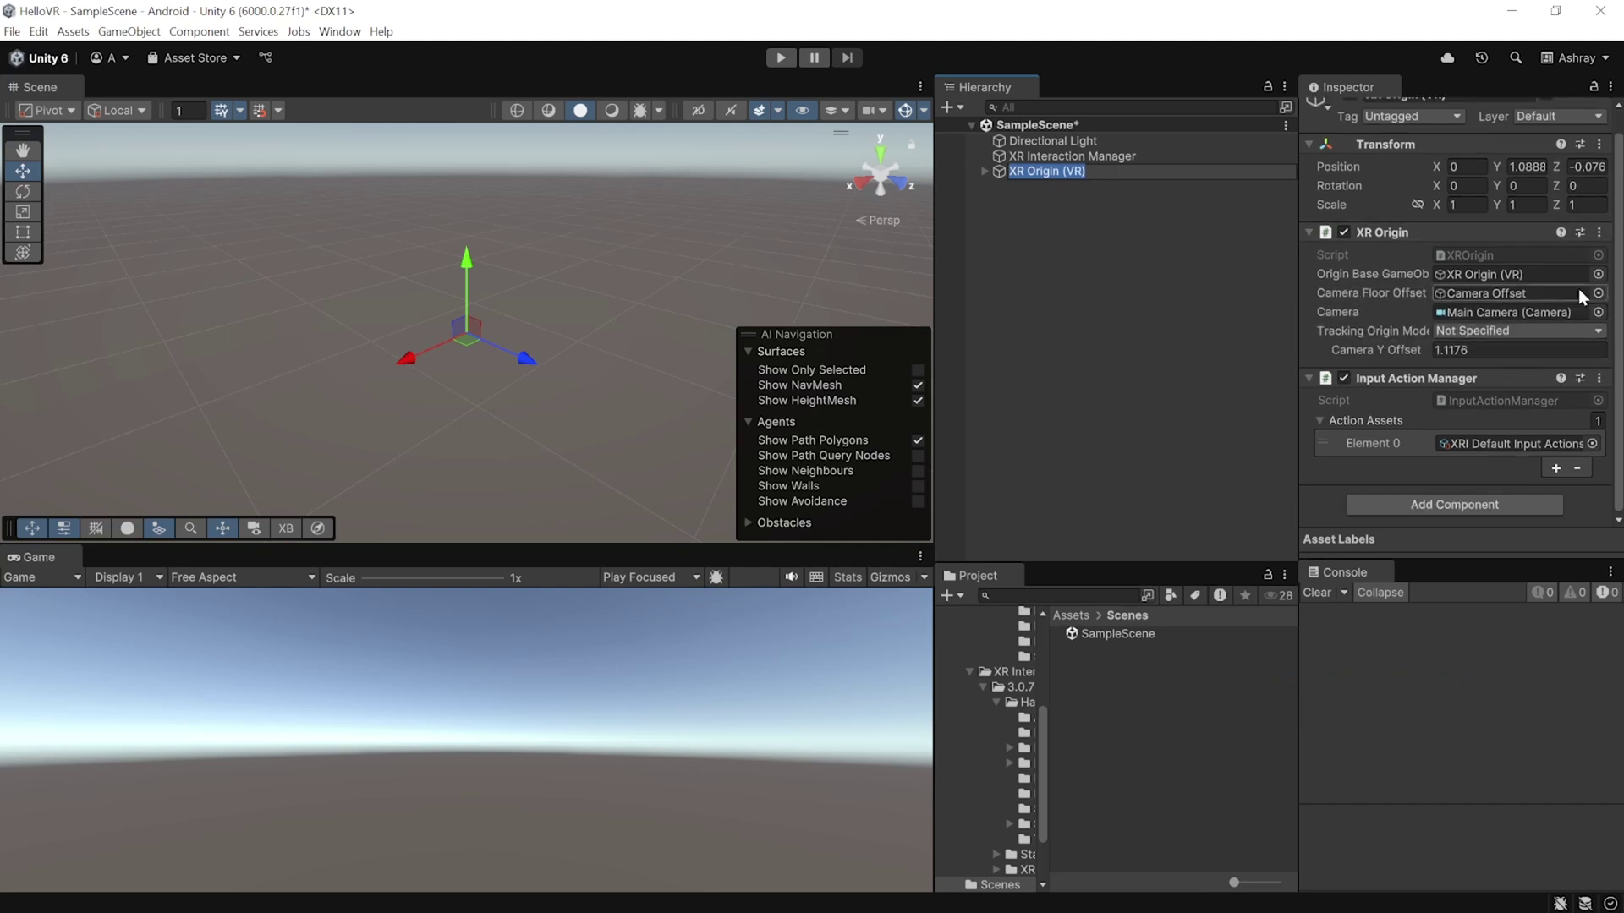
{"action": "left_click", "coordinate": [983, 171]}
{"action": "left_click", "coordinate": [983, 171]}
{"action": "left_click", "coordinate": [998, 186]}
{"action": "left_click", "coordinate": [1049, 203]}
{"action": "scroll", "coordinate": [1605, 389], "scroll_direction": "down", "scroll_amount": 5}
{"action": "scroll", "coordinate": [1605, 384], "scroll_direction": "down", "scroll_amount": 3}
{"action": "scroll", "coordinate": [1586, 275], "scroll_direction": "up", "scroll_amount": 10}
{"action": "scroll", "coordinate": [1502, 313], "scroll_direction": "down", "scroll_amount": 15}
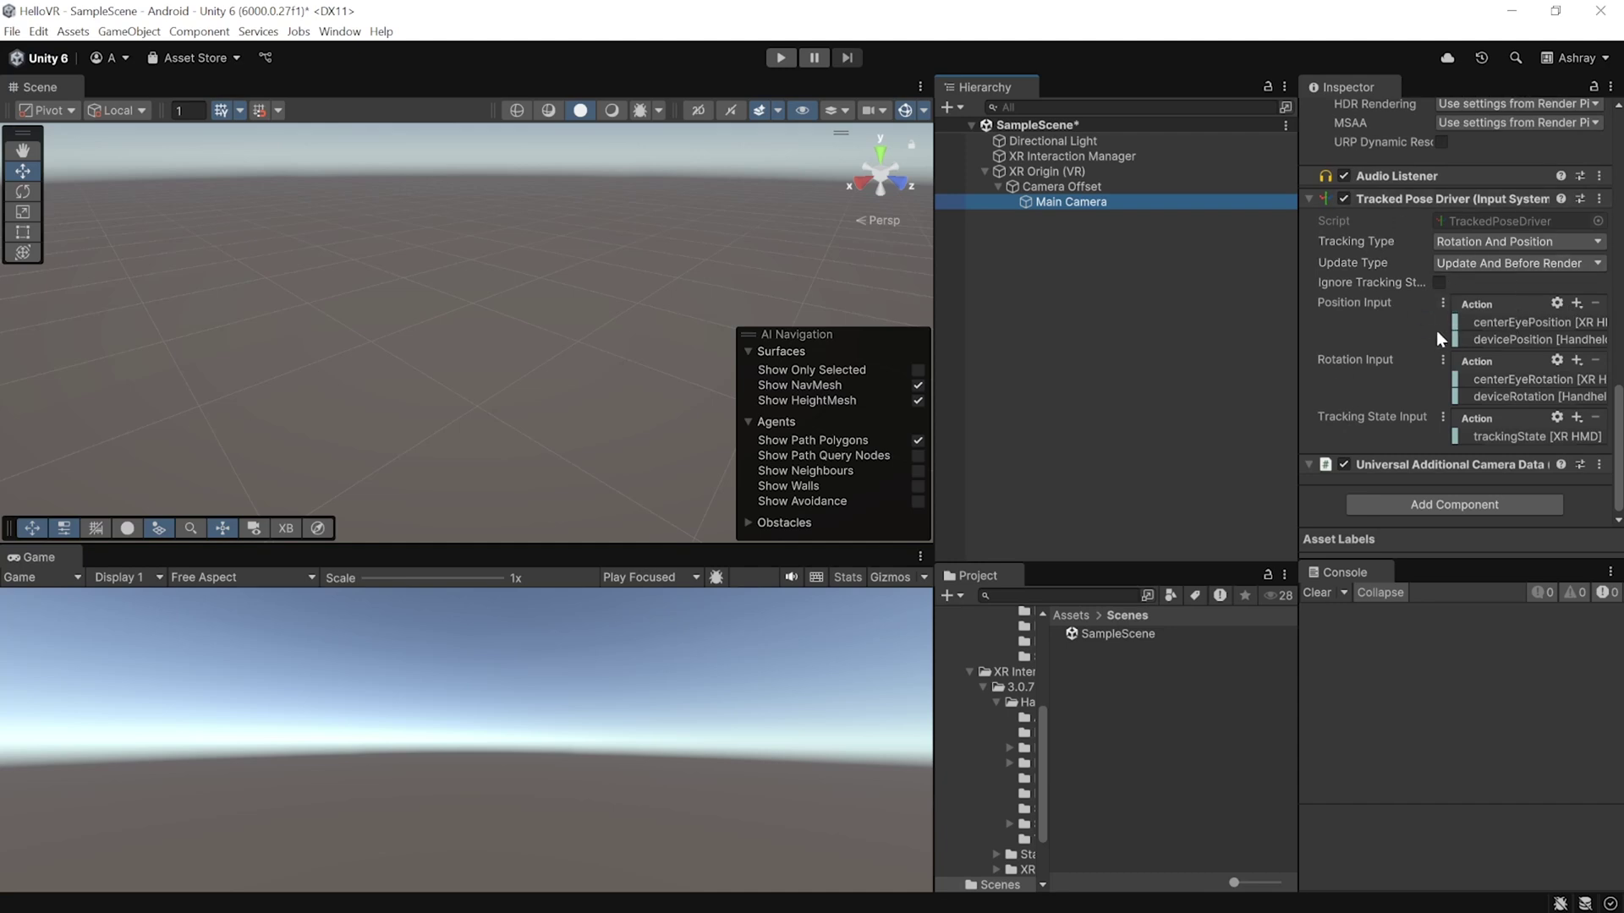
Create LeftController and RightController under Camera Offset, both with a Tracked Pose Driver (Input System).
{"action": "right_click", "coordinate": [1033, 185]}
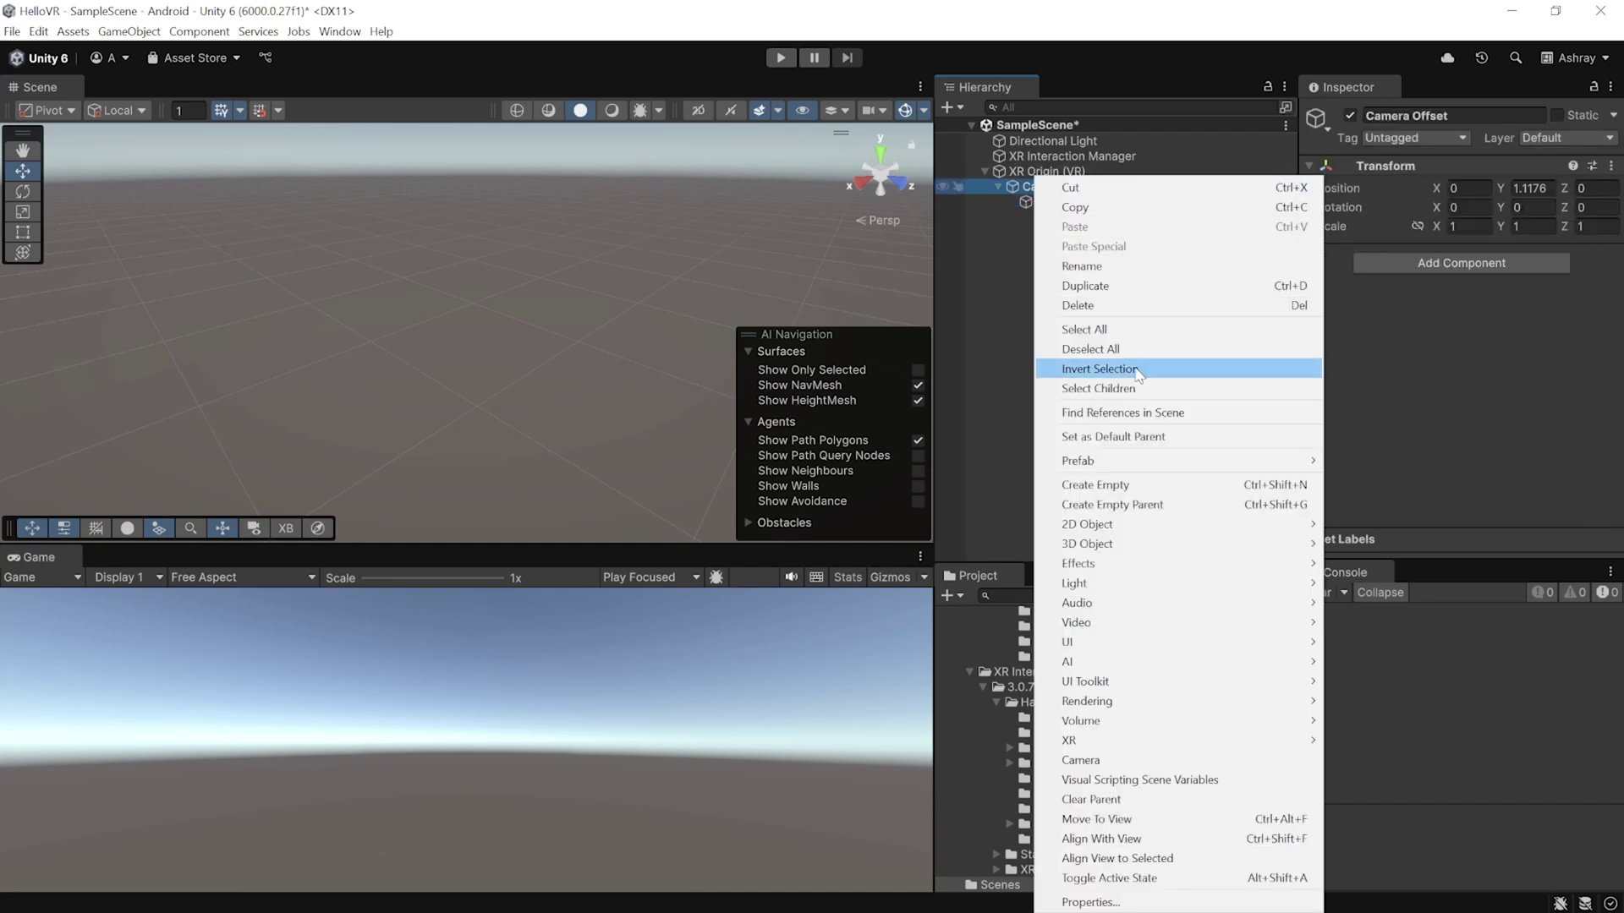
{"action": "left_click", "coordinate": [1133, 488]}
{"action": "type", "text": "LeftController"}
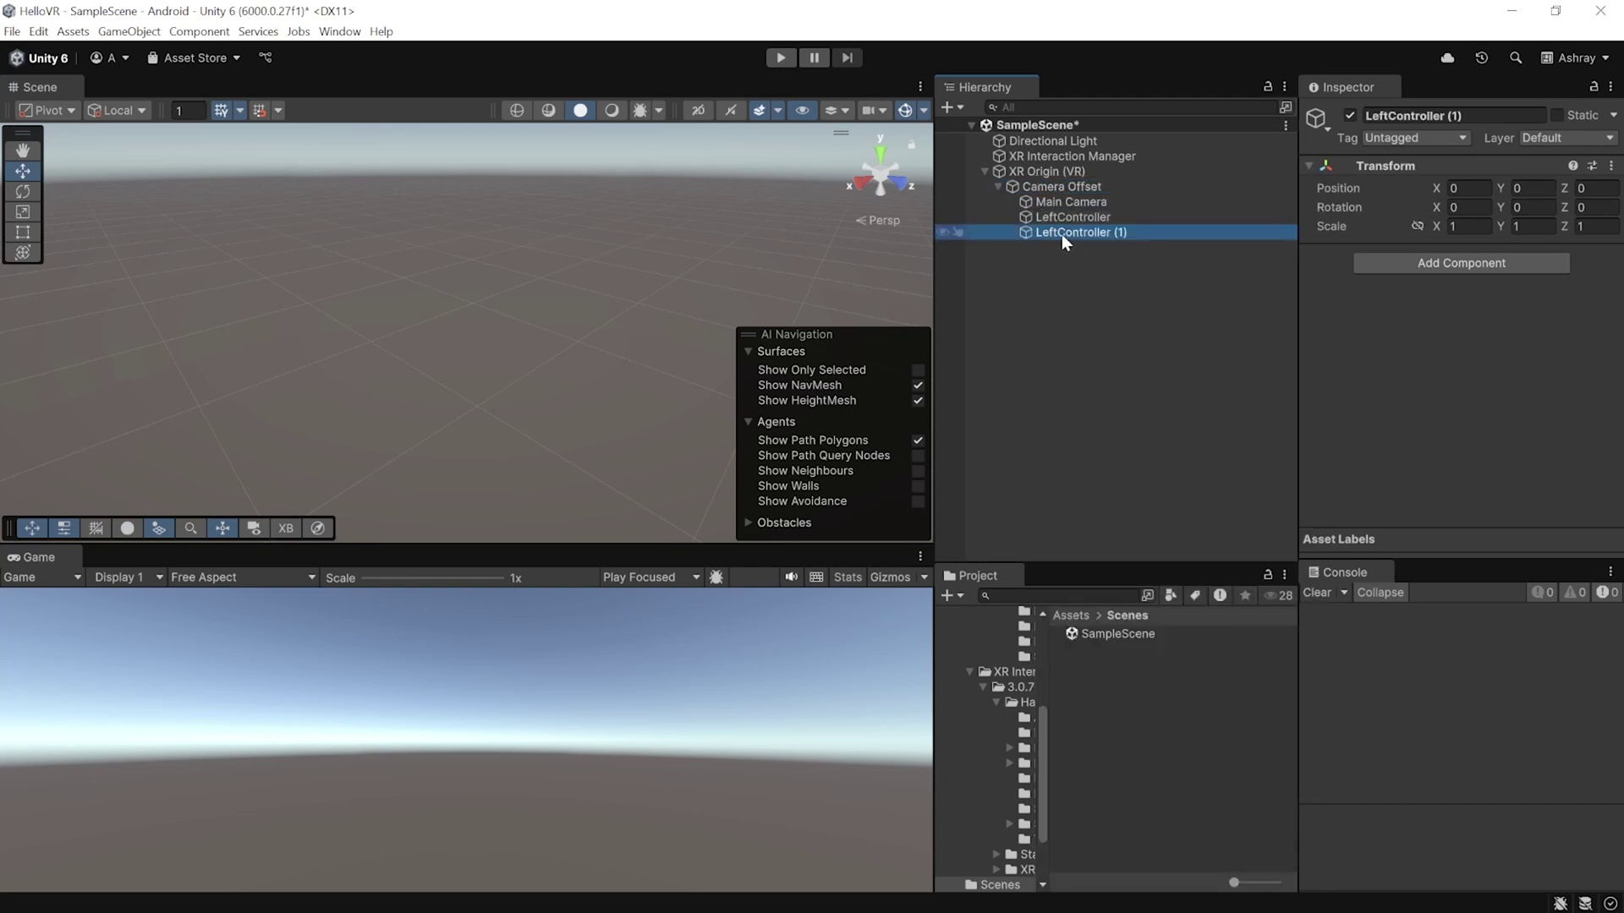
{"action": "left_click", "coordinate": [1091, 218], "text": "shift"}
{"action": "left_click", "coordinate": [1460, 263]}
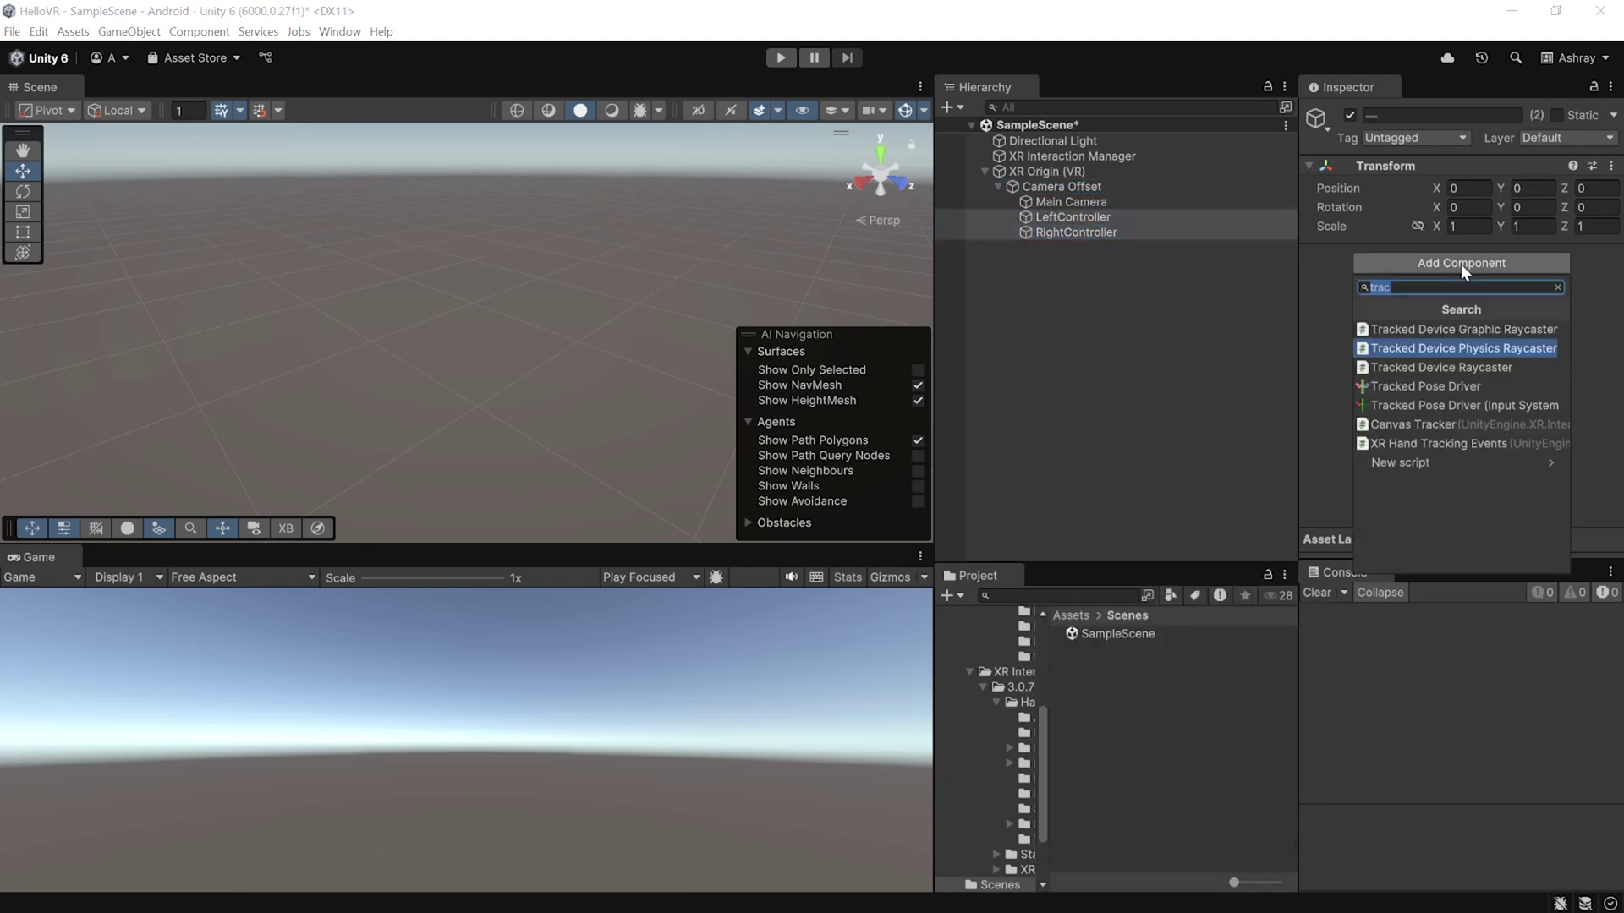
{"action": "left_click", "coordinate": [1519, 407]}
{"action": "left_click", "coordinate": [1064, 215]}
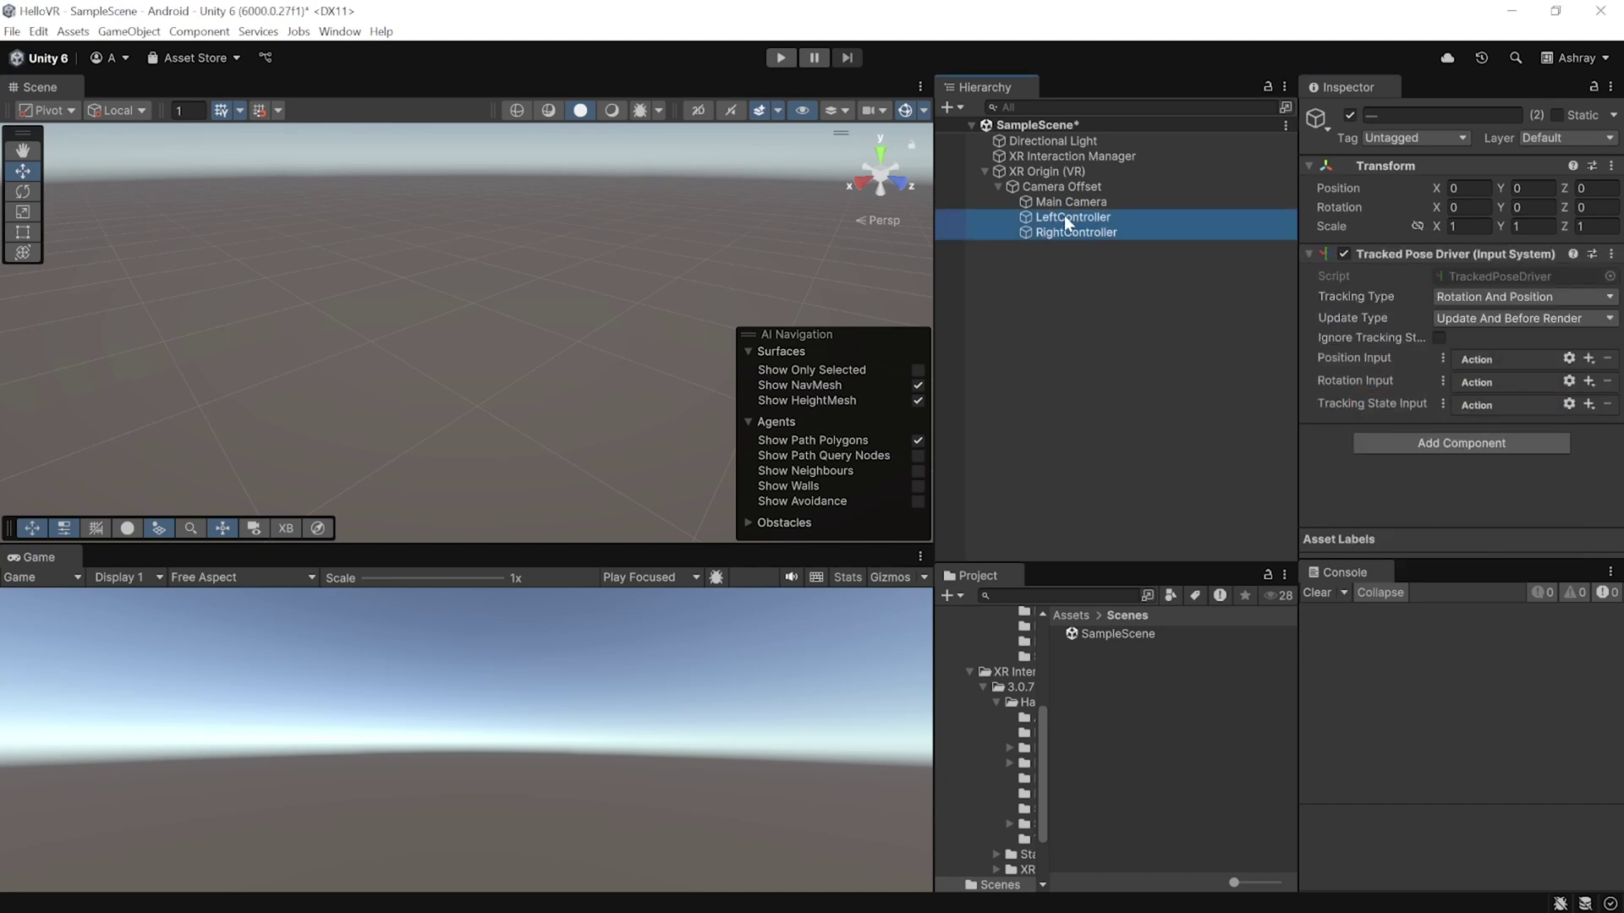
Set LeftController's Position, Rotation and Tracking State inputs to Use Reference.
{"action": "left_click", "coordinate": [1441, 358]}
{"action": "left_click", "coordinate": [1451, 379]}
{"action": "left_click", "coordinate": [1443, 379]}
{"action": "left_click", "coordinate": [1451, 398]}
{"action": "left_click", "coordinate": [1443, 399]}
{"action": "left_click", "coordinate": [1456, 418]}
Assign XRI Left/Position, XRI Left/Rotation and XRI Left/Tracking State to LeftController's pose driver.
{"action": "left_click", "coordinate": [1609, 359]}
{"action": "type", "text": "position"}
{"action": "scroll", "coordinate": [1485, 559], "scroll_direction": "down", "scroll_amount": 4}
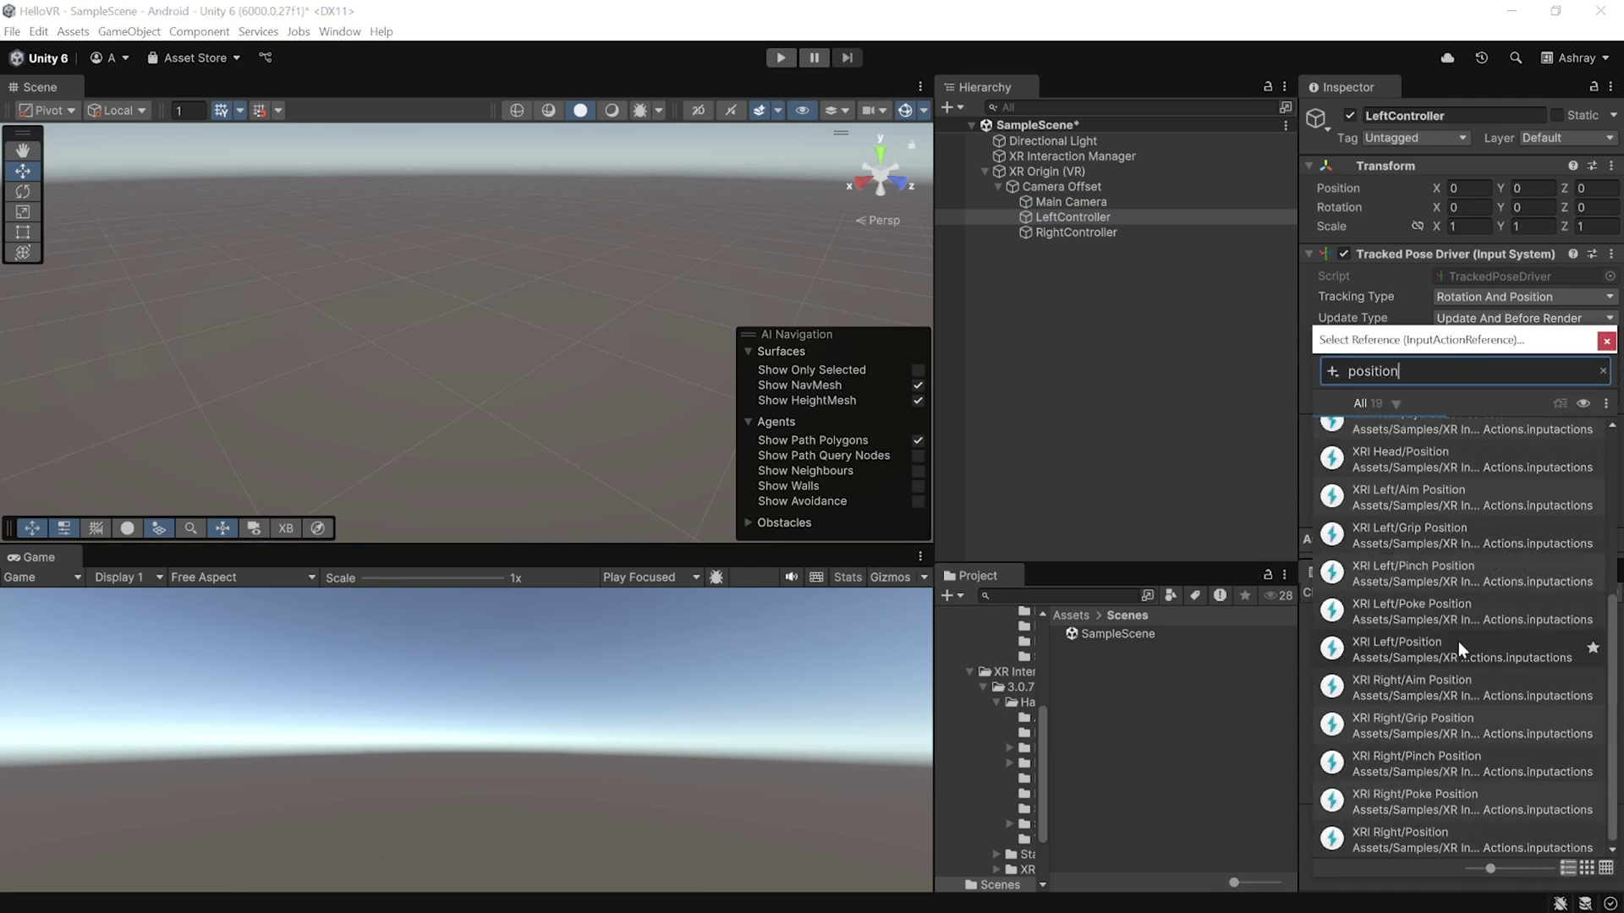
{"action": "left_click", "coordinate": [1489, 652]}
{"action": "double_click", "coordinate": [1489, 652]}
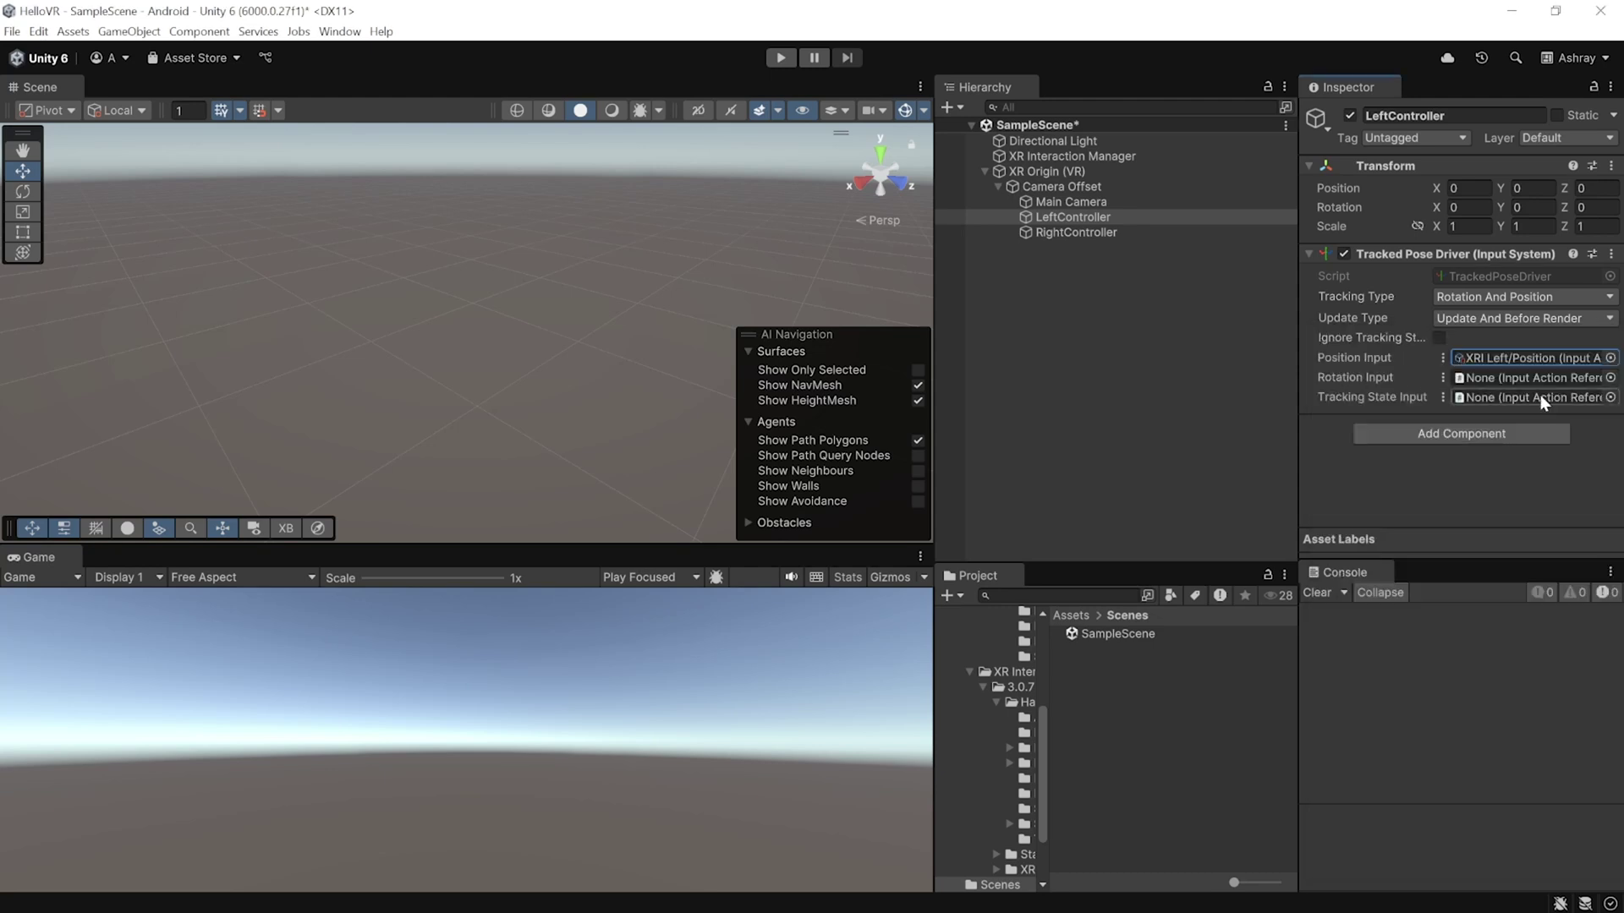
{"action": "left_click", "coordinate": [1611, 378]}
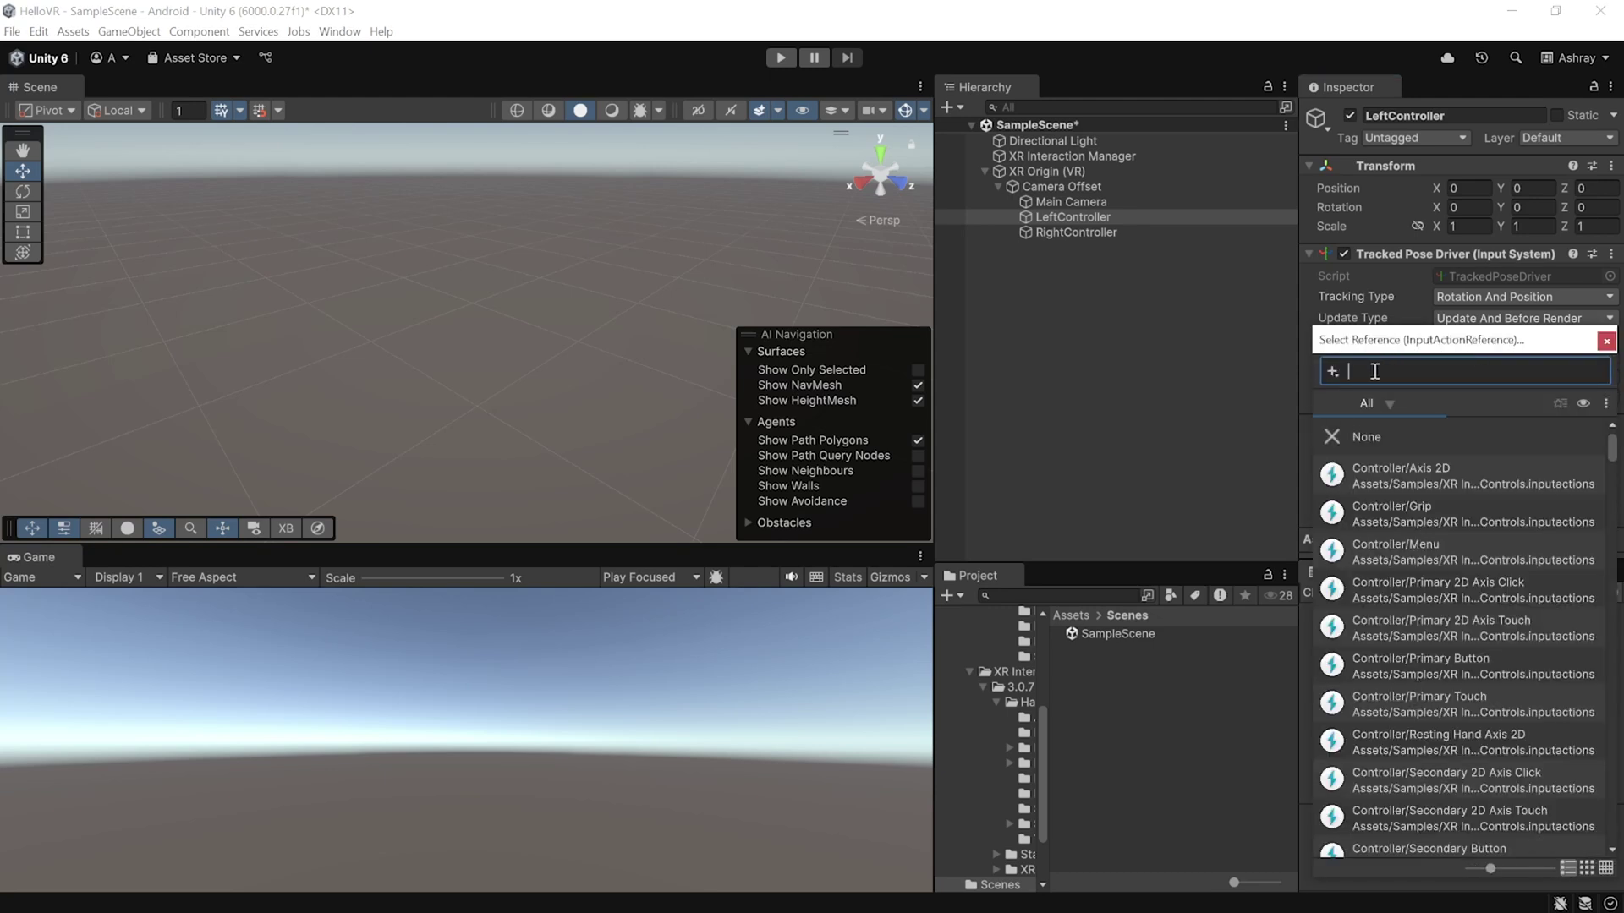
{"action": "type", "text": "rotation"}
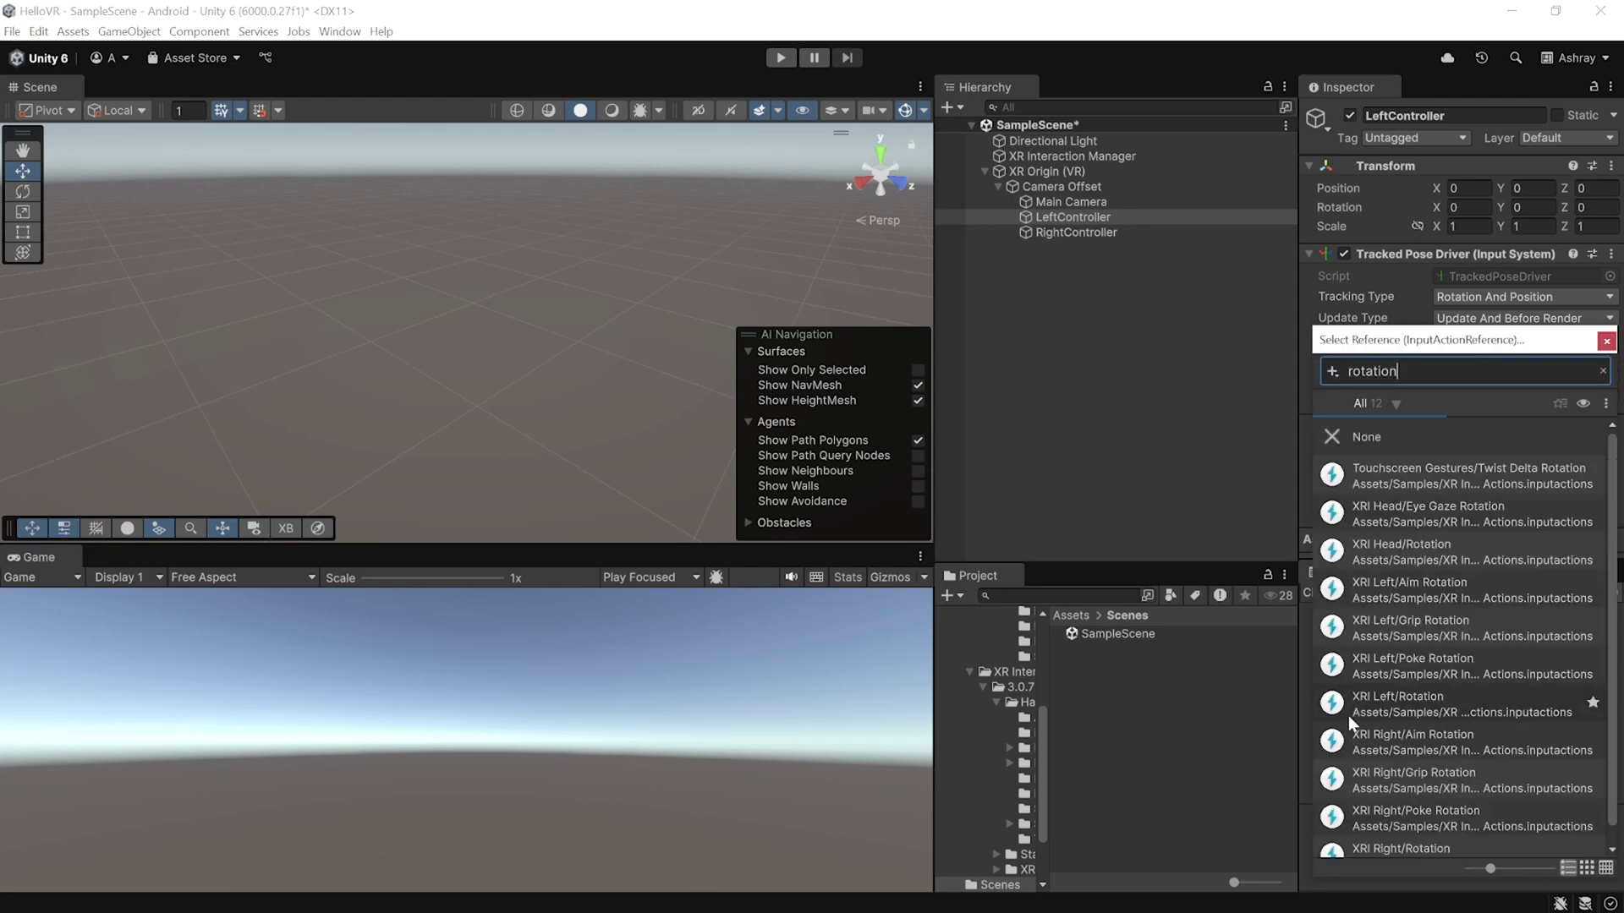
{"action": "left_click", "coordinate": [1511, 709]}
{"action": "double_click", "coordinate": [1510, 708]}
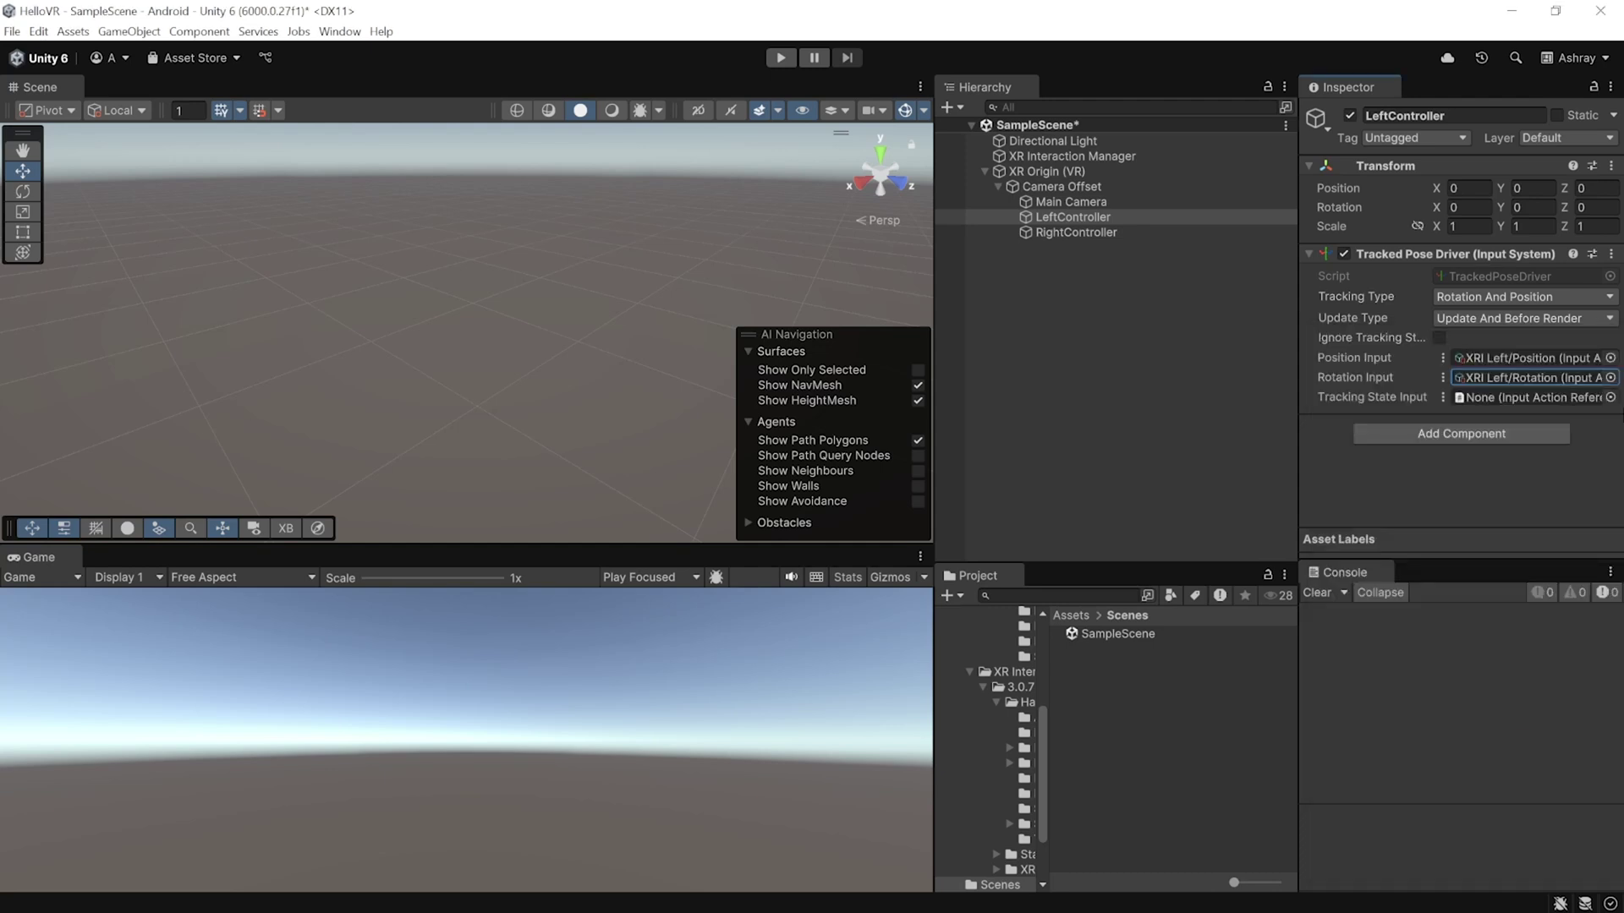
{"action": "left_click", "coordinate": [1610, 397]}
{"action": "double_click", "coordinate": [1437, 427]}
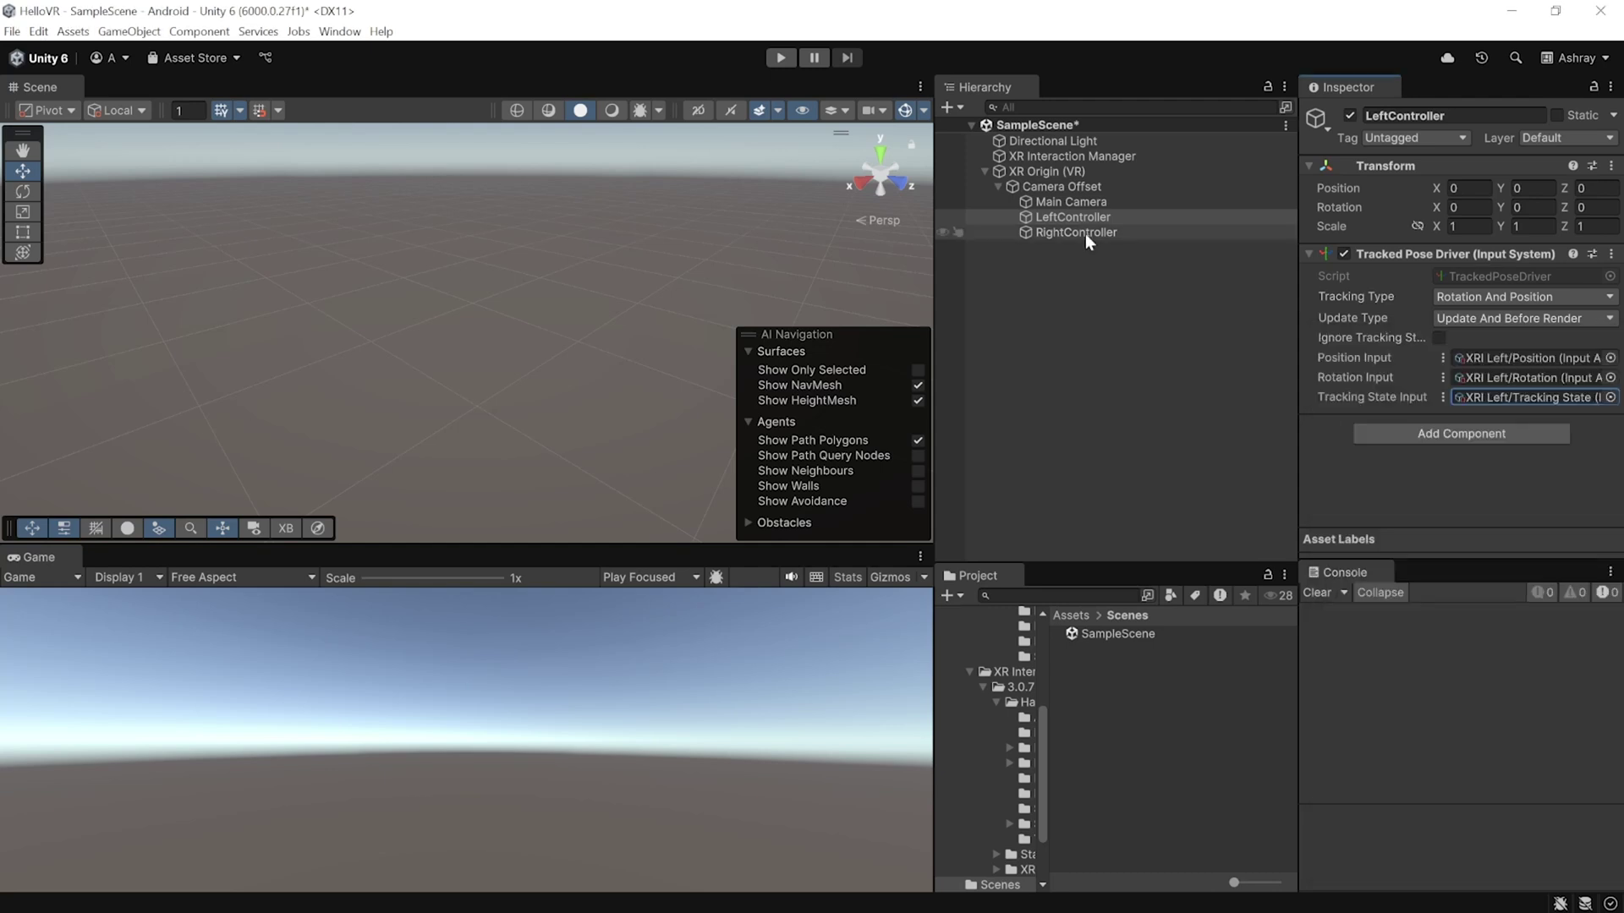
Set RightController's Position, Rotation and Tracking State inputs to Use Reference.
{"action": "left_click", "coordinate": [1084, 234]}
{"action": "left_click", "coordinate": [1442, 359]}
{"action": "left_click", "coordinate": [1493, 380]}
{"action": "left_click", "coordinate": [1443, 378]}
{"action": "left_click", "coordinate": [1471, 398]}
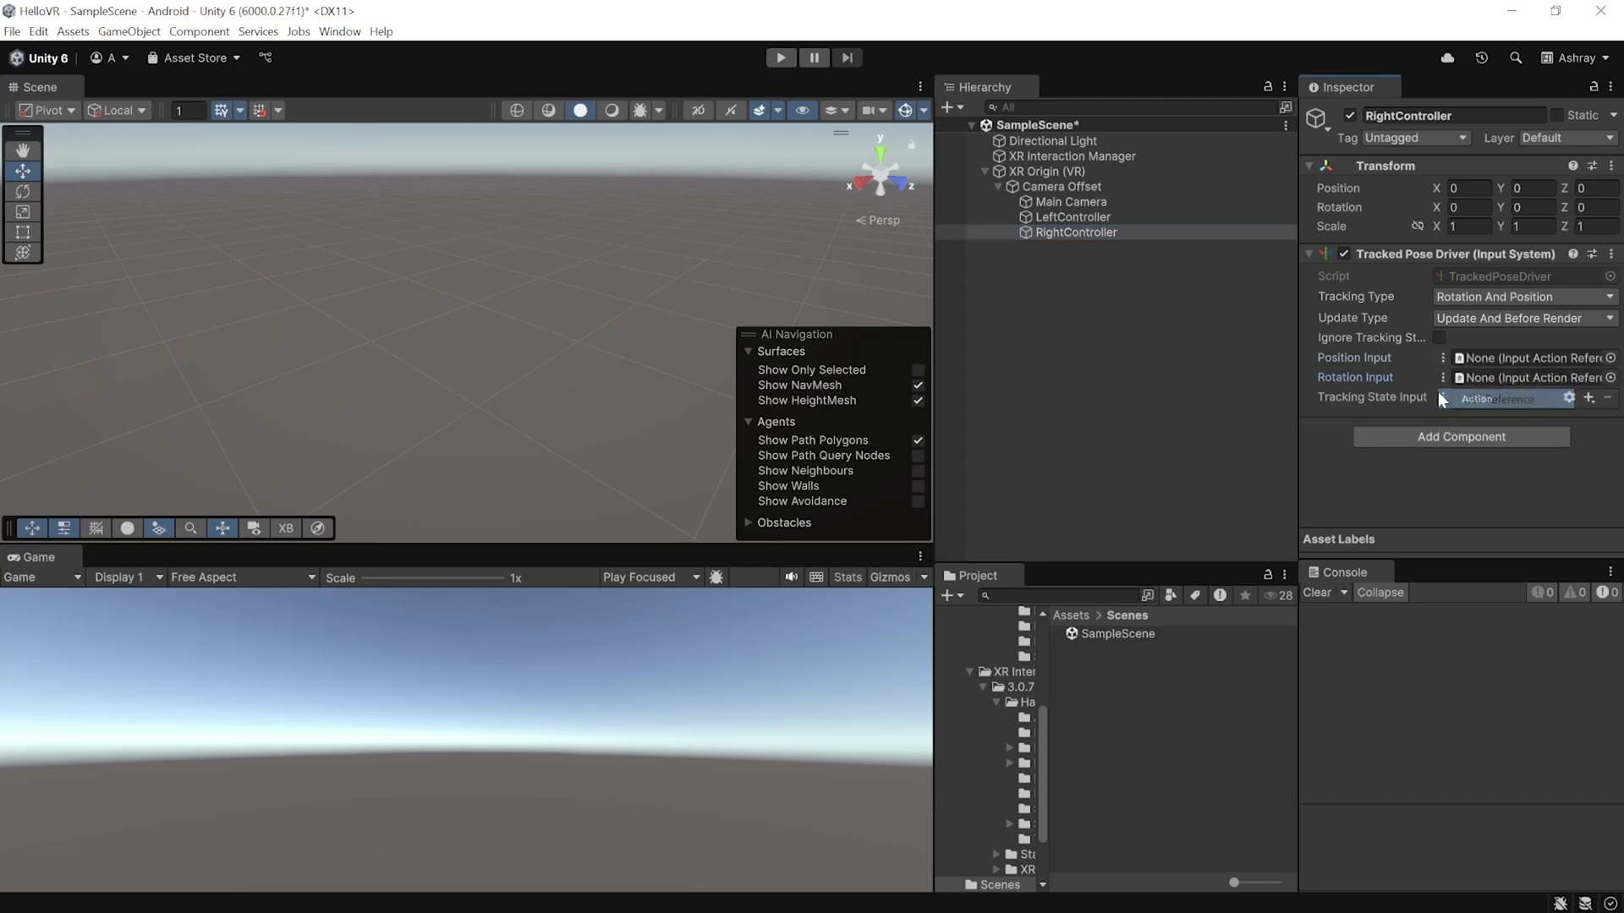
{"action": "left_click", "coordinate": [1442, 399]}
{"action": "left_click", "coordinate": [1469, 419]}
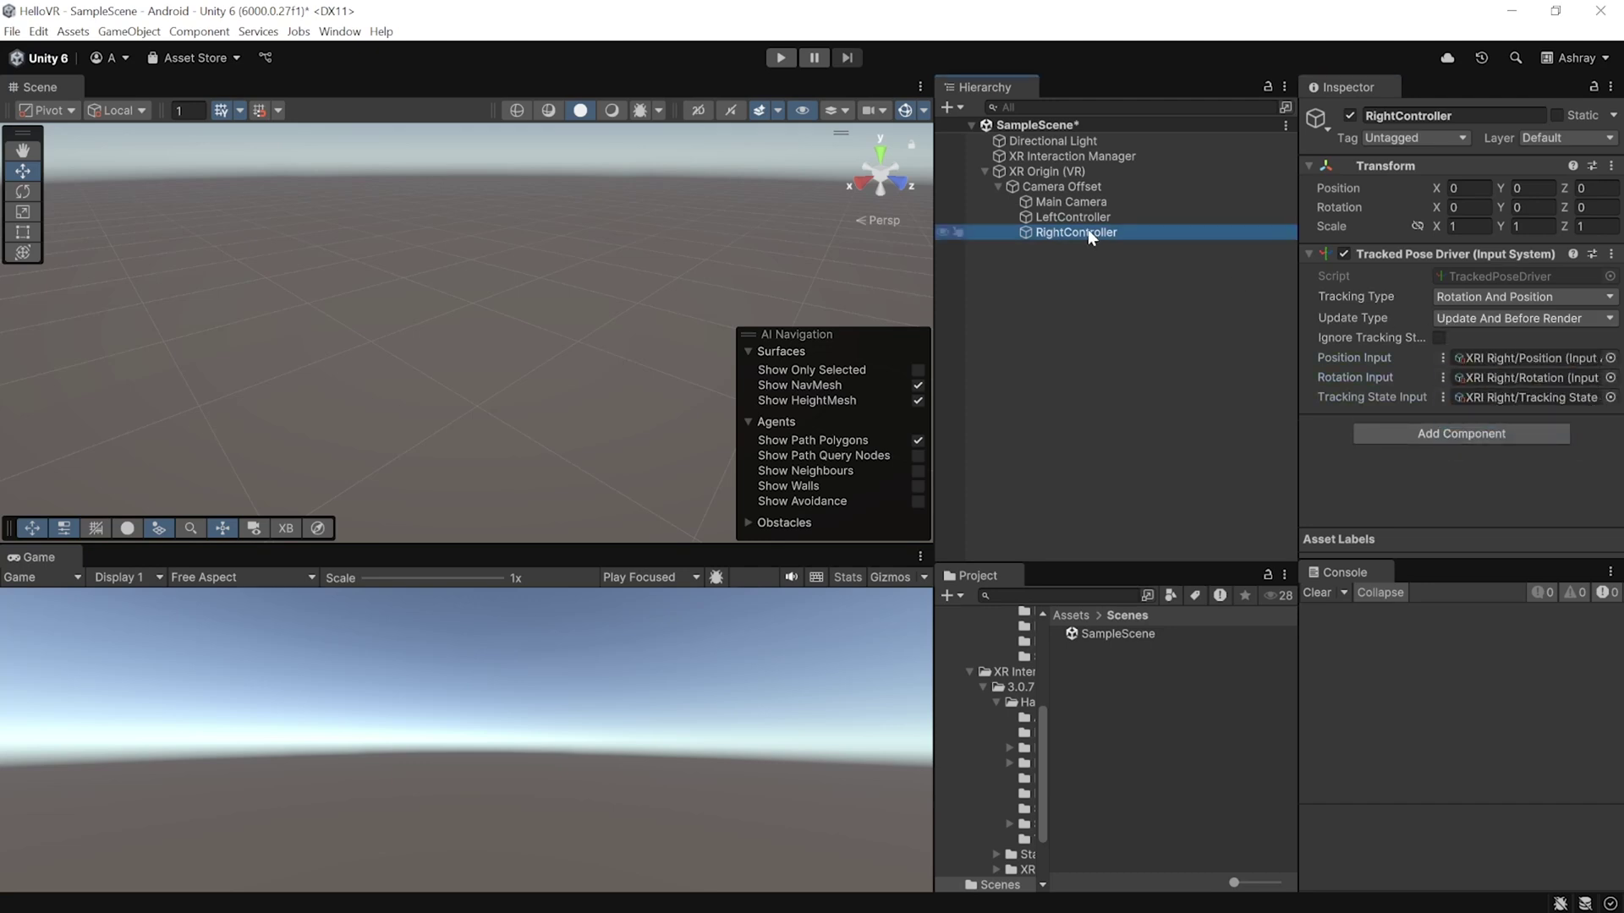
{"action": "left_click", "coordinate": [1084, 219]}
{"action": "left_click", "coordinate": [1079, 230]}
Search assets for 'xr controll' and nest XR Controller Left and Right under the matching controllers.
{"action": "left_click", "coordinate": [1078, 594]}
{"action": "type", "text": "xr"}
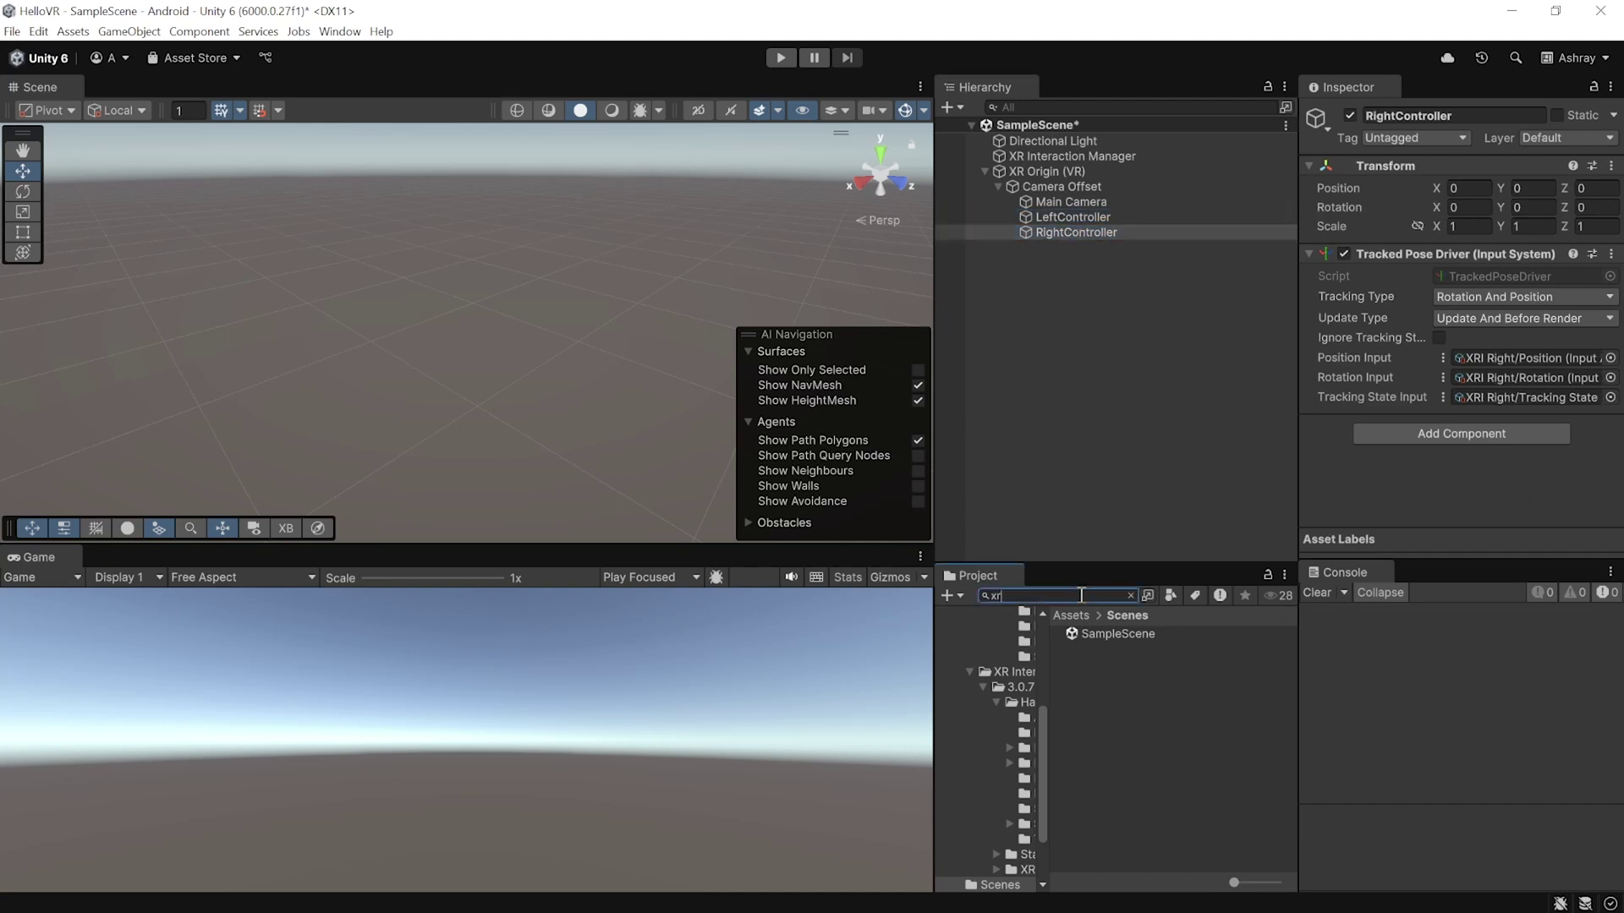
{"action": "type", "text": " controll"}
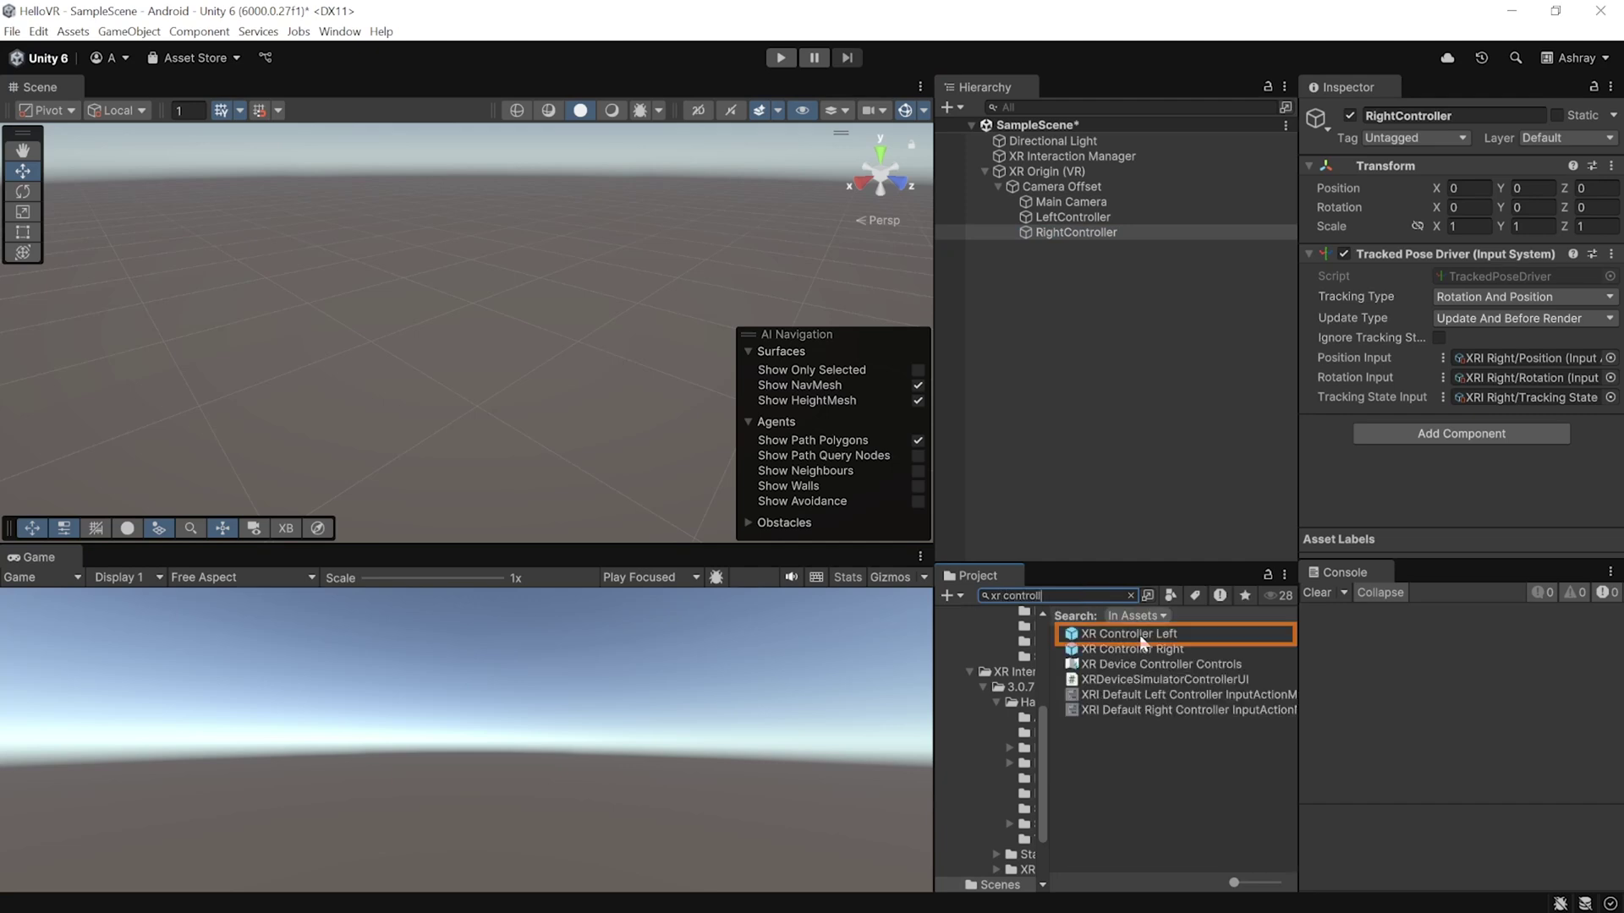
{"action": "left_click_drag", "start_coordinate": [1133, 634], "coordinate": [1090, 218]}
{"action": "left_click_drag", "start_coordinate": [1113, 649], "coordinate": [1067, 246]}
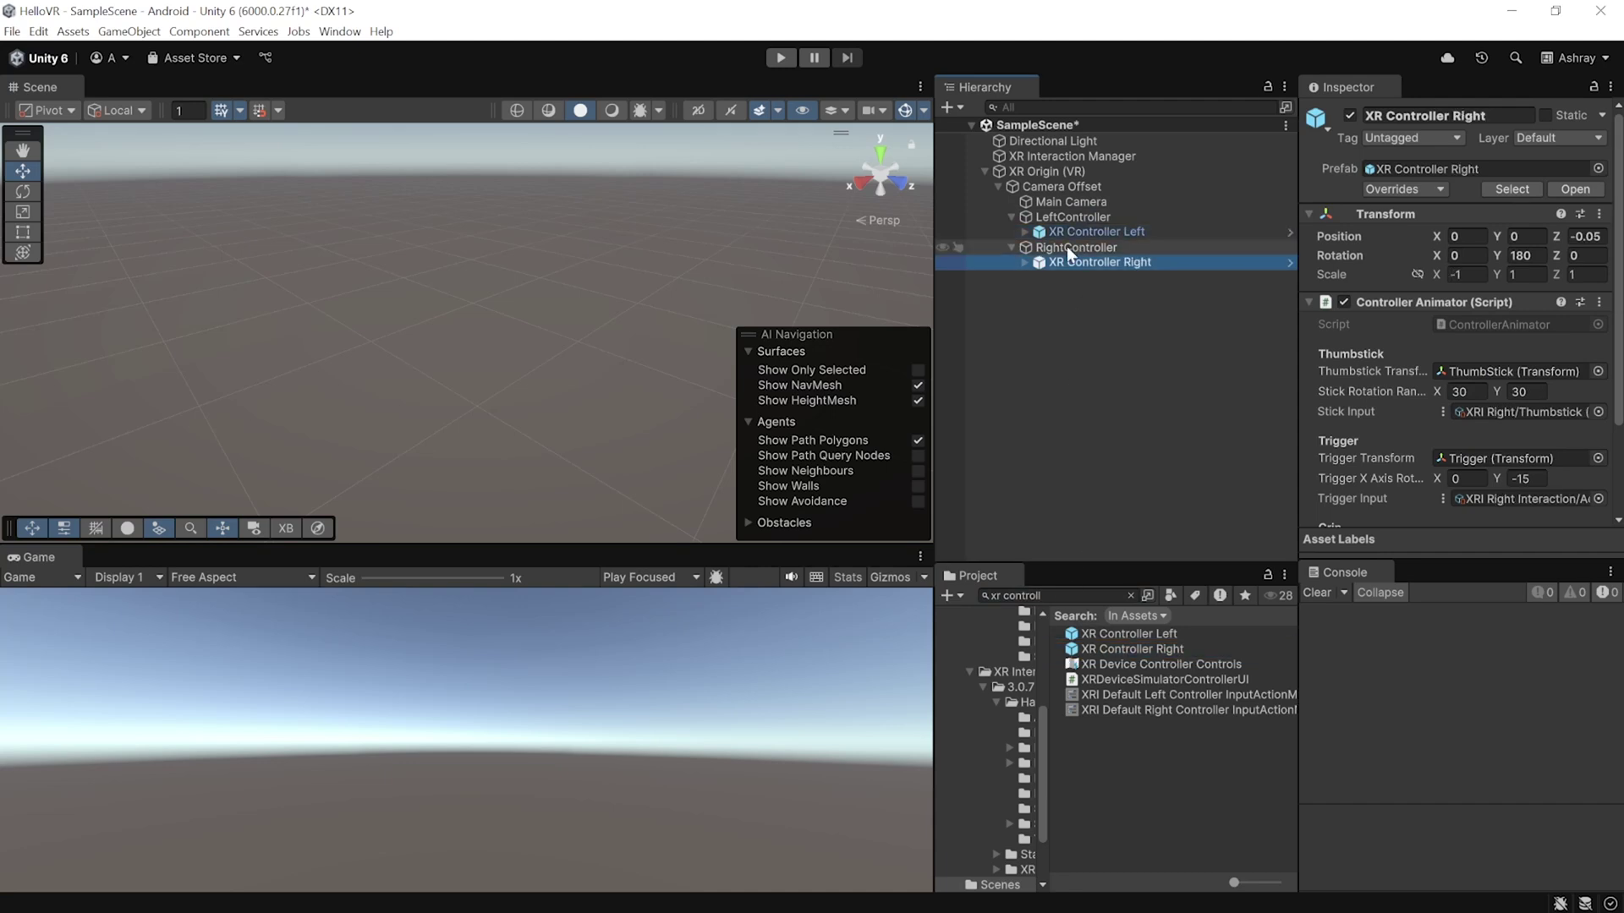
{"action": "left_click", "coordinate": [1064, 423]}
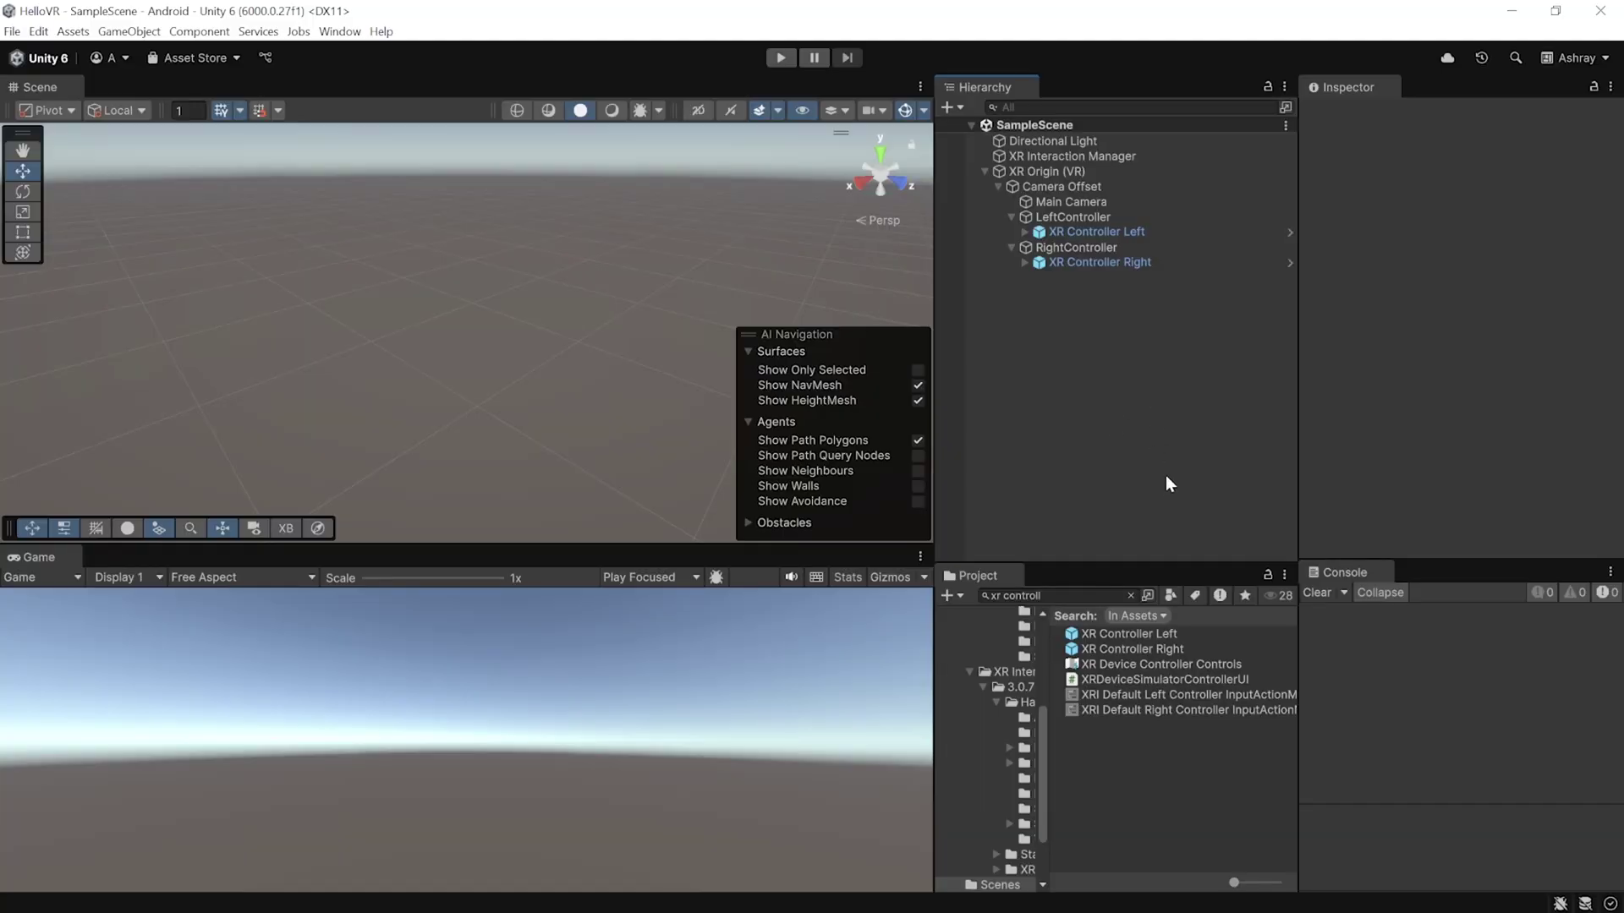
Enter Play mode to test the HelloVR scene over Quest Link.
{"action": "left_click", "coordinate": [781, 57]}
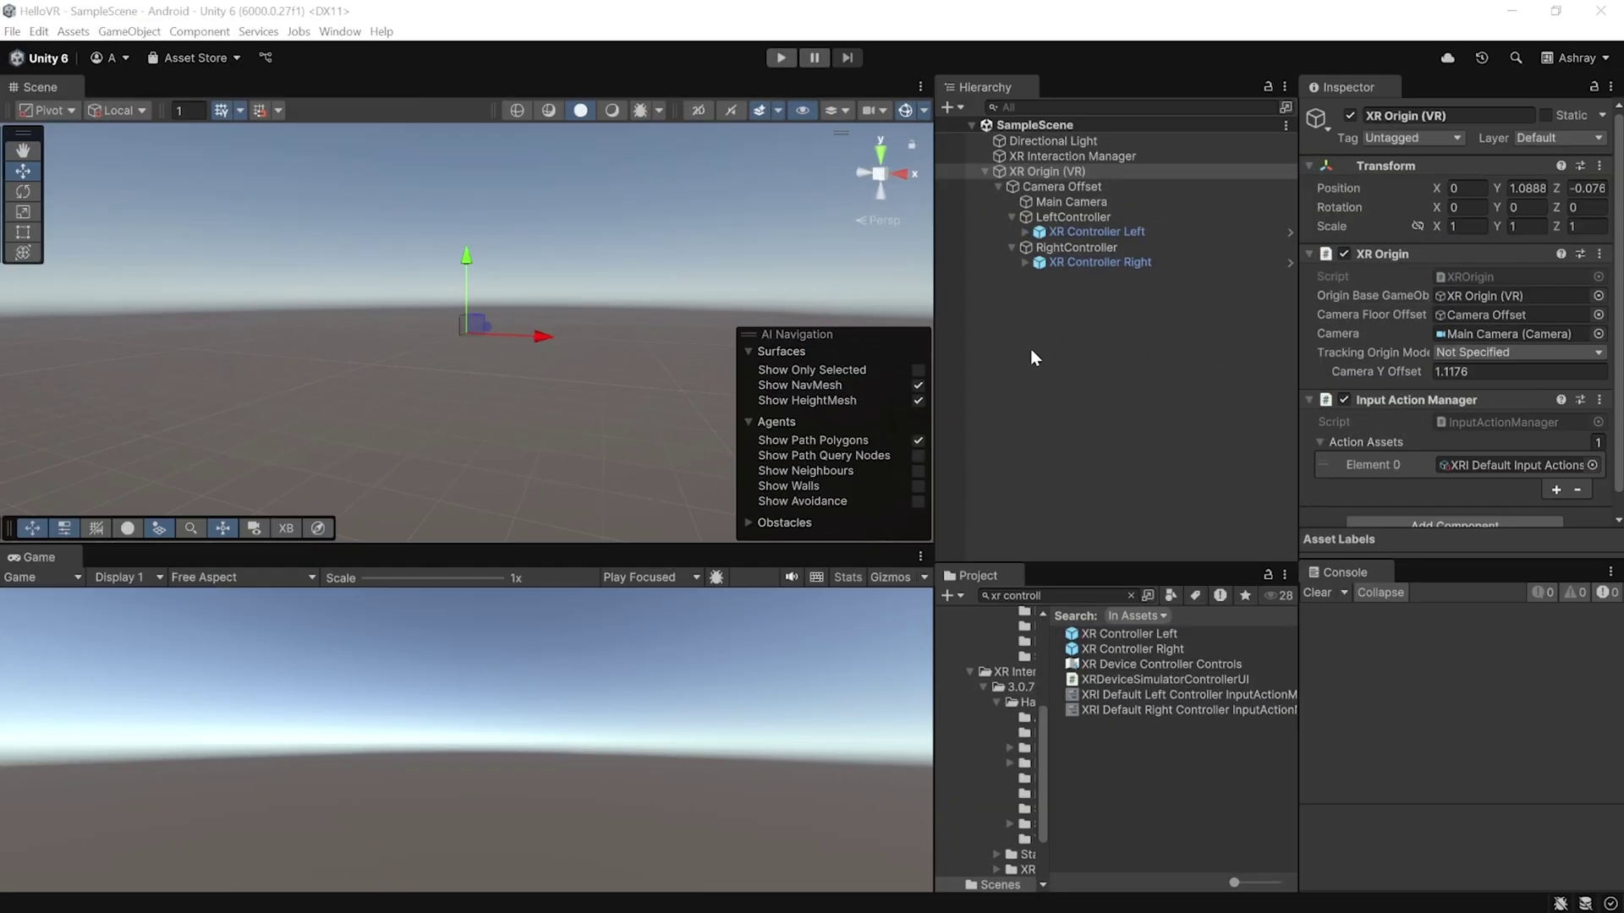
Create empty LeftHand and RightHand child objects under Camera Offset.
{"action": "right_click", "coordinate": [1054, 183]}
{"action": "left_click", "coordinate": [1167, 484]}
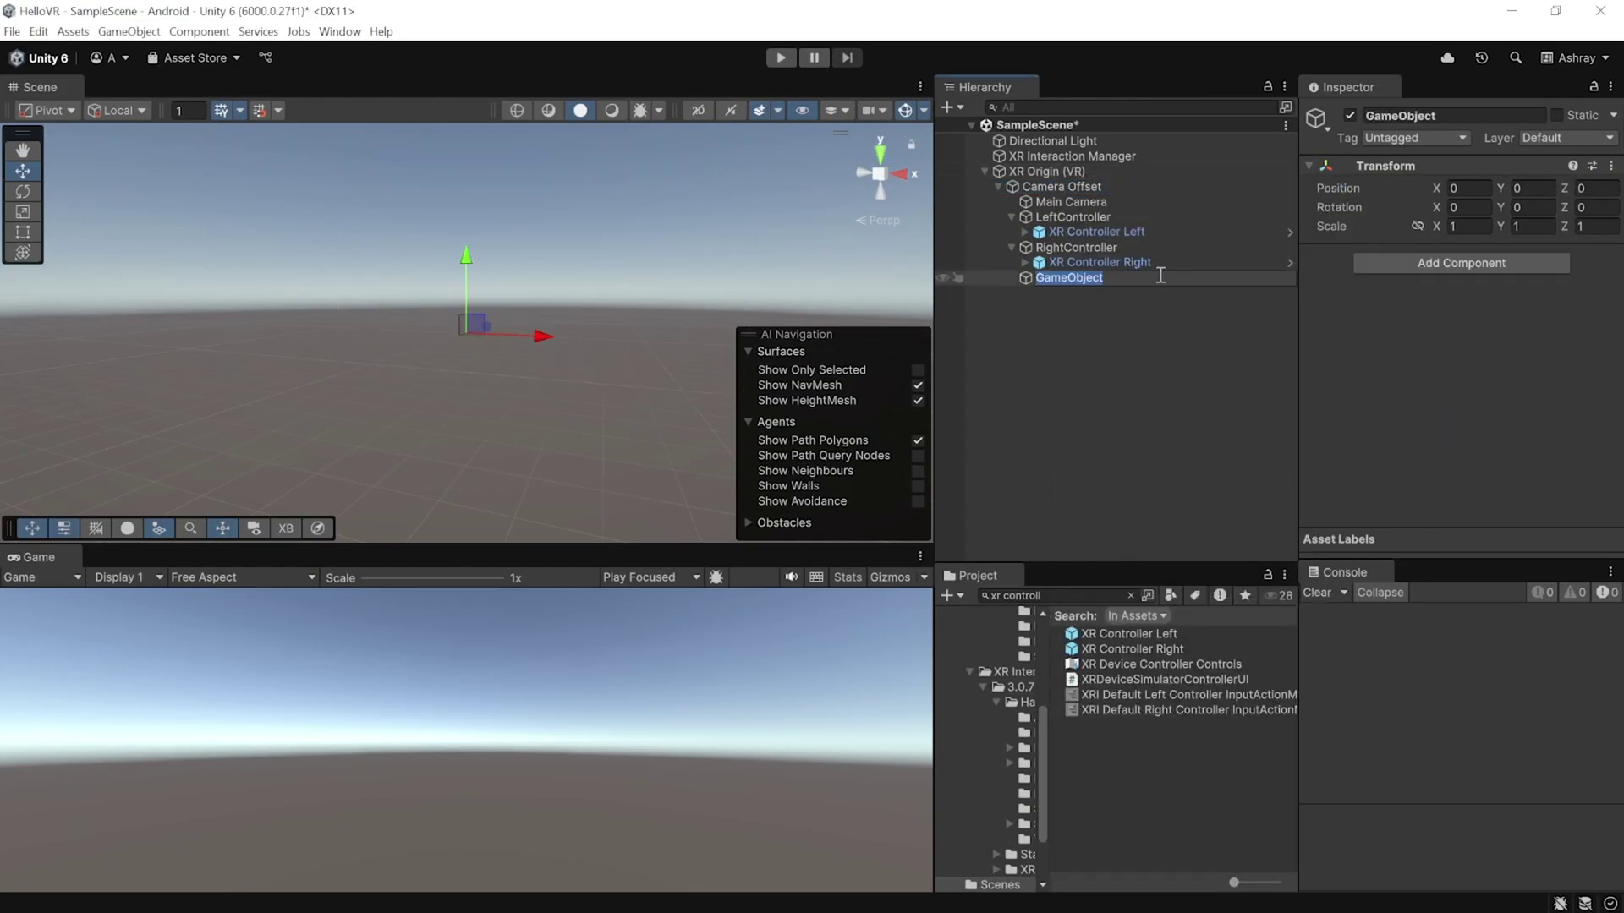
{"action": "type", "text": "Le"}
Nest the Left and Right Hand Tracking prefabs under LeftHand and RightHand.
{"action": "left_click", "coordinate": [1047, 595]}
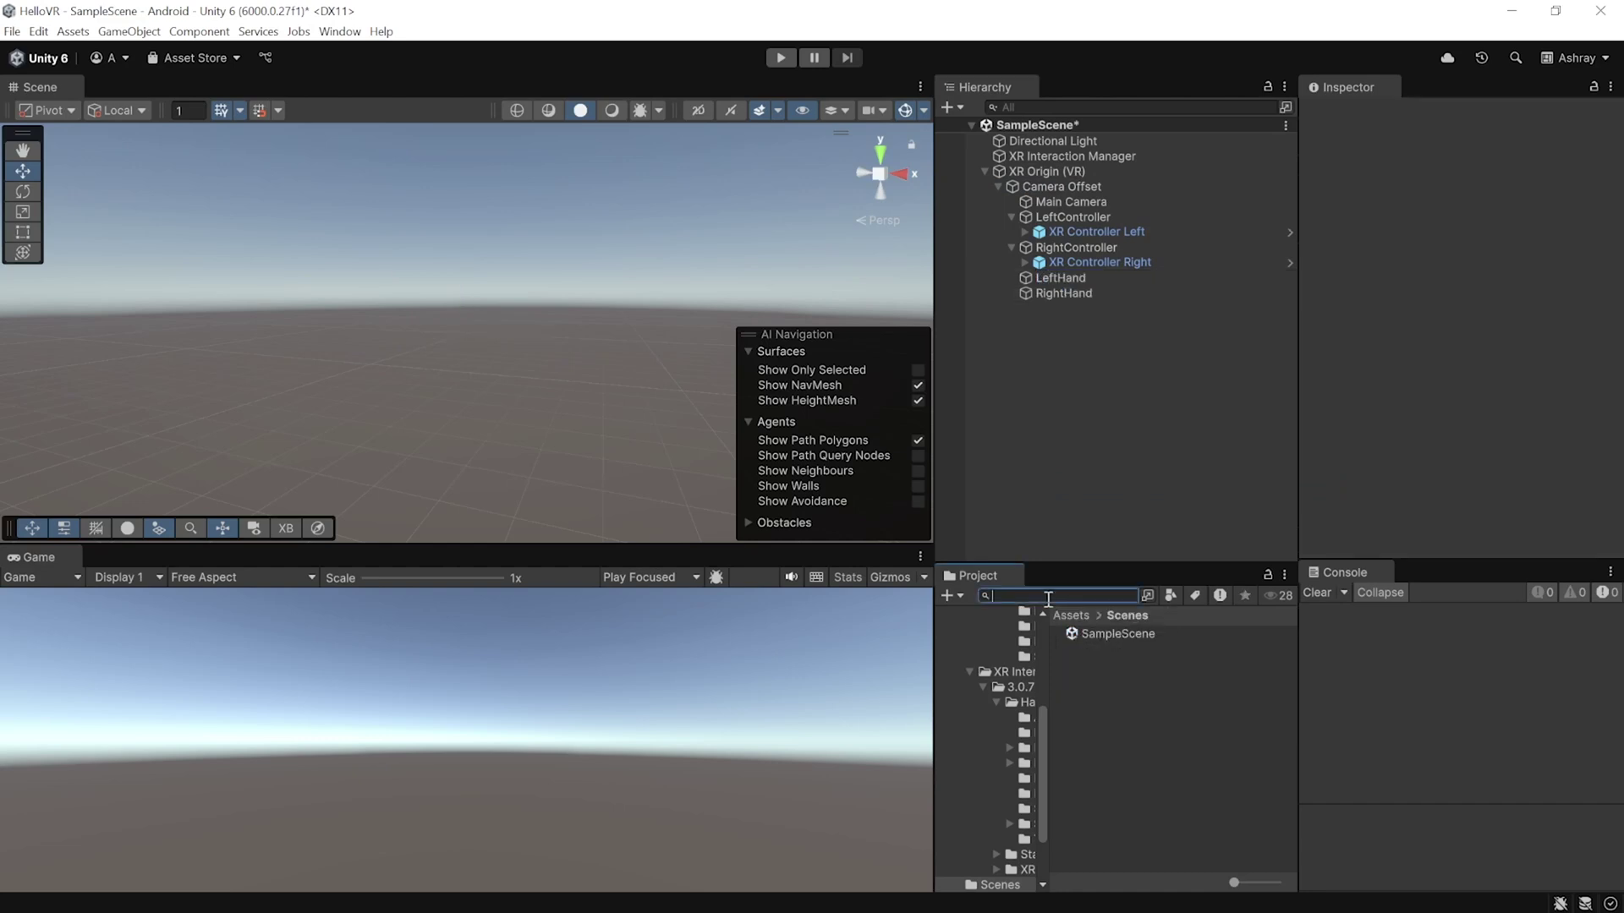
{"action": "type", "text": "hand tracking"}
{"action": "left_click_drag", "start_coordinate": [1164, 662], "coordinate": [1071, 284]}
{"action": "left_click_drag", "start_coordinate": [1107, 711], "coordinate": [1064, 308]}
Locate and select HandsDefaultMaterial from the LeftHand mesh's renderer.
{"action": "left_click", "coordinate": [1096, 292], "text": "ctrl"}
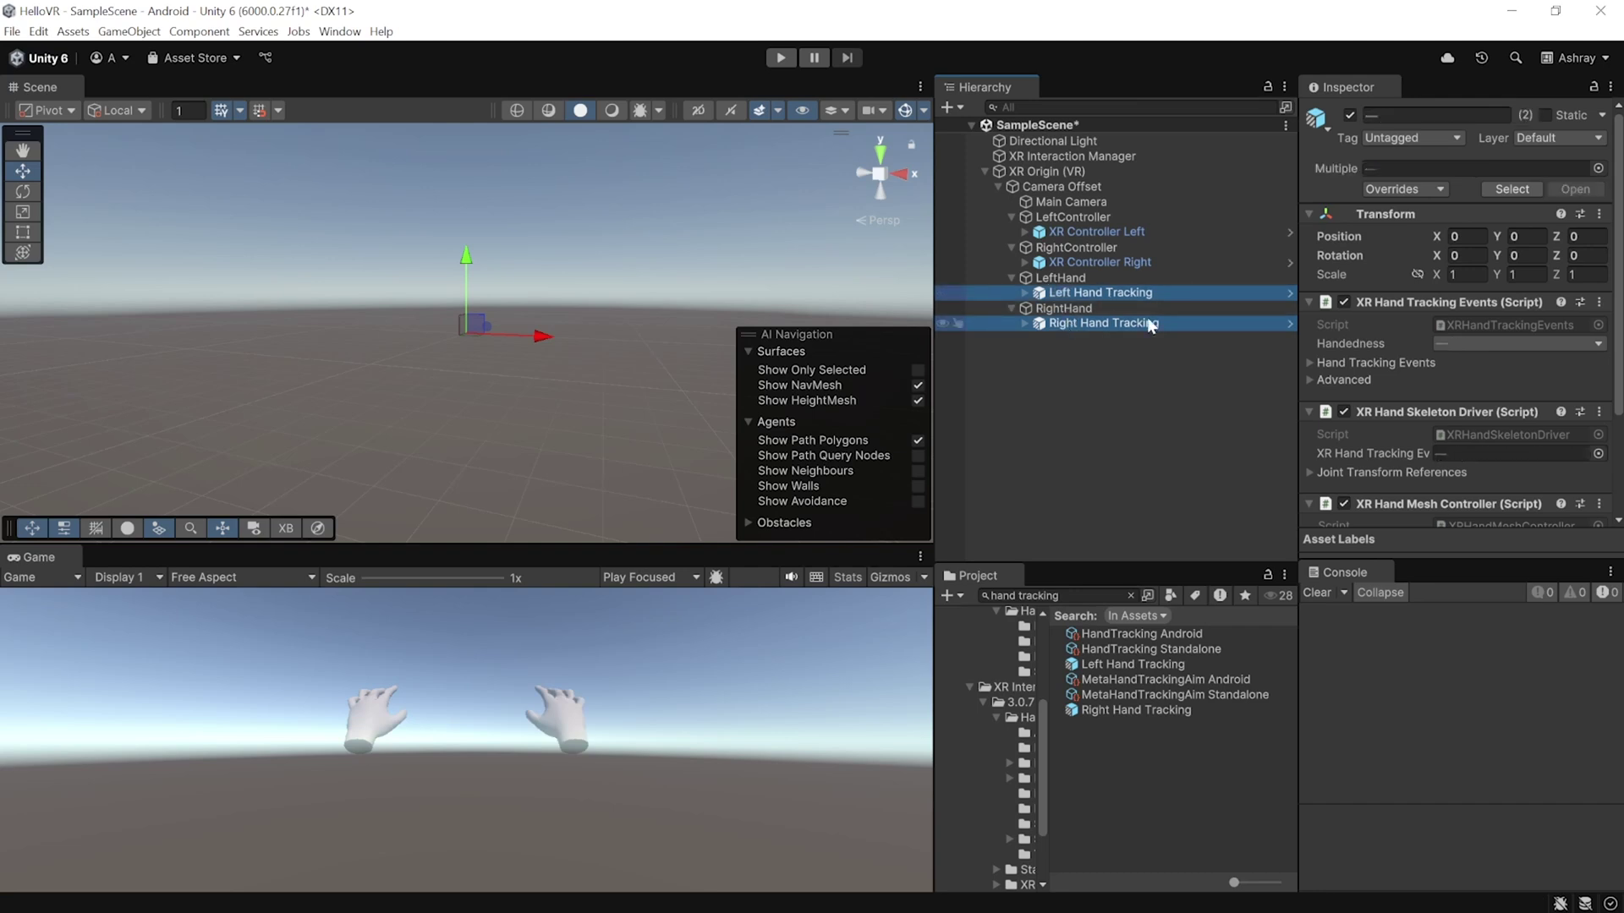
{"action": "scroll", "coordinate": [1438, 406], "scroll_direction": "down", "scroll_amount": 3}
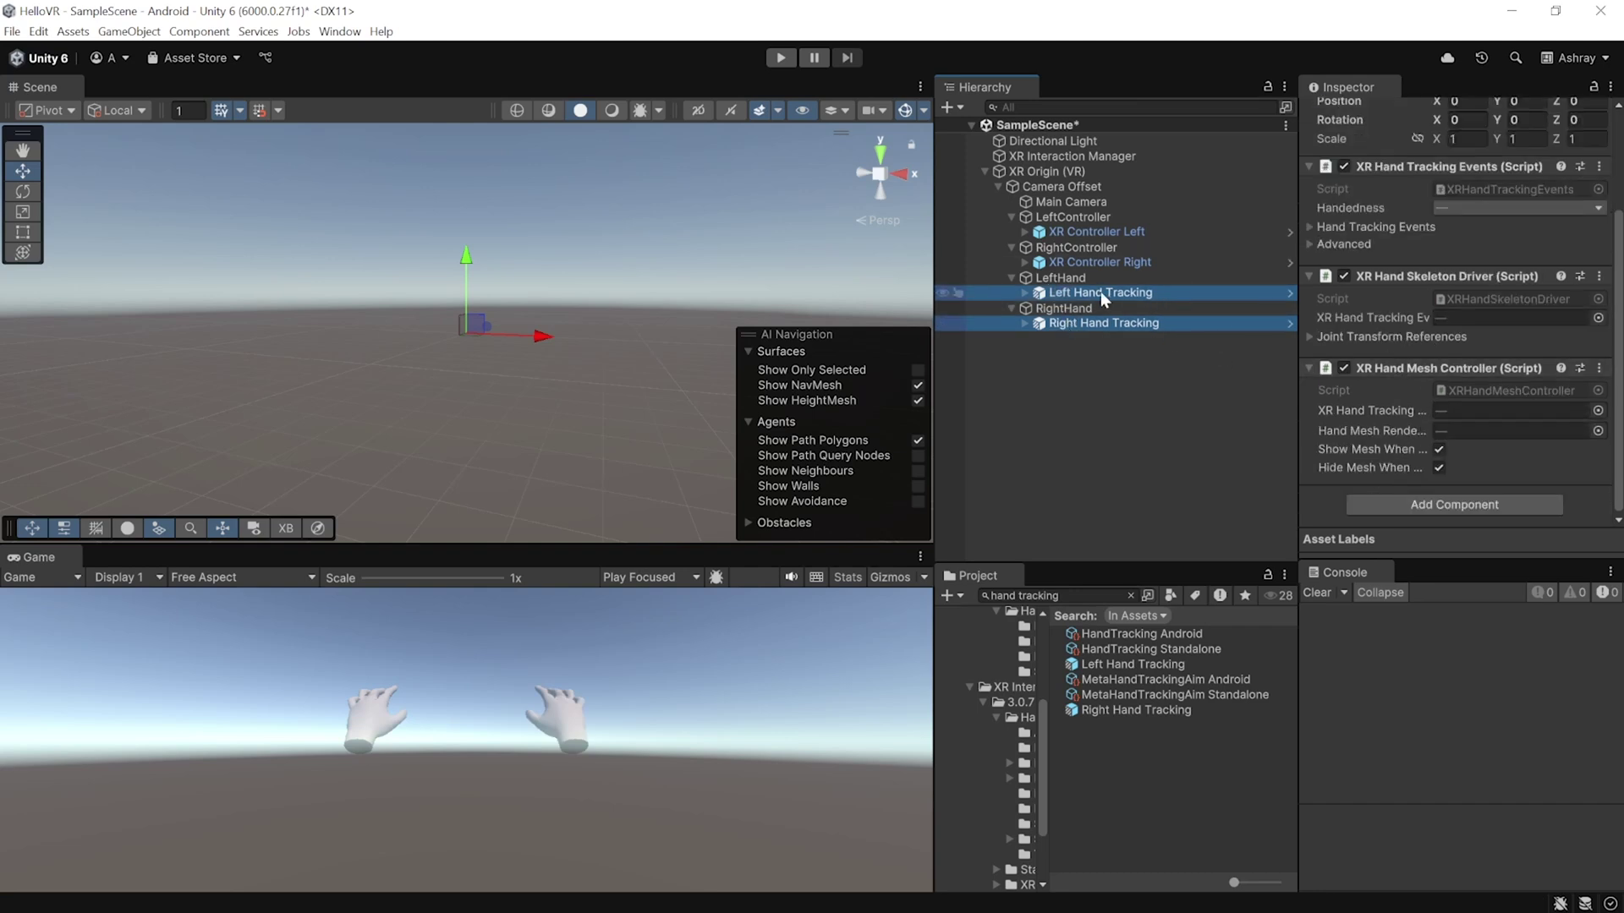
{"action": "left_click", "coordinate": [1024, 292]}
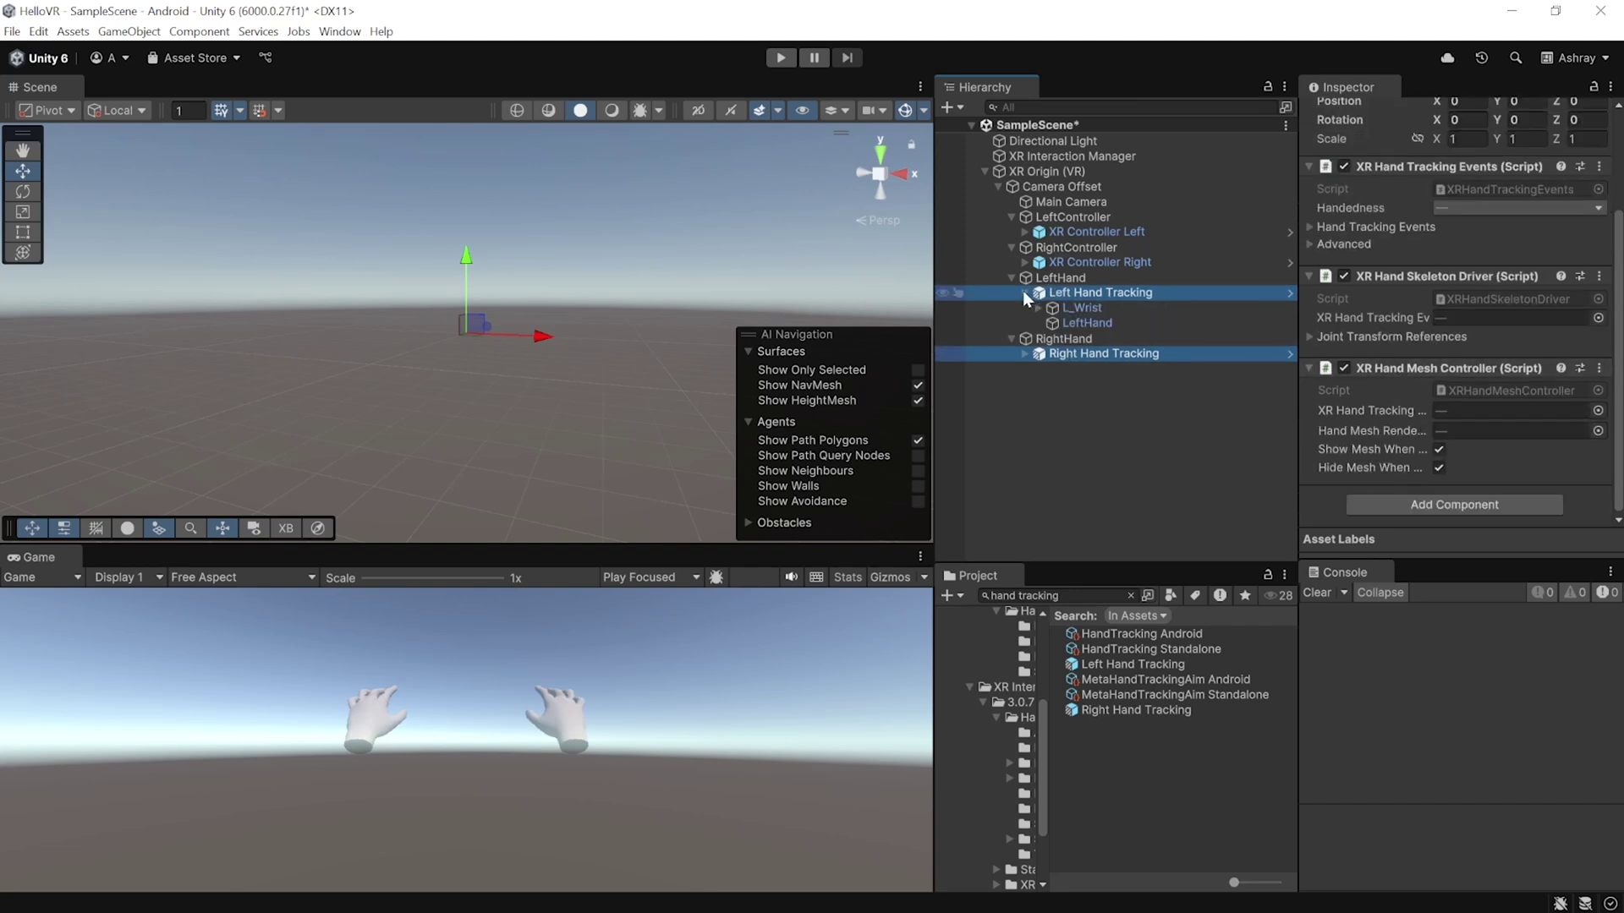
{"action": "left_click", "coordinate": [1072, 323]}
{"action": "left_click", "coordinate": [1476, 331]}
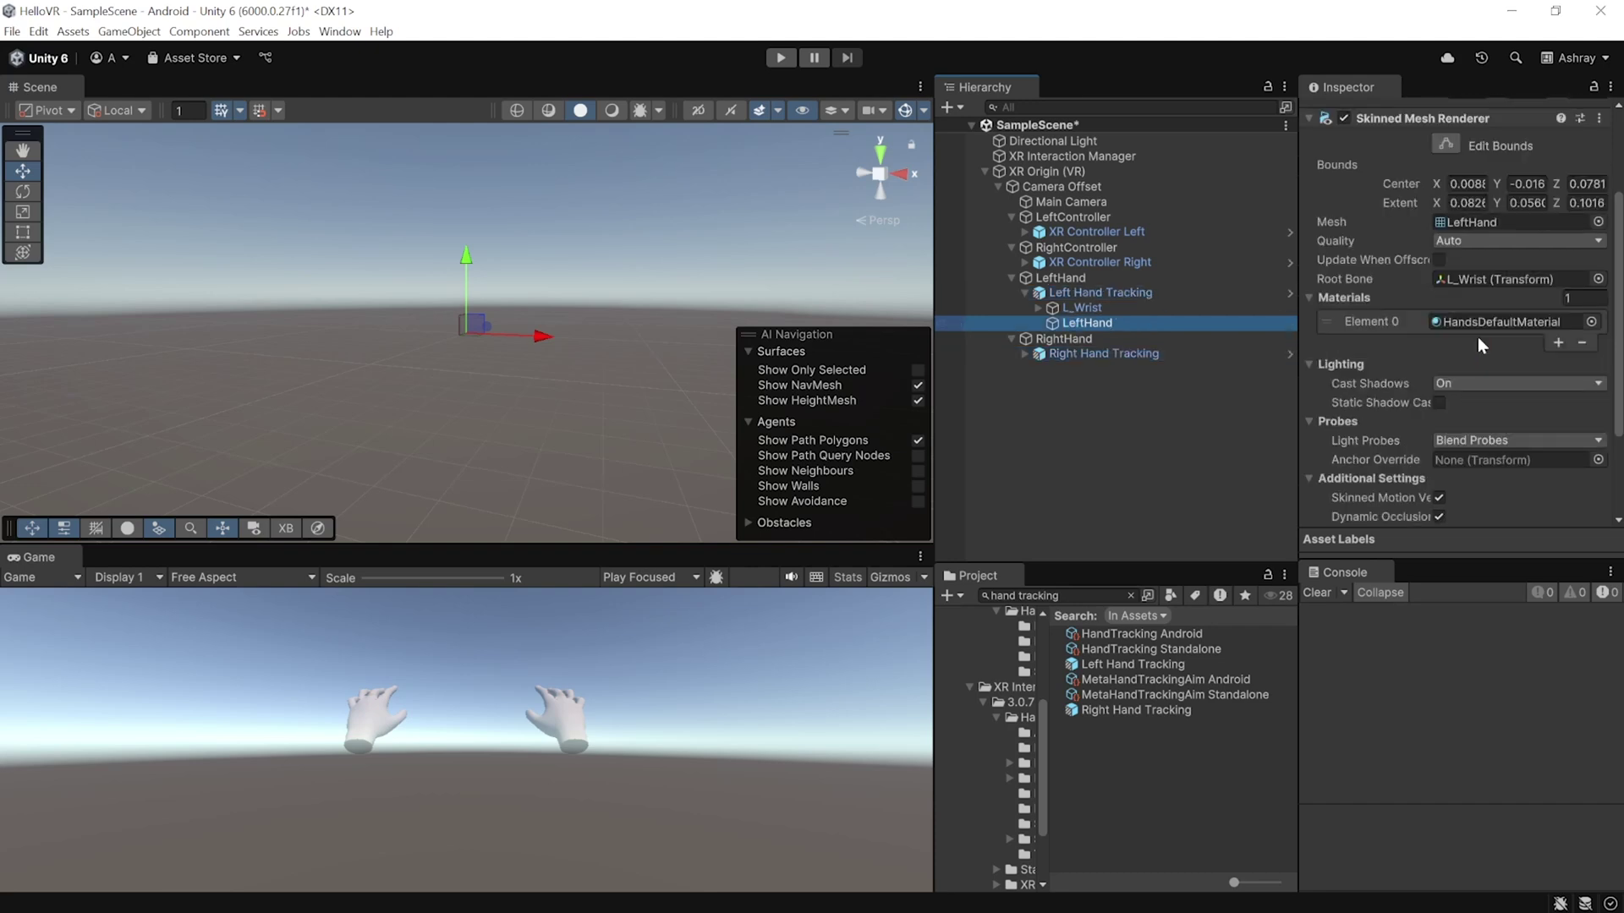
{"action": "left_click", "coordinate": [698, 410]}
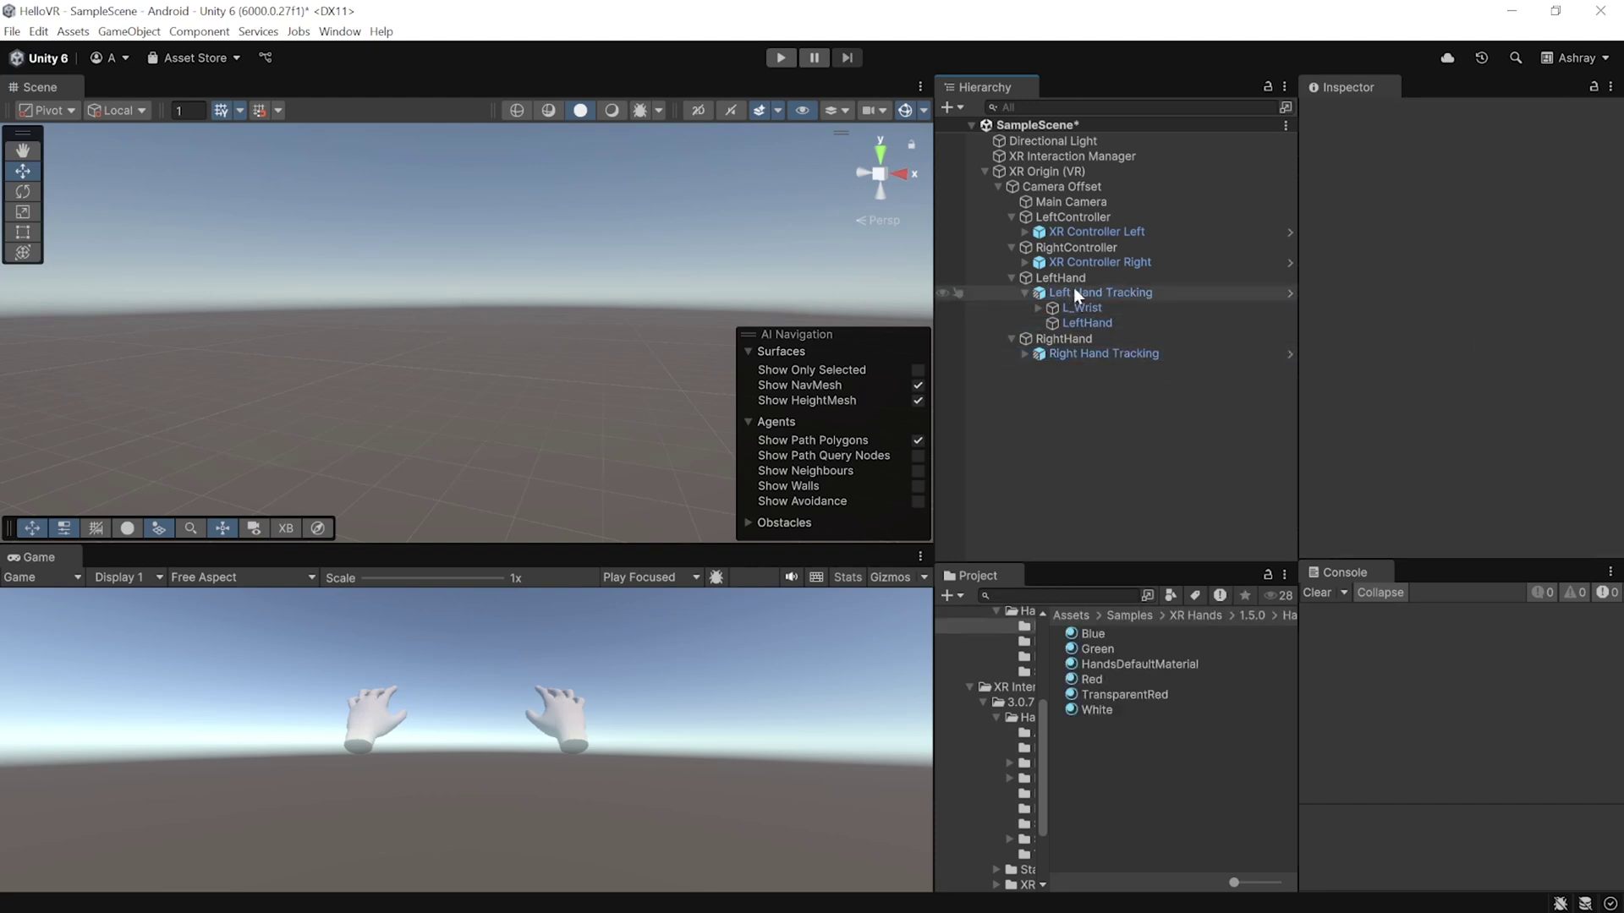
{"action": "left_click", "coordinate": [1091, 322]}
{"action": "scroll", "coordinate": [1551, 360], "scroll_direction": "down", "scroll_amount": 3}
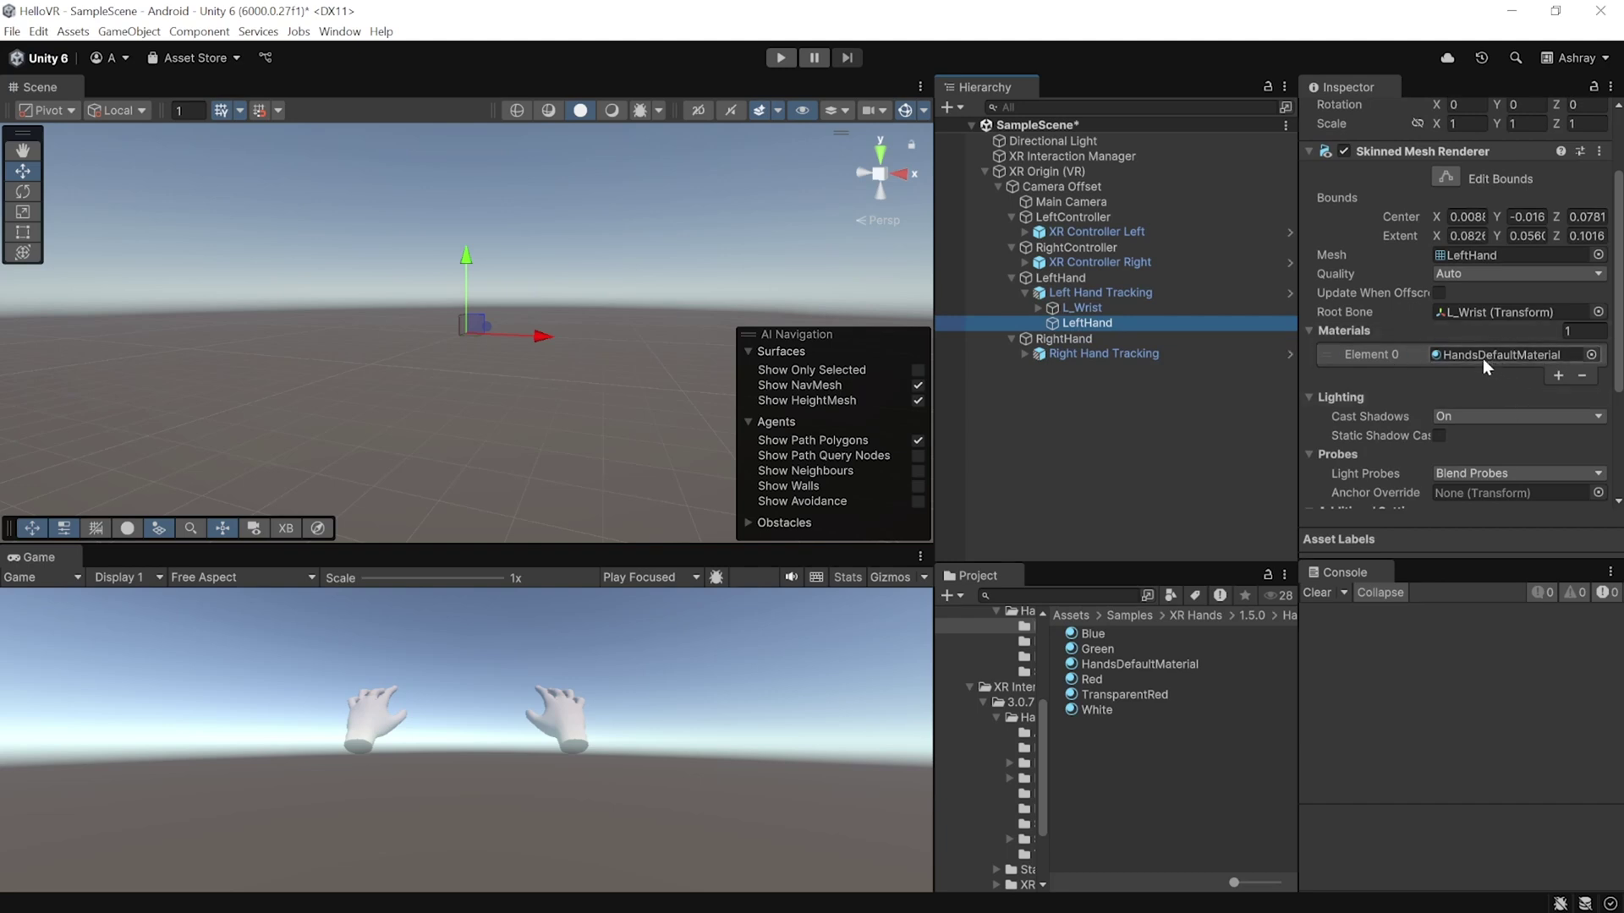
{"action": "left_click", "coordinate": [1532, 356]}
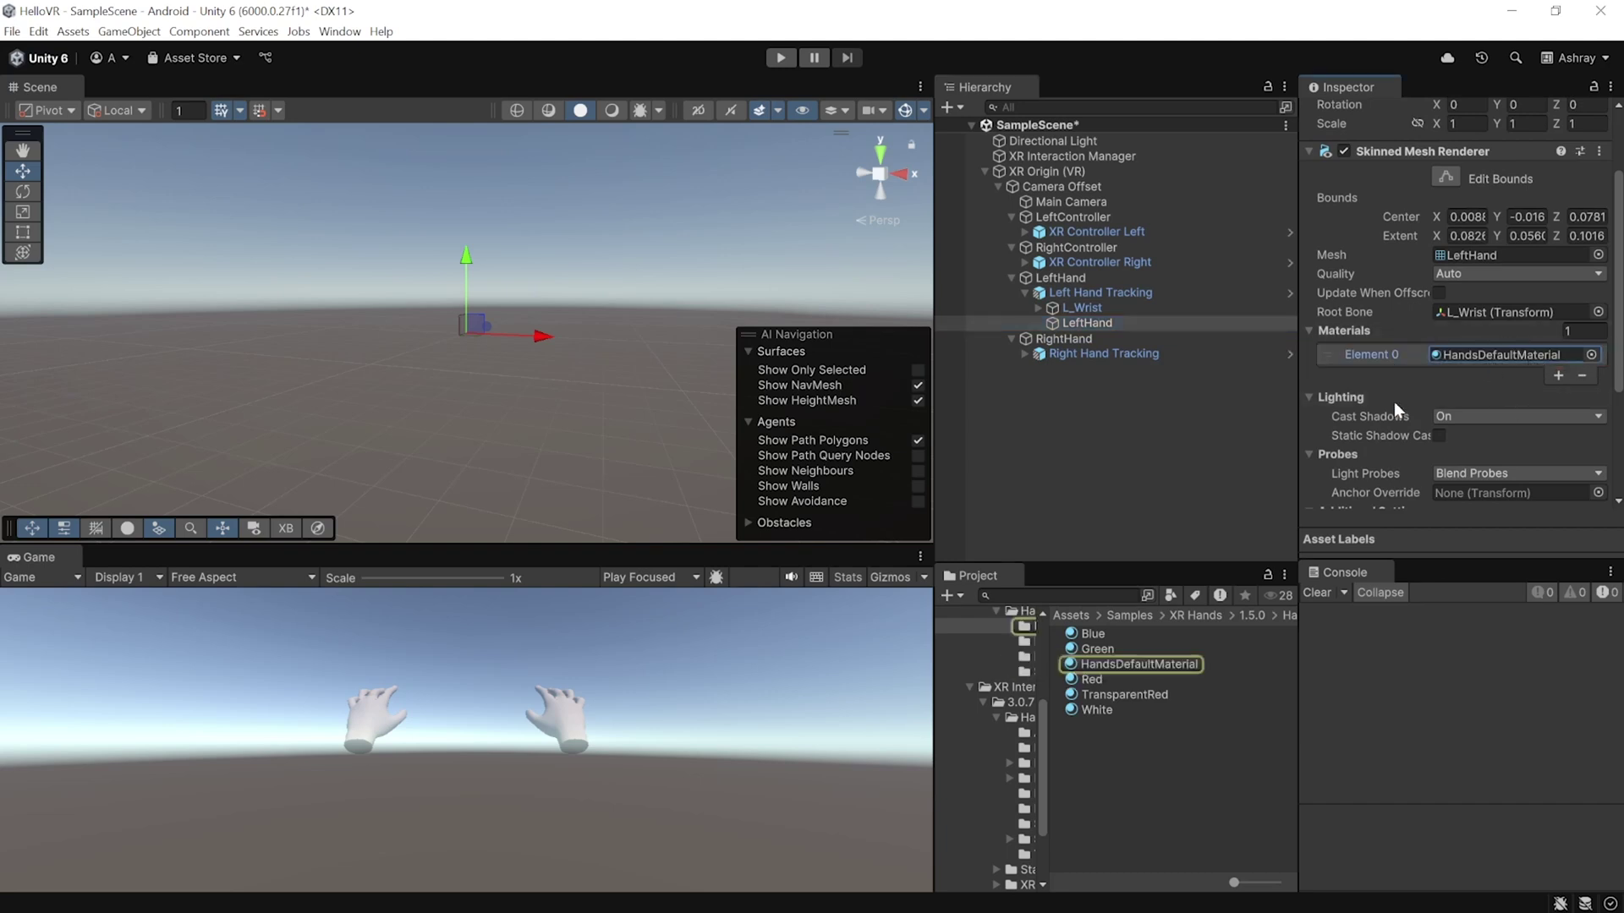
{"action": "left_click", "coordinate": [1171, 663]}
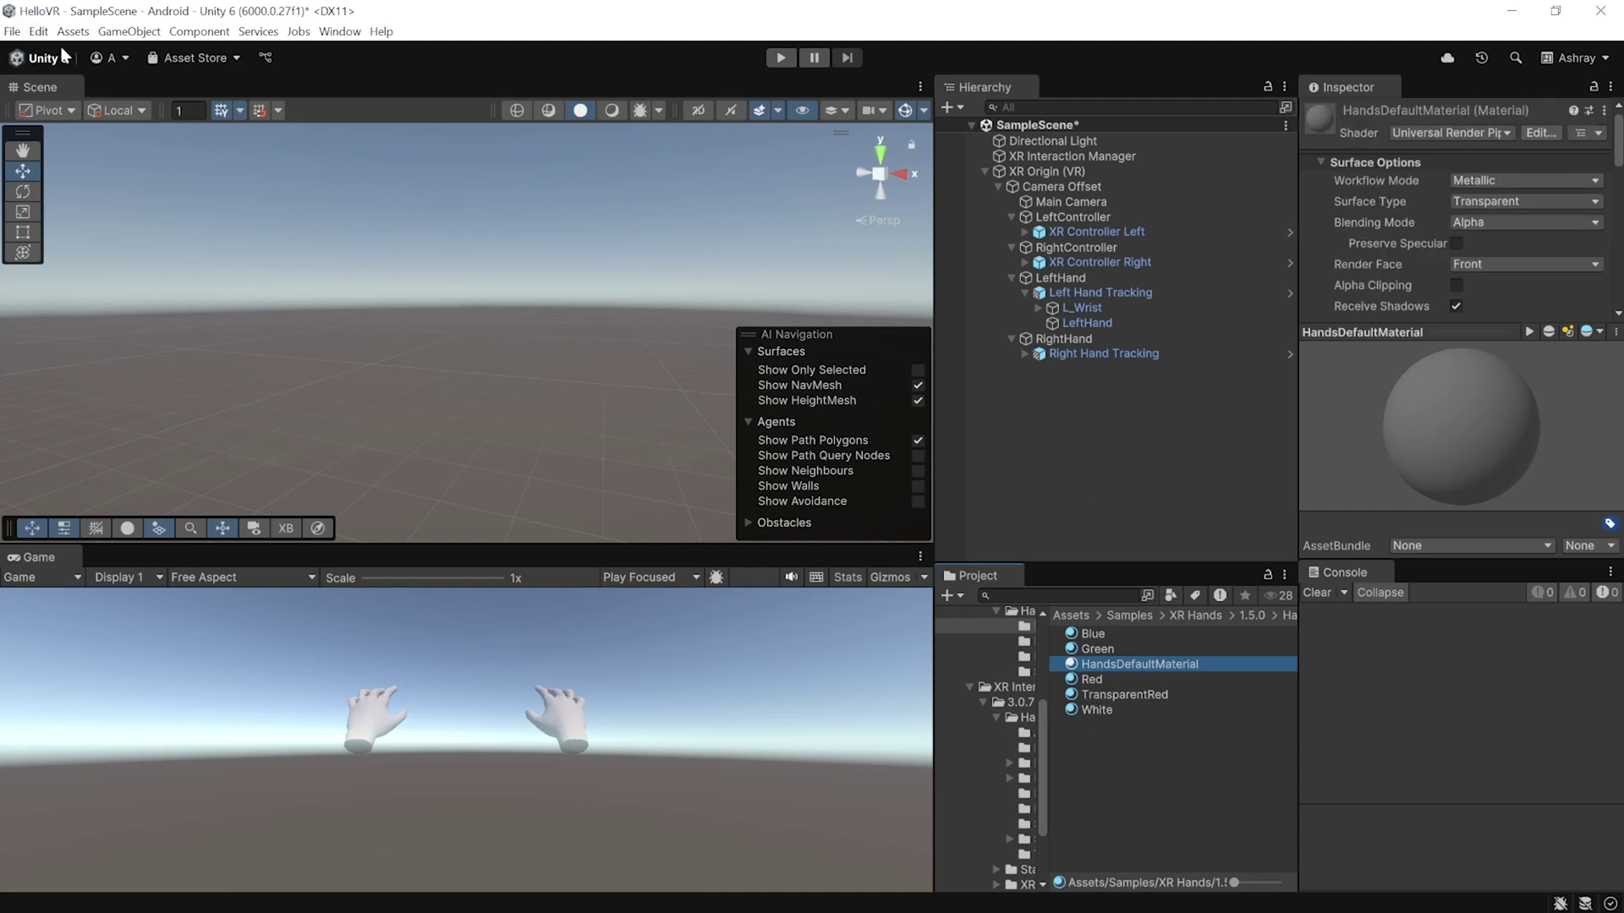
Convert the selected HandsDefaultMaterial from the built-in pipeline to URP.
{"action": "left_click", "coordinate": [40, 32]}
{"action": "mouse_move", "coordinate": [346, 656]}
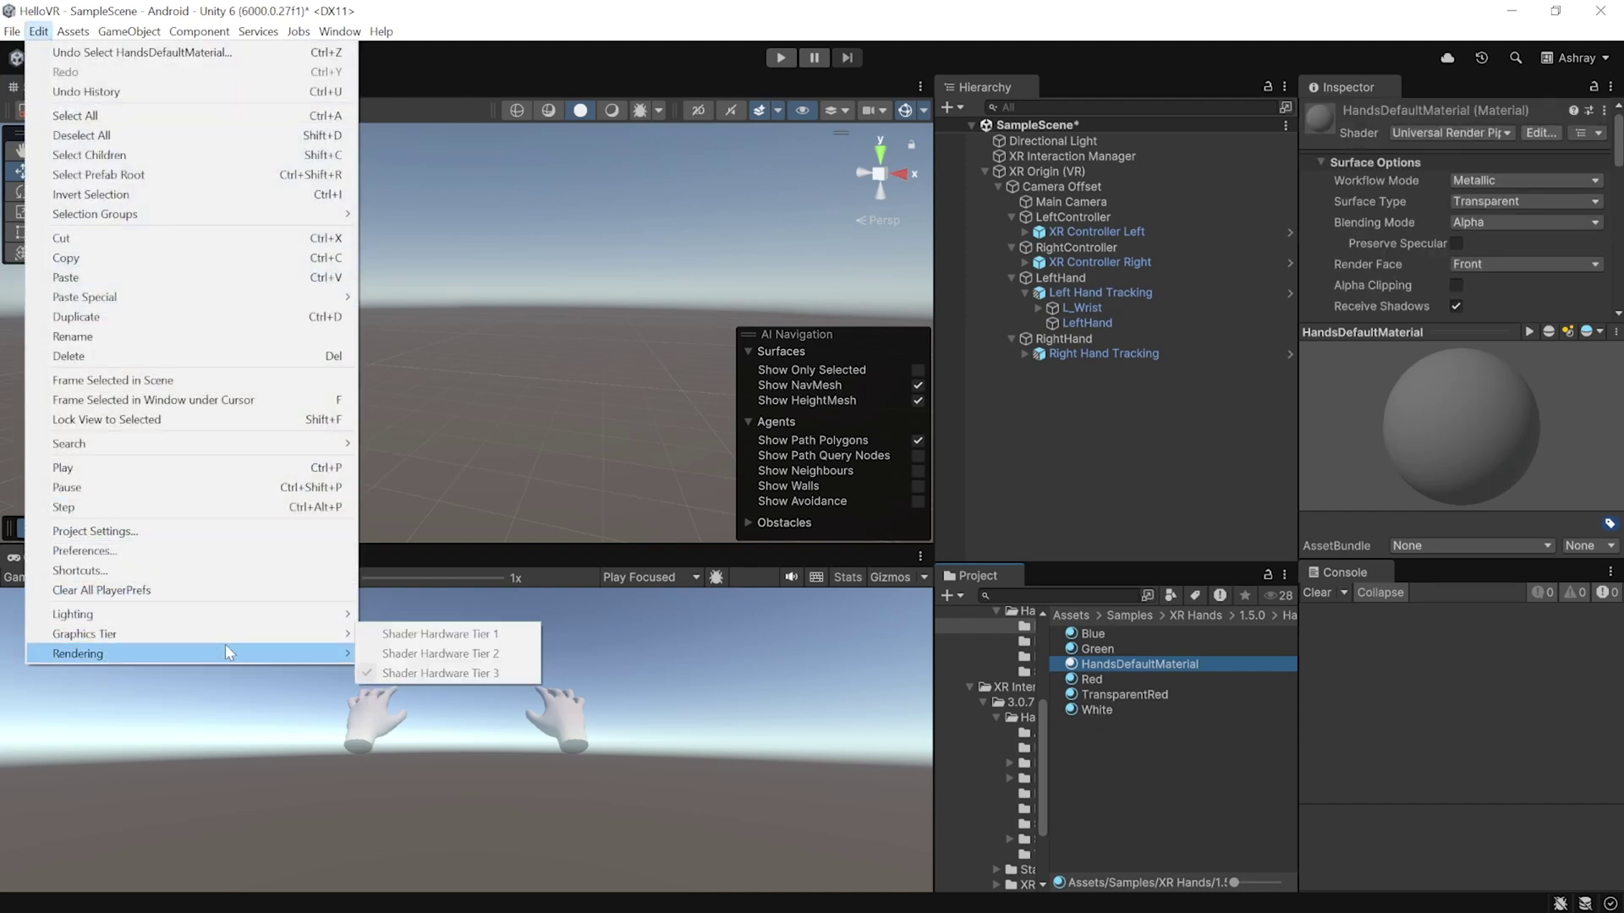
{"action": "mouse_move", "coordinate": [508, 679]}
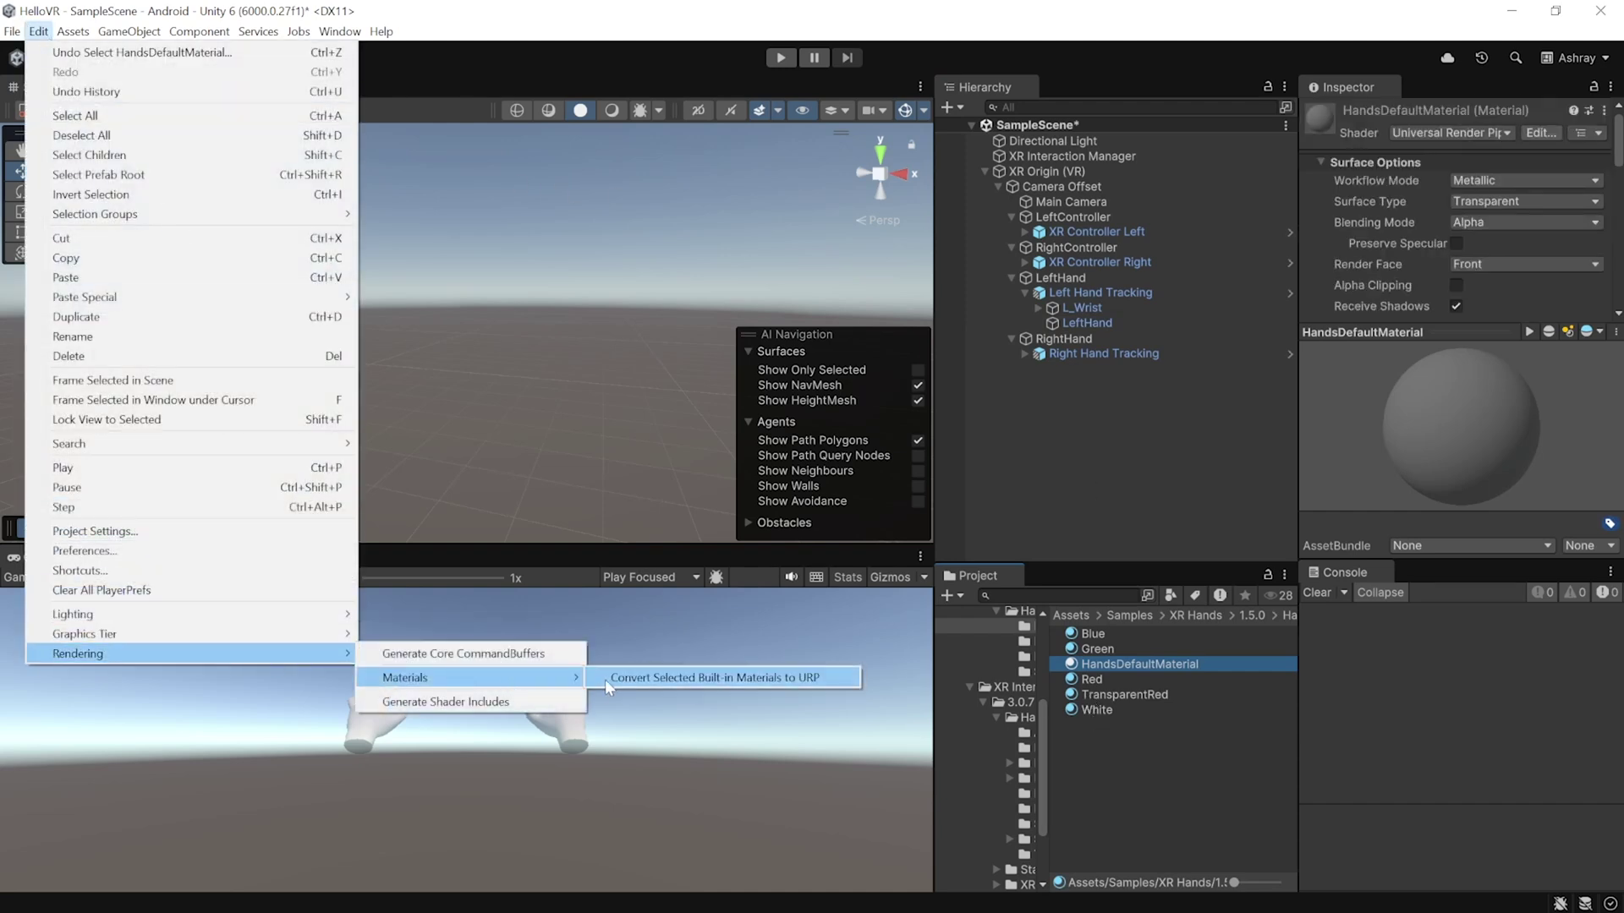
{"action": "left_click", "coordinate": [803, 679]}
{"action": "left_click", "coordinate": [865, 496]}
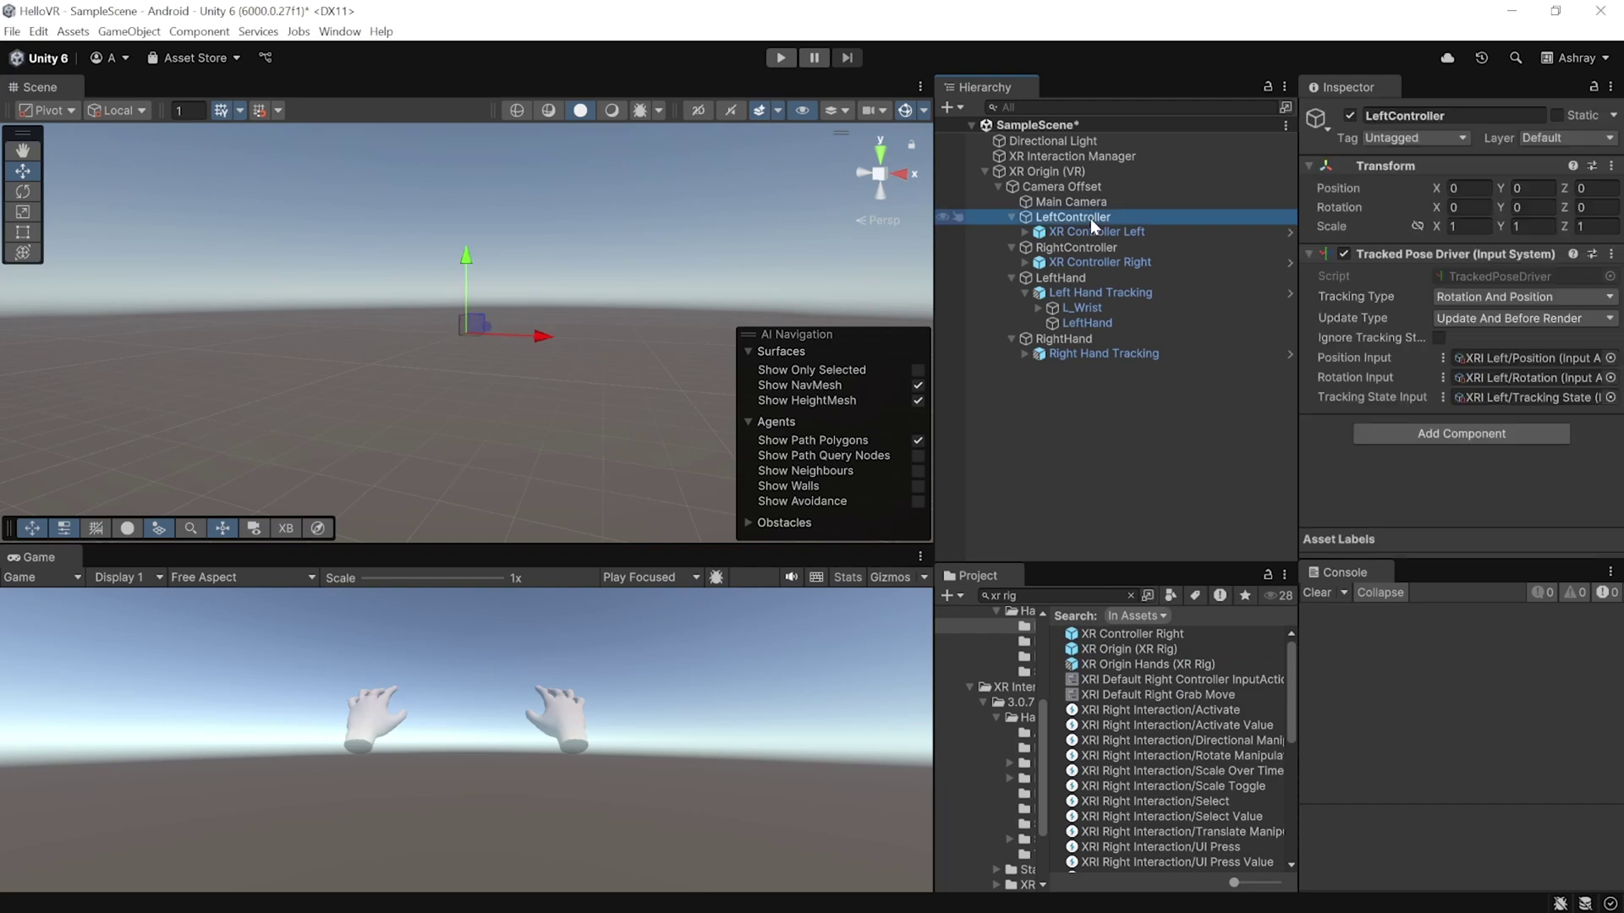
{"action": "left_click", "coordinate": [1073, 246], "text": "ctrl"}
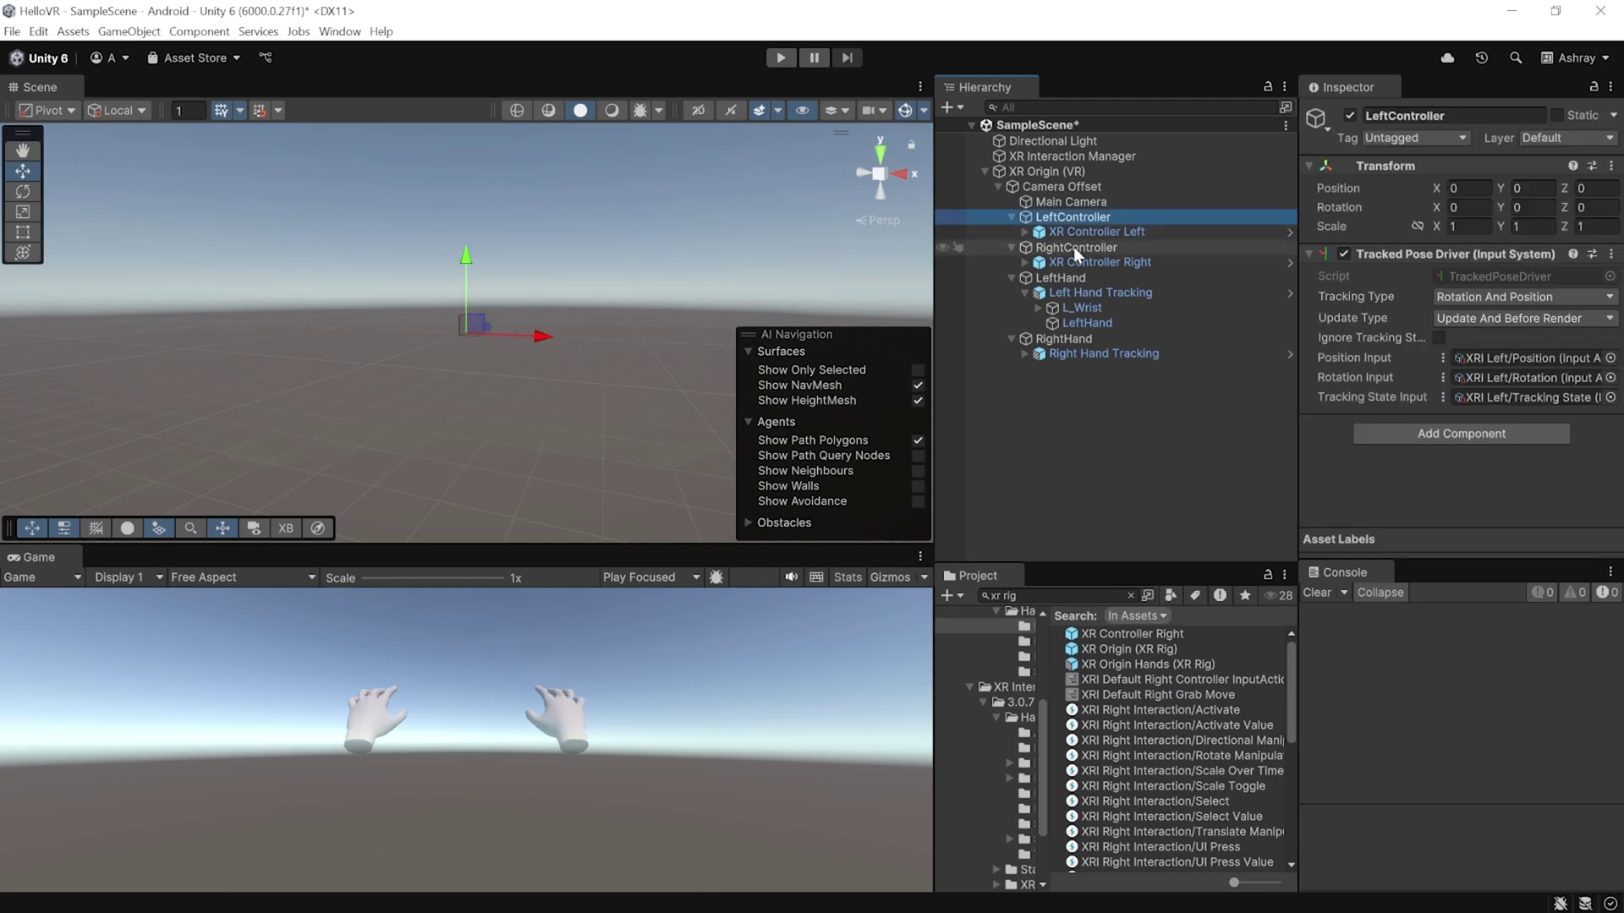
Play-test with LeftController and RightController deactivated, then reactivate both controllers.
{"action": "left_click", "coordinate": [1349, 114]}
{"action": "left_click", "coordinate": [773, 63]}
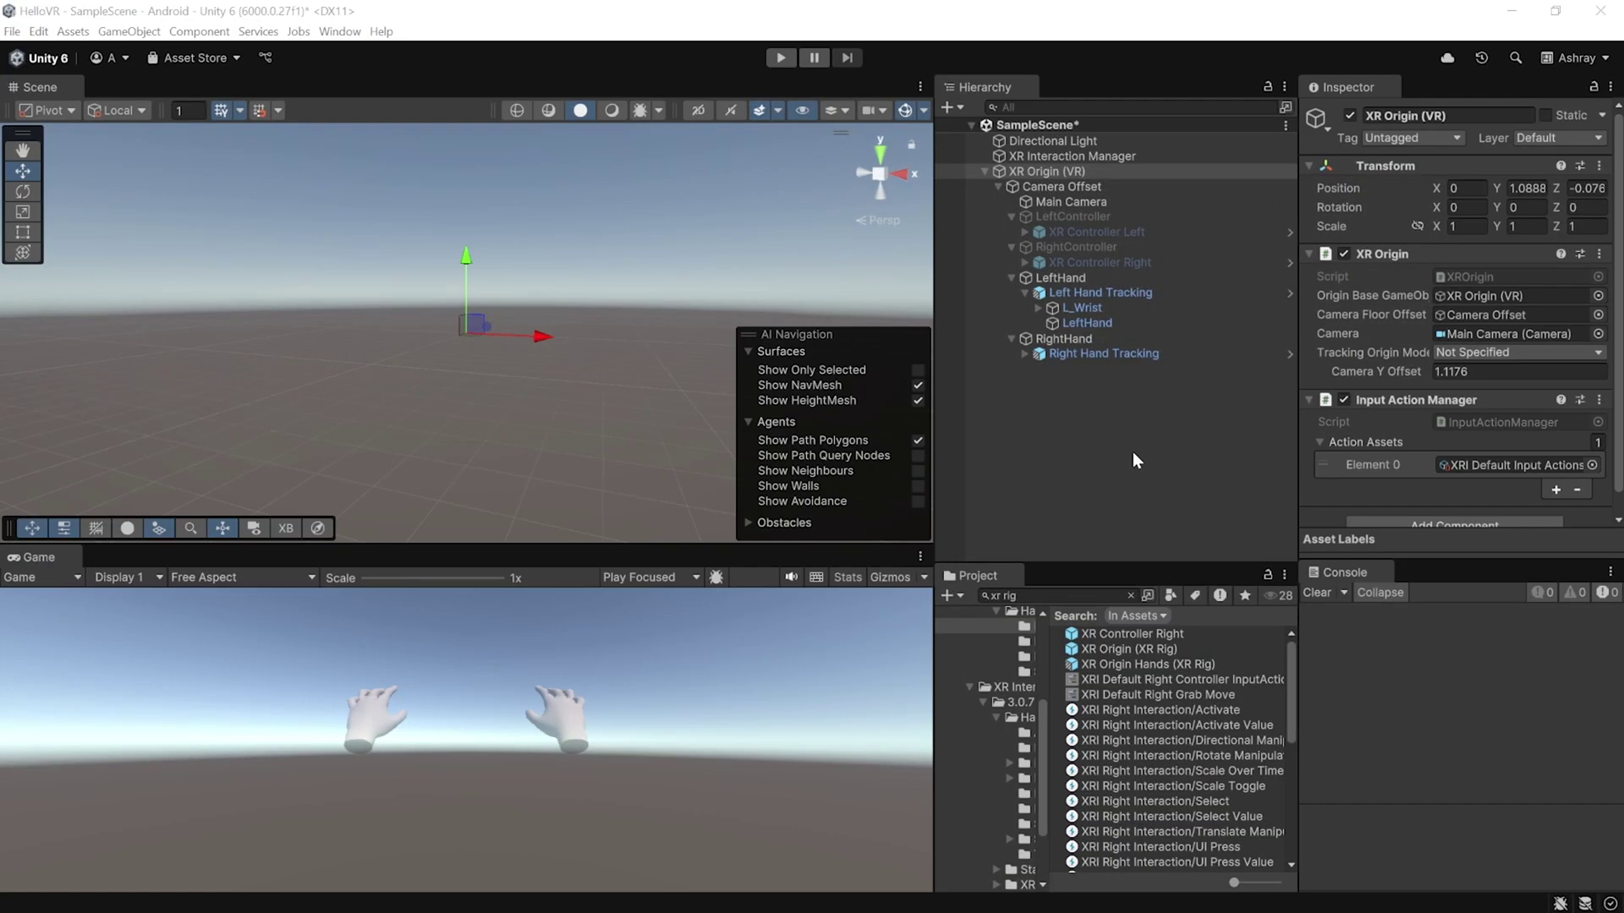
{"action": "left_click", "coordinate": [1097, 245], "text": "ctrl"}
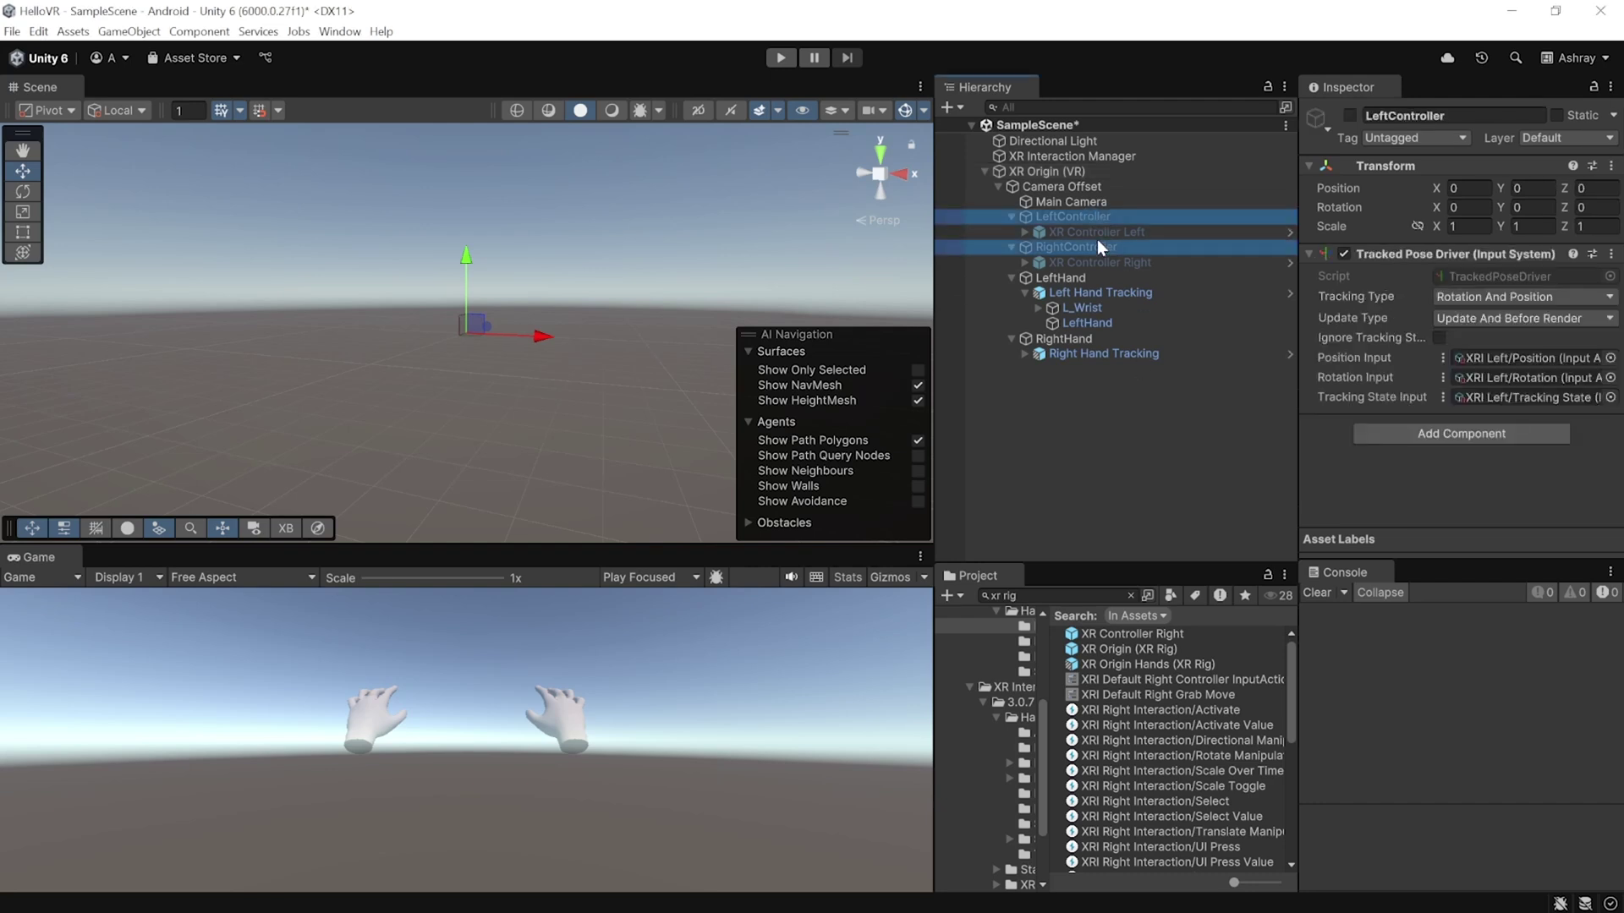
{"action": "left_click", "coordinate": [1350, 115]}
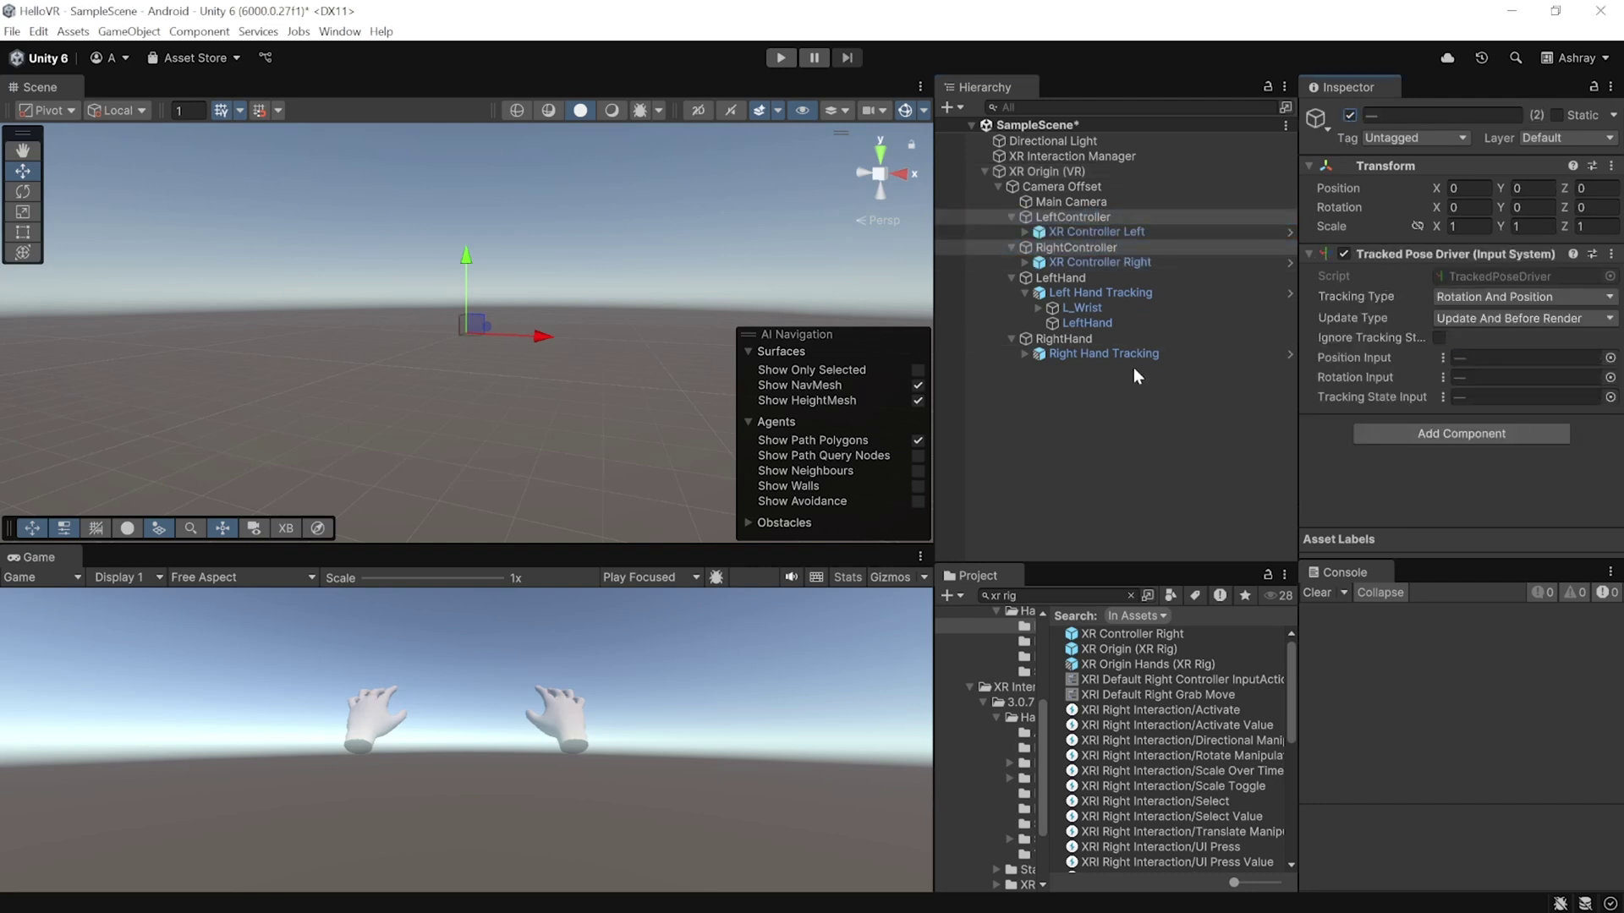
{"action": "left_click", "coordinate": [1074, 416]}
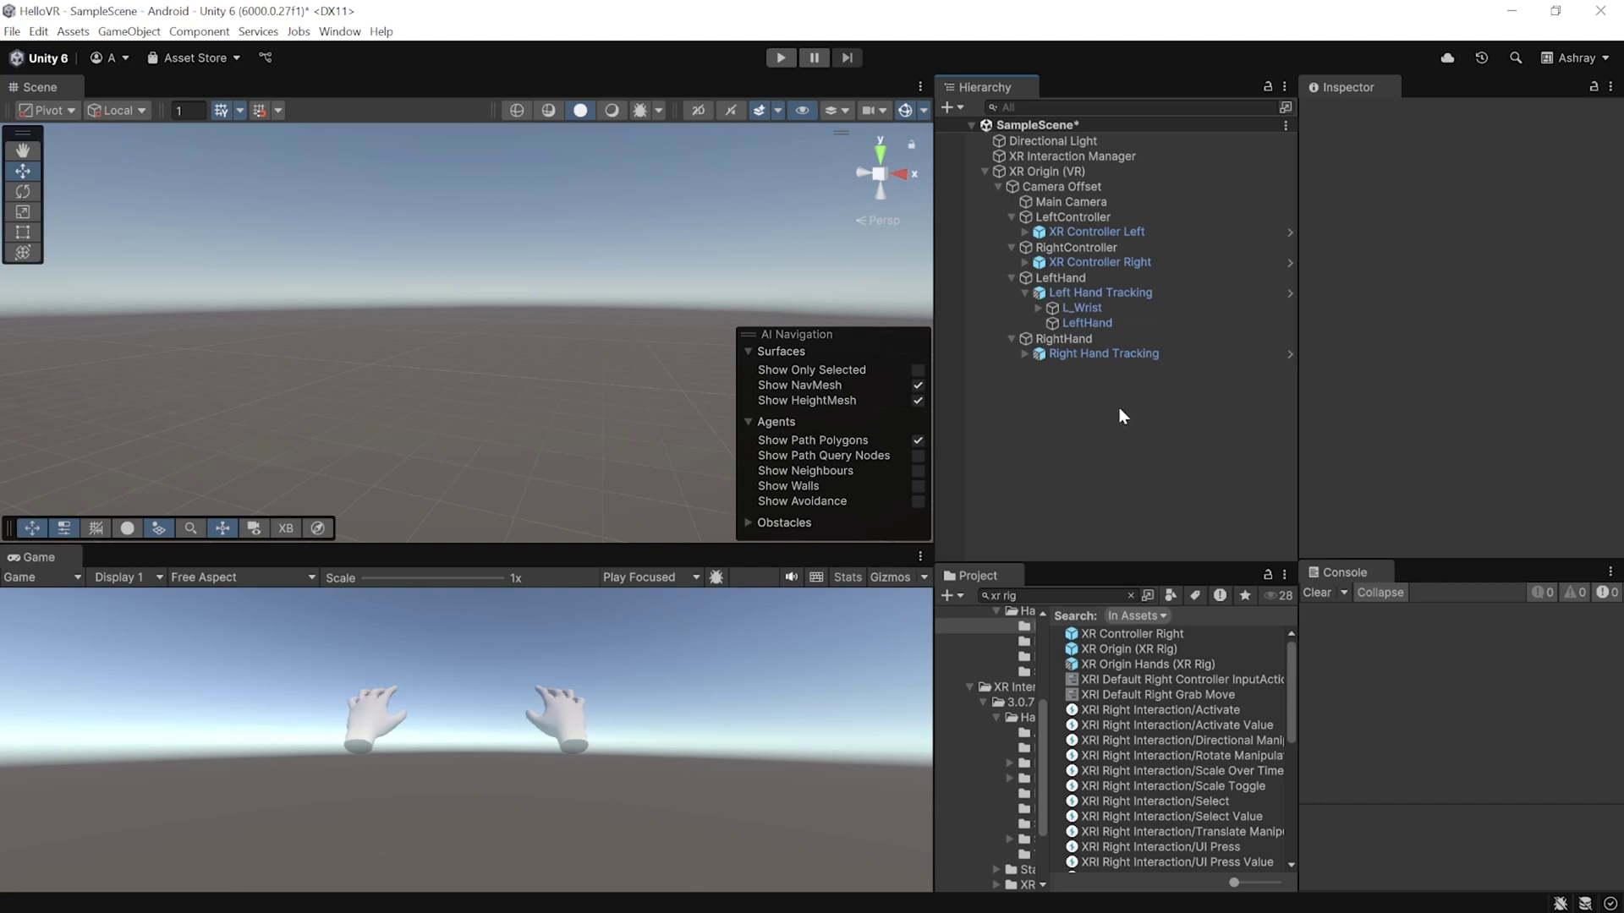
{"action": "left_click", "coordinate": [1057, 174]}
Add an XR Input Modality Manager component to XR Origin (VR).
{"action": "scroll", "coordinate": [1479, 363], "scroll_direction": "down", "scroll_amount": 1}
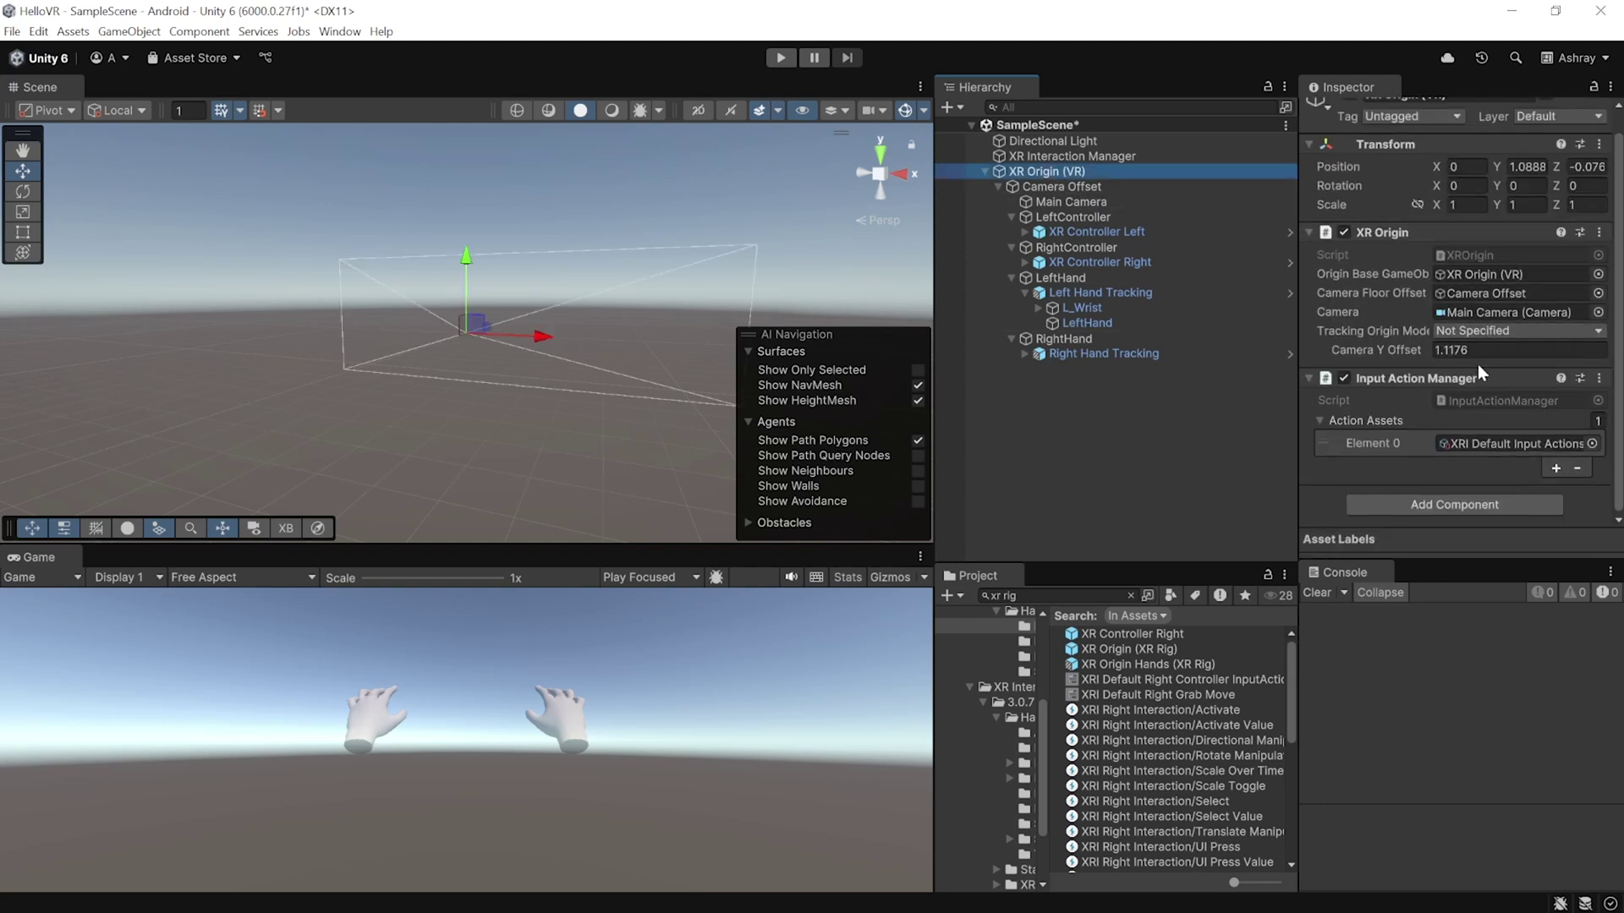
{"action": "left_click", "coordinate": [1458, 504]}
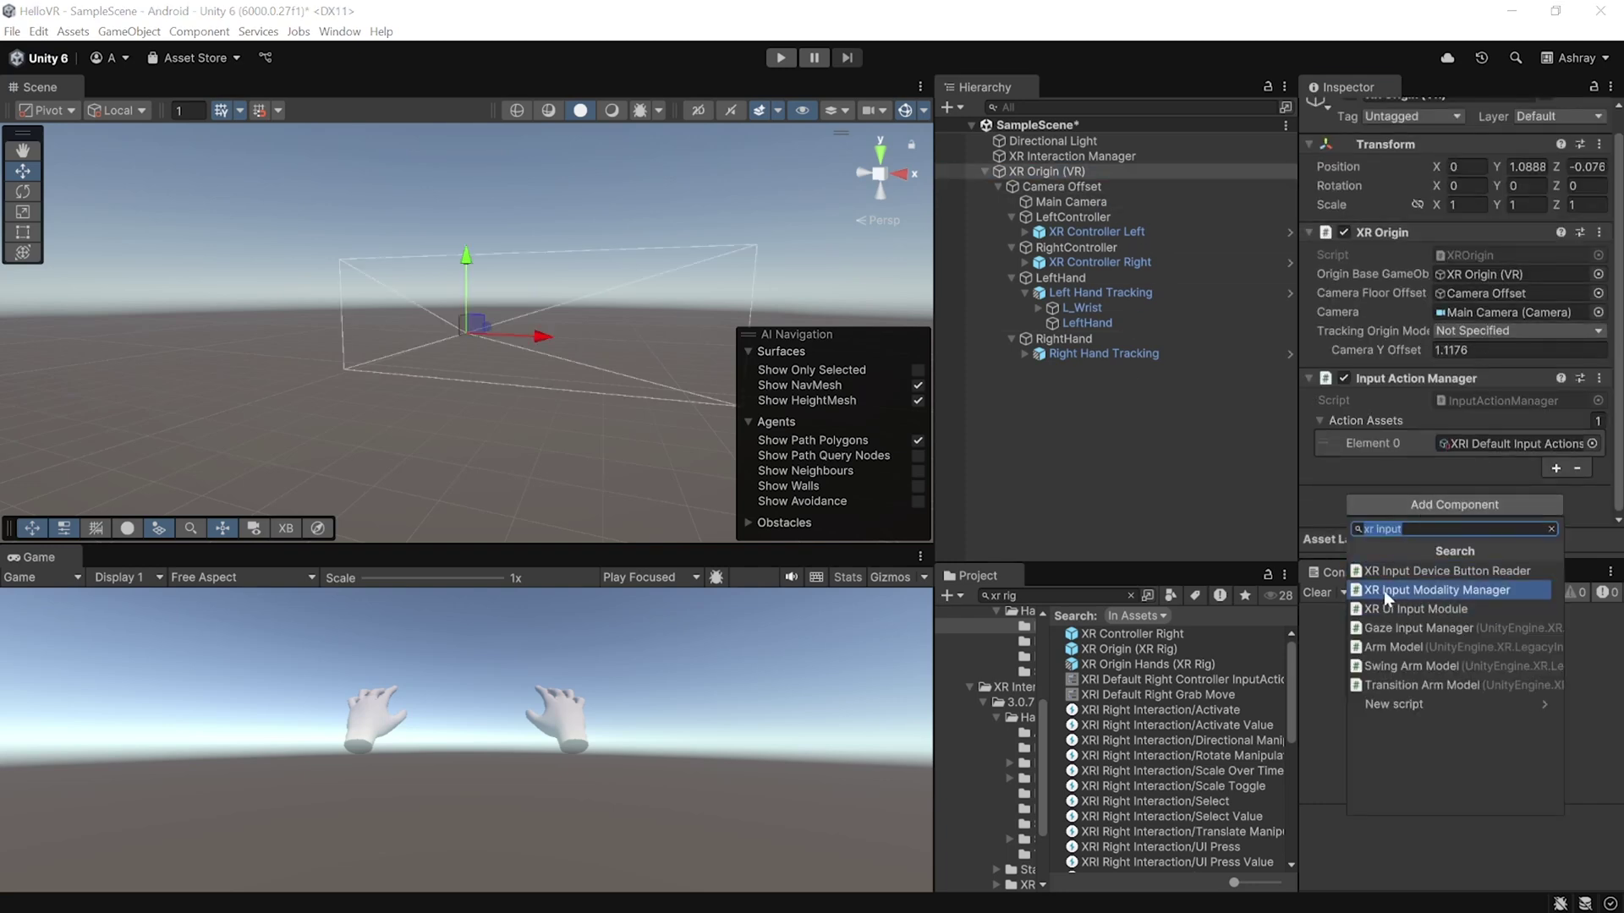
{"action": "left_click", "coordinate": [1509, 590]}
{"action": "scroll", "coordinate": [1514, 440], "scroll_direction": "down", "scroll_amount": 5}
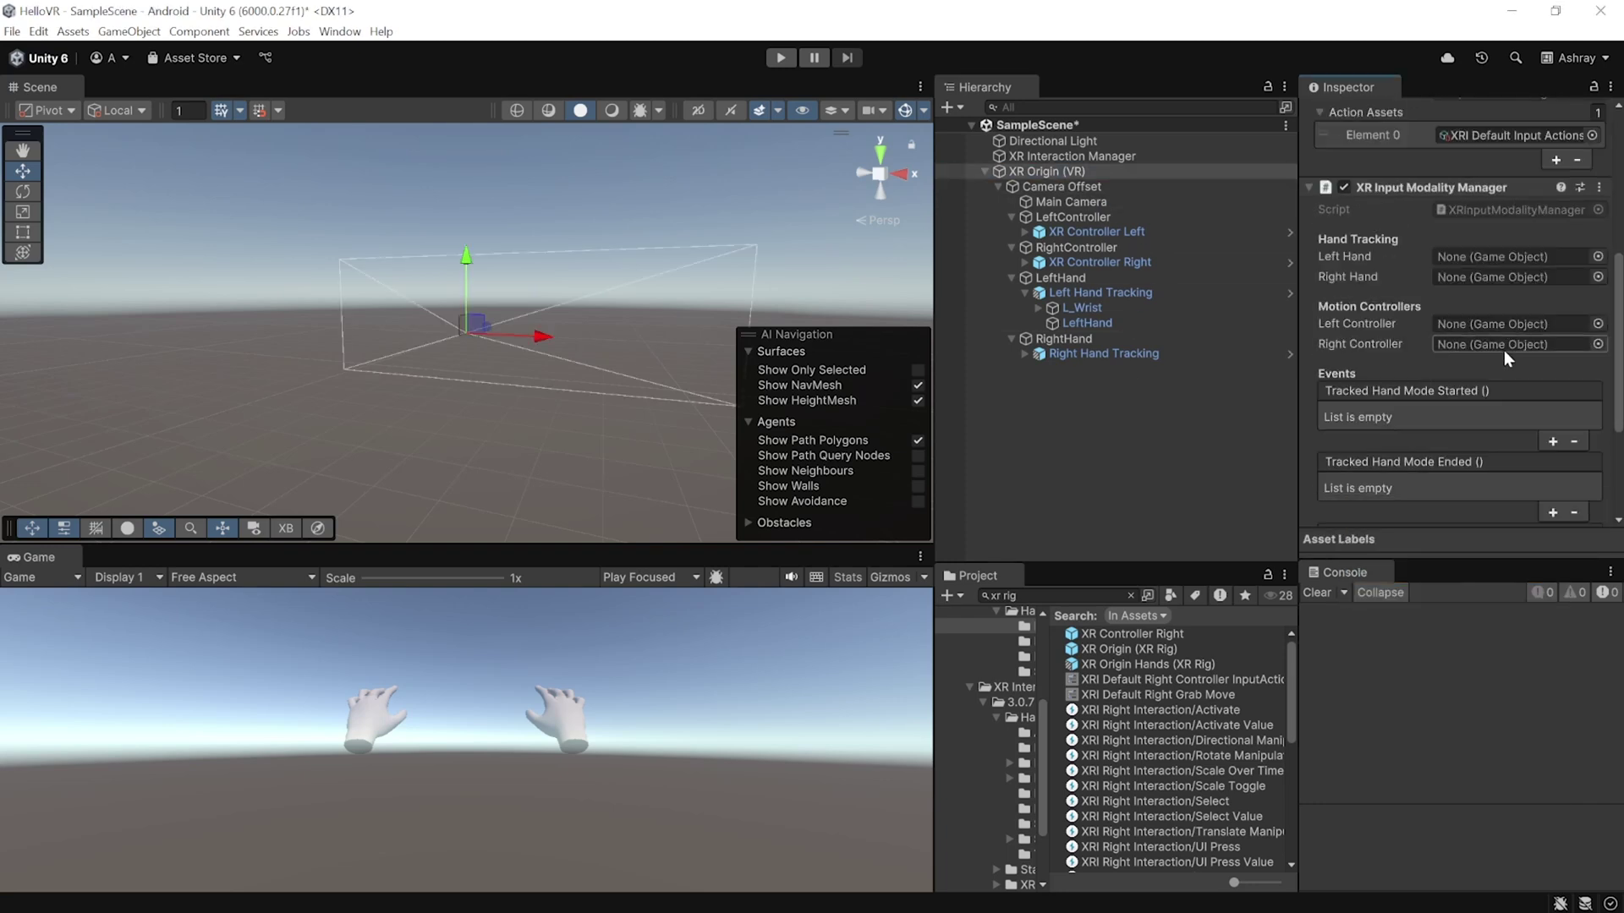
Assign LeftHand, RightHand, LeftController and RightController to the modality manager's fields.
{"action": "left_click_drag", "start_coordinate": [1059, 278], "coordinate": [1465, 254]}
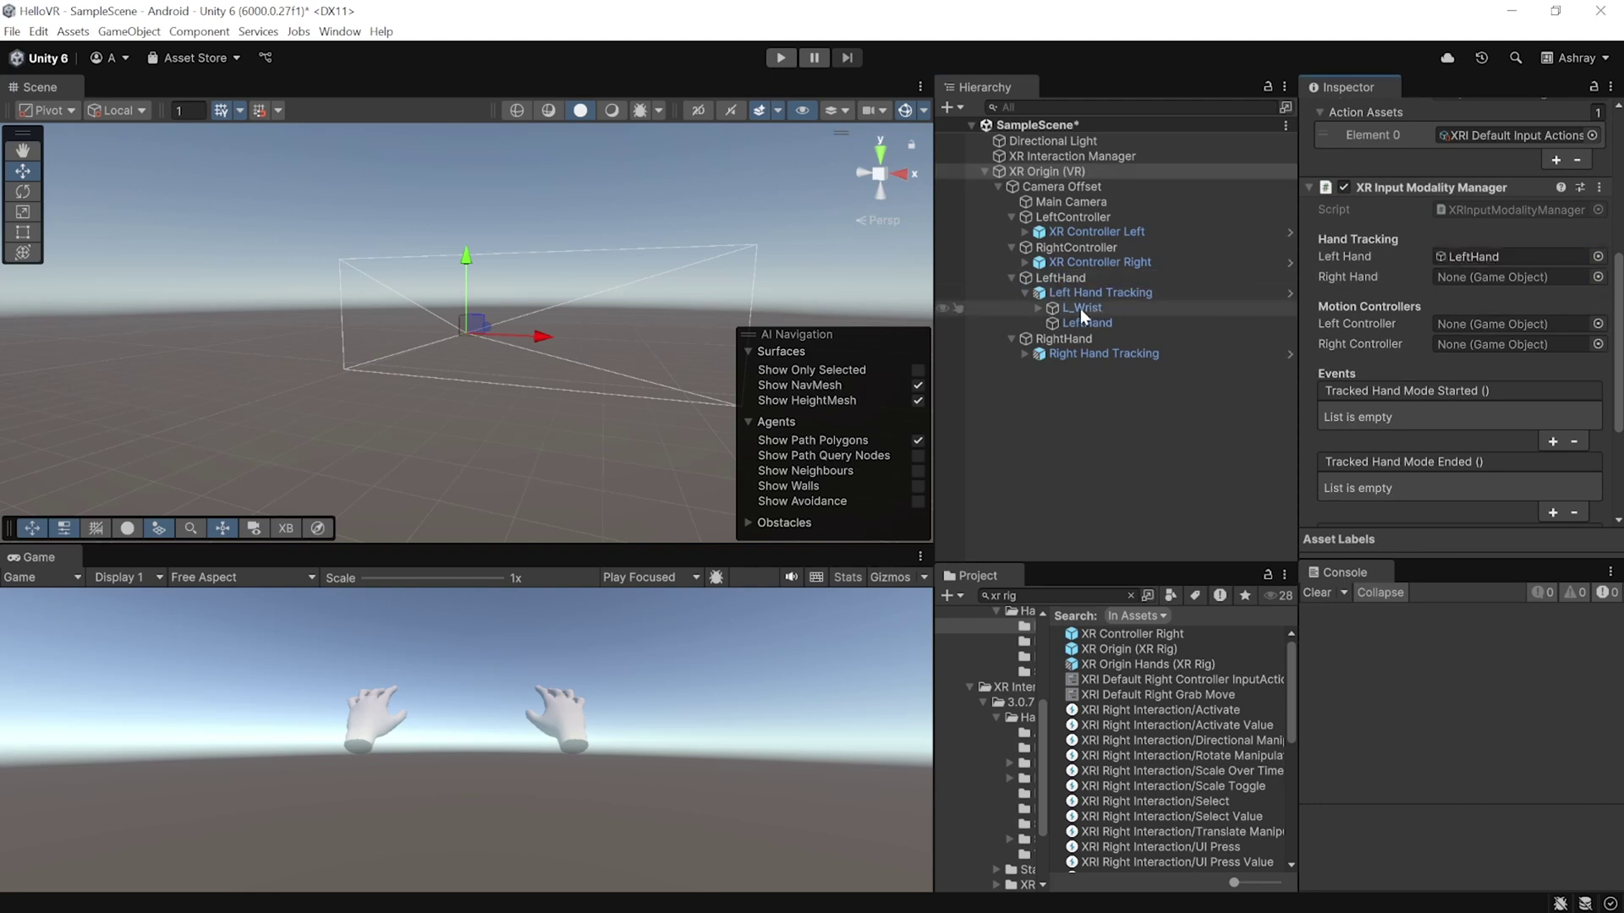
{"action": "left_click_drag", "start_coordinate": [1109, 339], "coordinate": [1468, 277]}
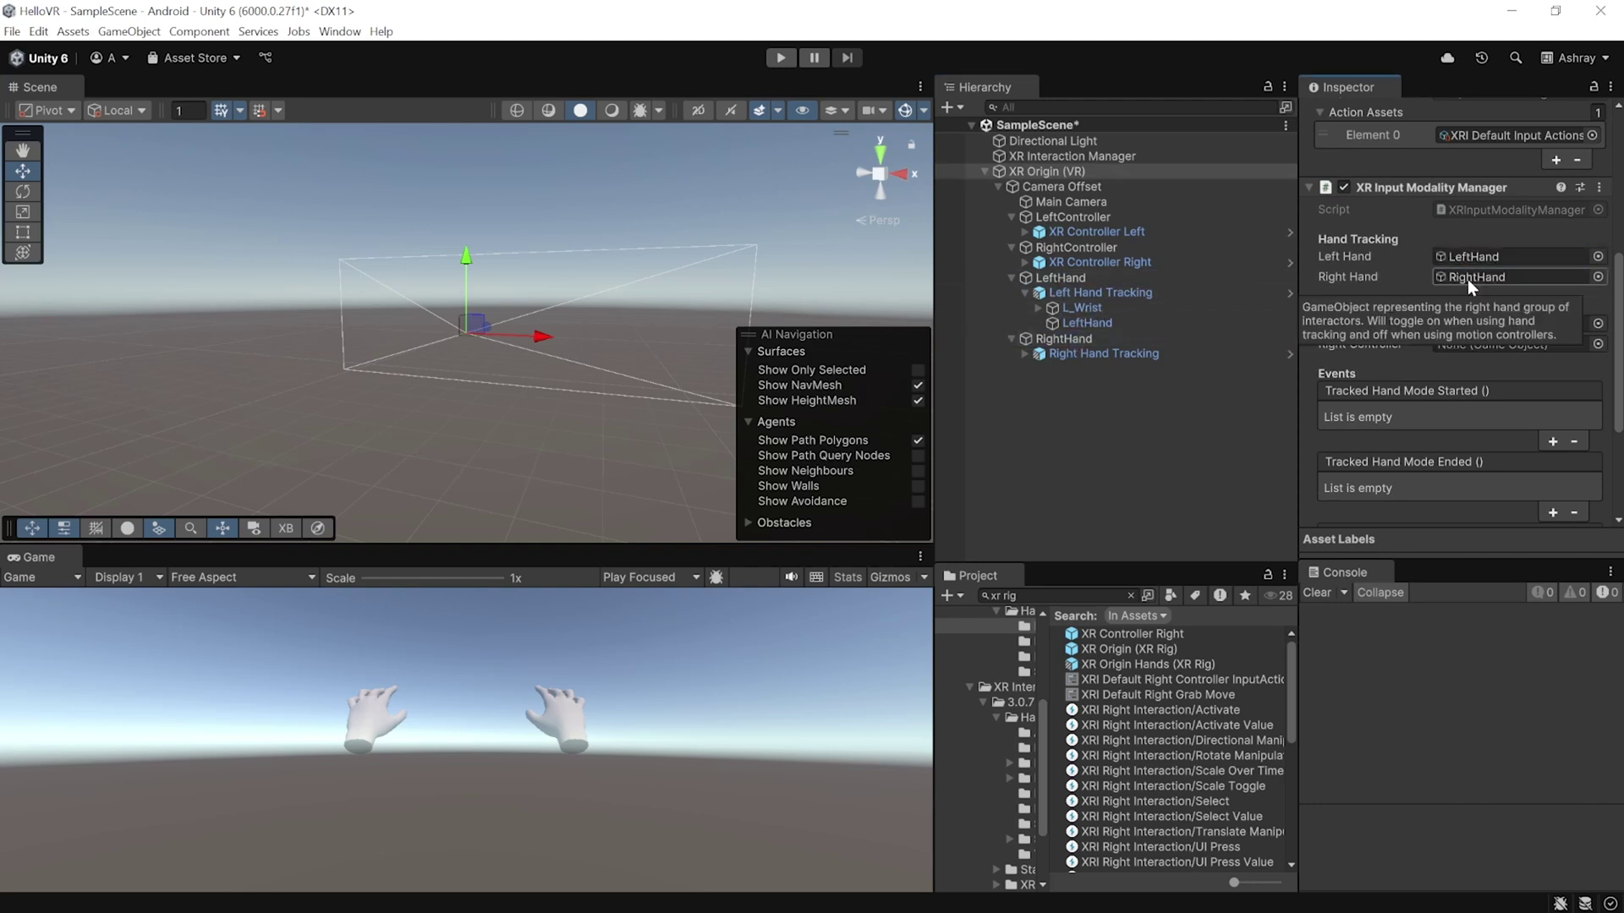
{"action": "left_click_drag", "start_coordinate": [1047, 211], "coordinate": [1522, 324]}
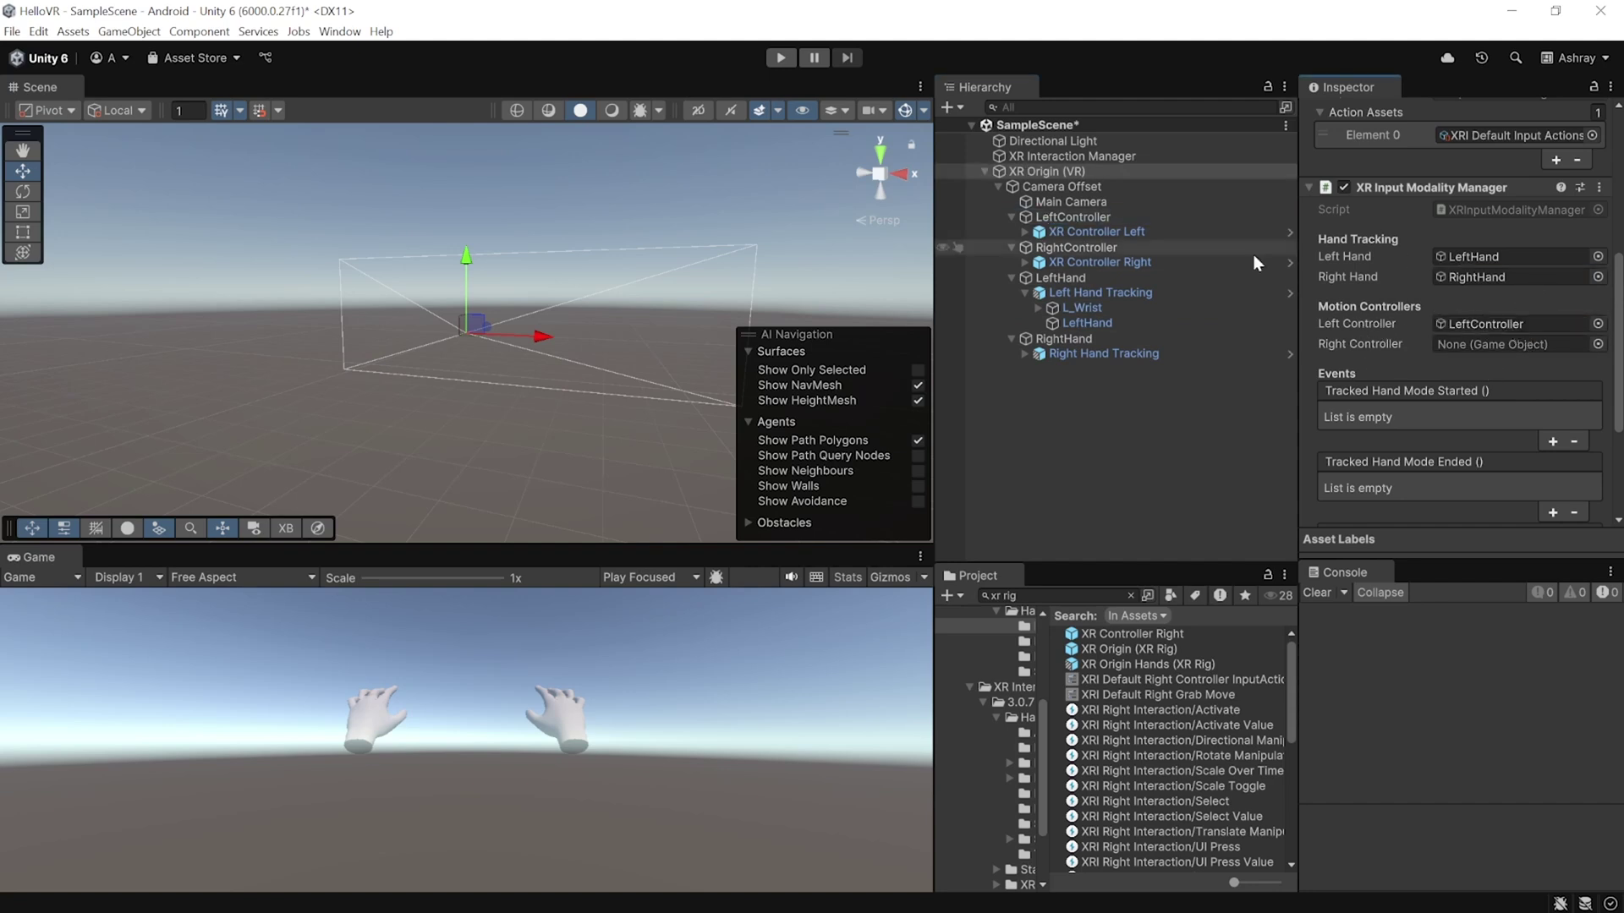
{"action": "left_click_drag", "start_coordinate": [1096, 245], "coordinate": [1450, 345]}
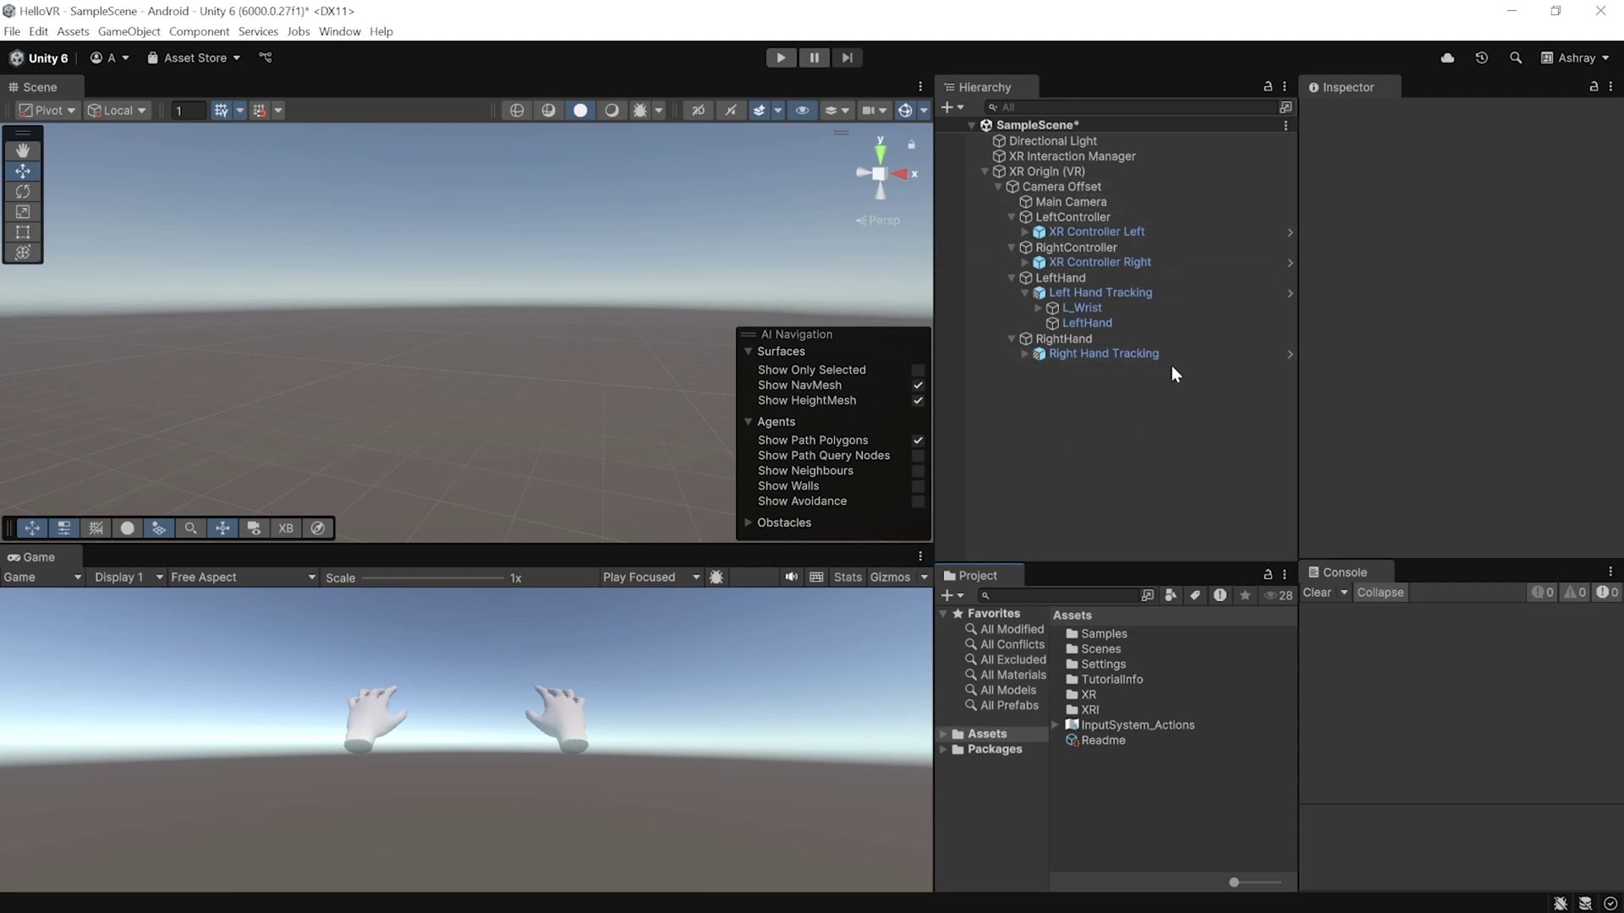
Drag the Starter Assets XR Origin (XR Rig) prefab into the Hierarchy.
{"action": "double_click", "coordinate": [1088, 631]}
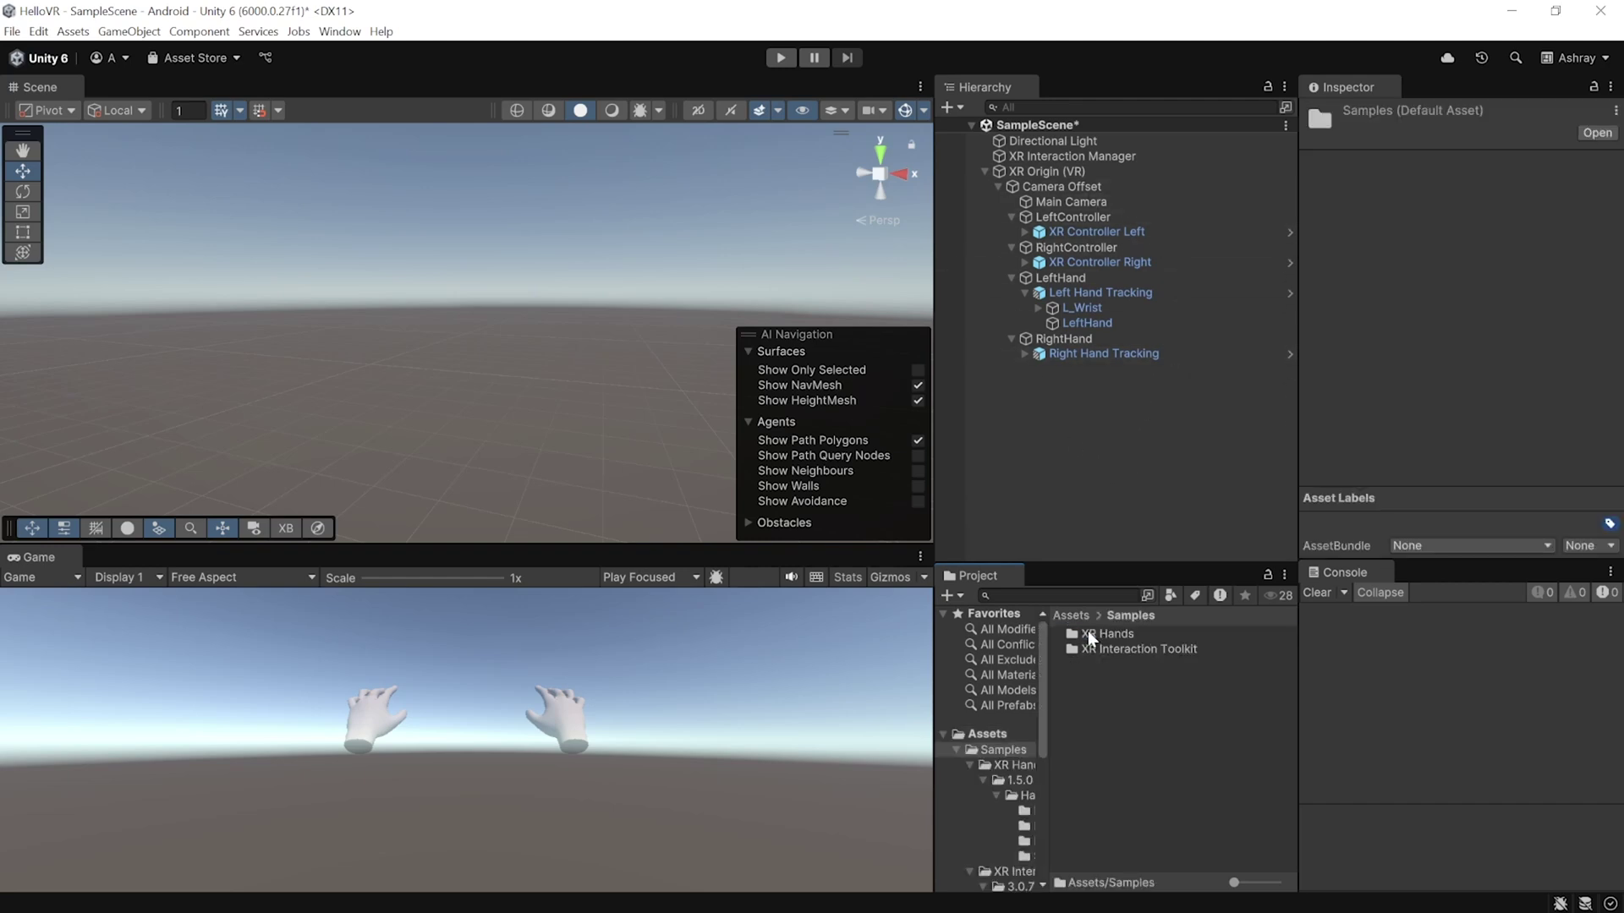
{"action": "double_click", "coordinate": [1091, 649]}
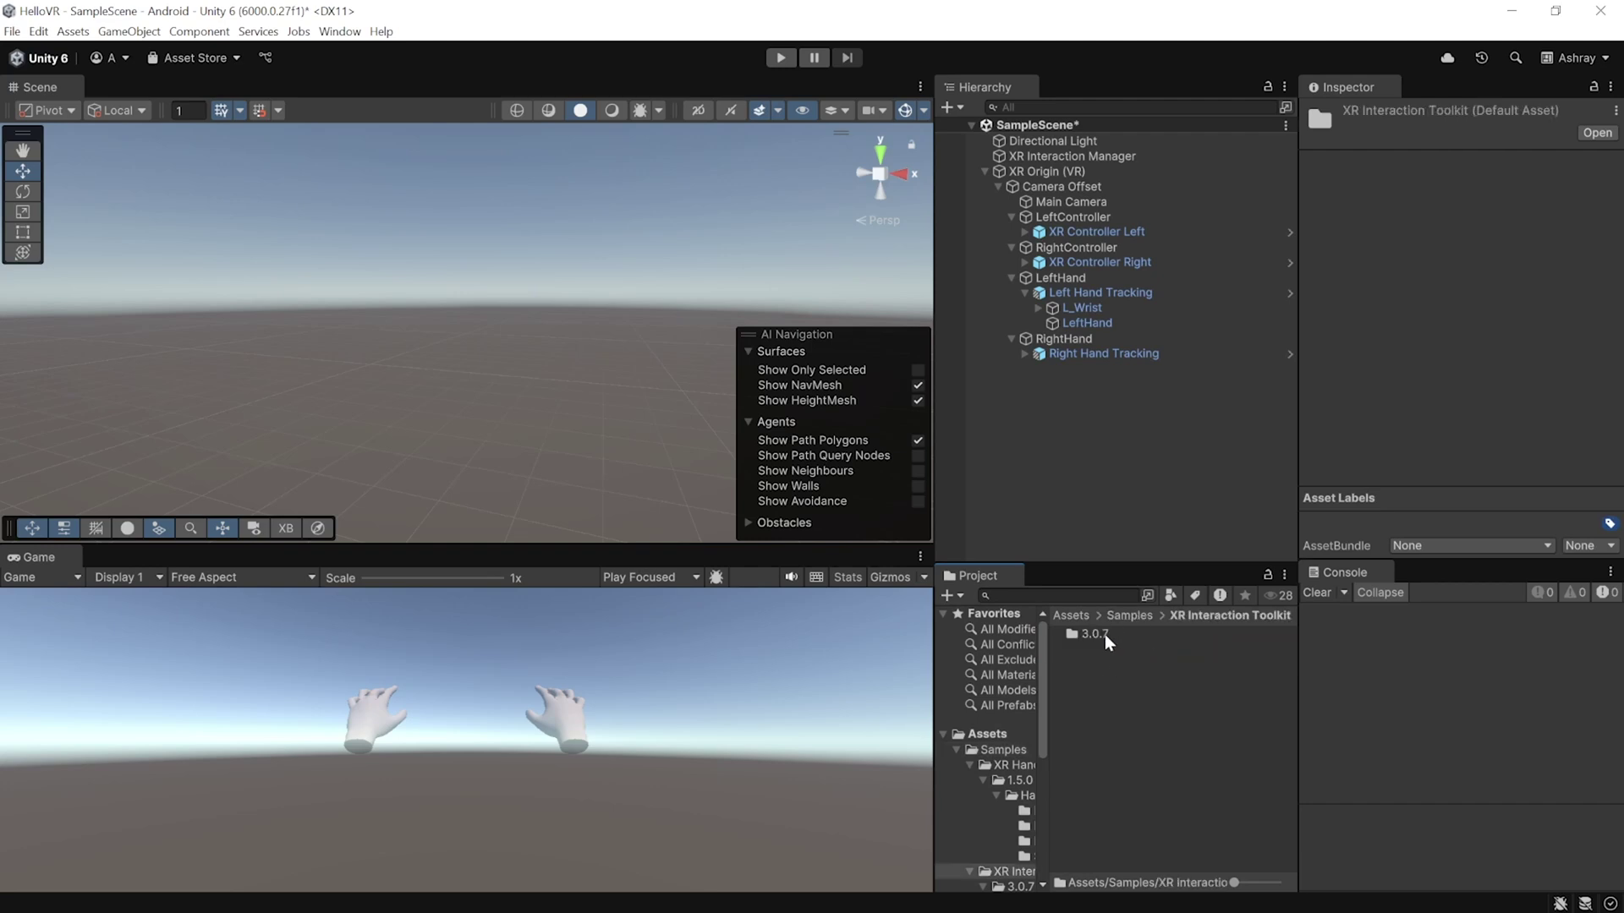
{"action": "double_click", "coordinate": [1117, 651]}
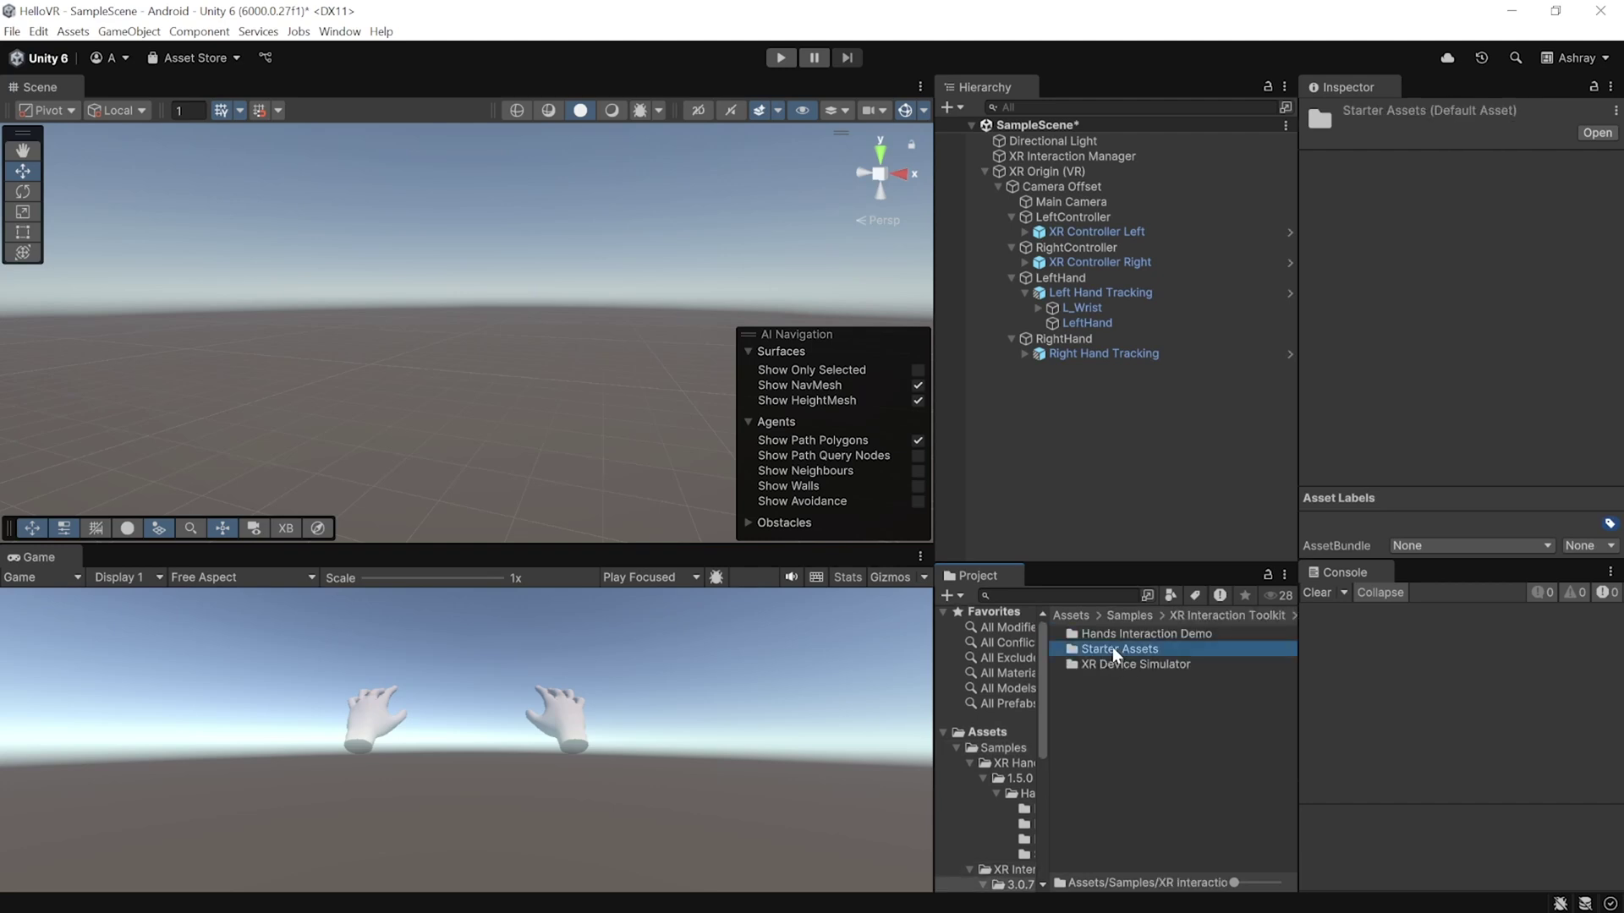
{"action": "double_click", "coordinate": [1102, 740]}
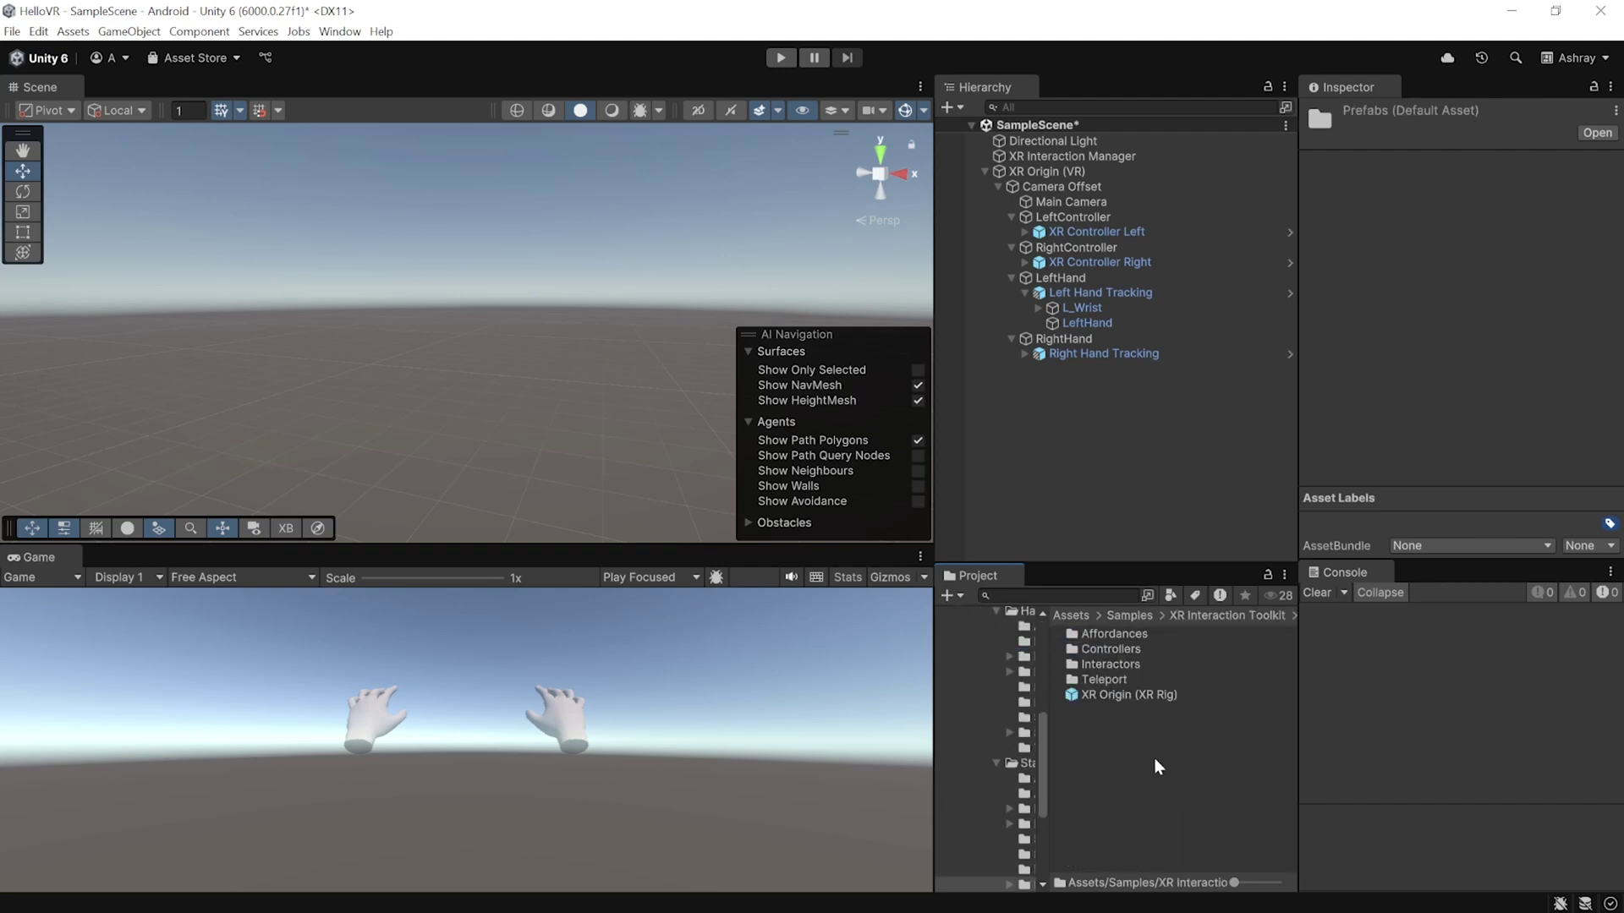
{"action": "left_click", "coordinate": [1149, 701]}
{"action": "left_click_drag", "start_coordinate": [1037, 662], "coordinate": [1057, 444]}
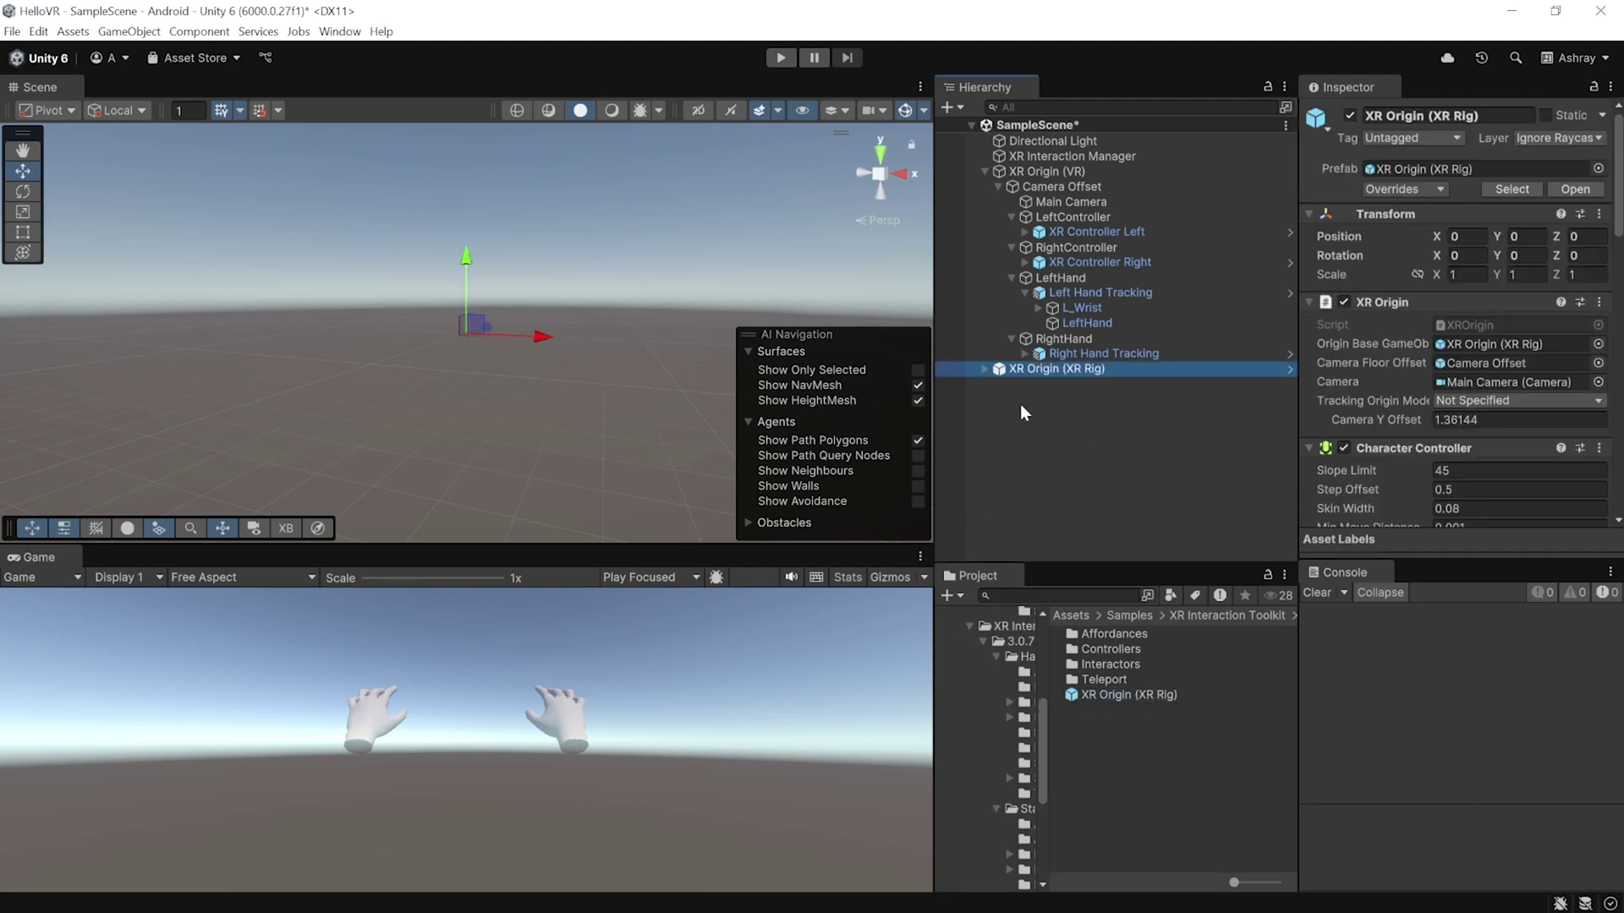
Expand XR Origin (XR Rig), Camera Offset and Left Controller to inspect their children.
{"action": "left_click", "coordinate": [985, 369]}
{"action": "left_click", "coordinate": [998, 384]}
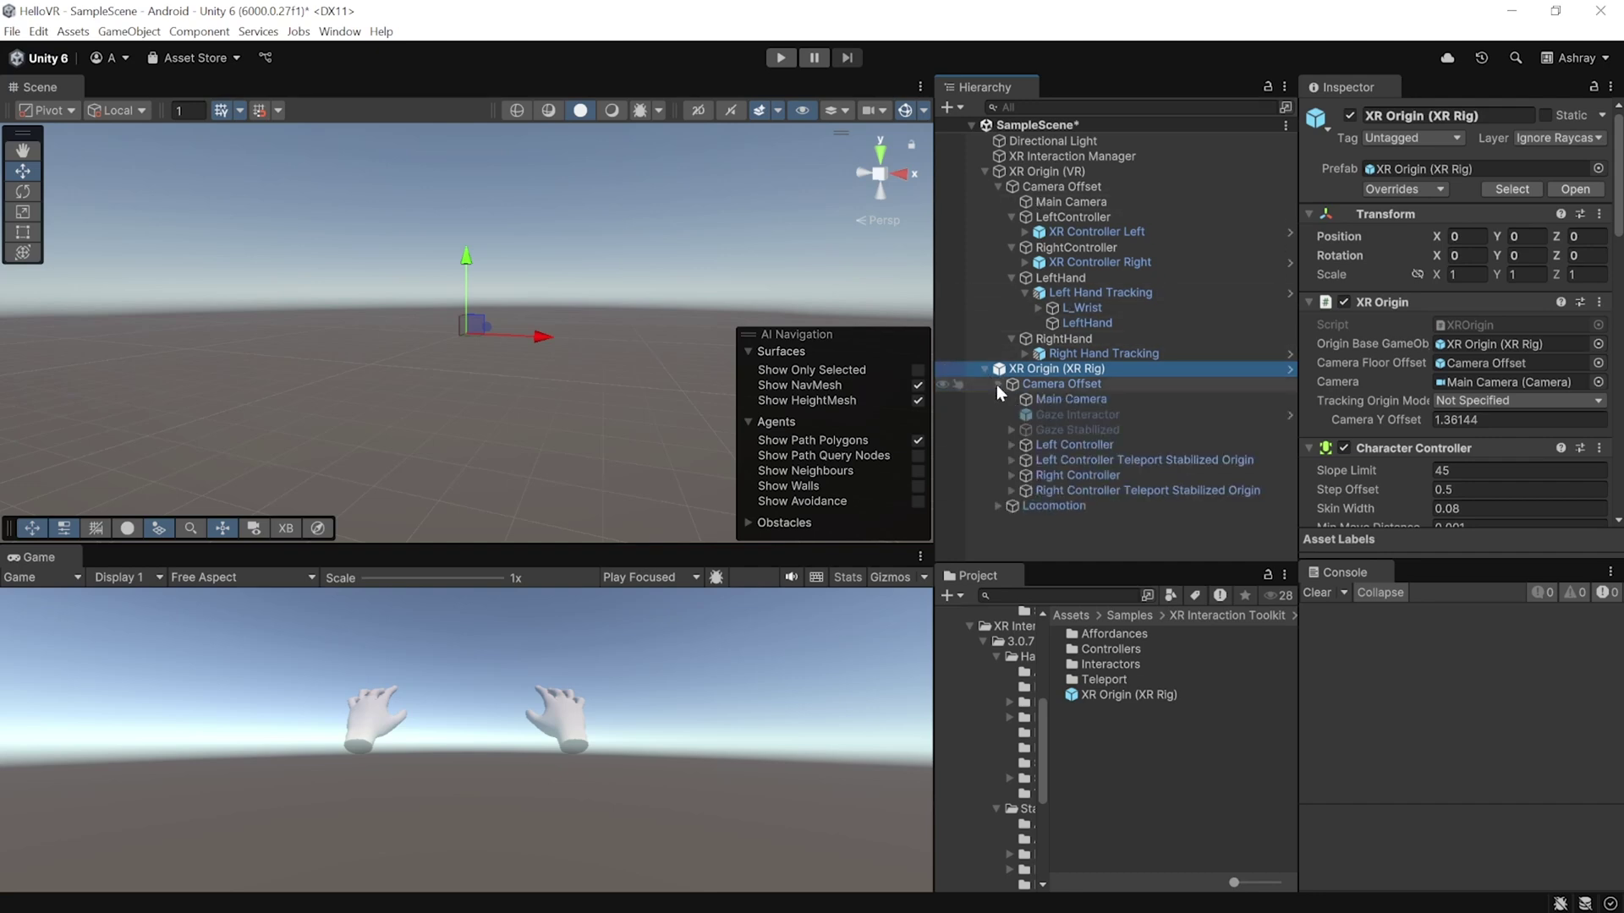
{"action": "left_click", "coordinate": [1012, 445]}
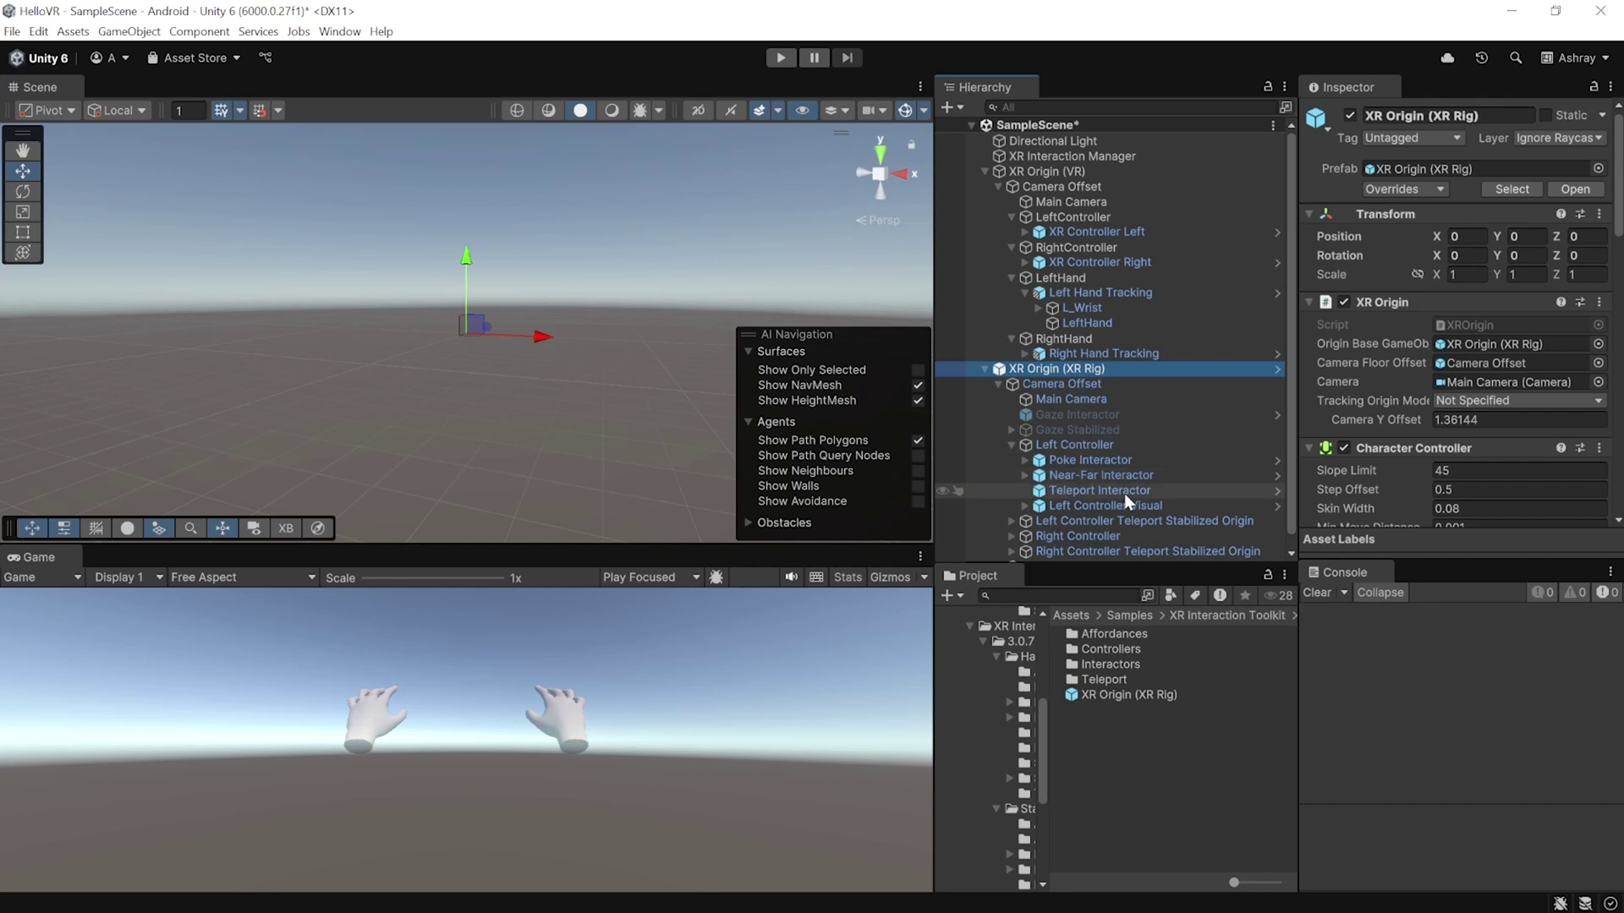
{"action": "scroll", "coordinate": [1124, 493], "scroll_direction": "down", "scroll_amount": 1}
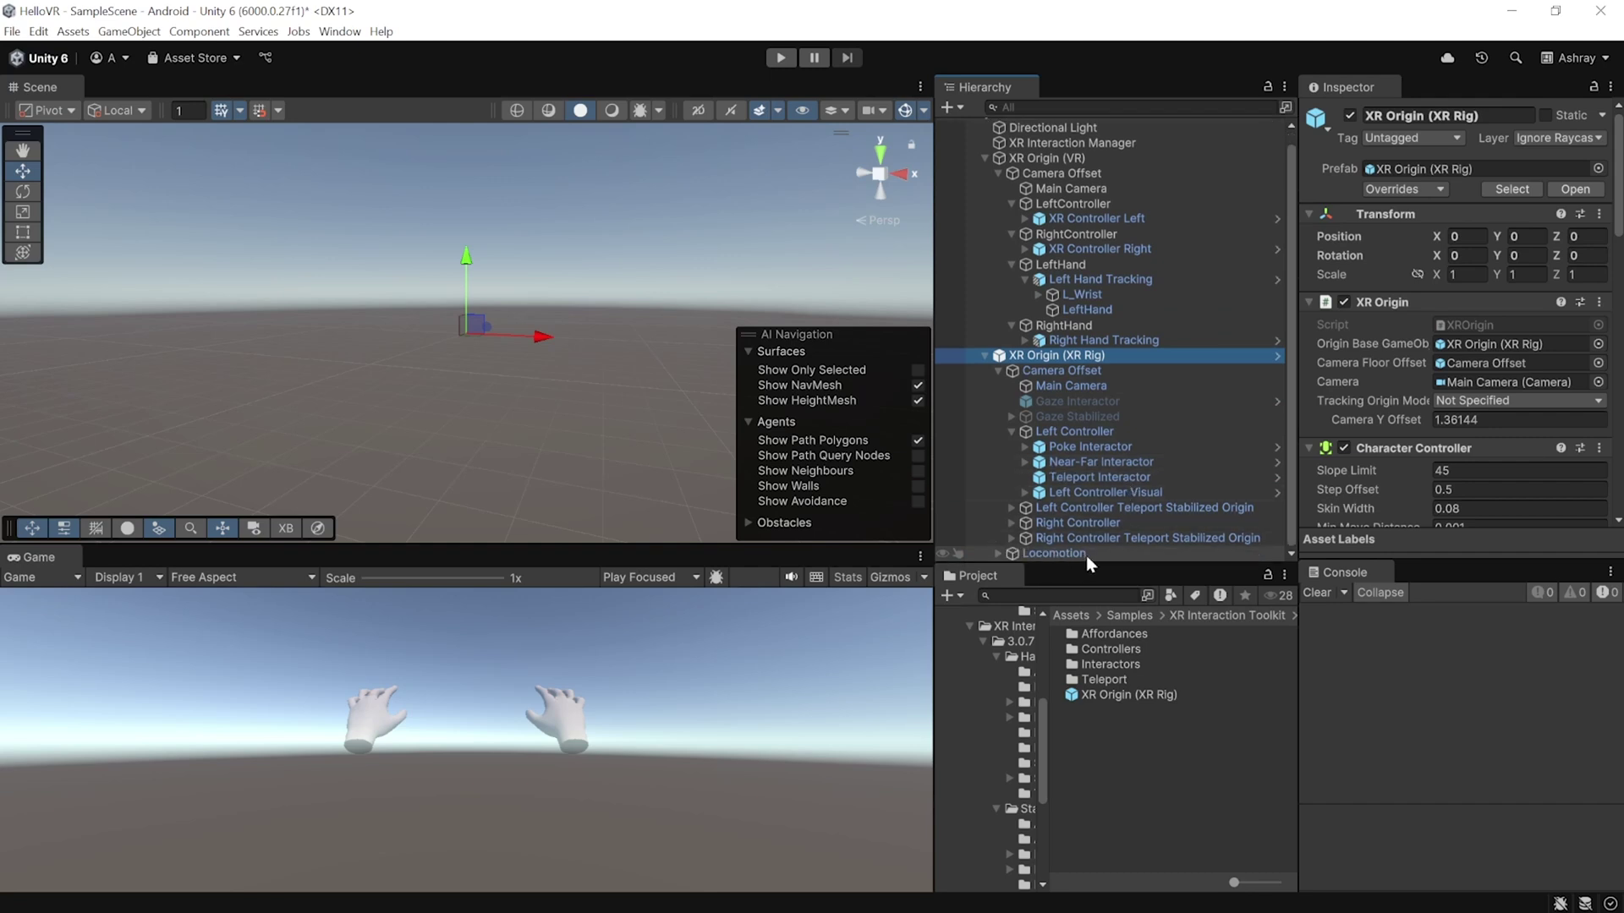
{"action": "left_click", "coordinate": [1012, 431]}
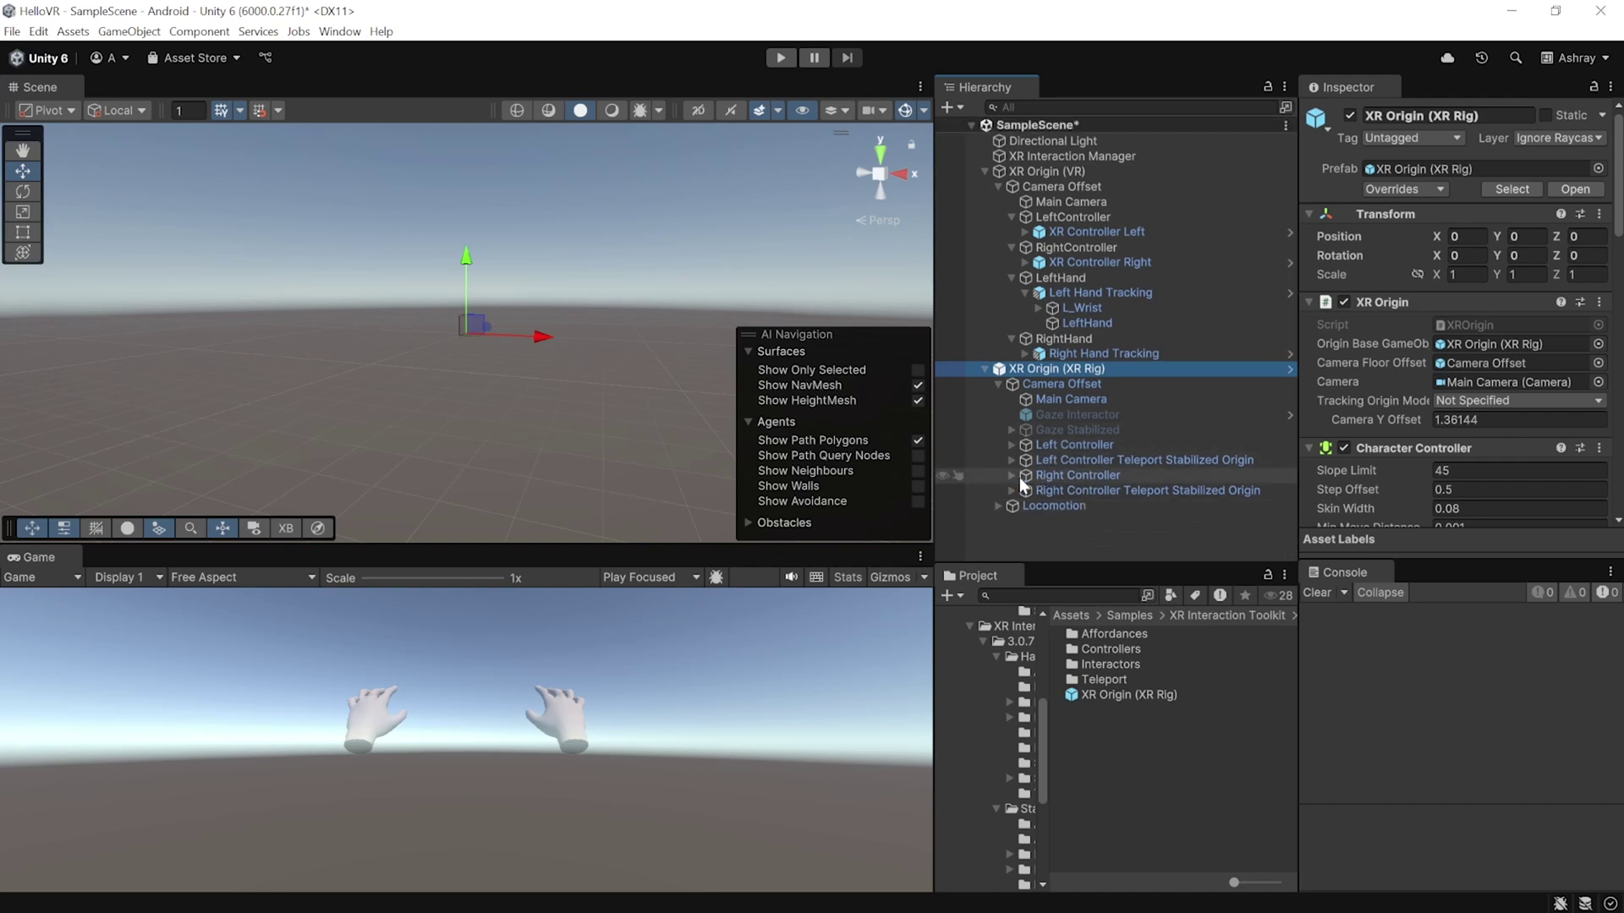
{"action": "left_click", "coordinate": [1078, 615]}
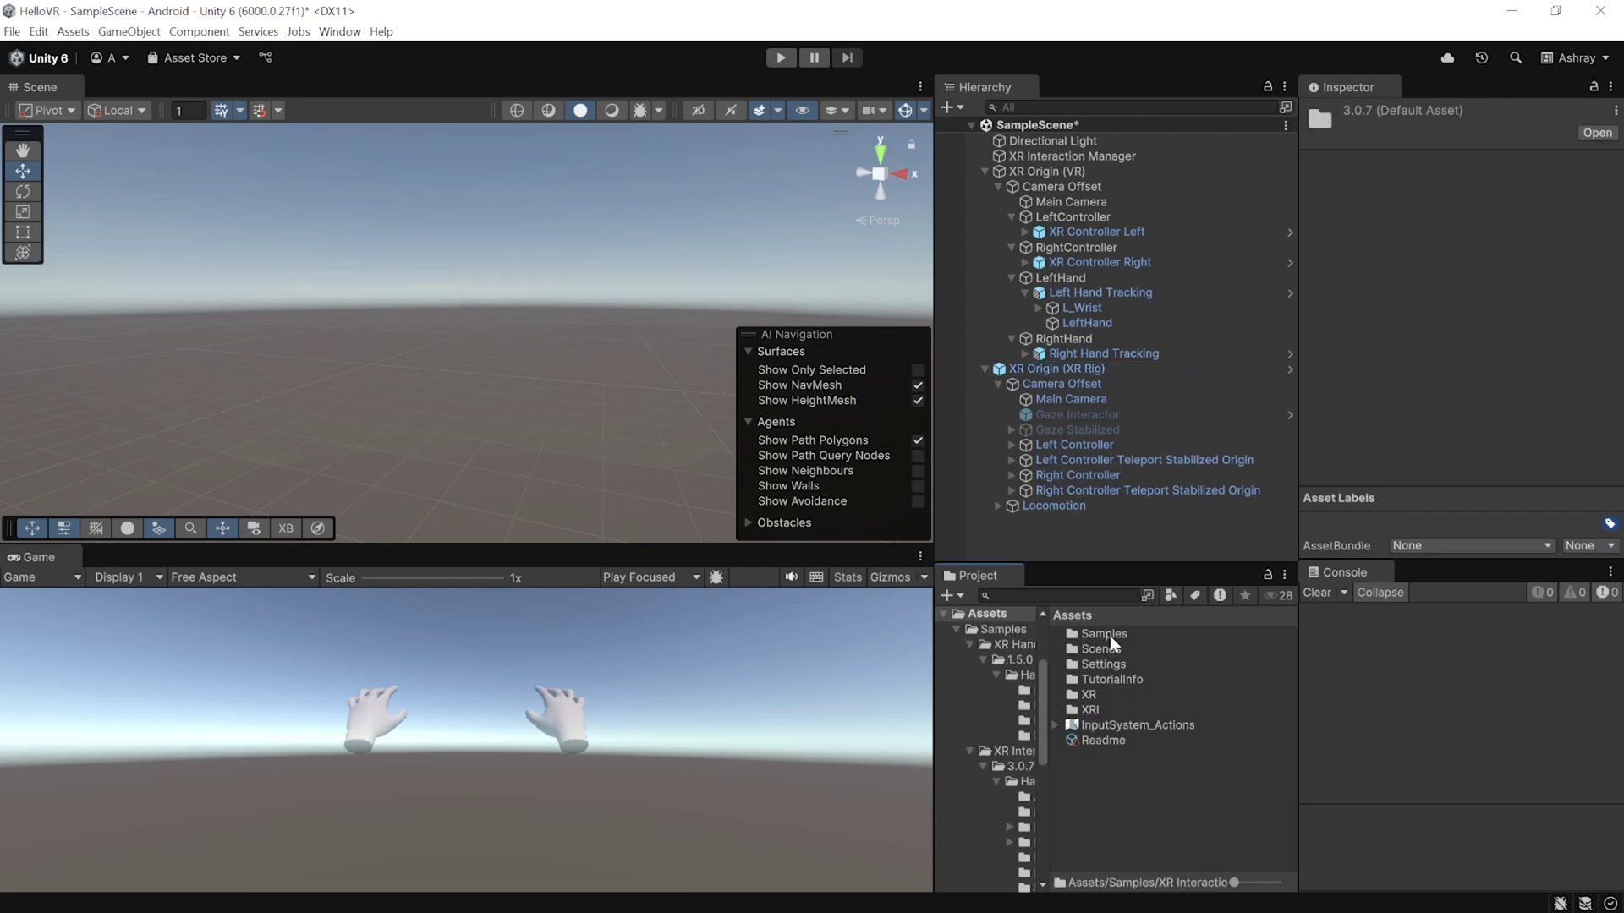
Add the Hands Interaction Demo's XR Origin Hands (XR Rig) prefab to the scene.
{"action": "double_click", "coordinate": [1110, 636]}
{"action": "double_click", "coordinate": [1132, 651]}
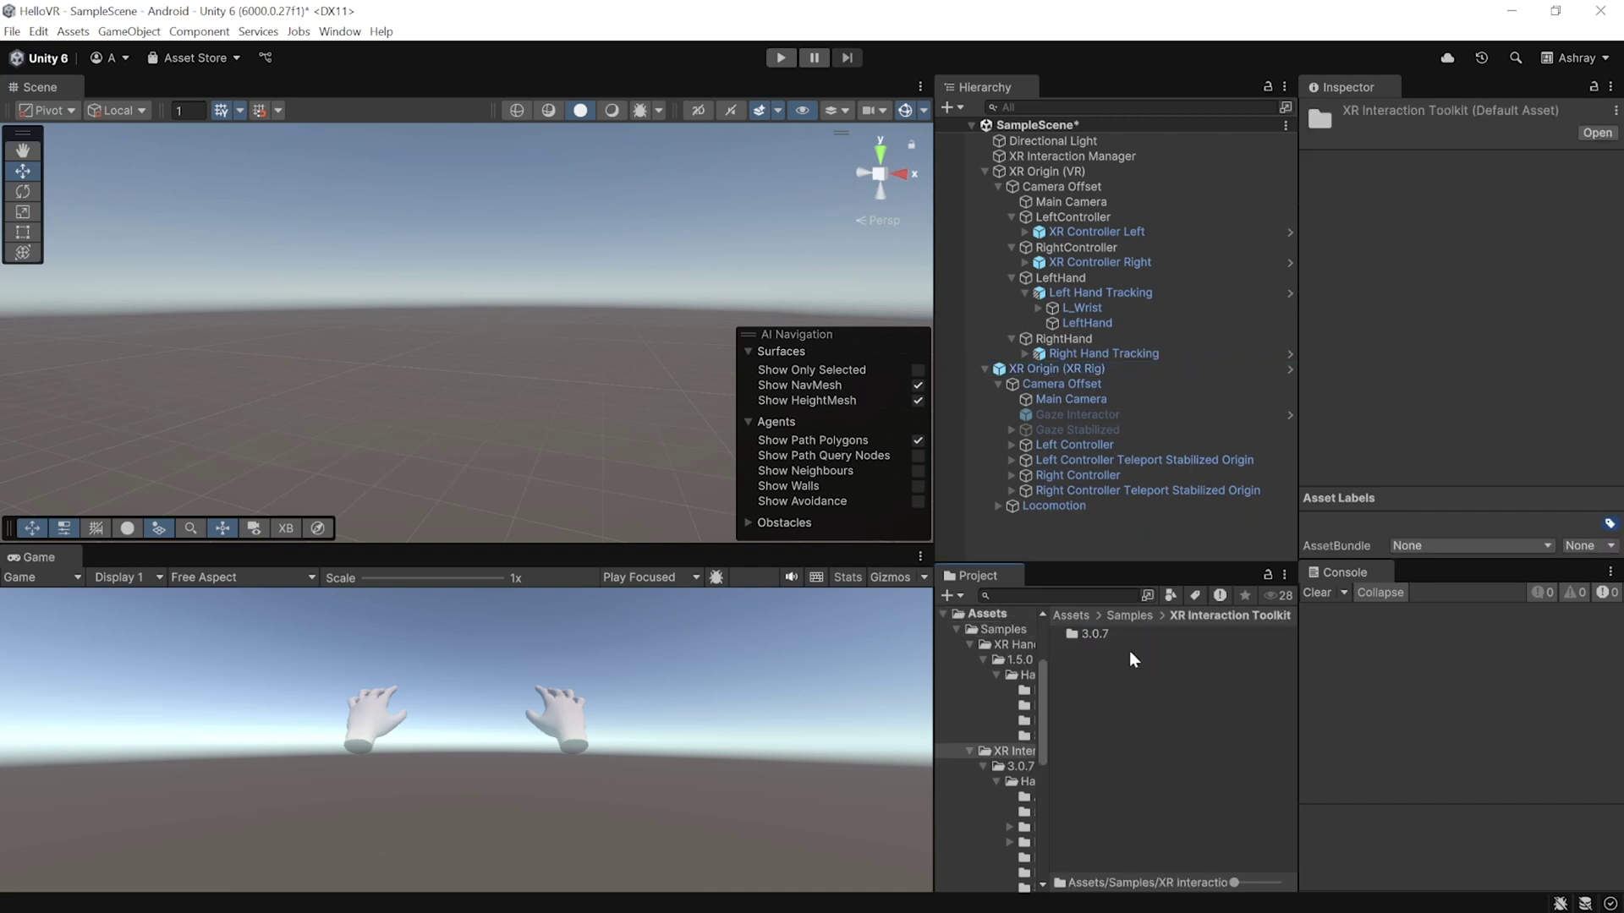
{"action": "double_click", "coordinate": [1117, 635]}
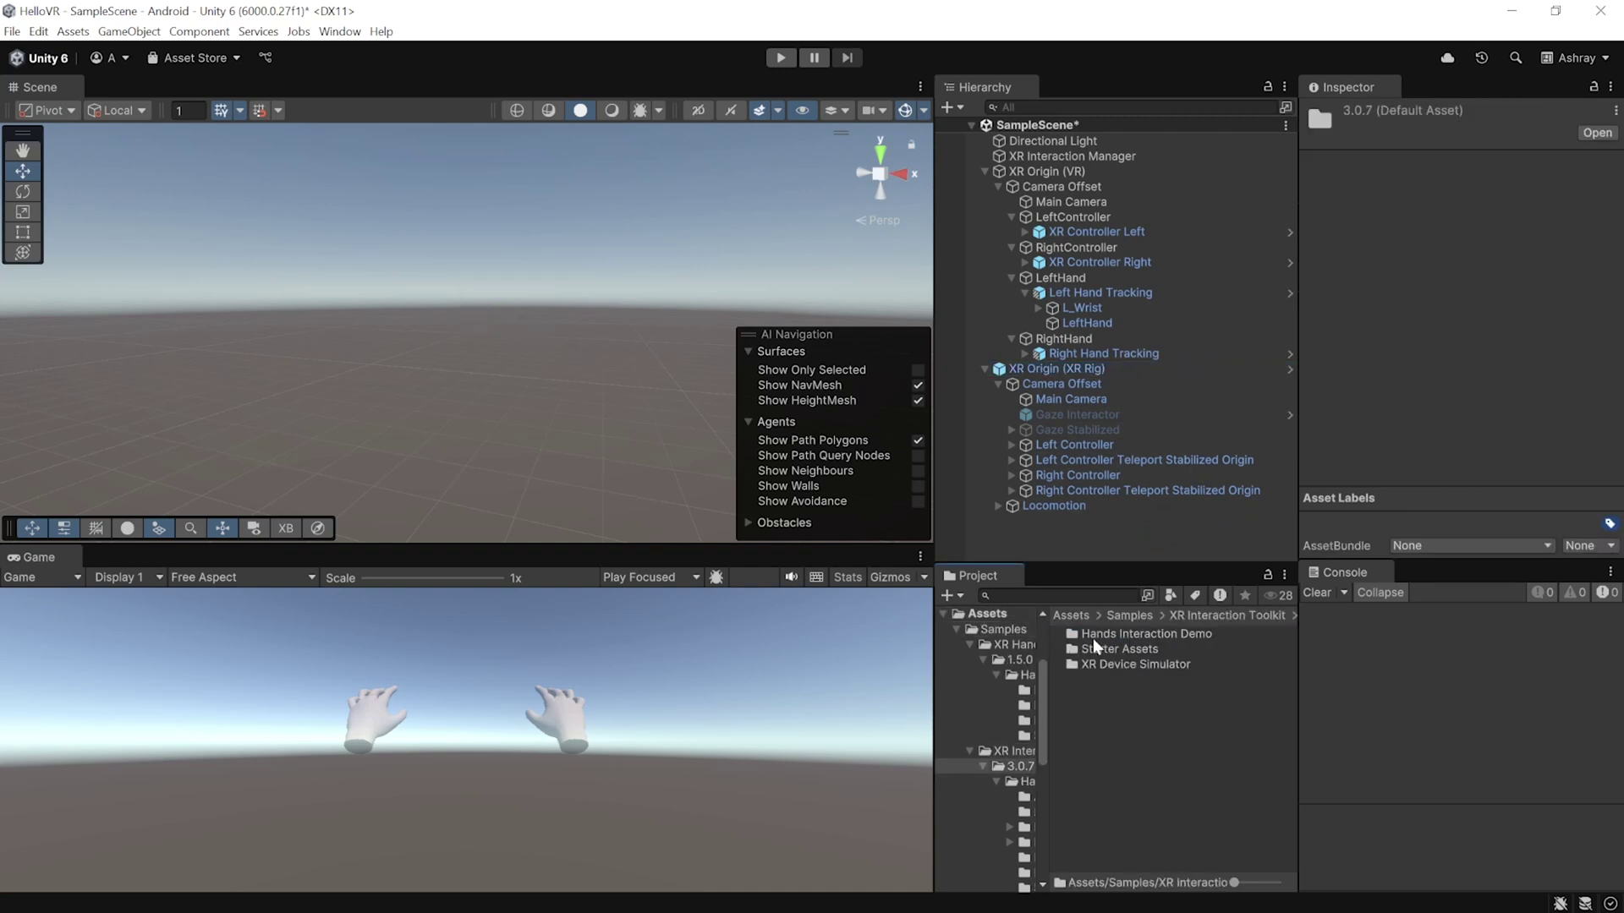
{"action": "double_click", "coordinate": [1109, 636]}
{"action": "left_click", "coordinate": [1105, 713]}
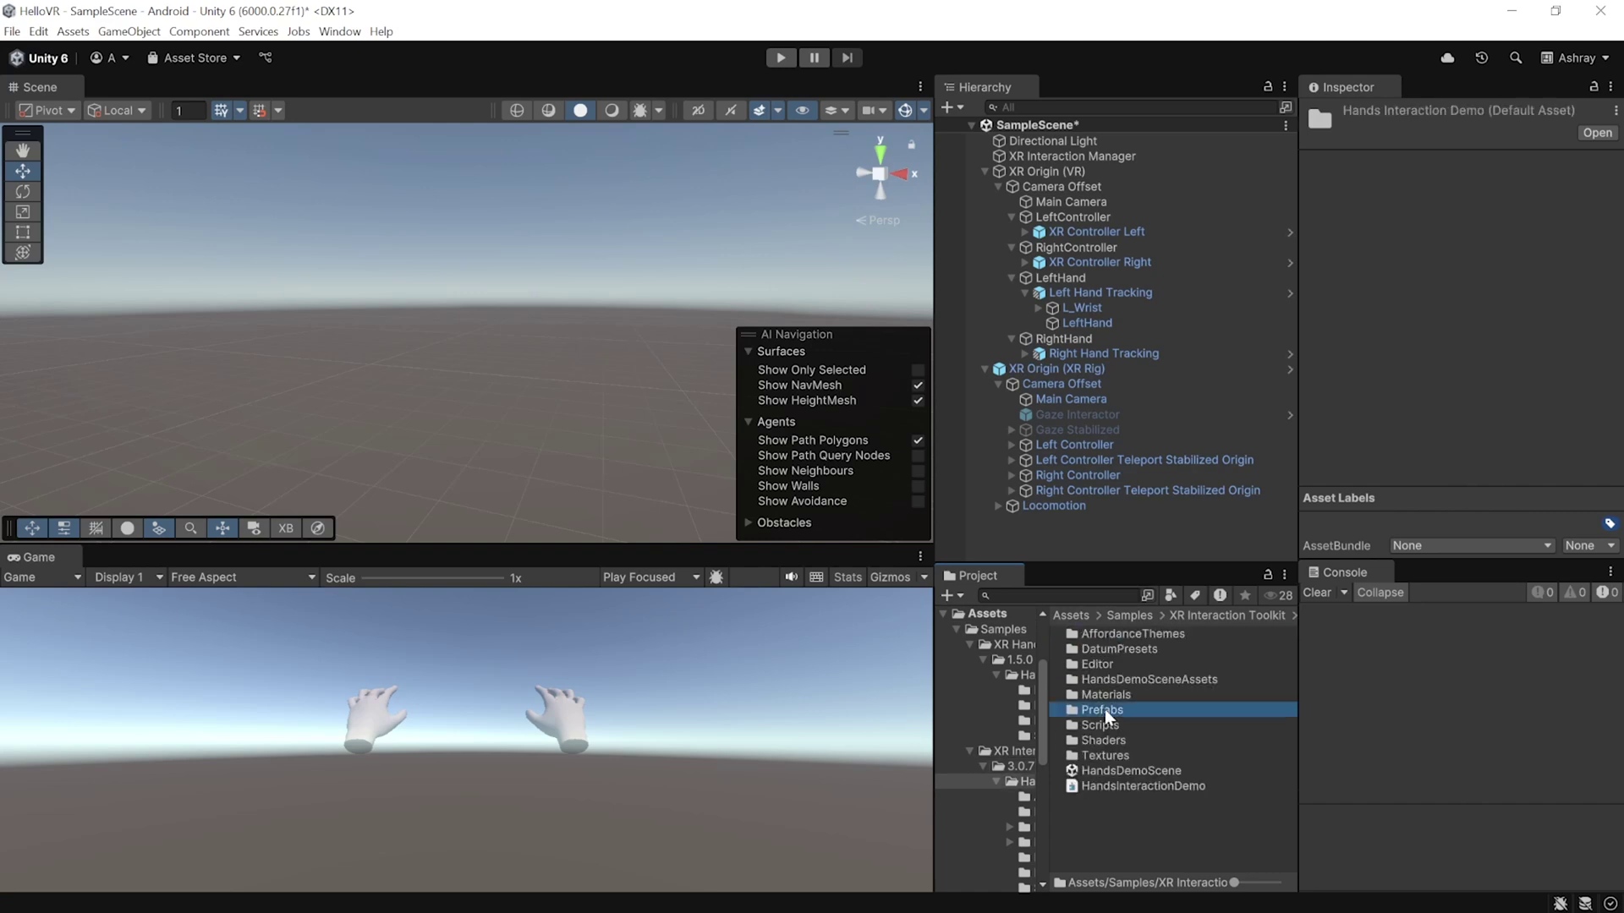
{"action": "double_click", "coordinate": [1106, 715]}
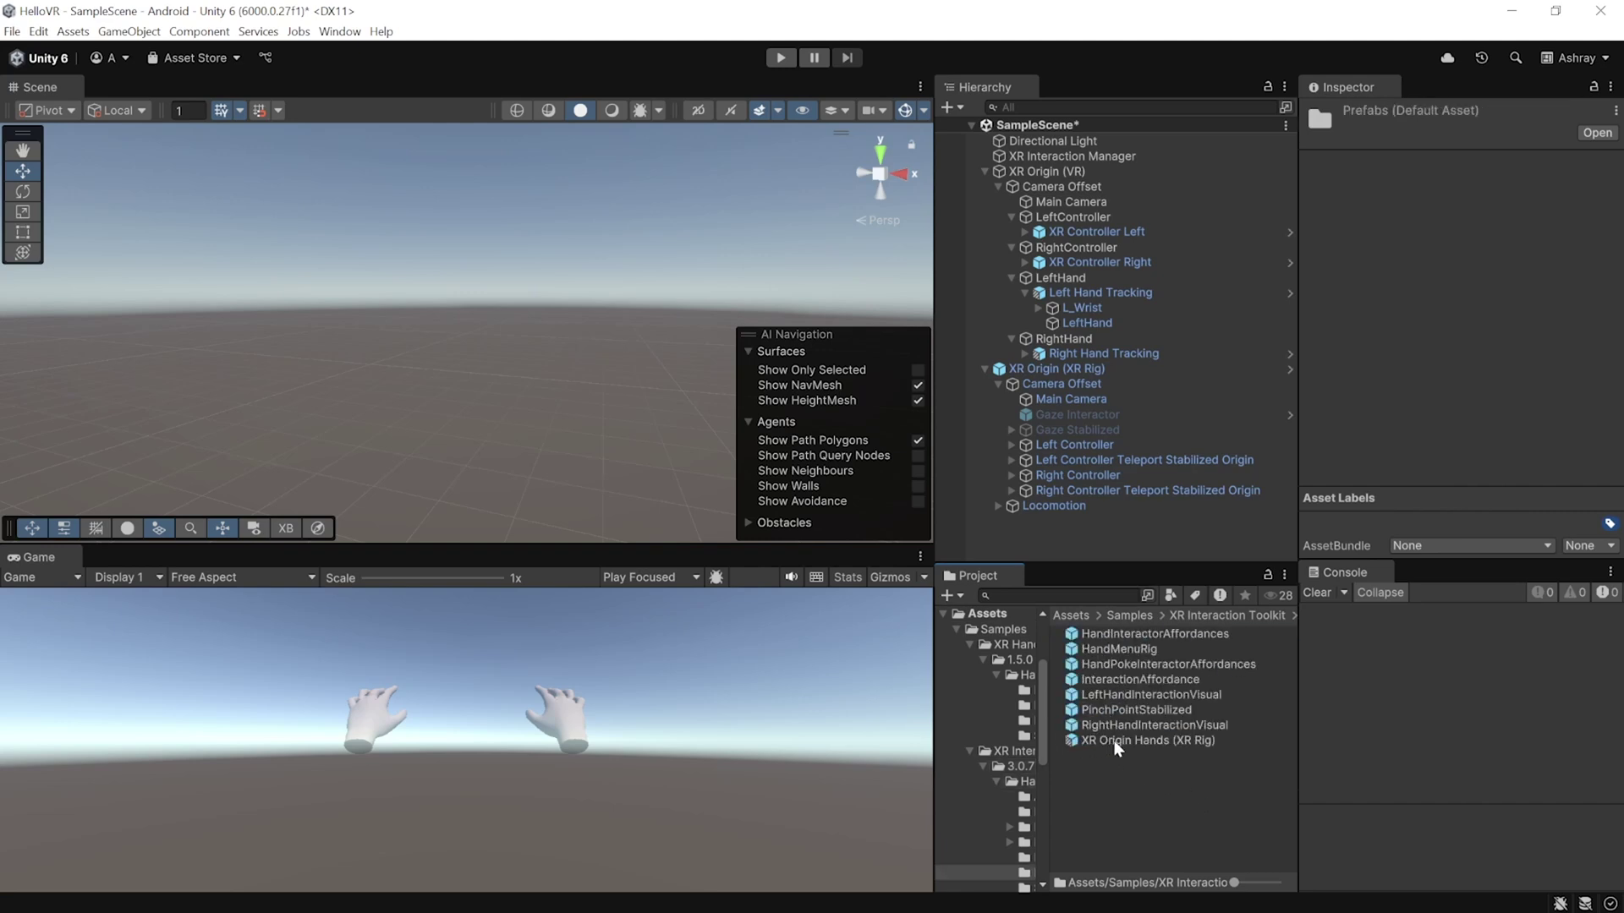
{"action": "left_click_drag", "start_coordinate": [1146, 742], "coordinate": [1018, 525]}
{"action": "left_click", "coordinate": [994, 535]}
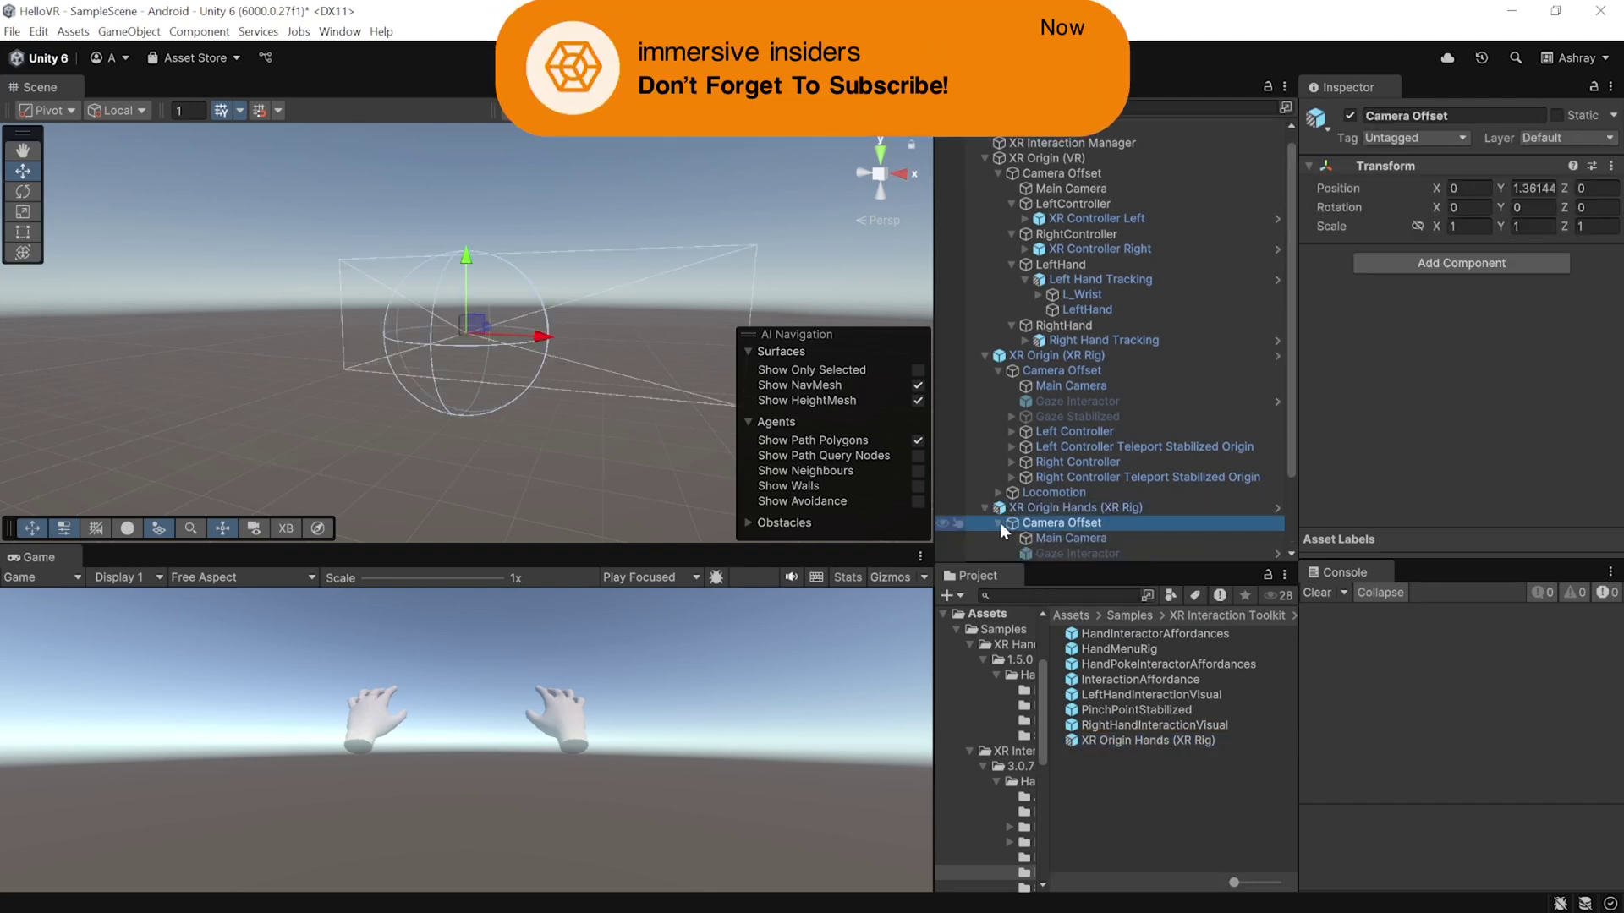
{"action": "scroll", "coordinate": [1000, 522], "scroll_direction": "down", "scroll_amount": 3}
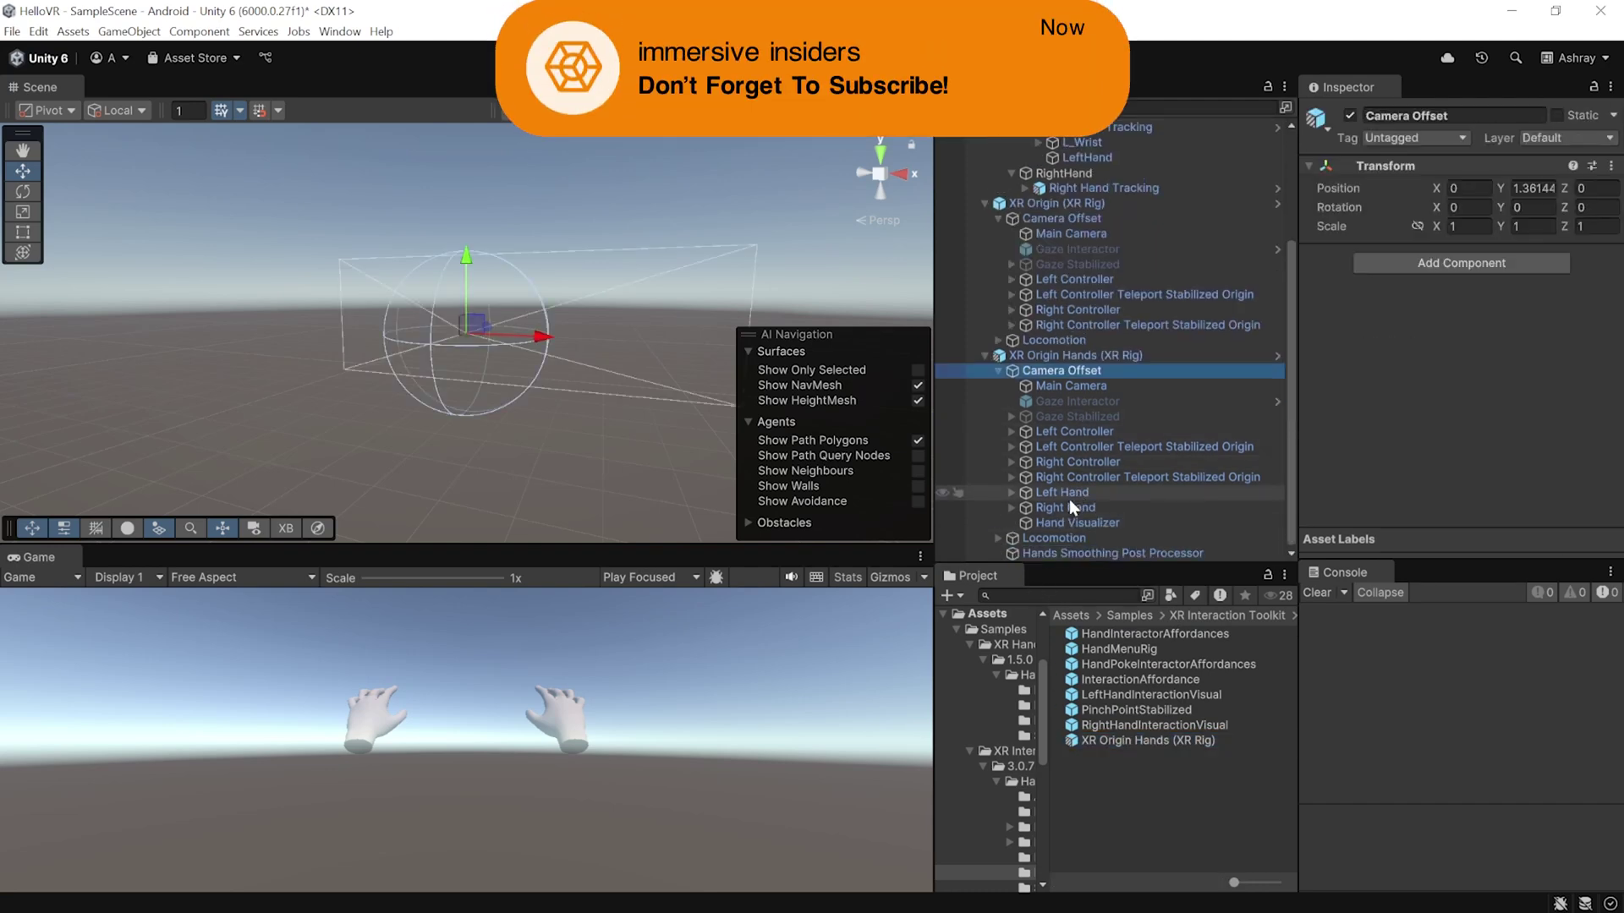
{"action": "scroll", "coordinate": [1059, 520], "scroll_direction": "up", "scroll_amount": 4}
Delete the old XR Origin (VR) and XR Origin (XR Rig) rigs.
{"action": "left_click", "coordinate": [1043, 170]}
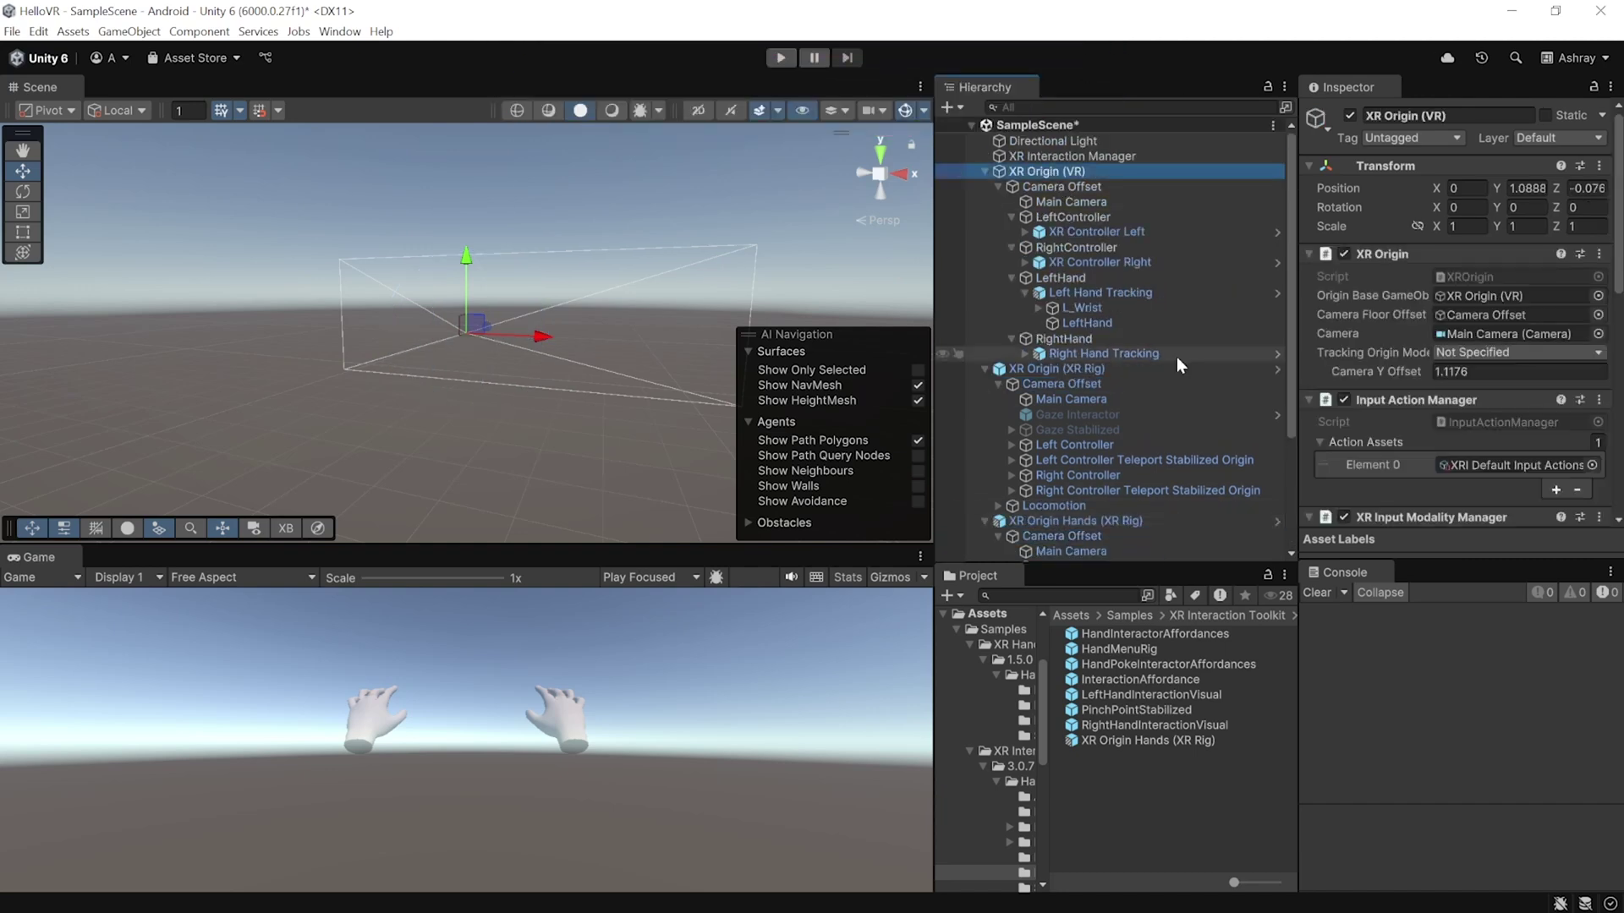
{"action": "key", "text": "Delete"}
{"action": "left_click", "coordinate": [1074, 171]}
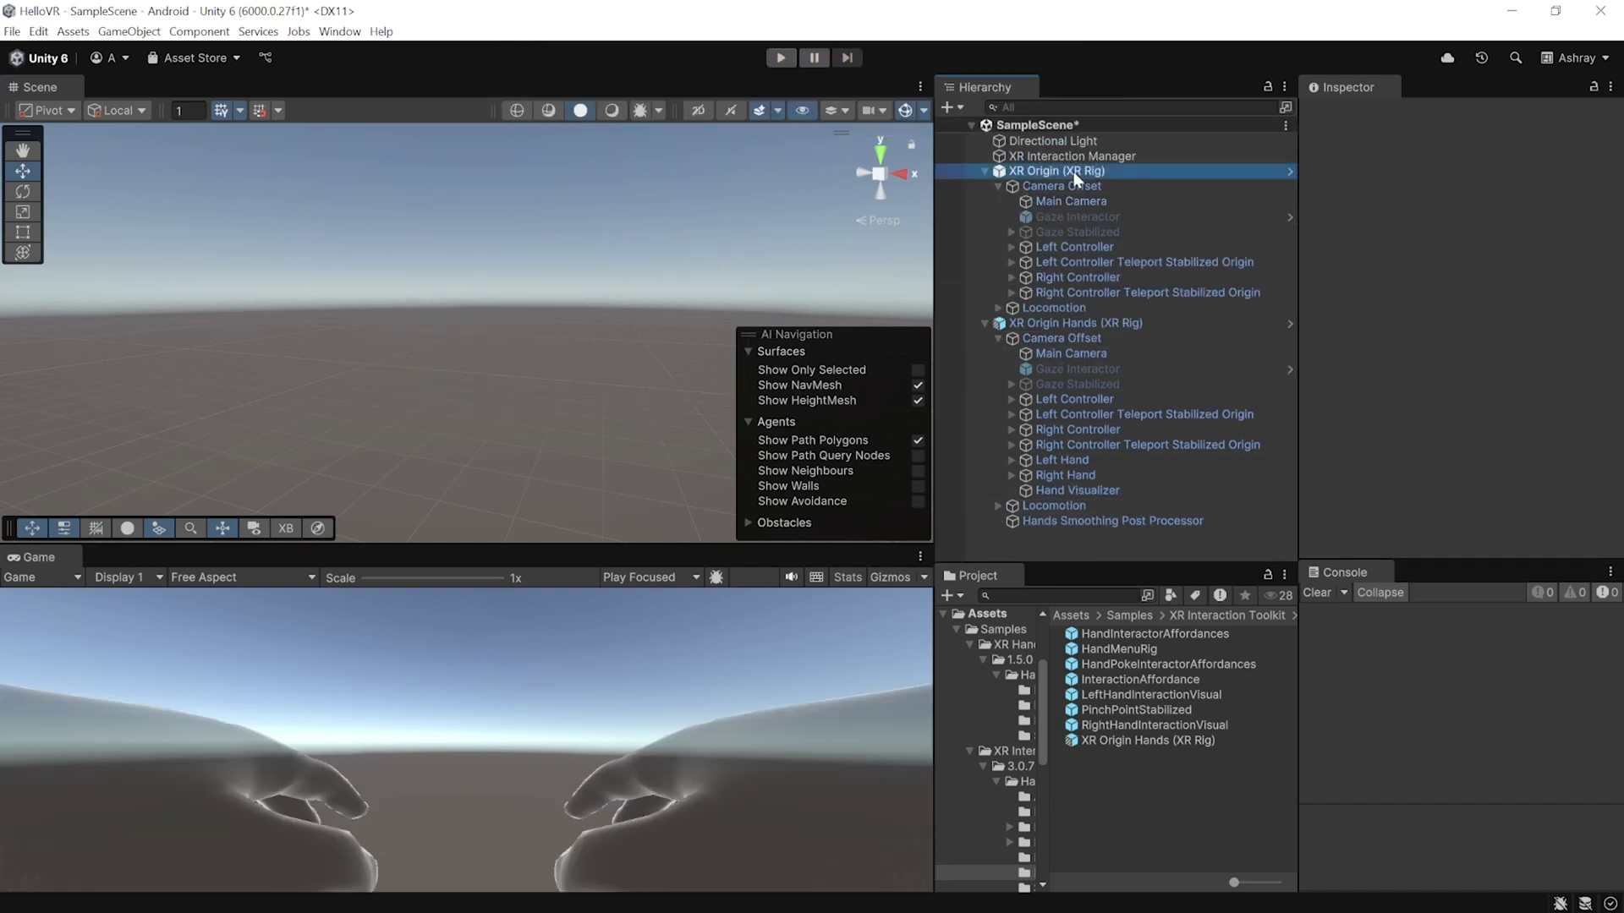
{"action": "key", "text": "Delete"}
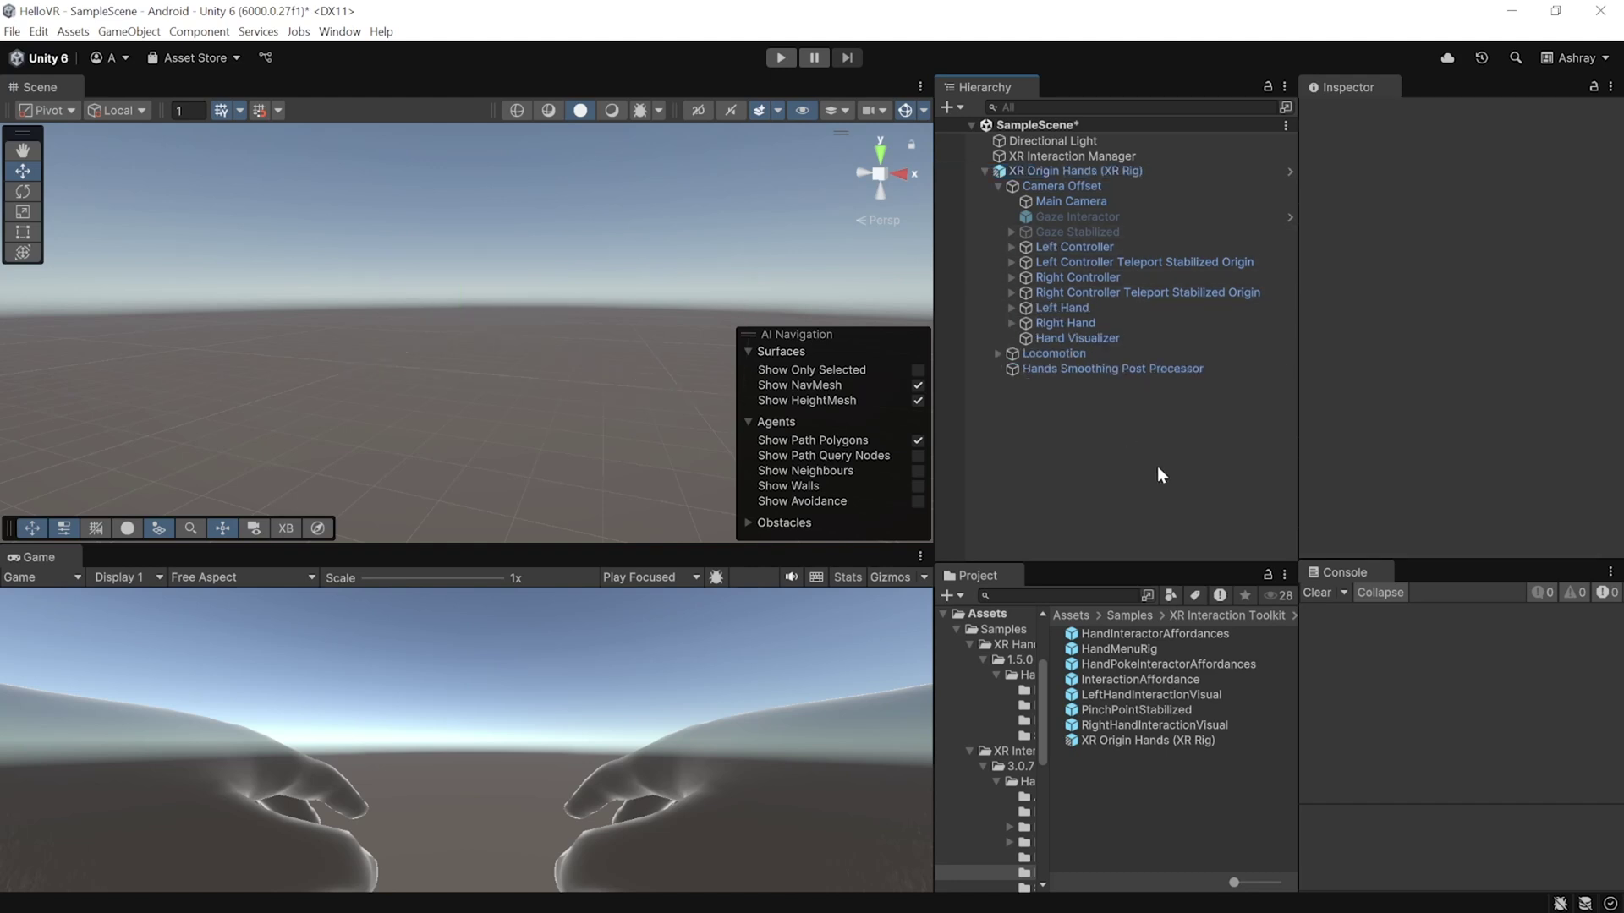
Create an XR Teleportation Area and reset its Transform to the origin.
{"action": "right_click", "coordinate": [975, 398]}
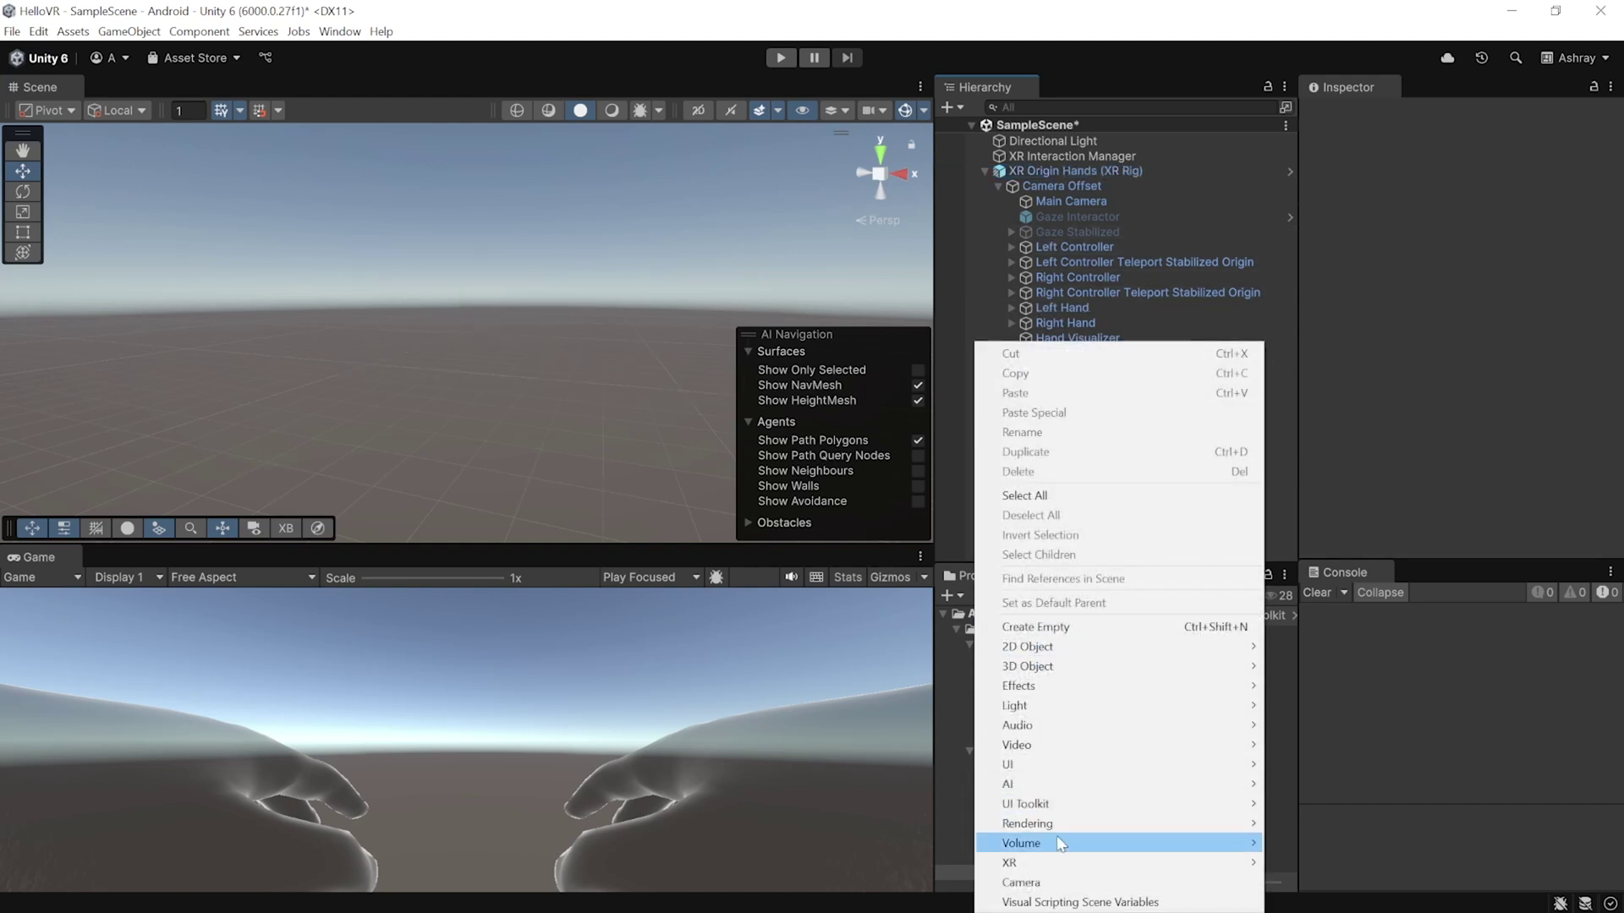
{"action": "mouse_move", "coordinate": [1055, 869]}
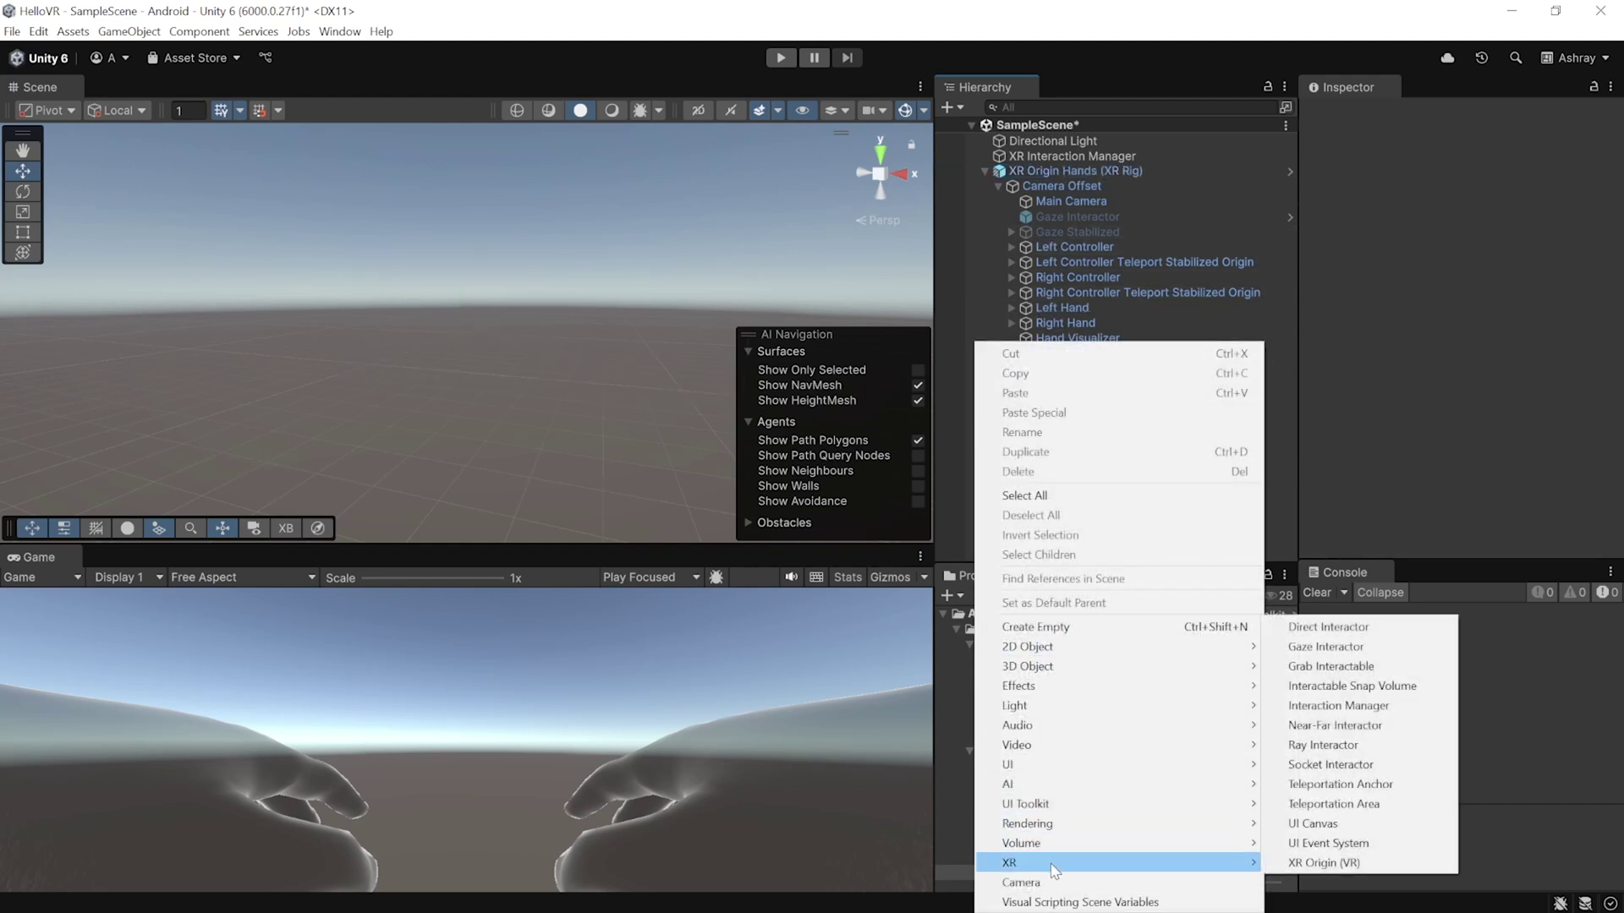
{"action": "left_click", "coordinate": [1370, 805]}
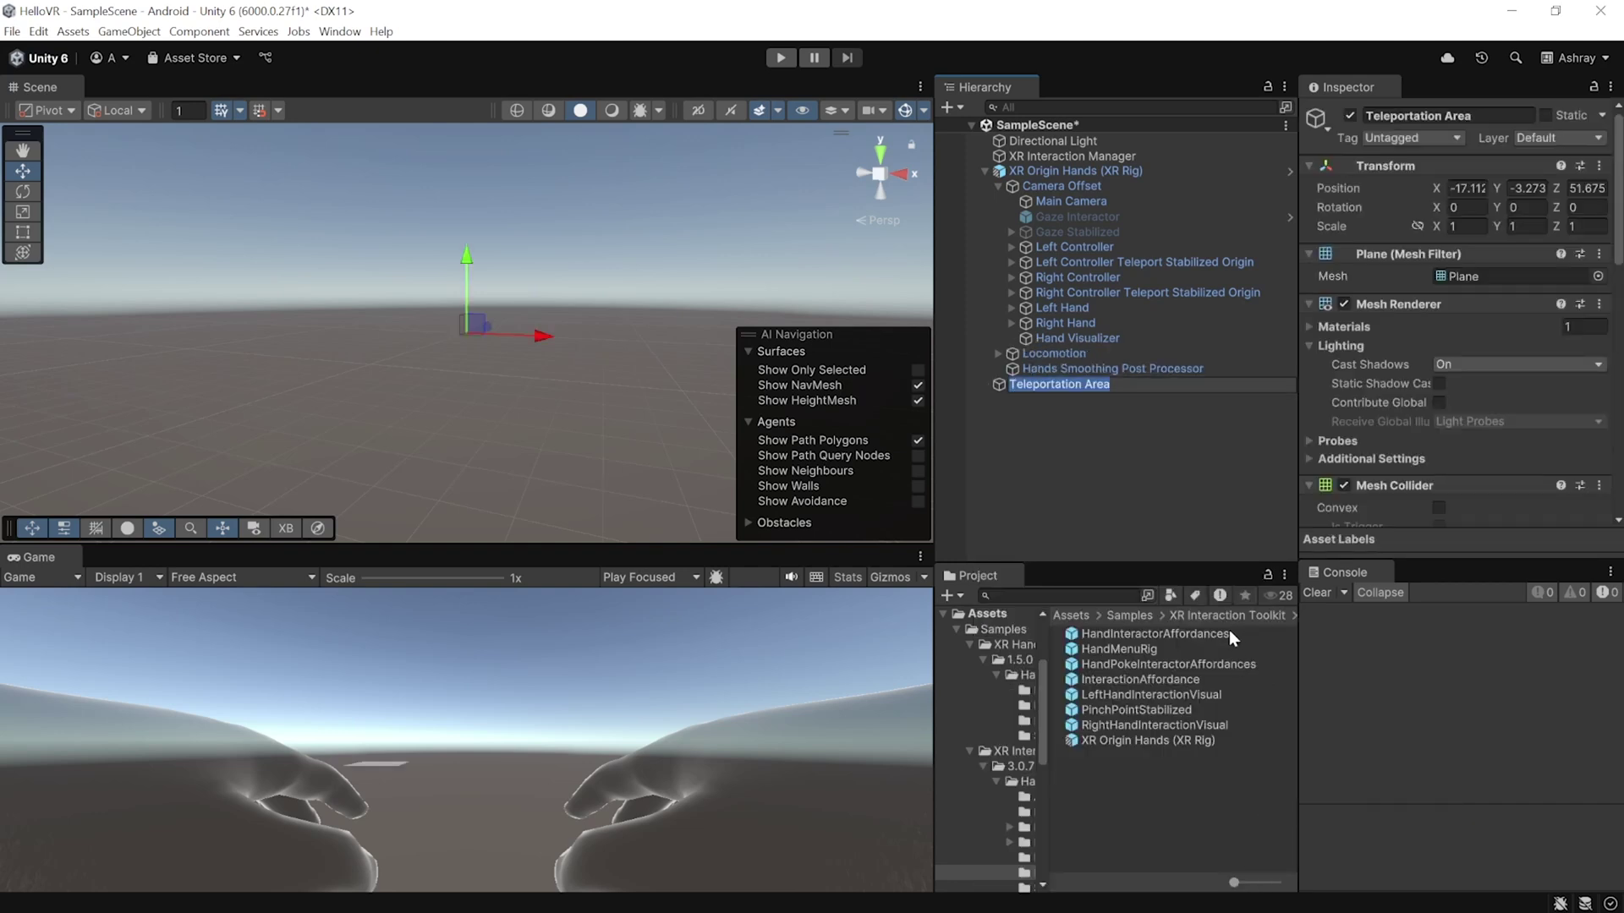
{"action": "left_click", "coordinate": [1599, 166]}
{"action": "left_click", "coordinate": [1467, 181]}
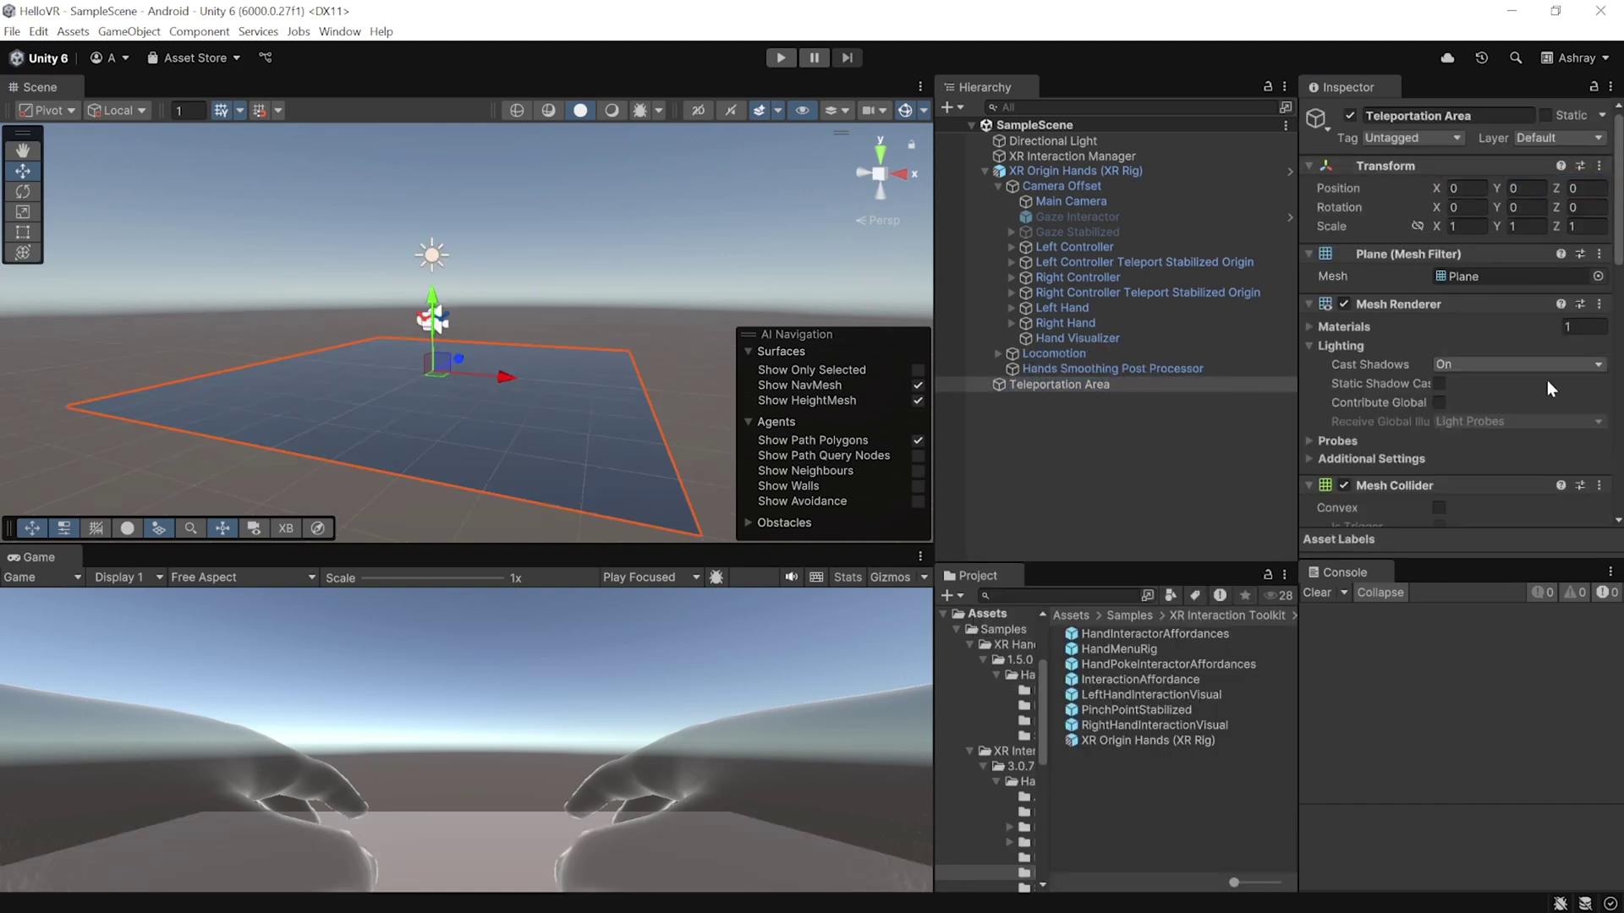
Set the Teleportation Area's Interaction Layer Mask to Teleport and play-test the scene.
{"action": "scroll", "coordinate": [1529, 276], "scroll_direction": "down", "scroll_amount": 10}
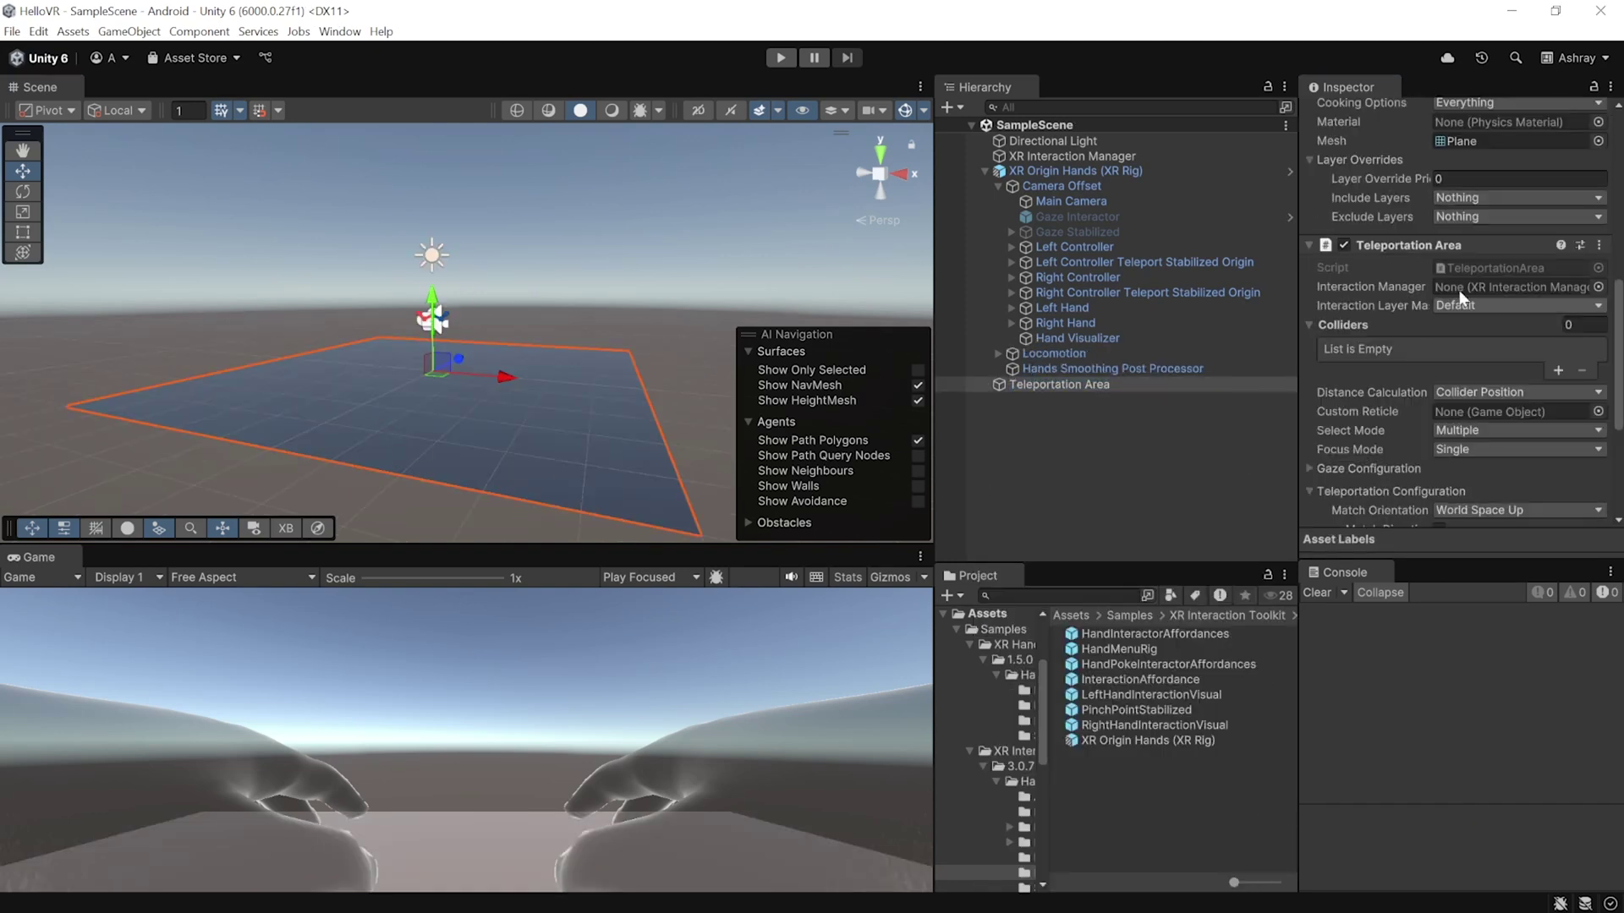
{"action": "scroll", "coordinate": [1467, 363], "scroll_direction": "down", "scroll_amount": 3}
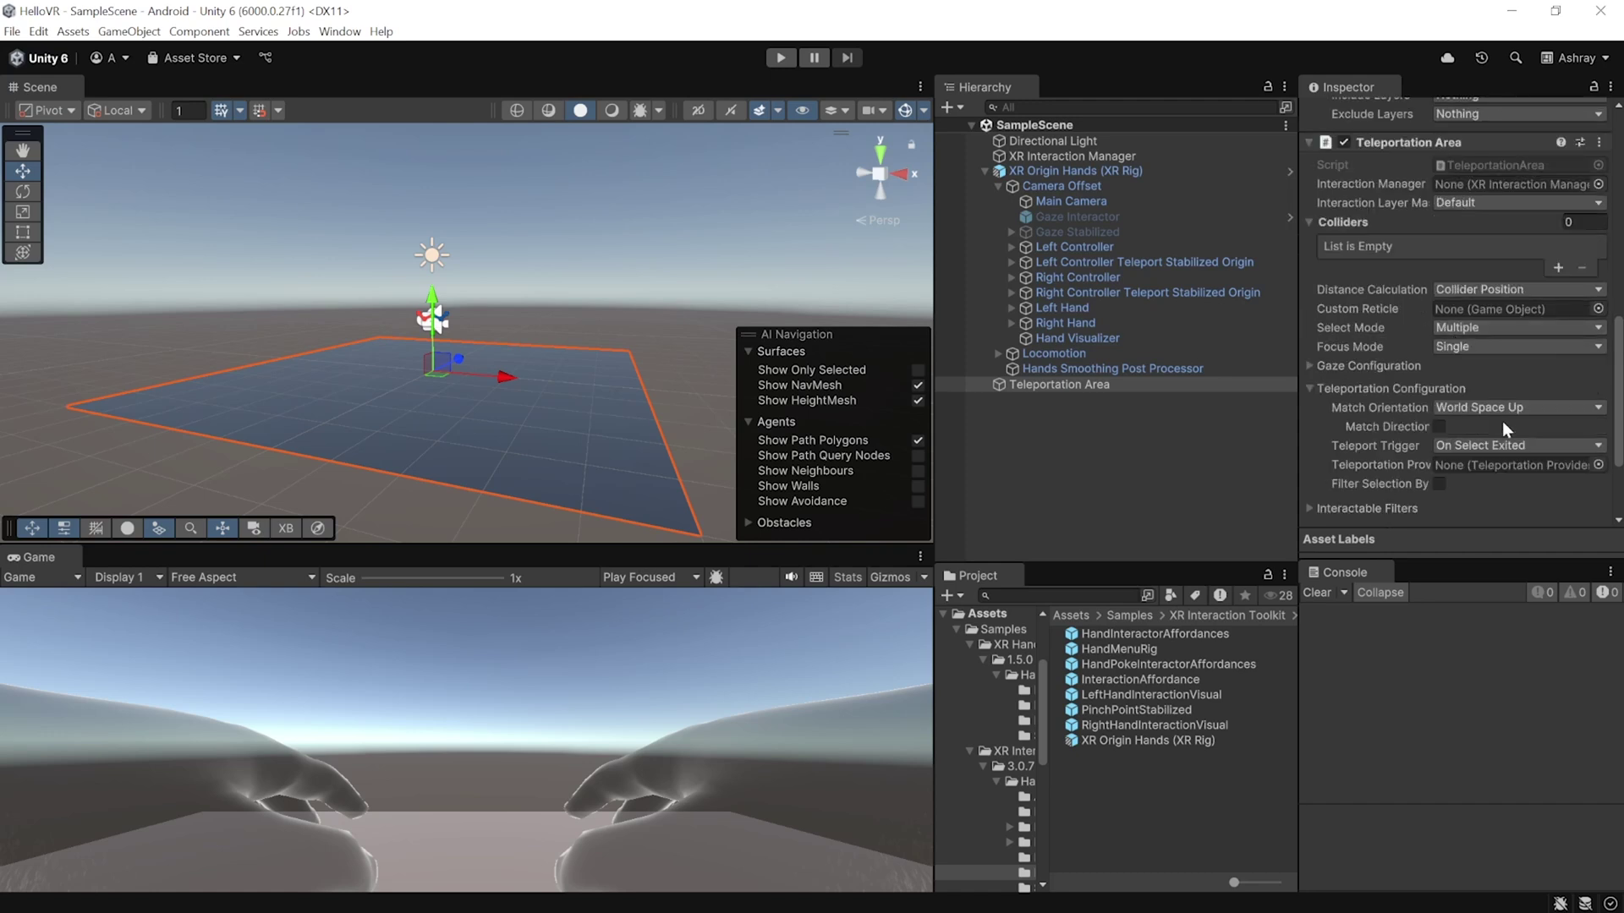
{"action": "scroll", "coordinate": [1590, 360], "scroll_direction": "up", "scroll_amount": 2}
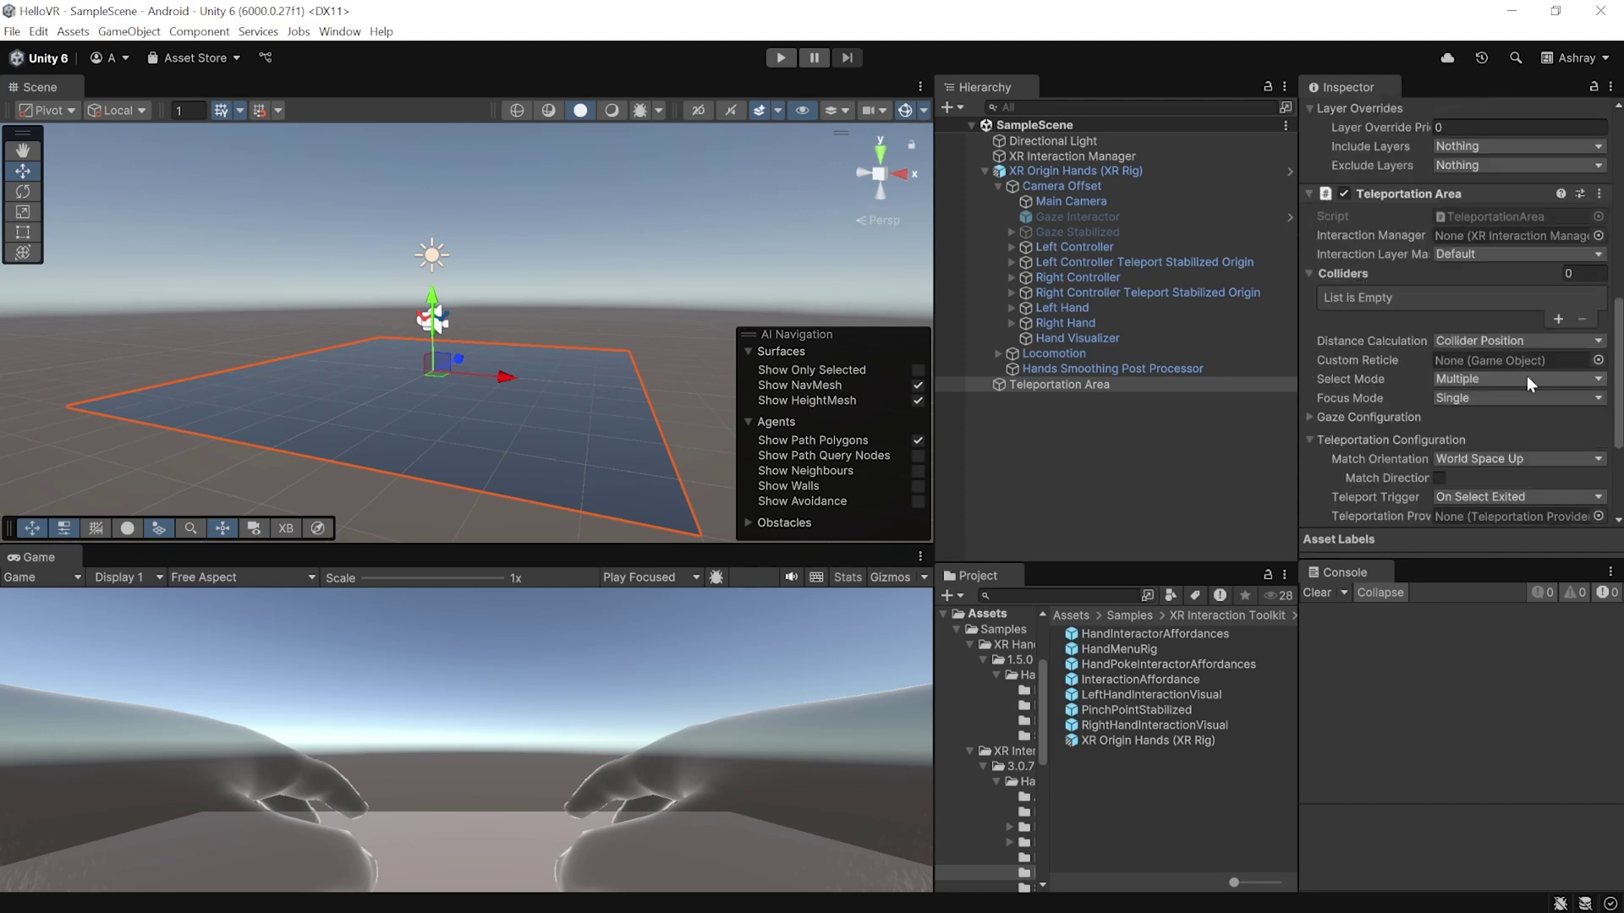
{"action": "left_click", "coordinate": [1464, 252]}
{"action": "left_click", "coordinate": [1480, 275]}
{"action": "left_click", "coordinate": [1467, 257]}
{"action": "left_click", "coordinate": [1472, 336]}
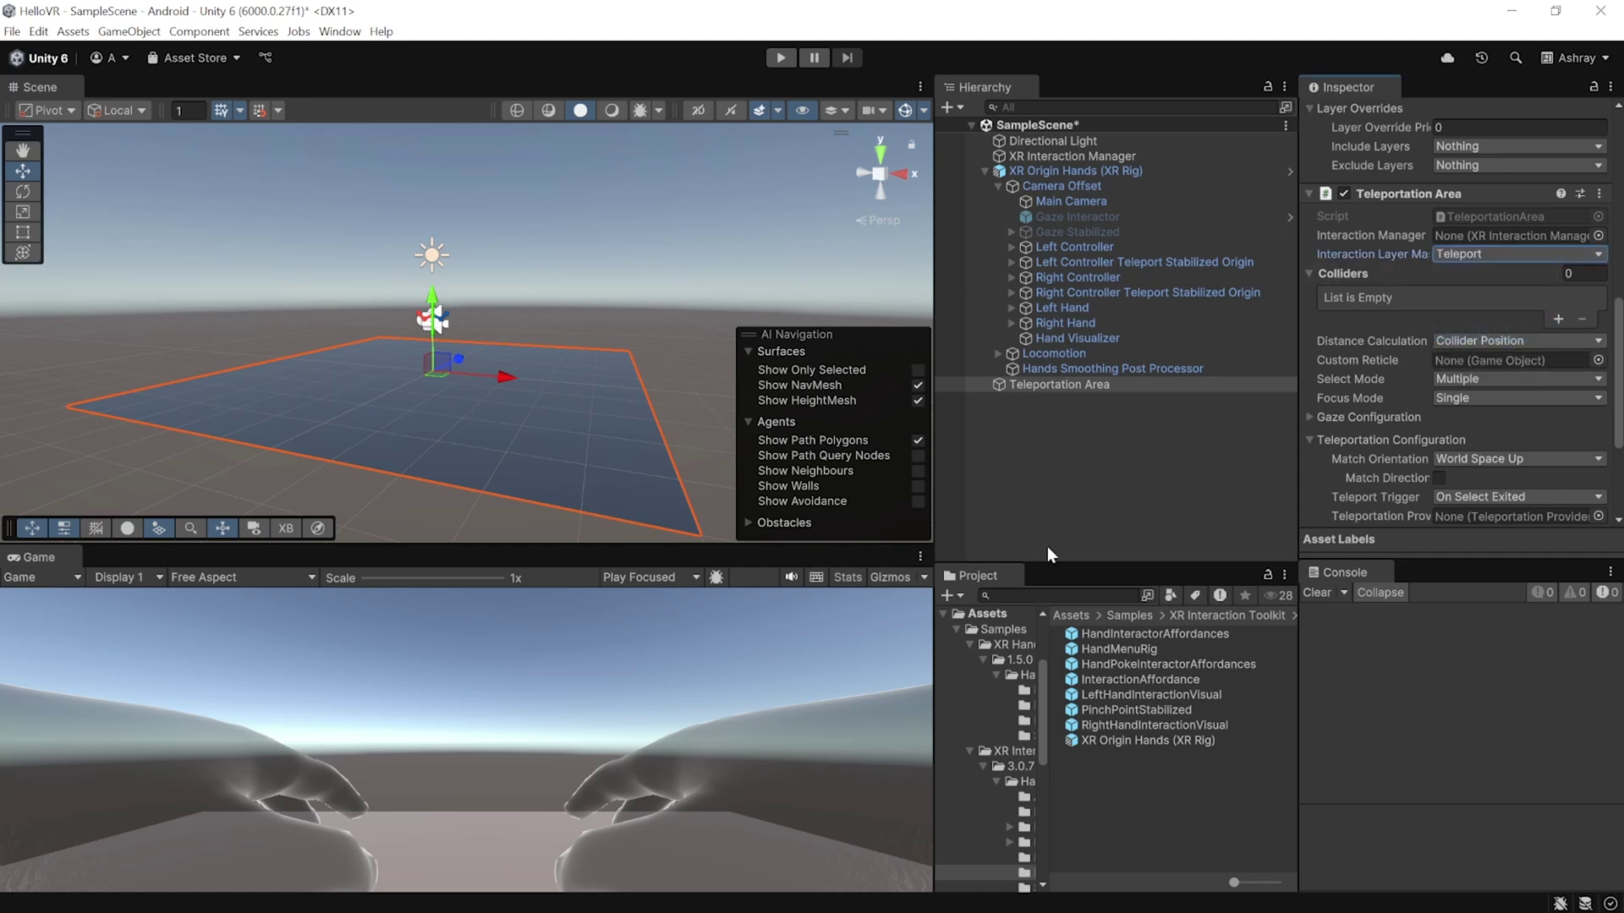
{"action": "left_click", "coordinate": [780, 57]}
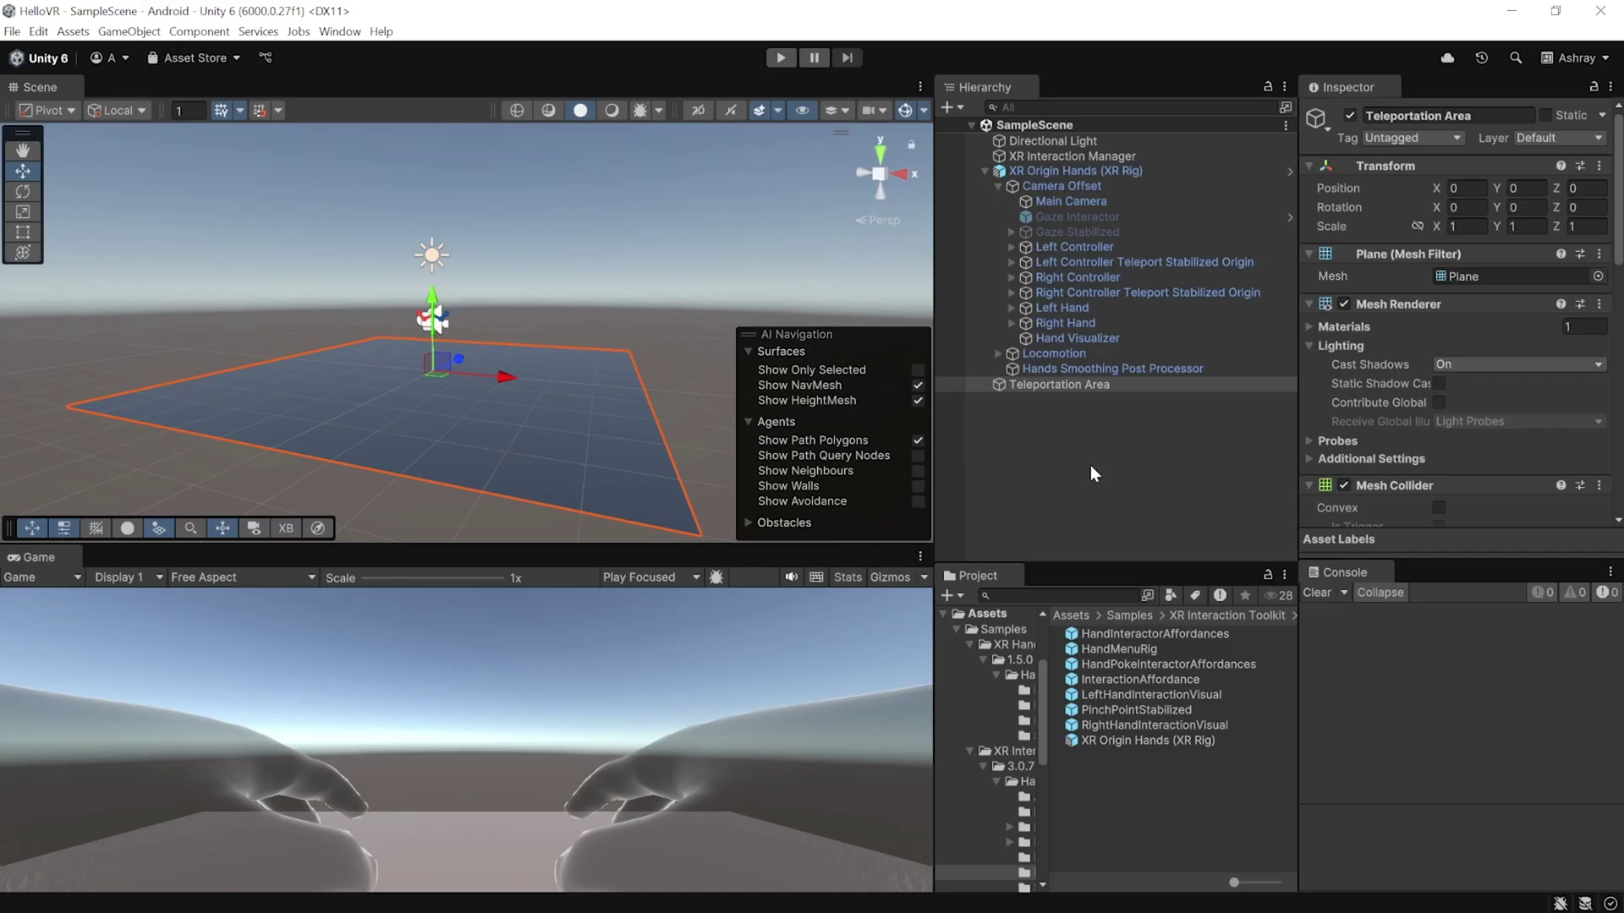
Open File > Build Profiles, review the scene list, and select the Android platform.
{"action": "left_click", "coordinate": [13, 31]}
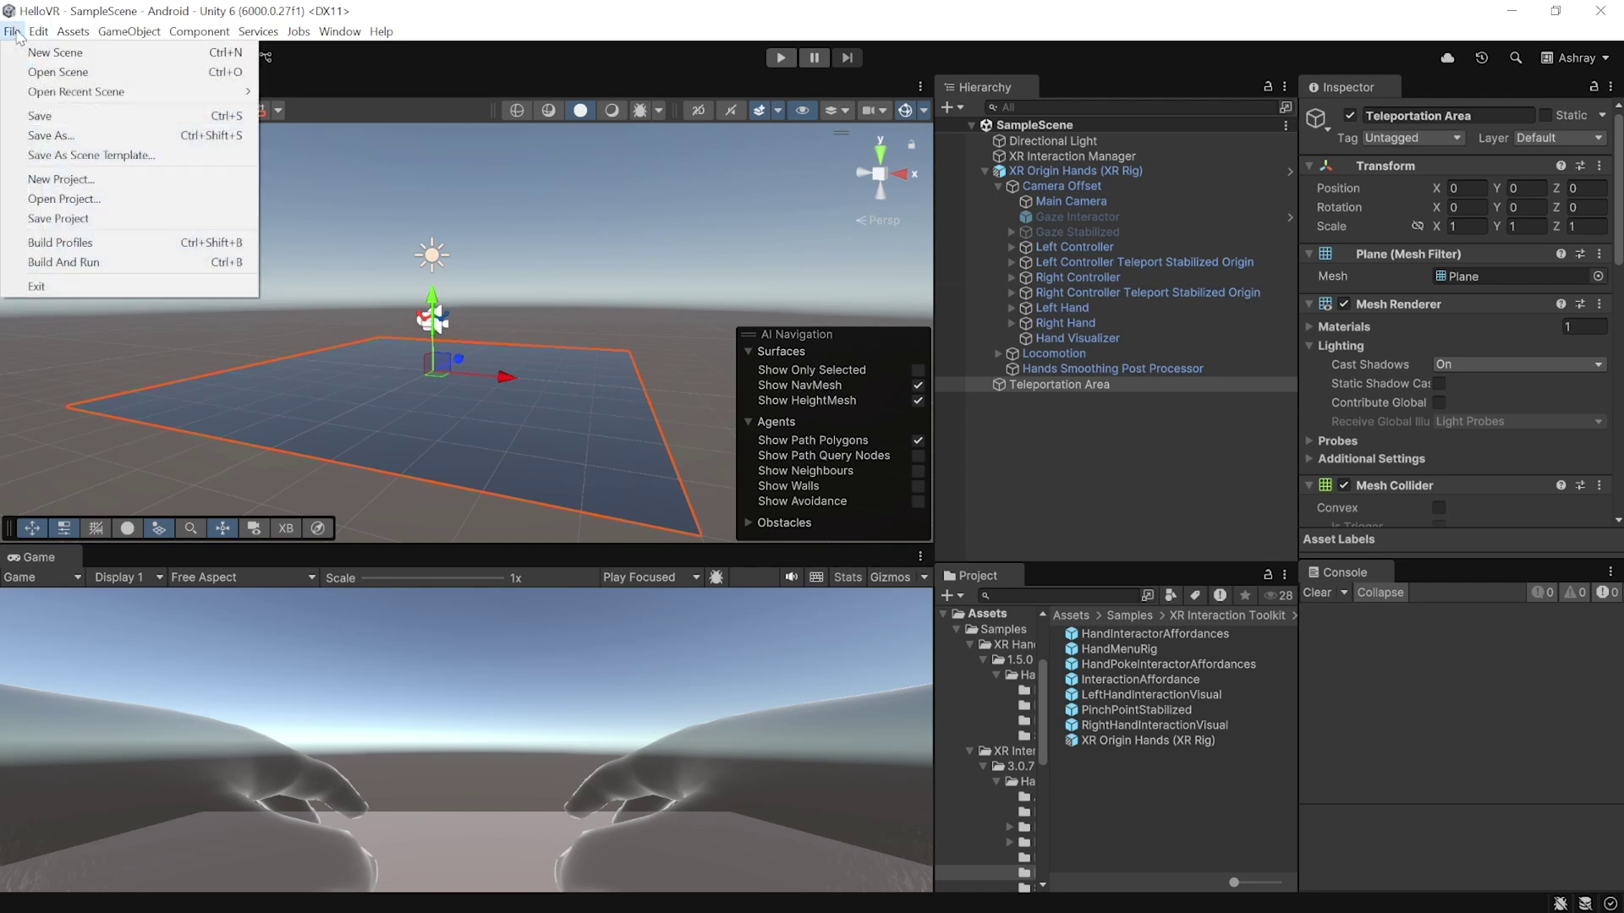
{"action": "left_click", "coordinate": [59, 282]}
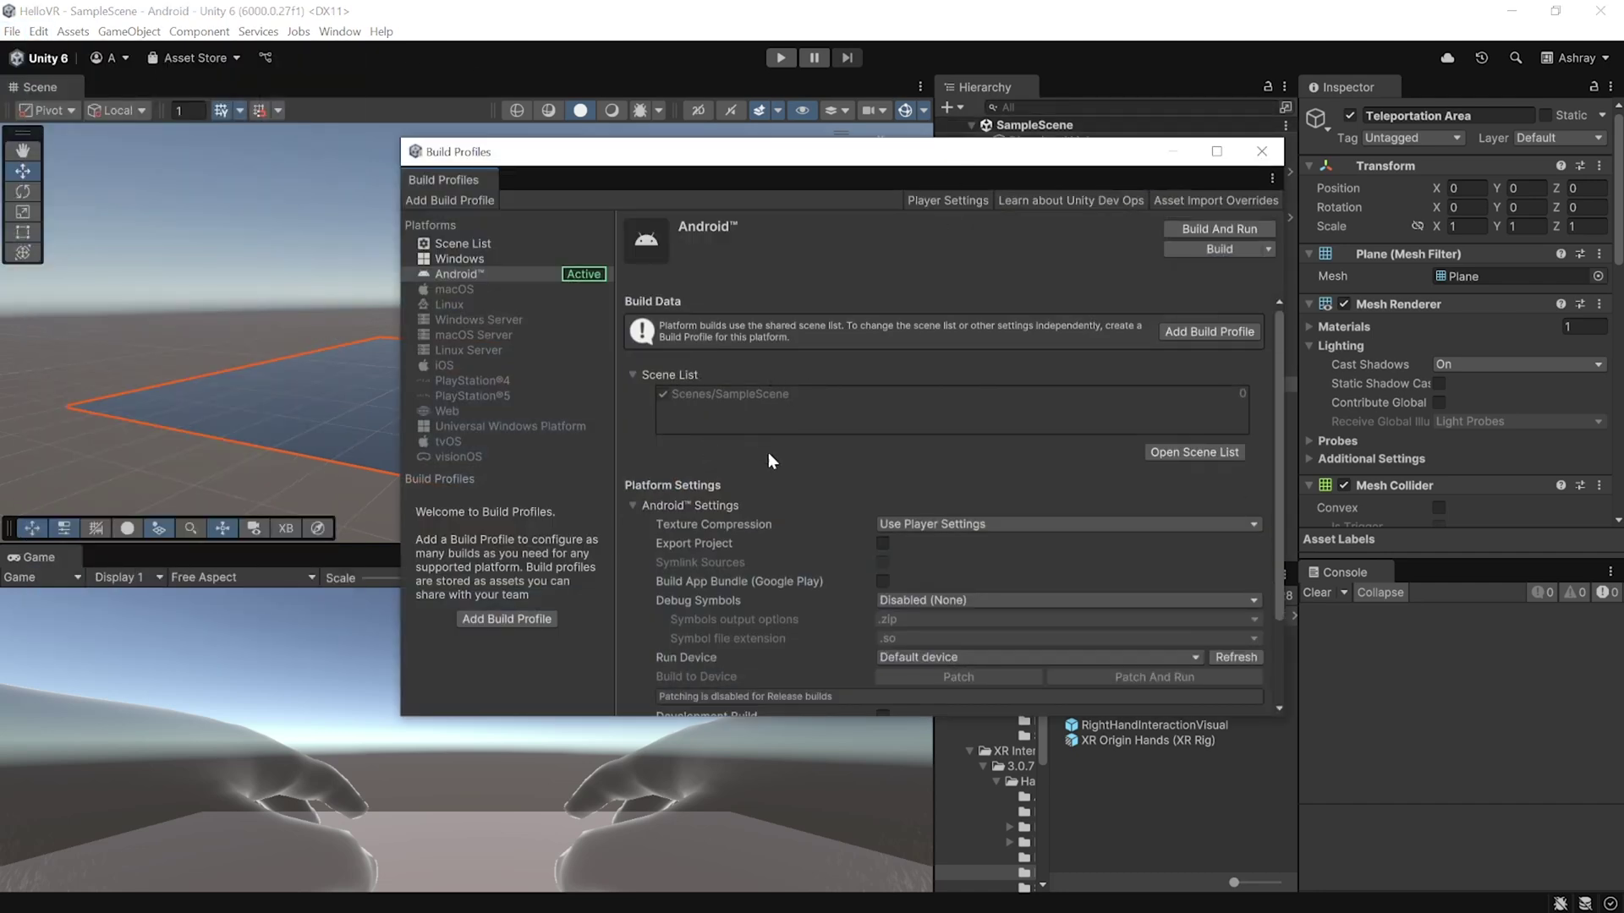
{"action": "left_click", "coordinate": [1196, 453]}
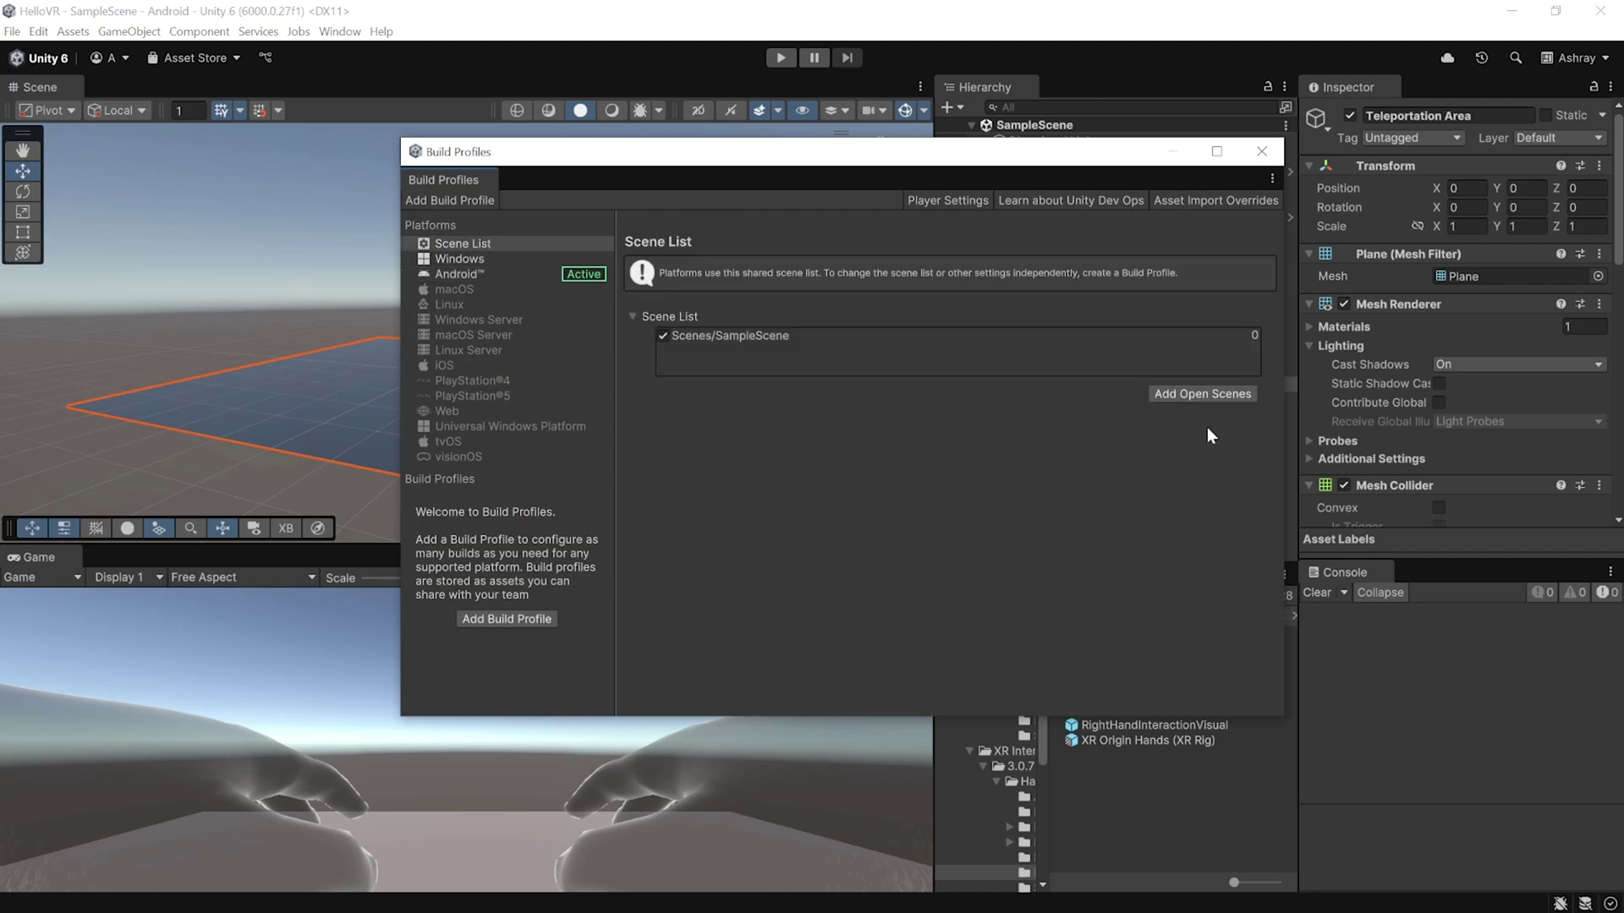
{"action": "left_click", "coordinate": [1185, 394]}
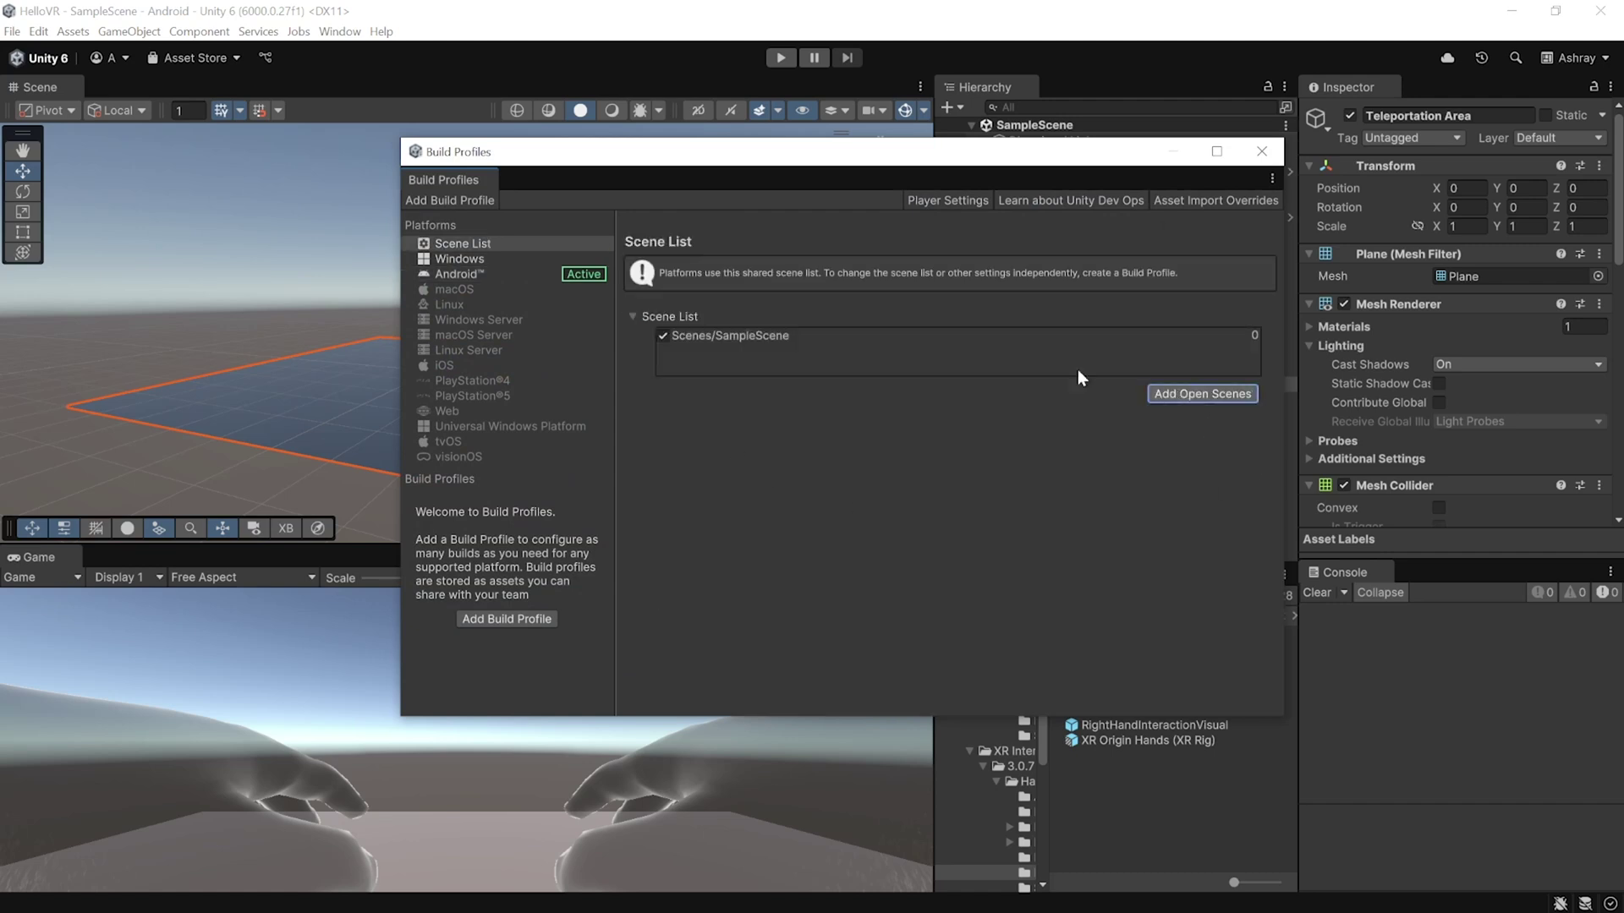
{"action": "left_click", "coordinate": [480, 272]}
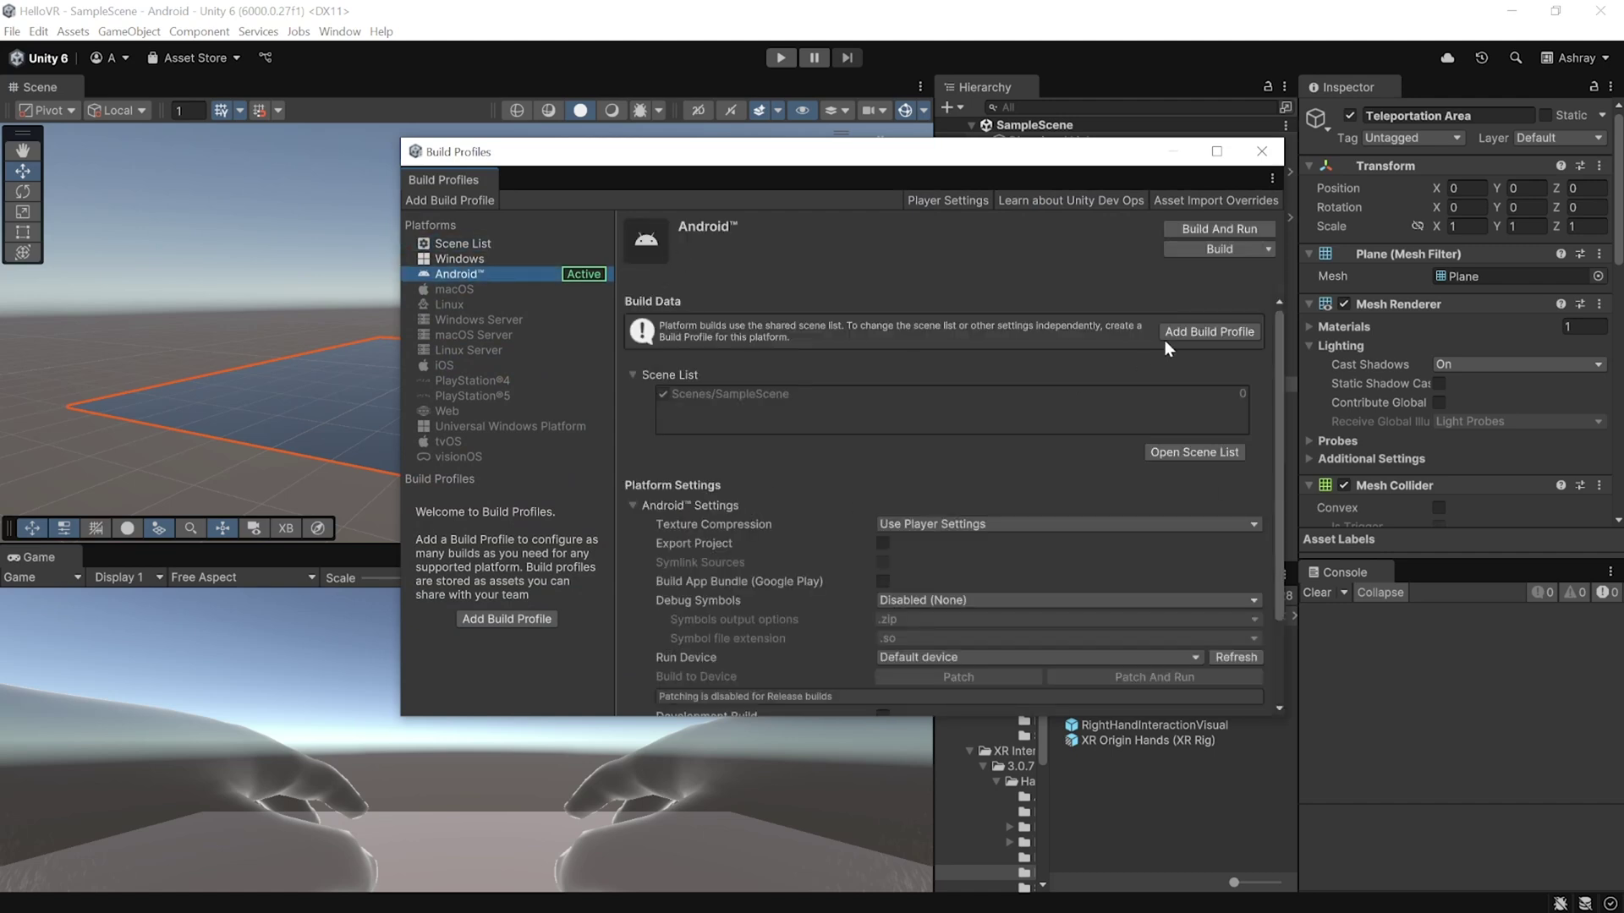
Build And Run the Android APK, saving it into a new Builds folder.
{"action": "left_click", "coordinate": [1206, 228]}
{"action": "right_click", "coordinate": [286, 365]}
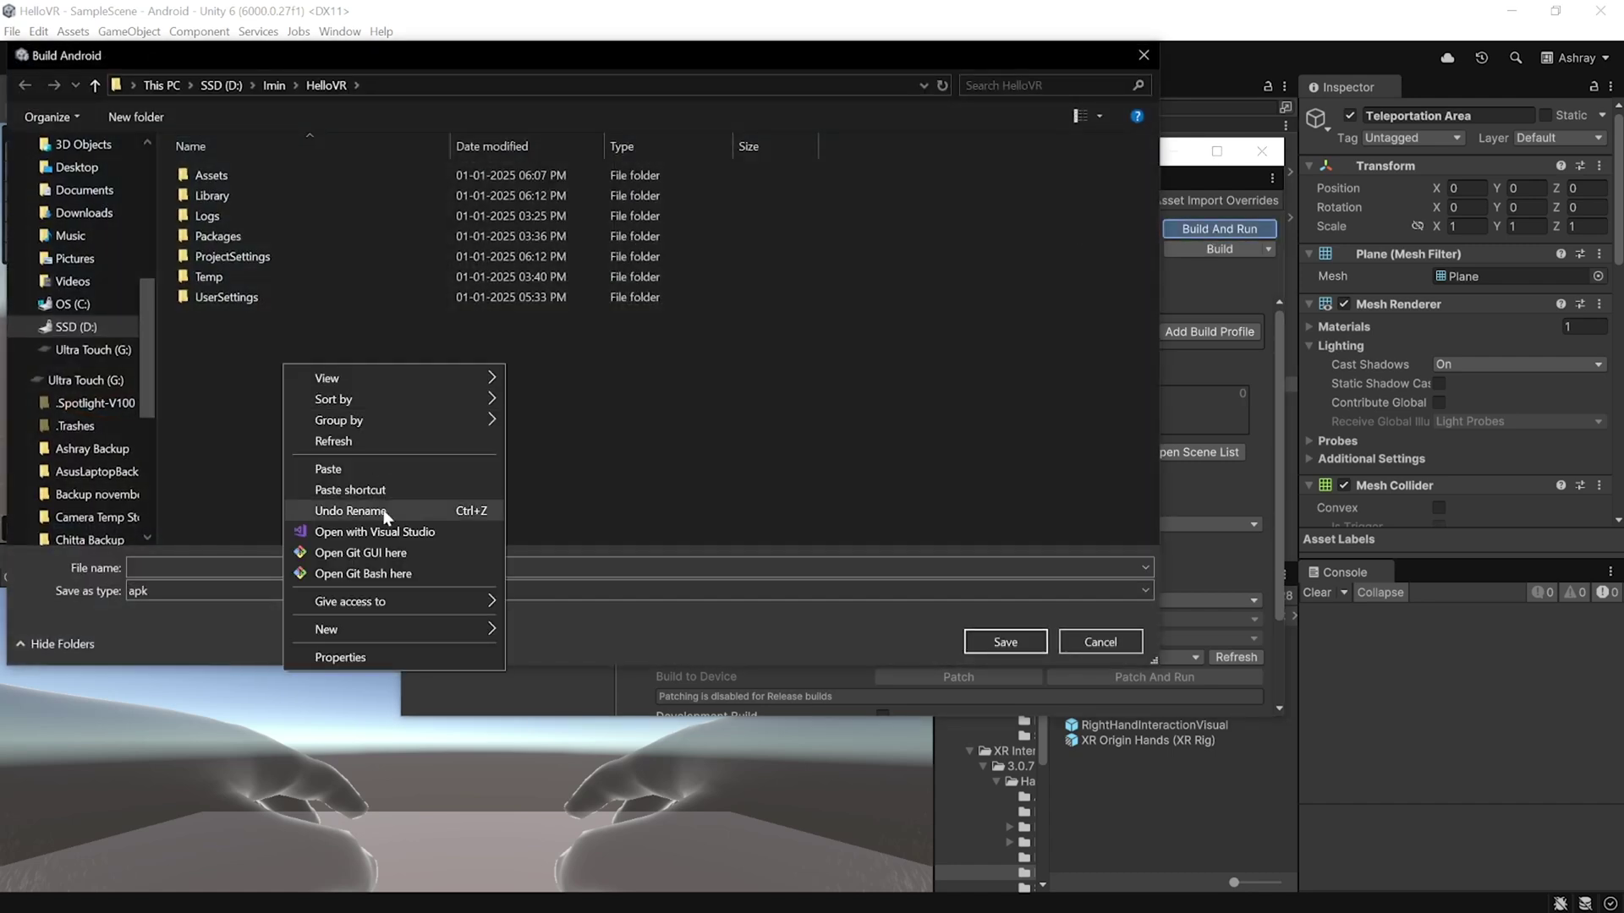
{"action": "mouse_move", "coordinate": [363, 633]}
{"action": "left_click", "coordinate": [560, 630]}
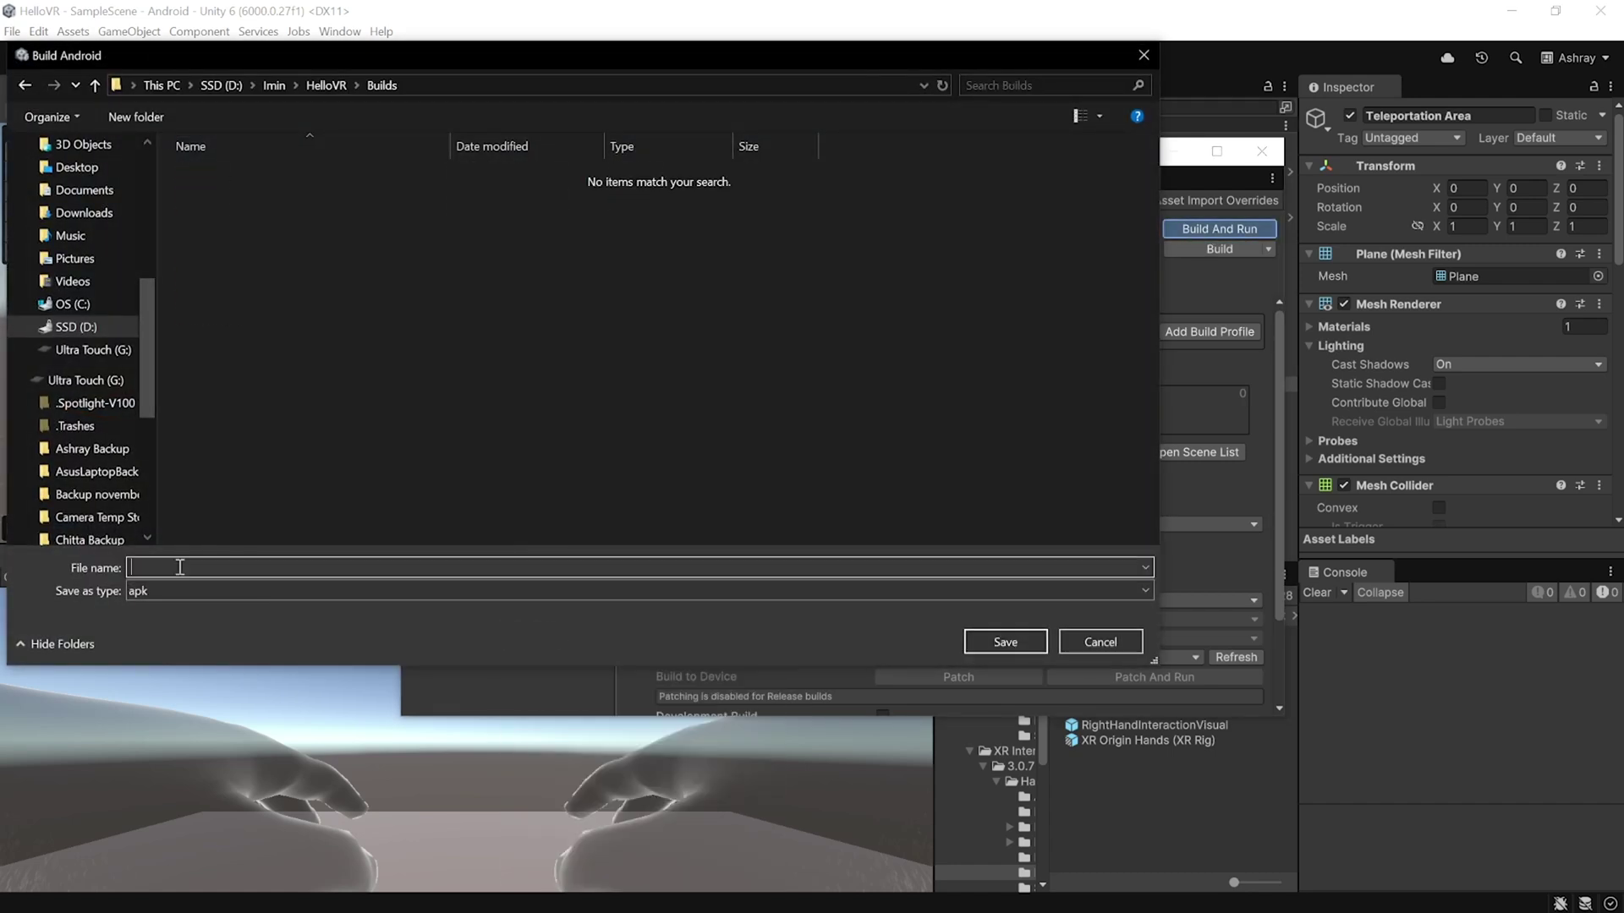
{"action": "left_click", "coordinate": [1011, 648]}
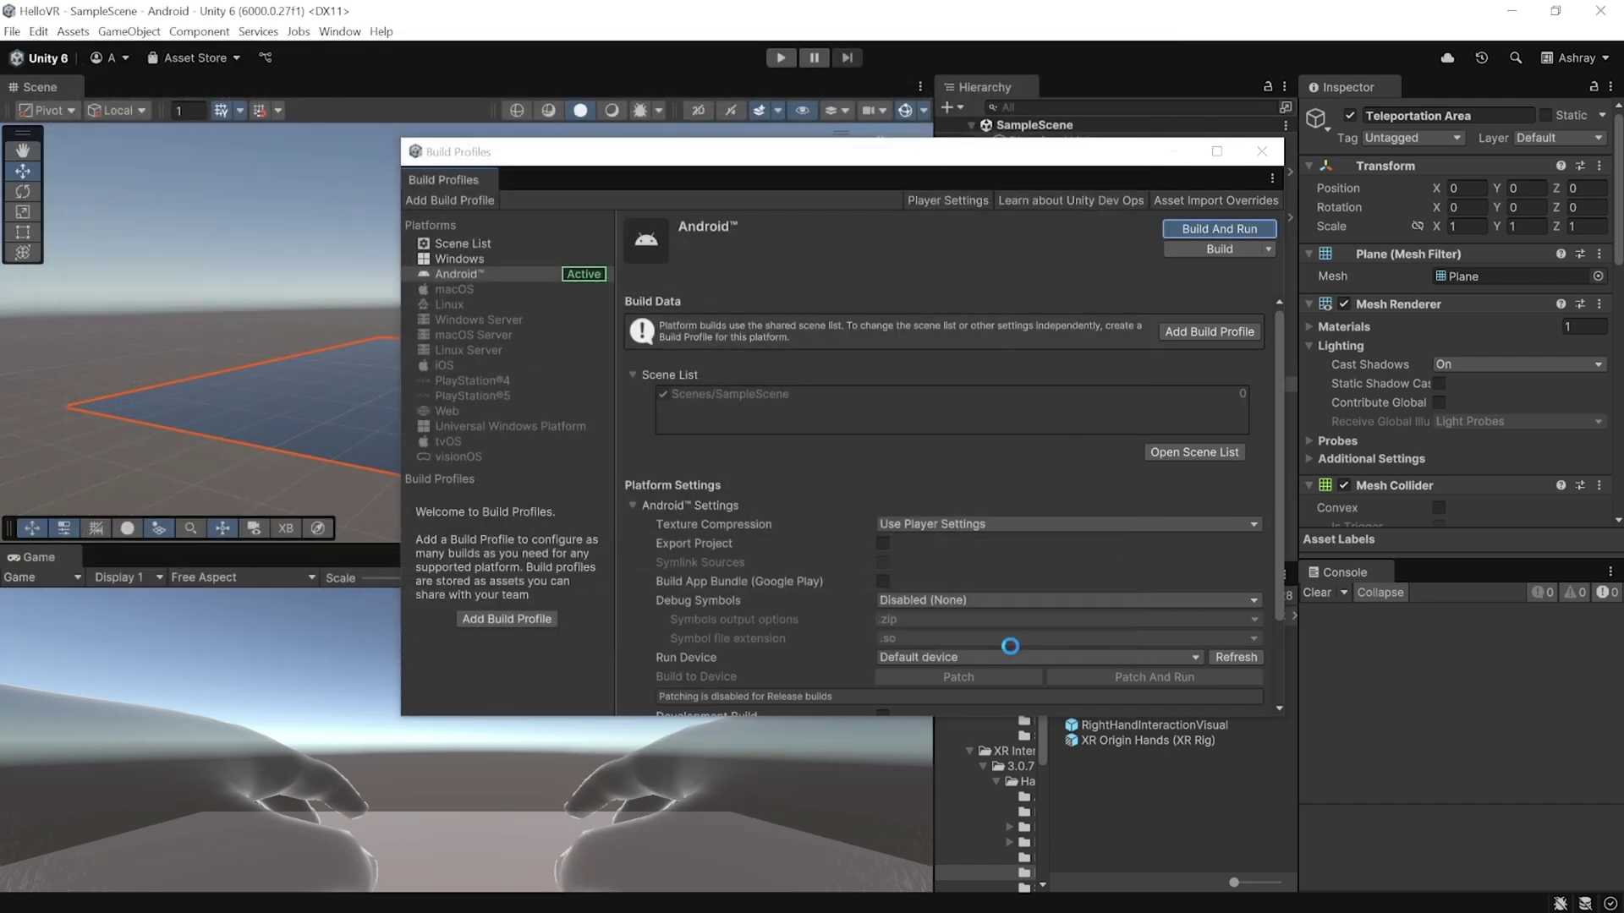